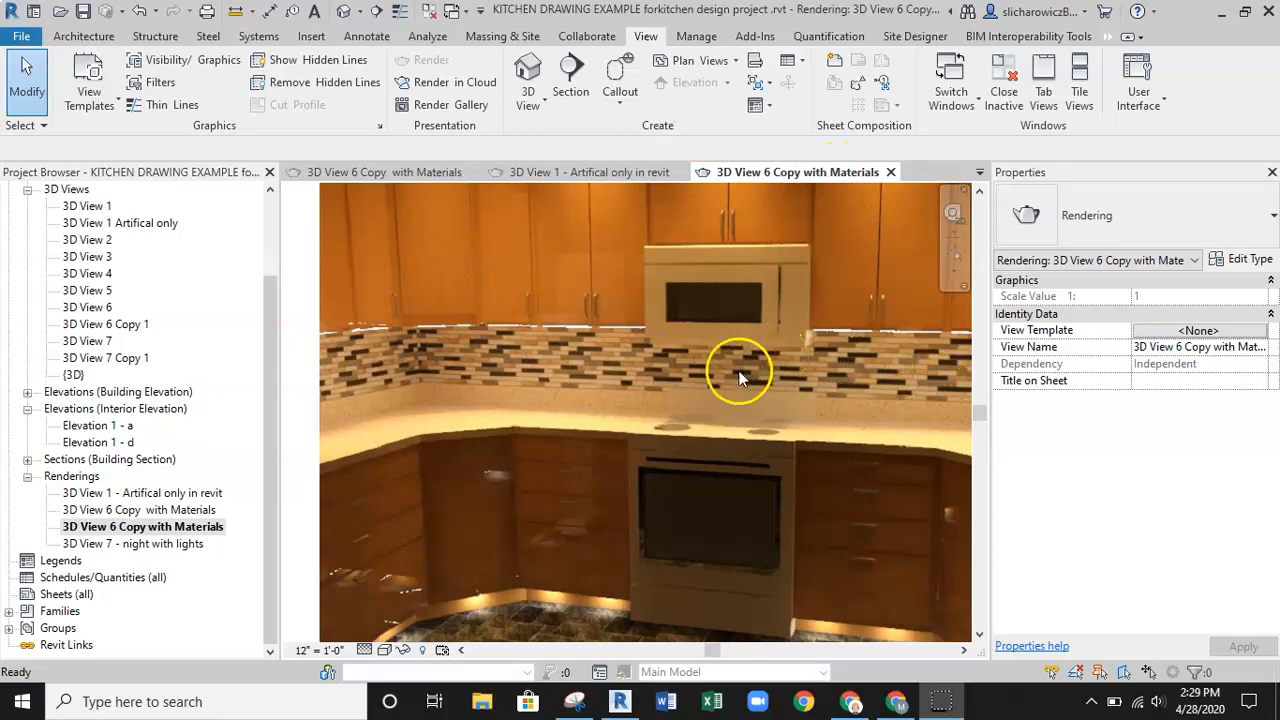
Compare the two "3D View 6 Copy with Materials" kitchen renderings, one with a plain backsplash and one with a tiled backsplash.
double_click(188, 511)
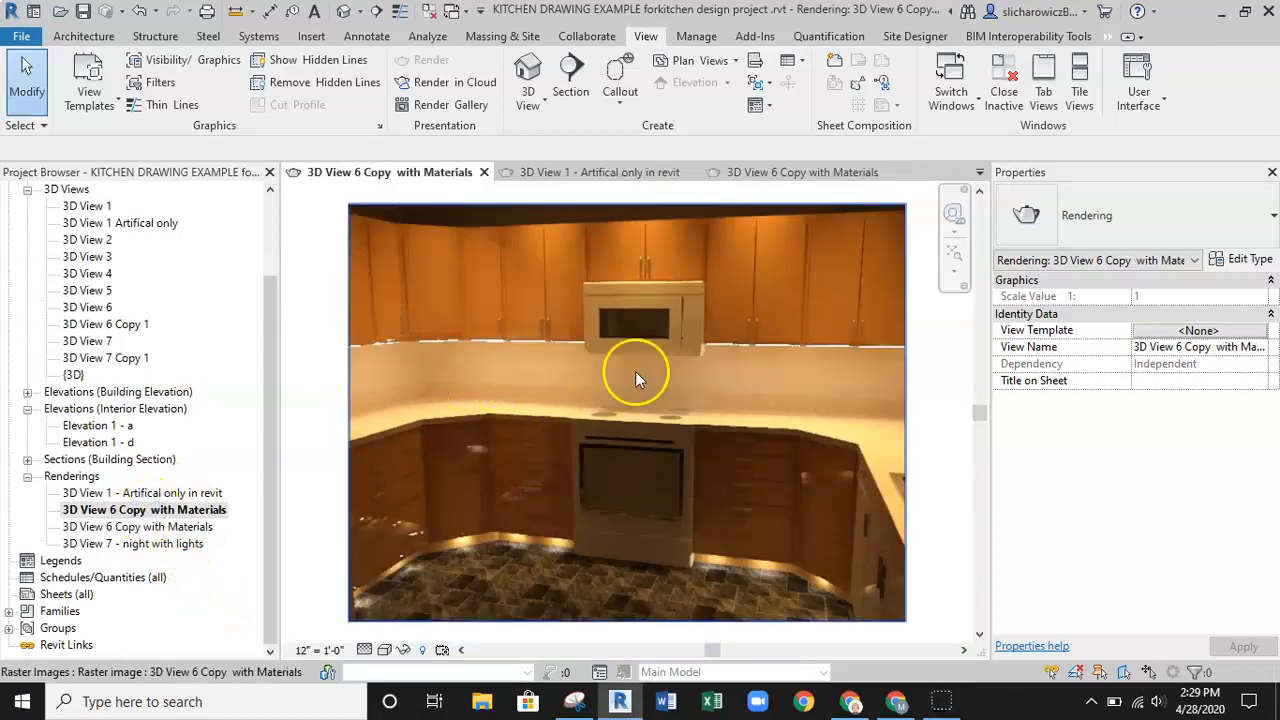
double_click(130, 527)
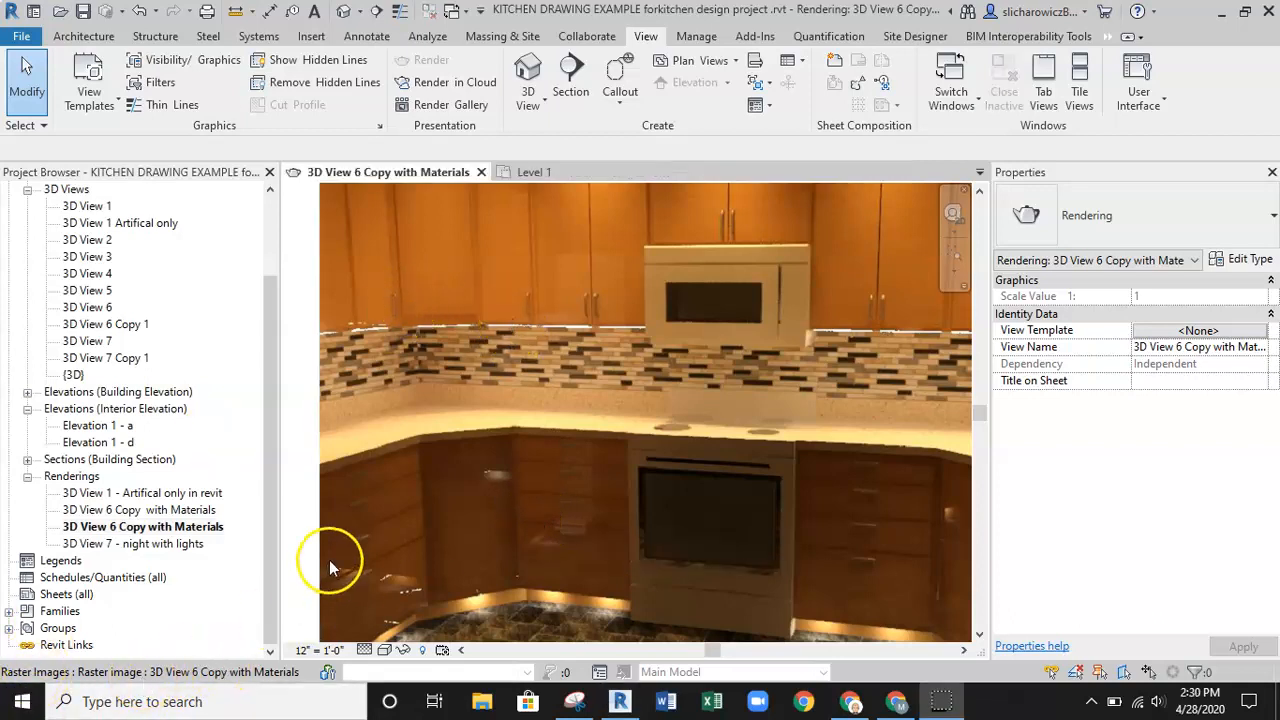
Switch to the Level 1 floor plan and open the 3D View 6 Copy 1 perspective of the kitchen.
click(526, 172)
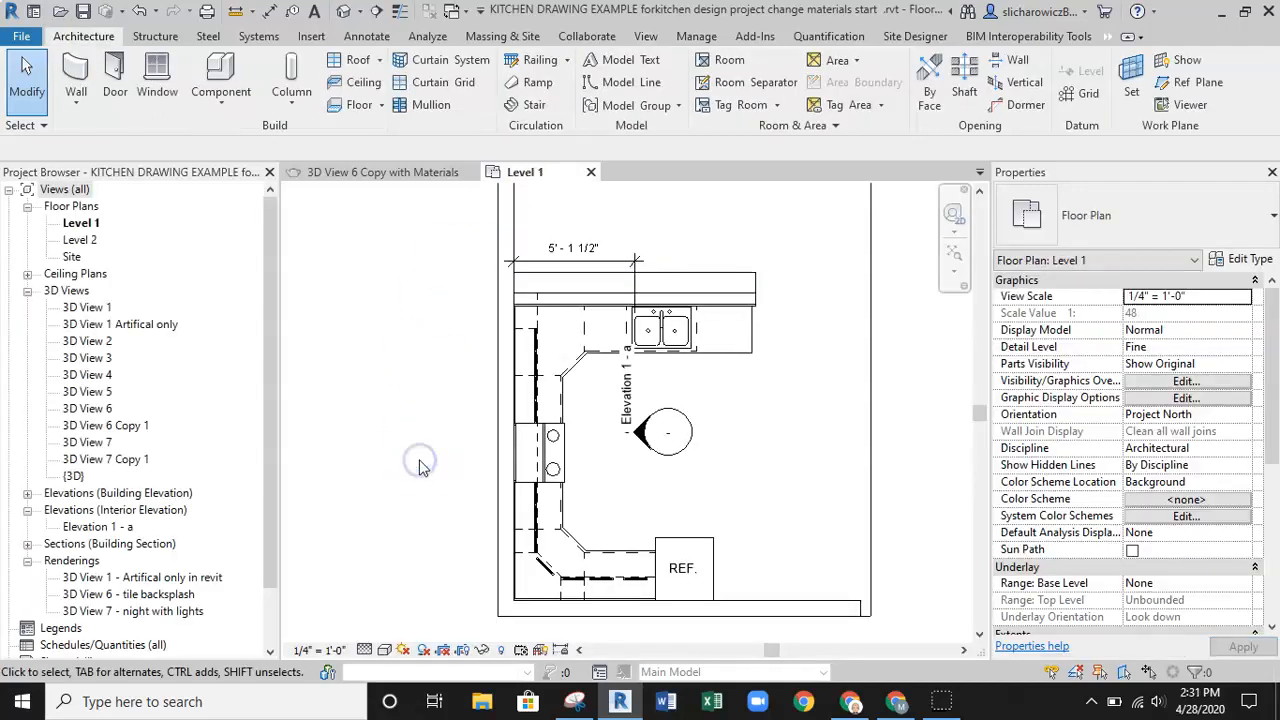
middle_drag(646, 486, 560, 475)
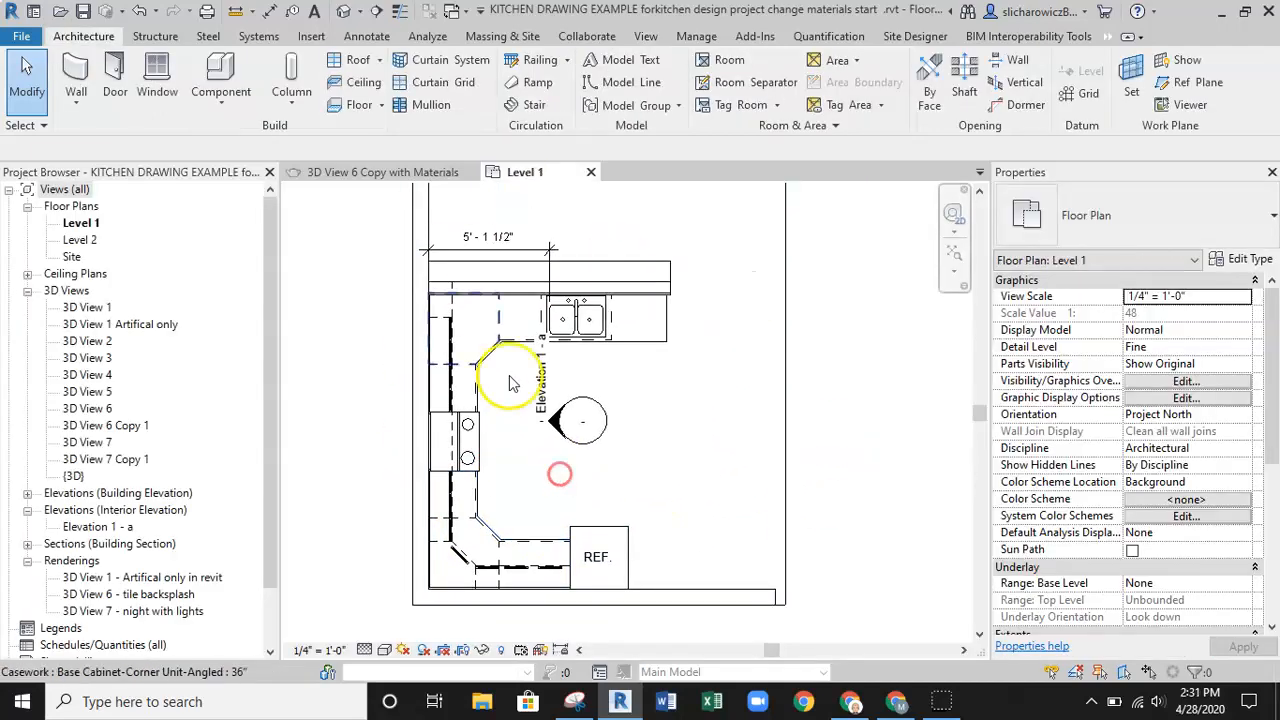
double_click(103, 426)
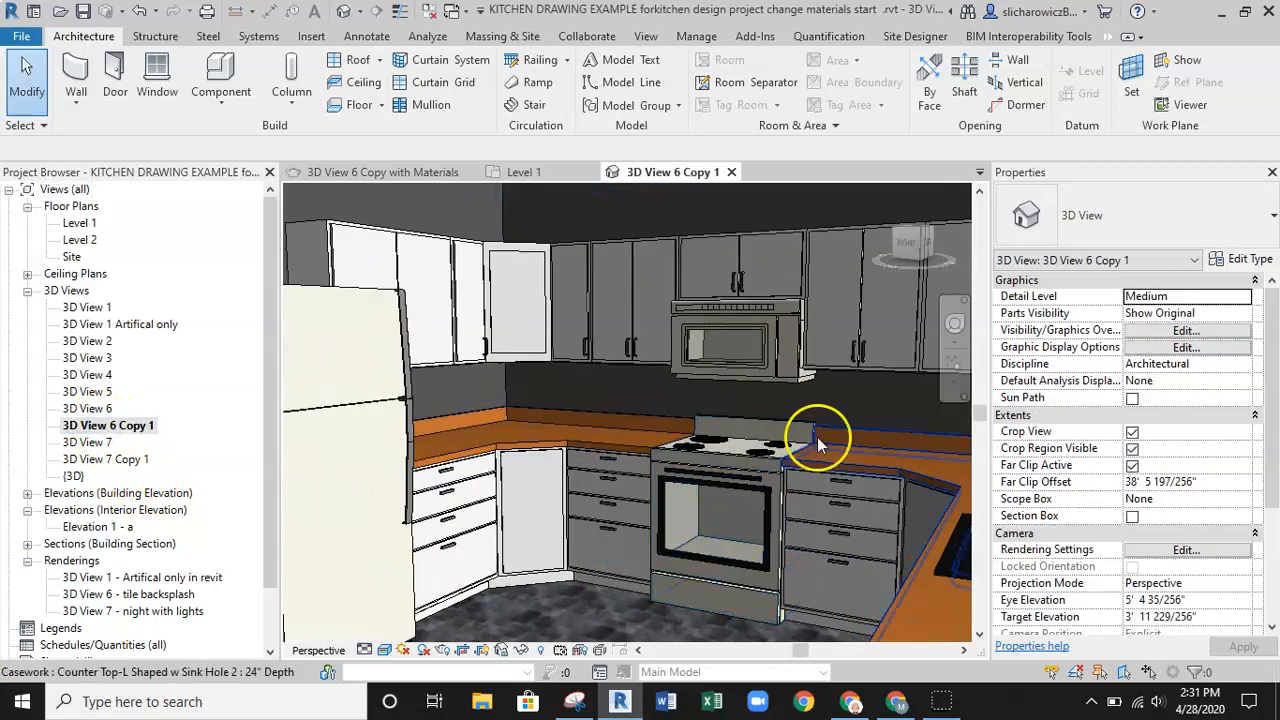
middle_drag(609, 391, 570, 366)
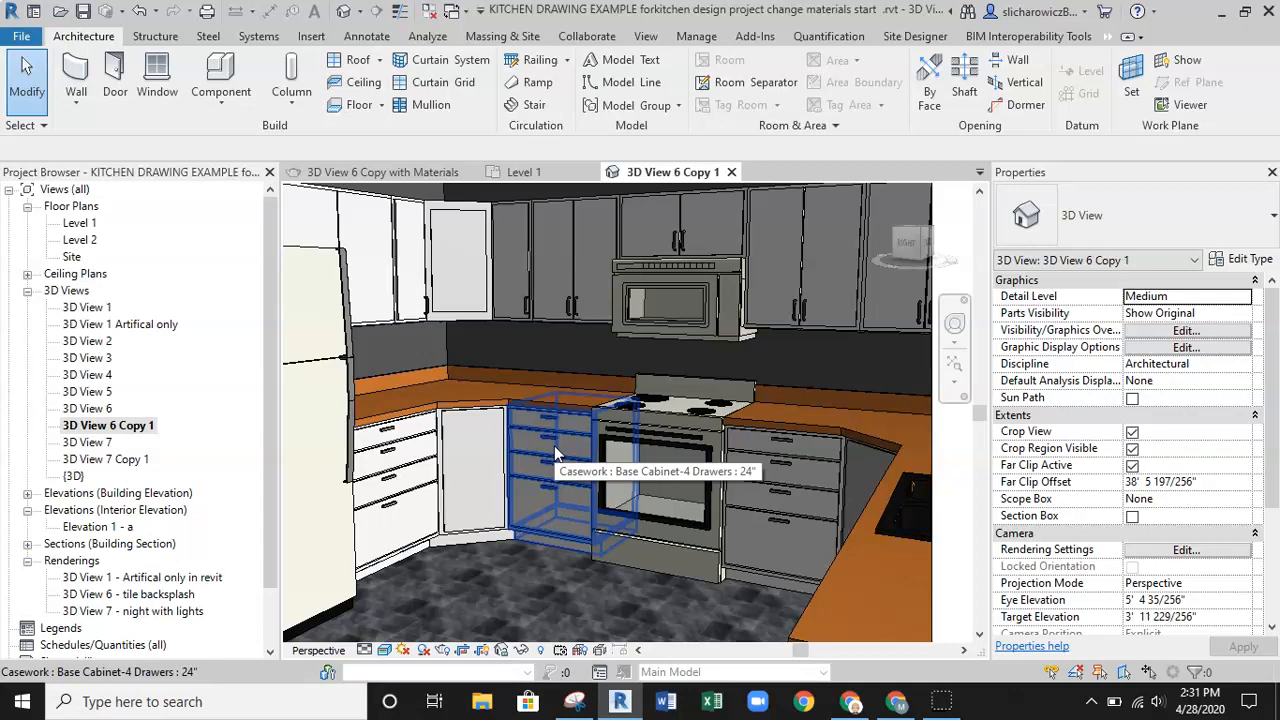
middle_drag(523, 349, 527, 370)
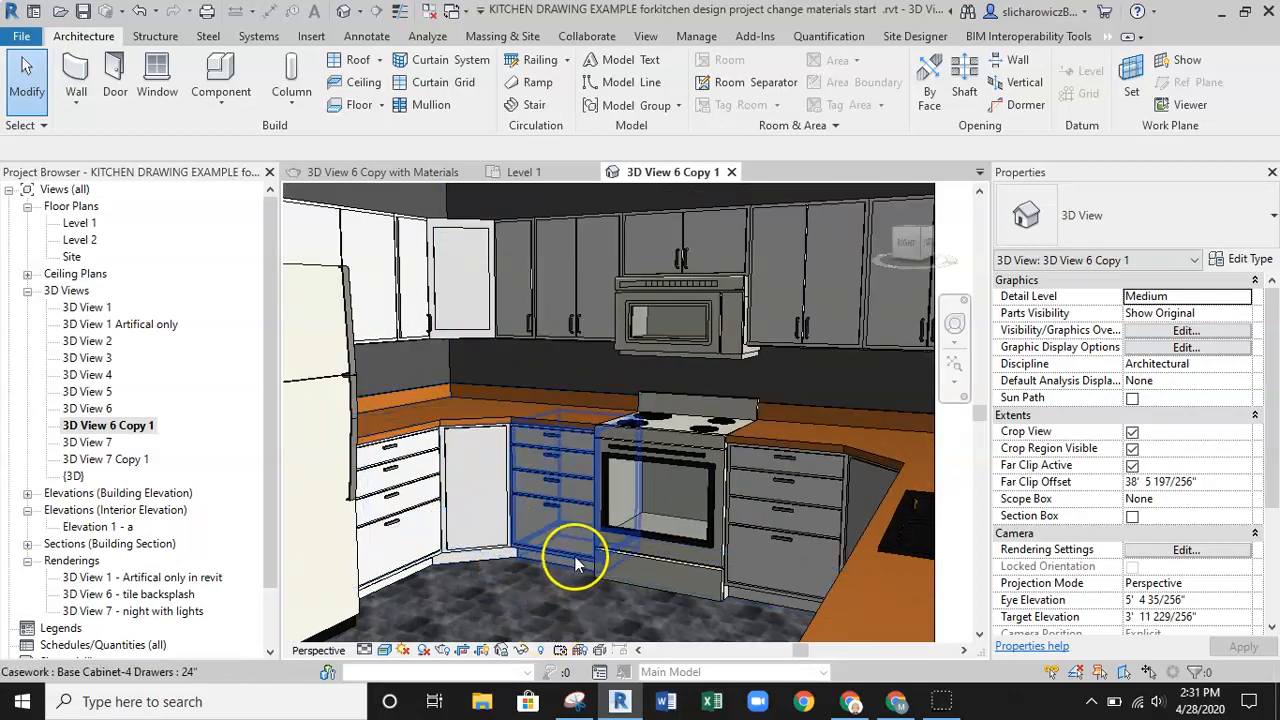
middle_drag(574, 556, 576, 498)
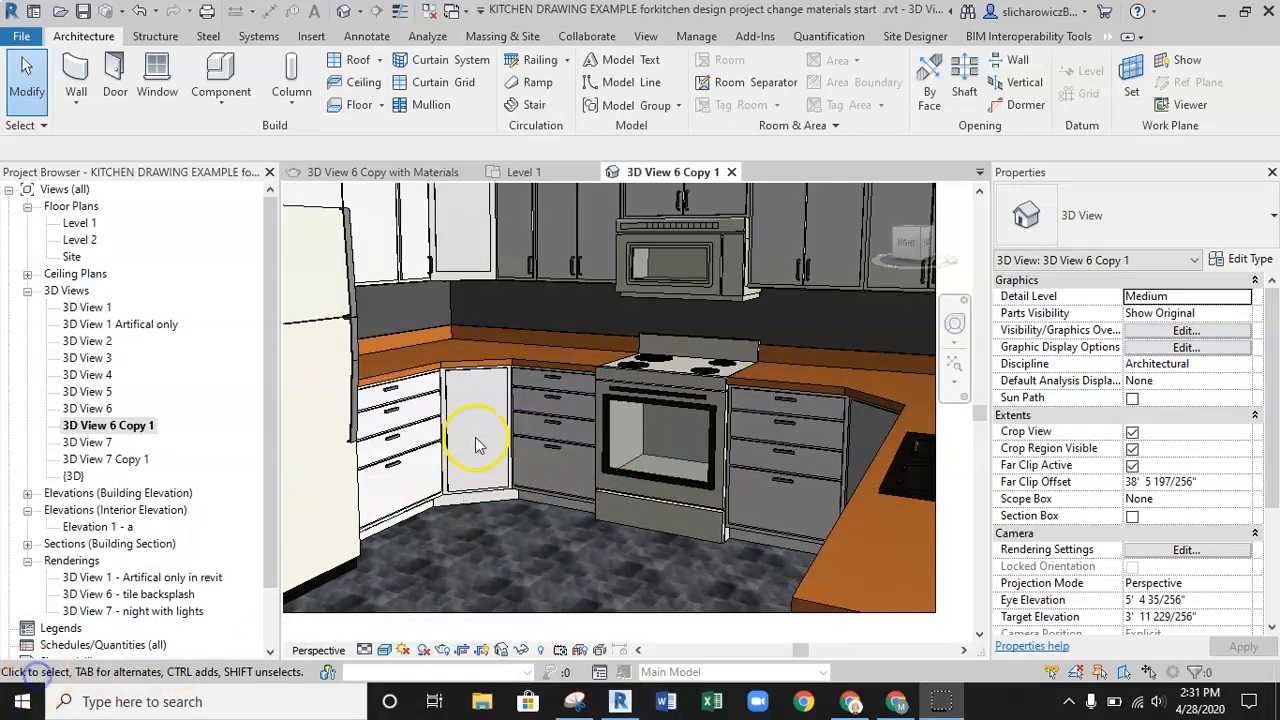
Open the material choices for the Cabinet Material parameter of the 36" angled corner base cabinet's type.
click(475, 498)
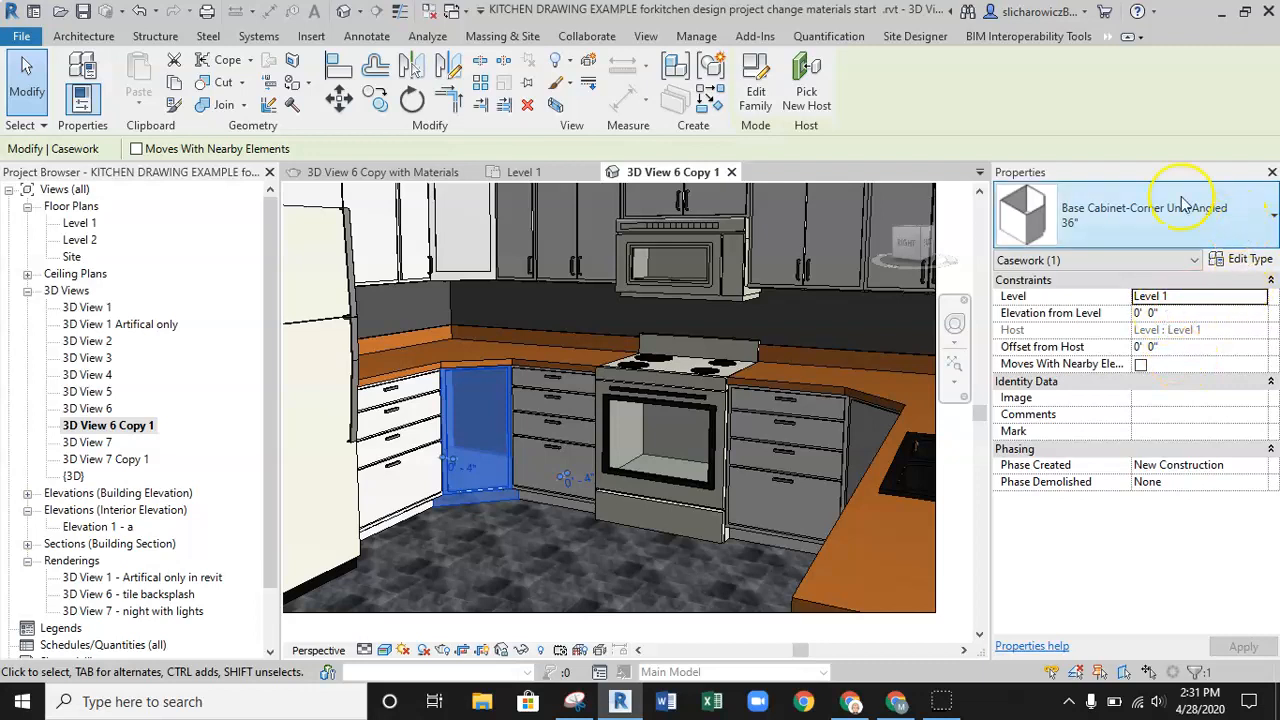
click(1240, 262)
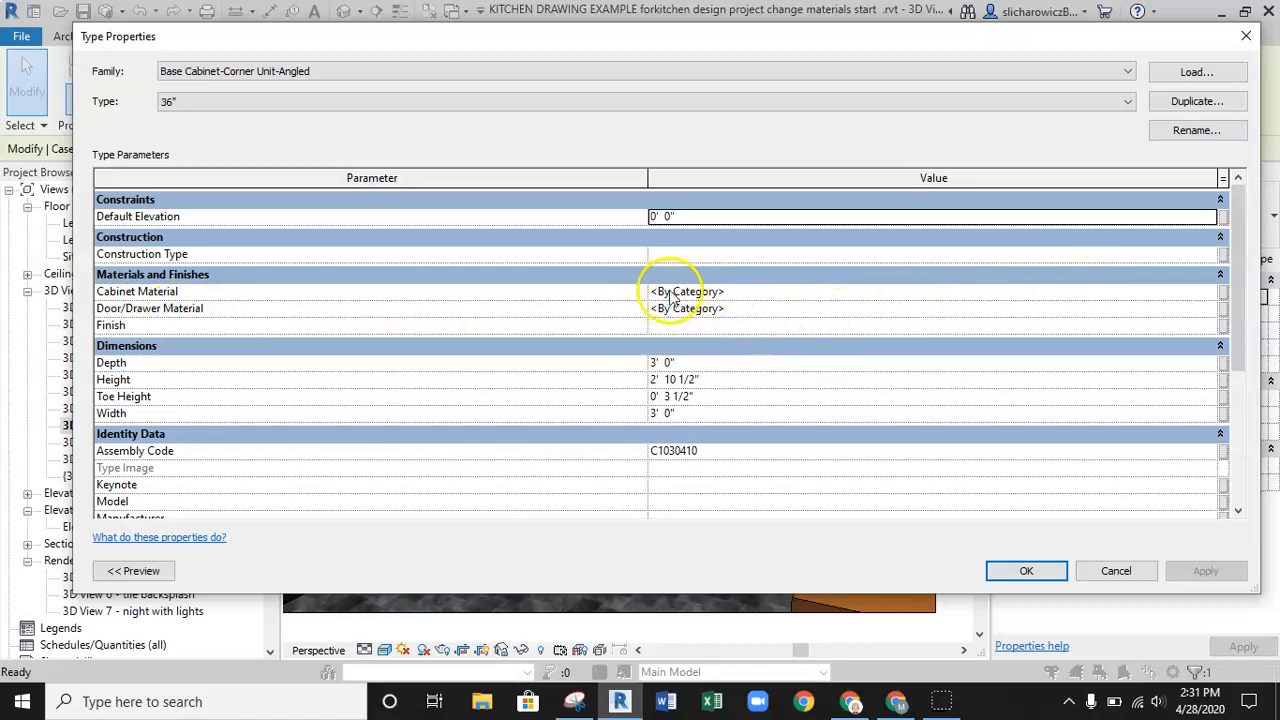
click(880, 291)
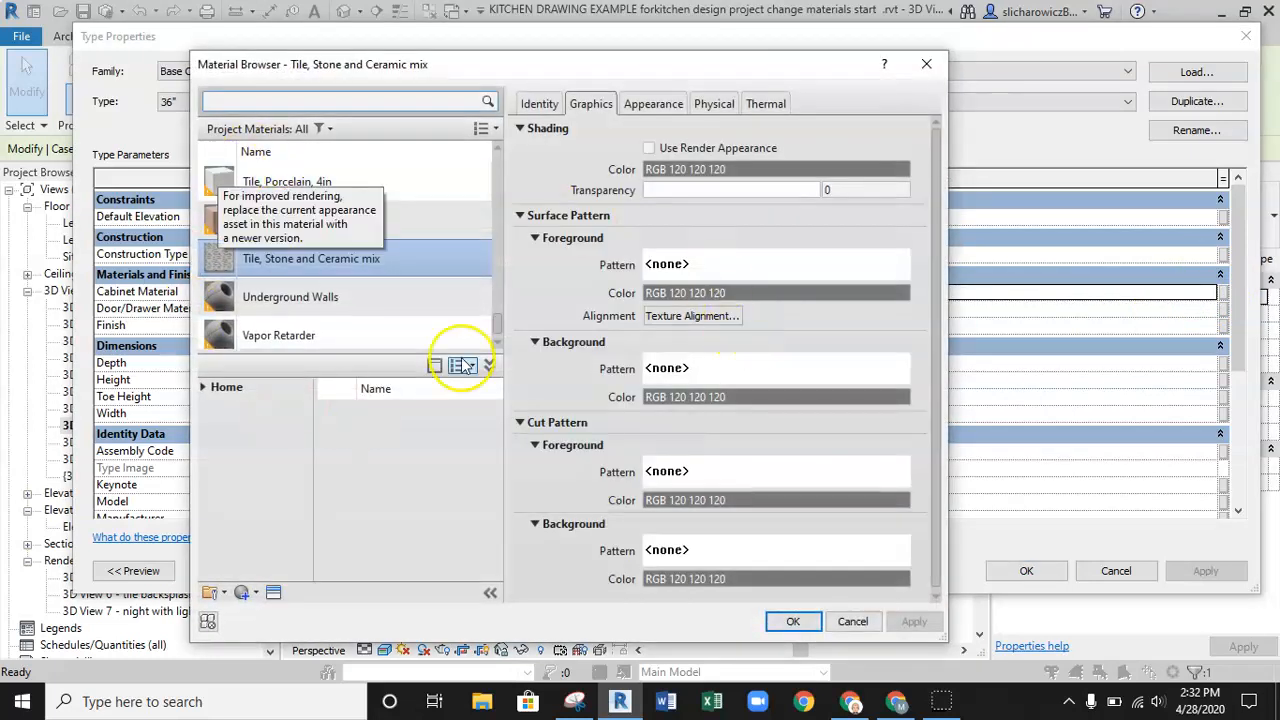
Search the materials for "wood" and look through the matching project materials.
click(354, 97)
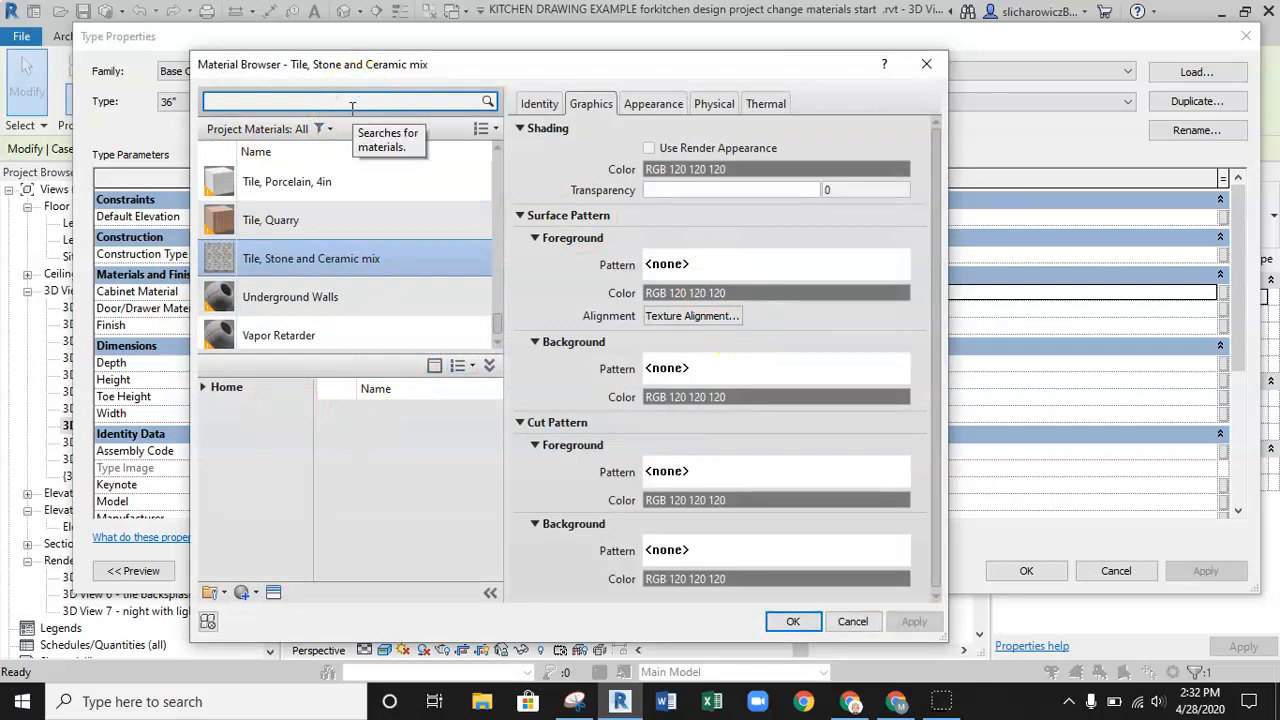
click(246, 103)
text(che)
key(BackSpace)
key(BackSpace)
key(BackSpace)
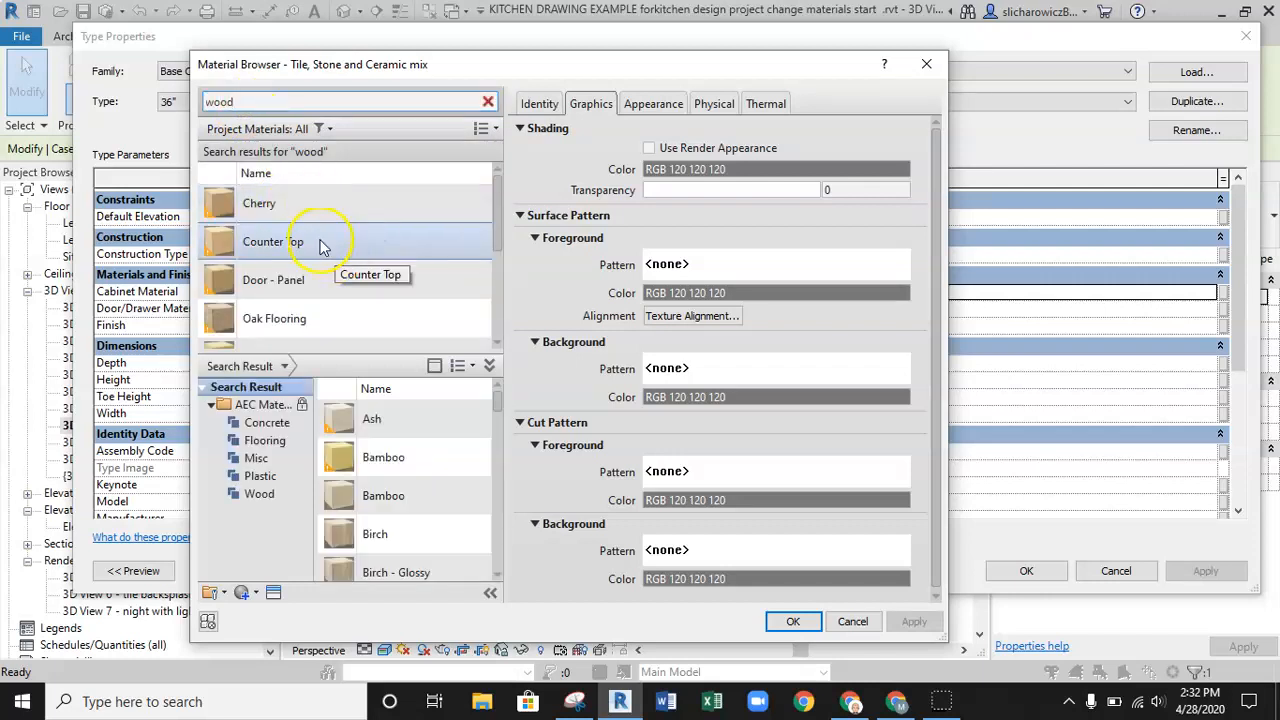
scroll(322, 287, down, 1)
scroll(322, 287, down, 1)
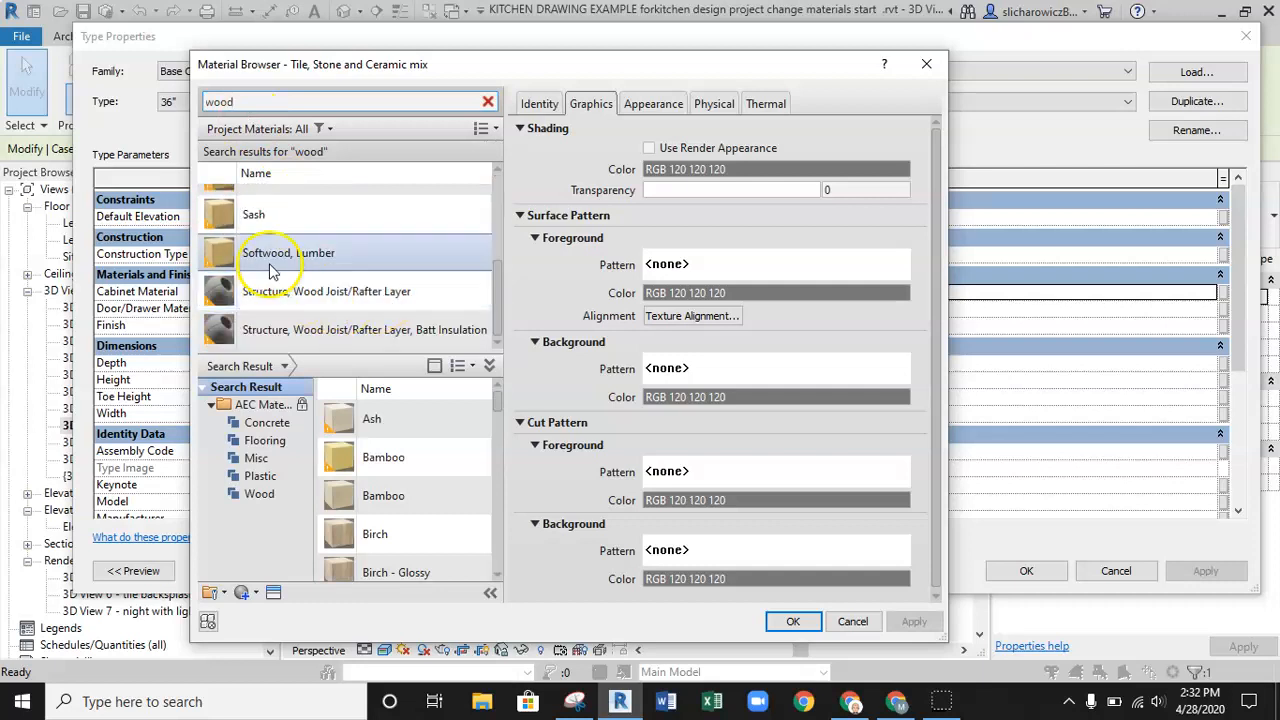
scroll(300, 245, up, 1)
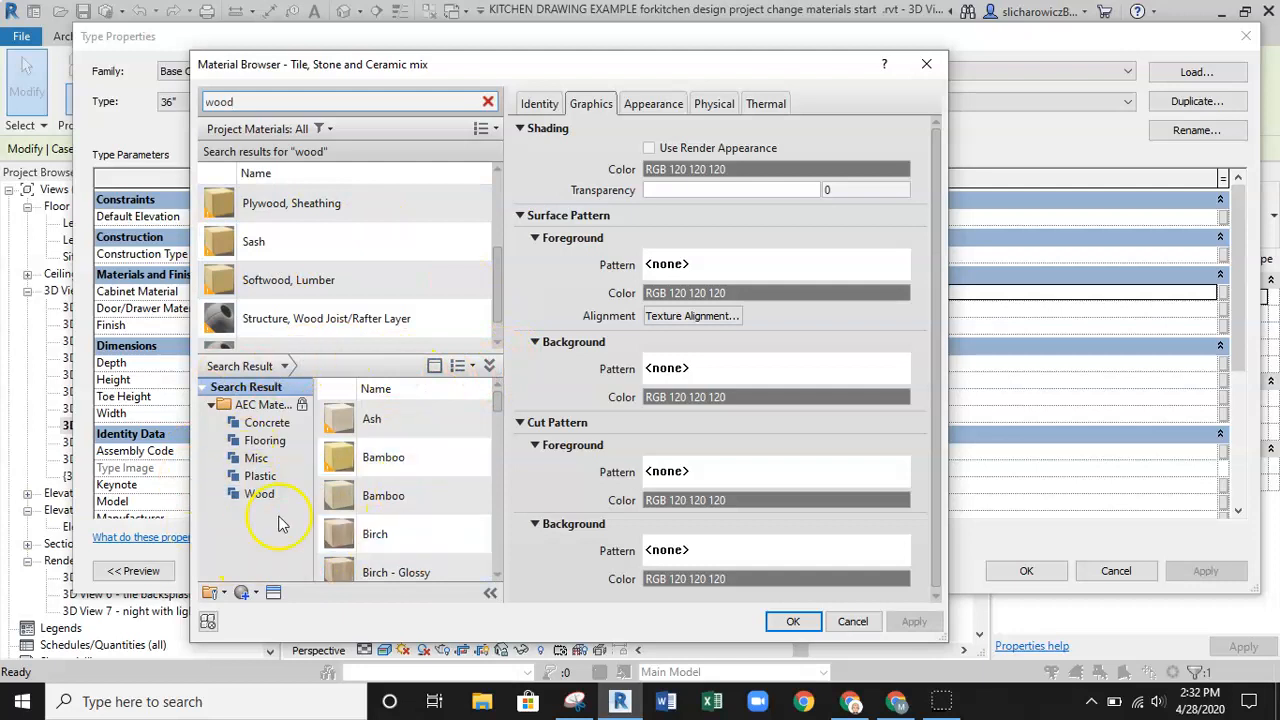
scroll(390, 330, down, 1)
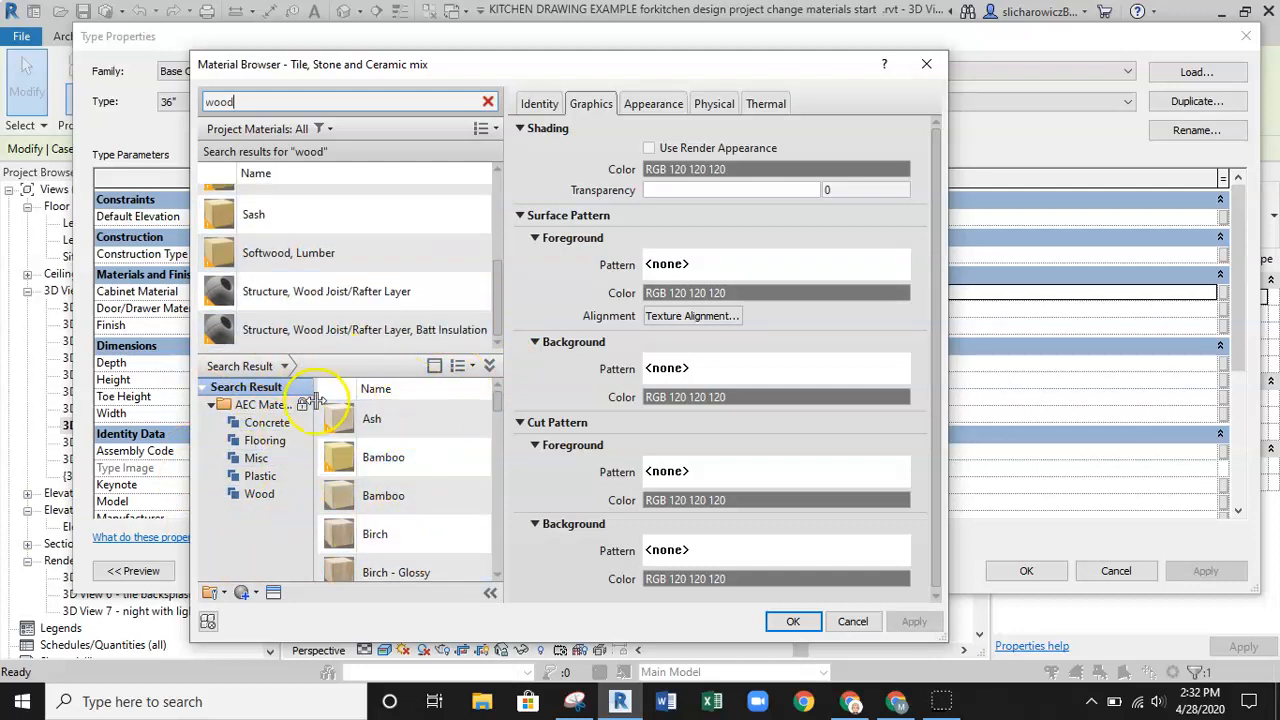
Look through the wood materials offered by the material libraries beneath the project materials.
click(489, 365)
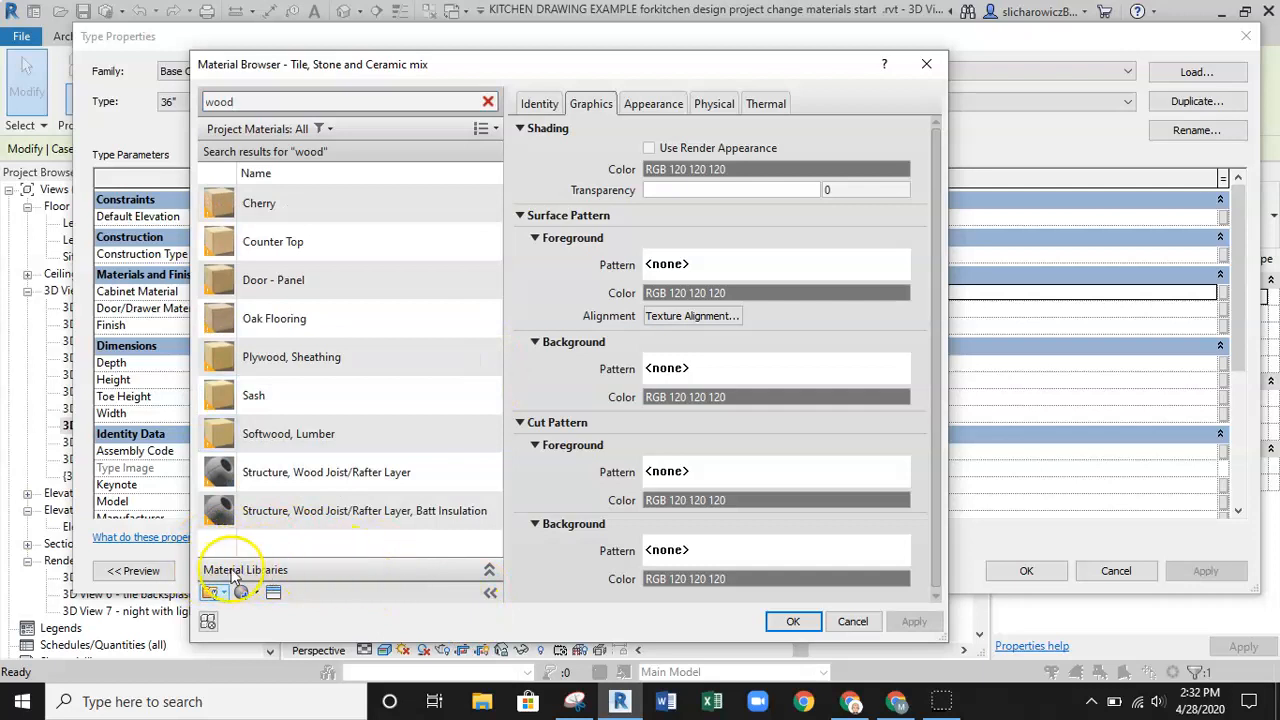
click(489, 570)
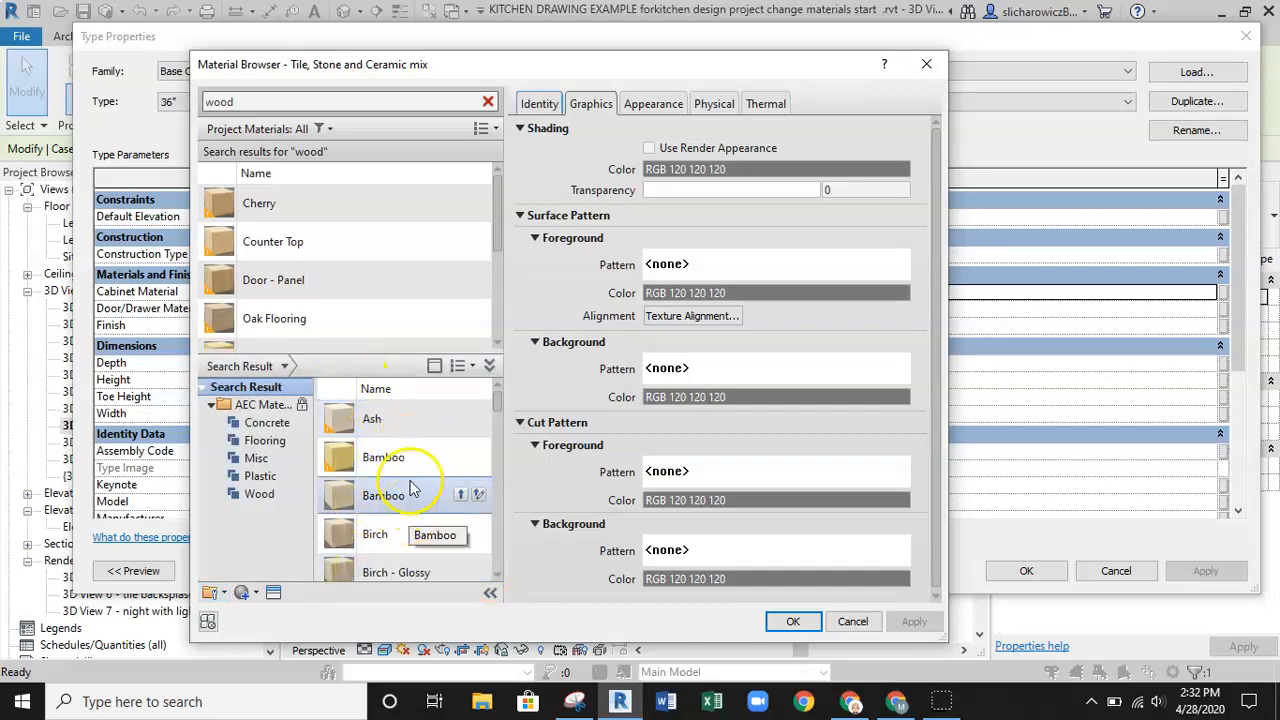
scroll(410, 490, down, 1)
scroll(421, 450, up, 1)
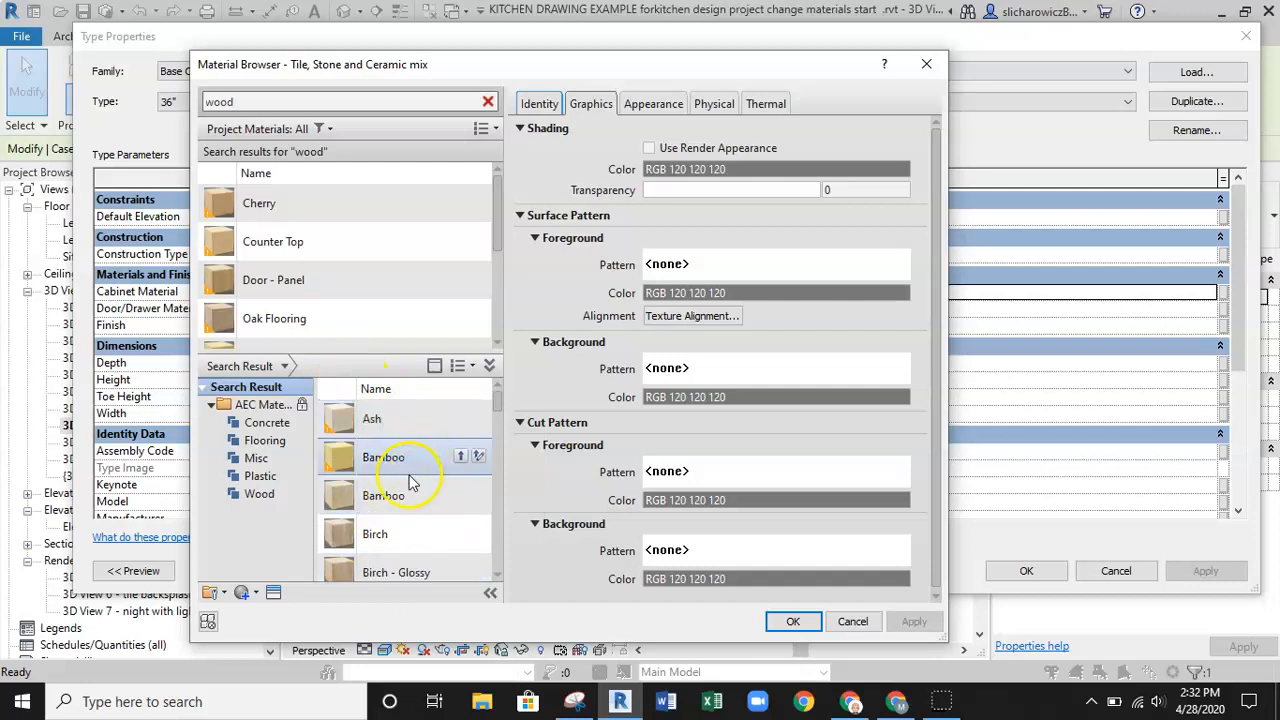
scroll(408, 510, down, 1)
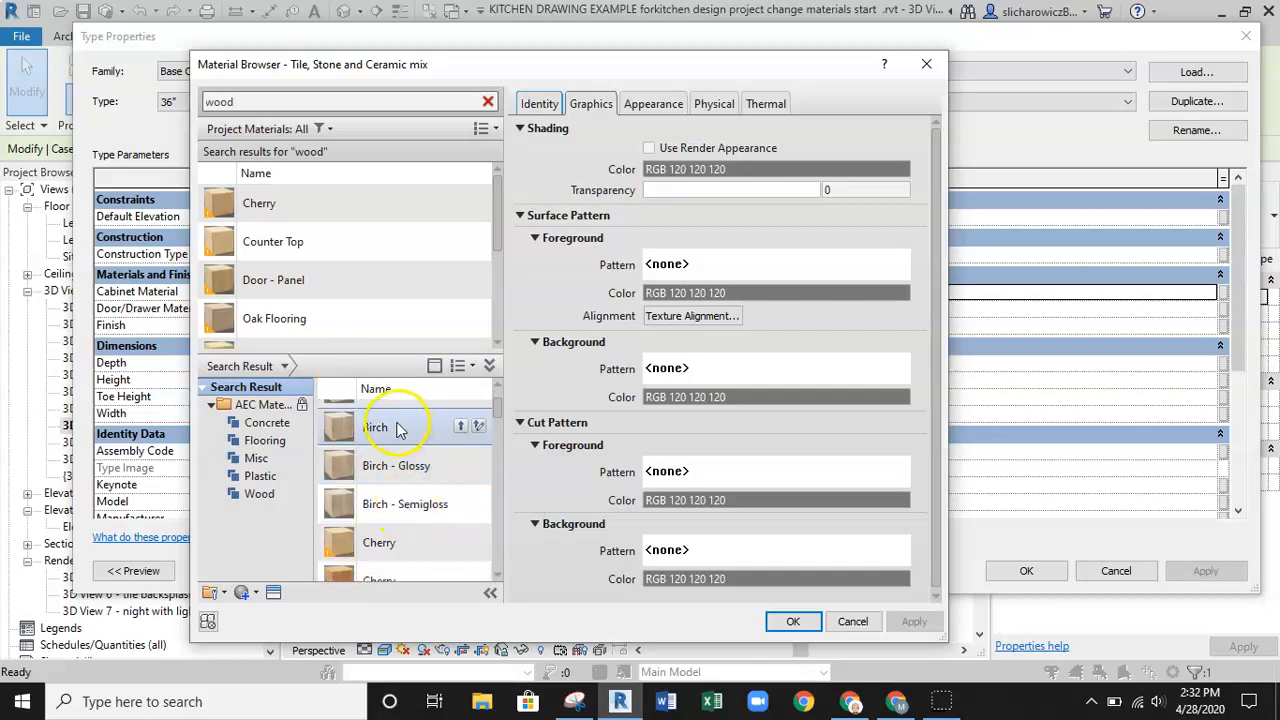
scroll(380, 575, down, 1)
scroll(410, 550, down, 1)
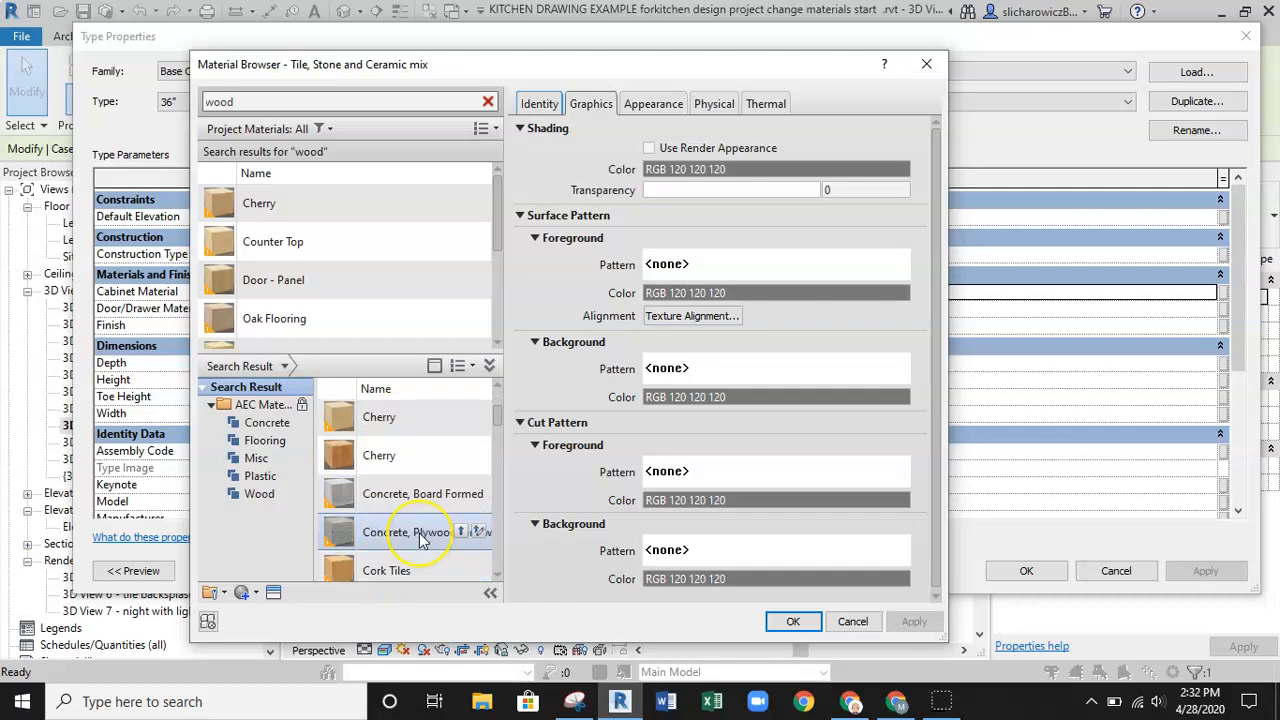
scroll(419, 532, up, 3)
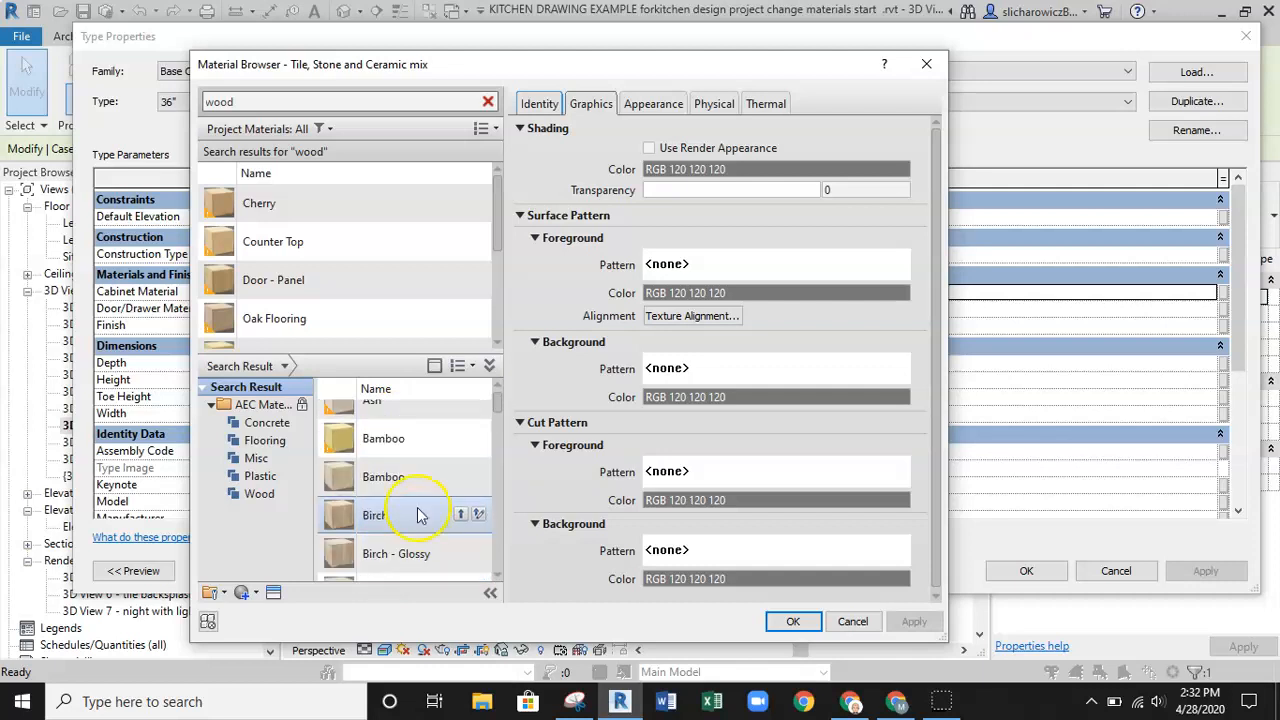
Examine the appearance and texture images of the library's Birch and the two Bamboo materials.
click(395, 524)
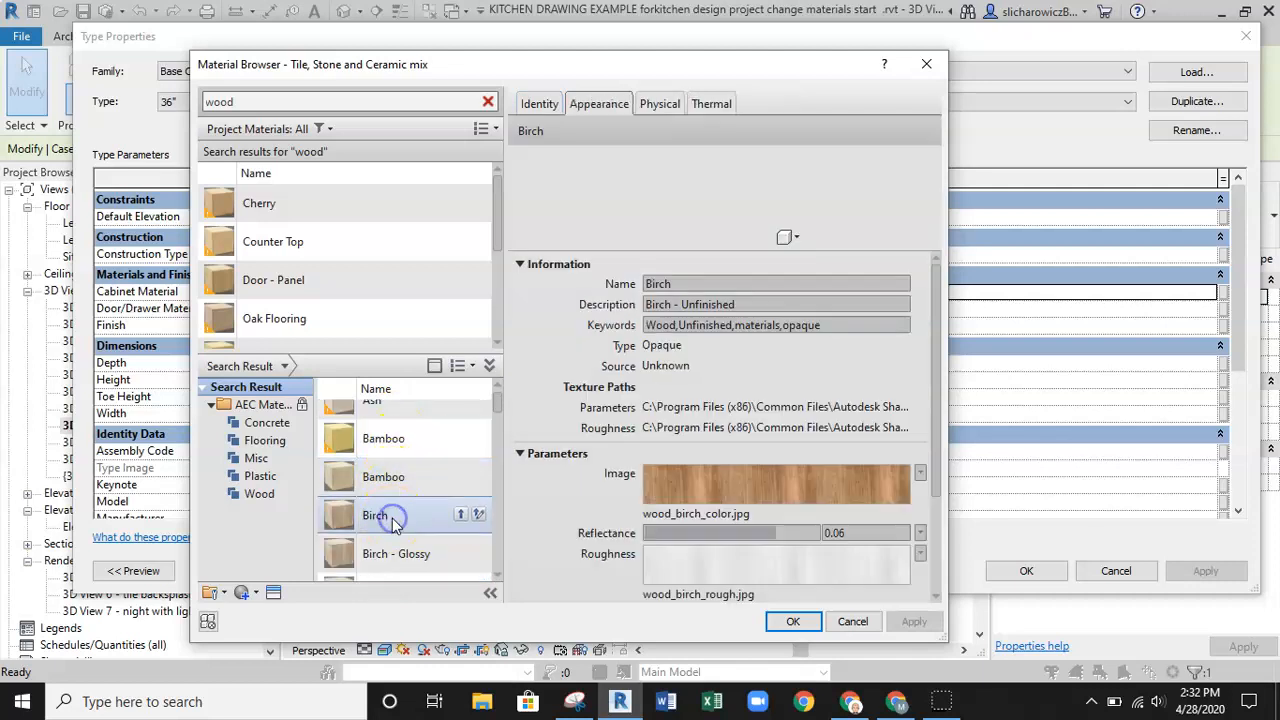
mouse_move(750, 490)
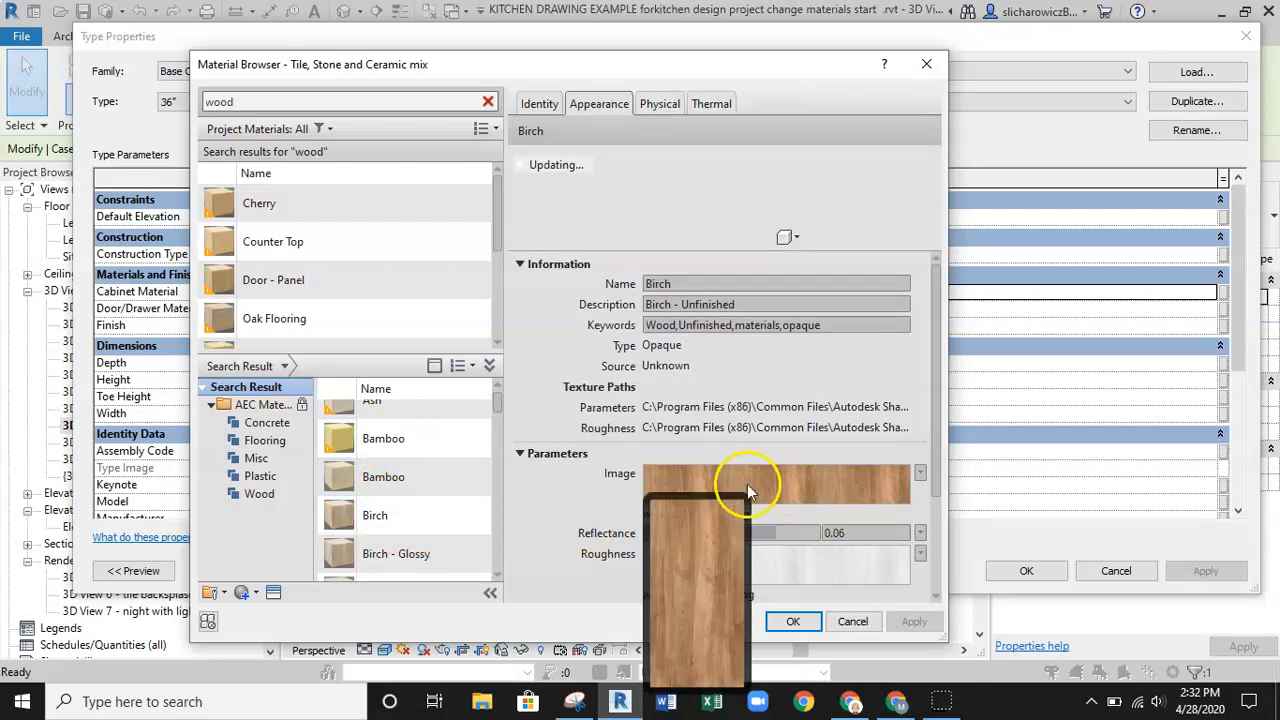
click(390, 441)
click(838, 530)
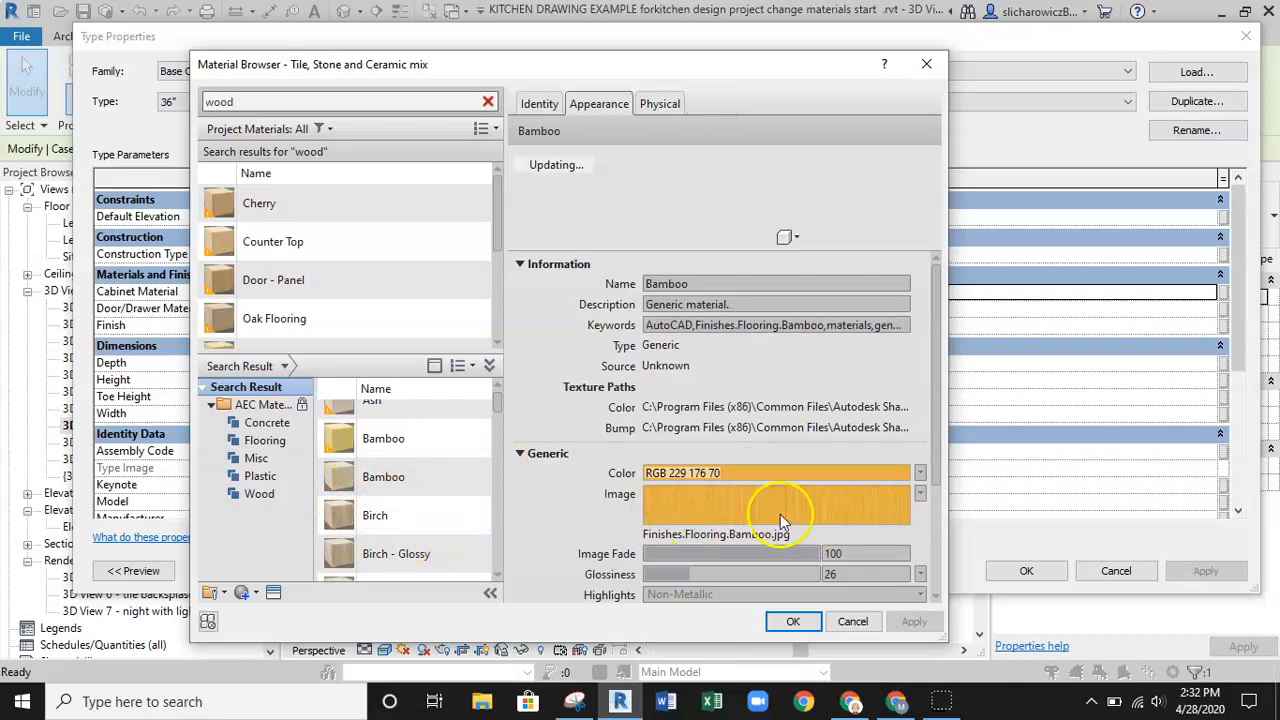
click(378, 488)
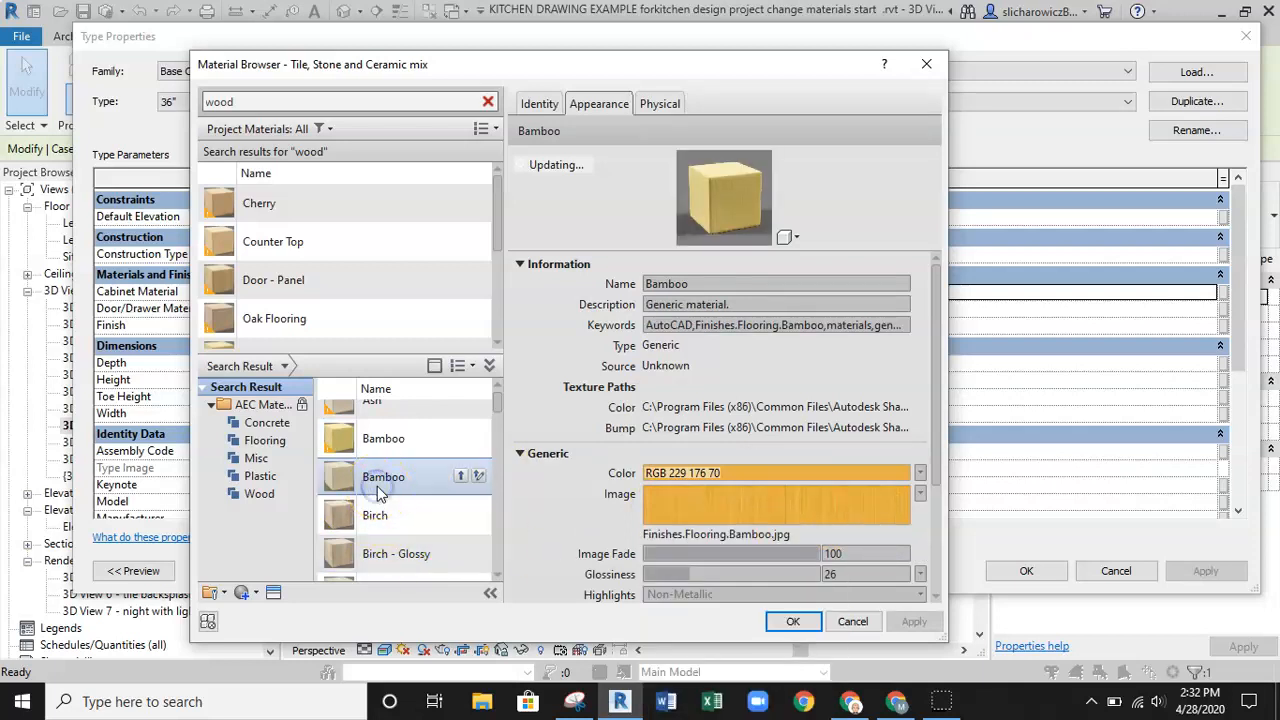
mouse_move(726, 481)
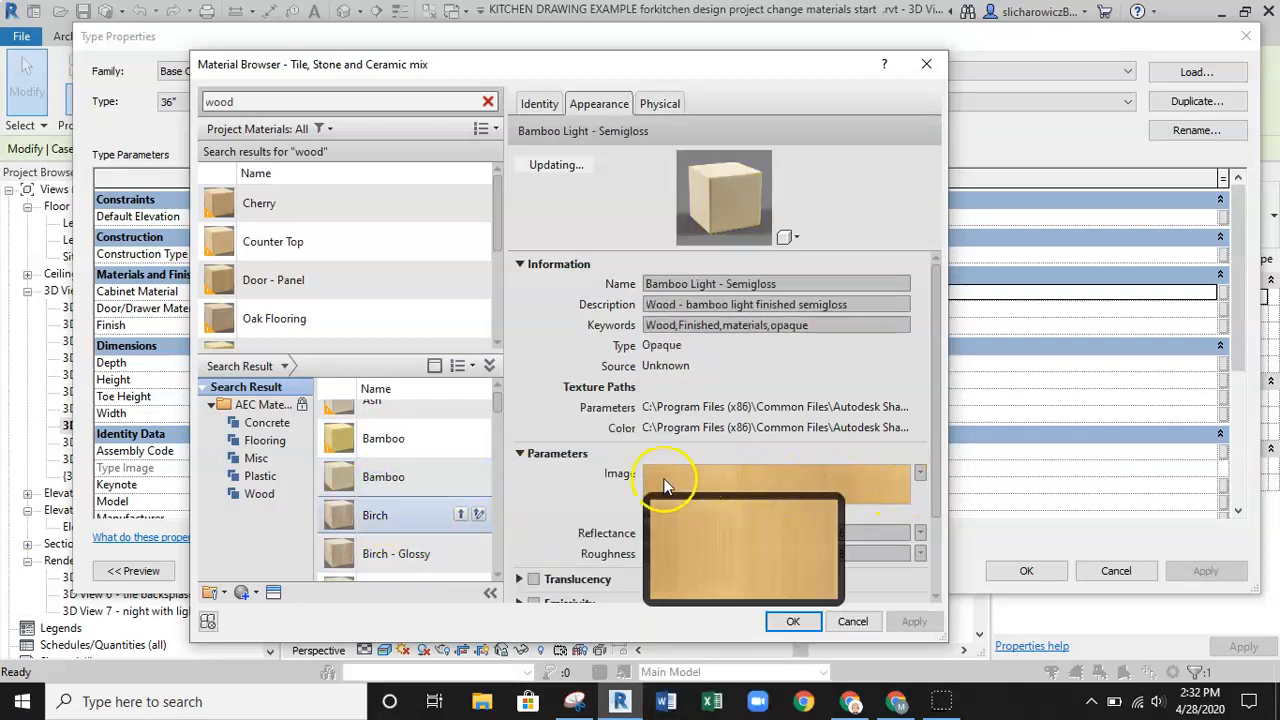
Check the texture of a birch finish and add the Birch - Glossy library material to the project materials.
scroll(423, 523, down, 1)
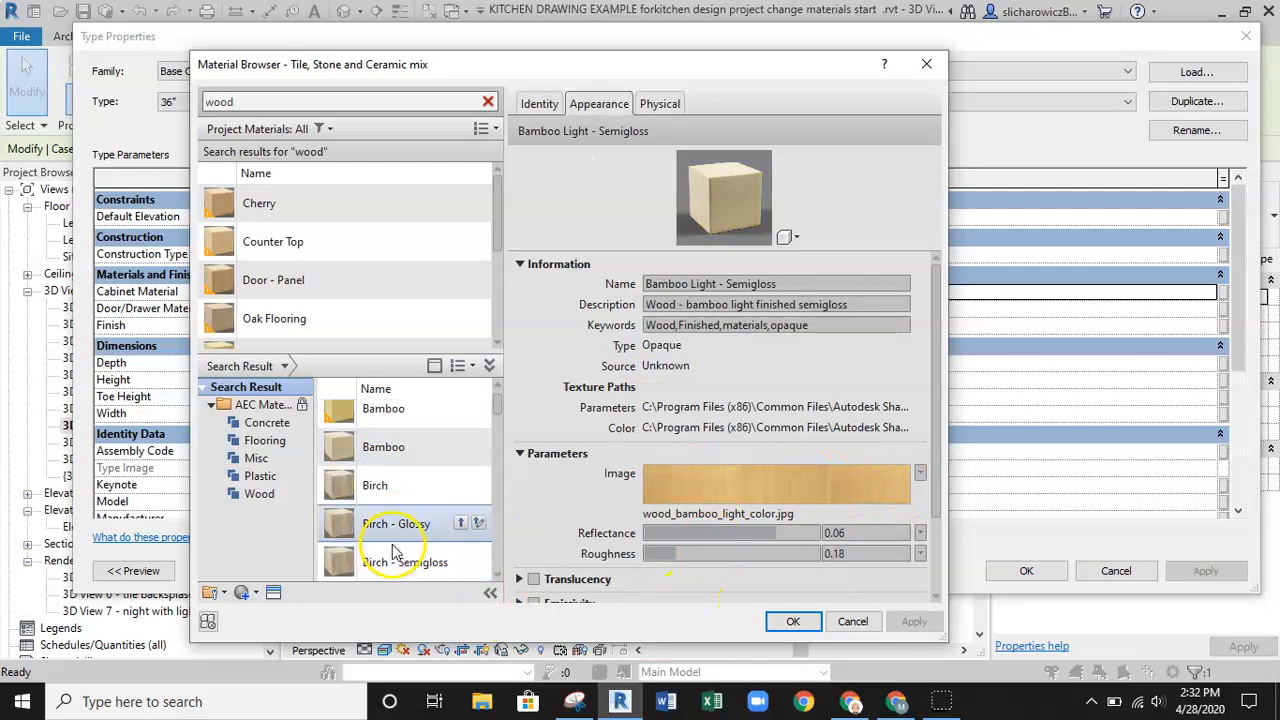
scroll(410, 510, down, 3)
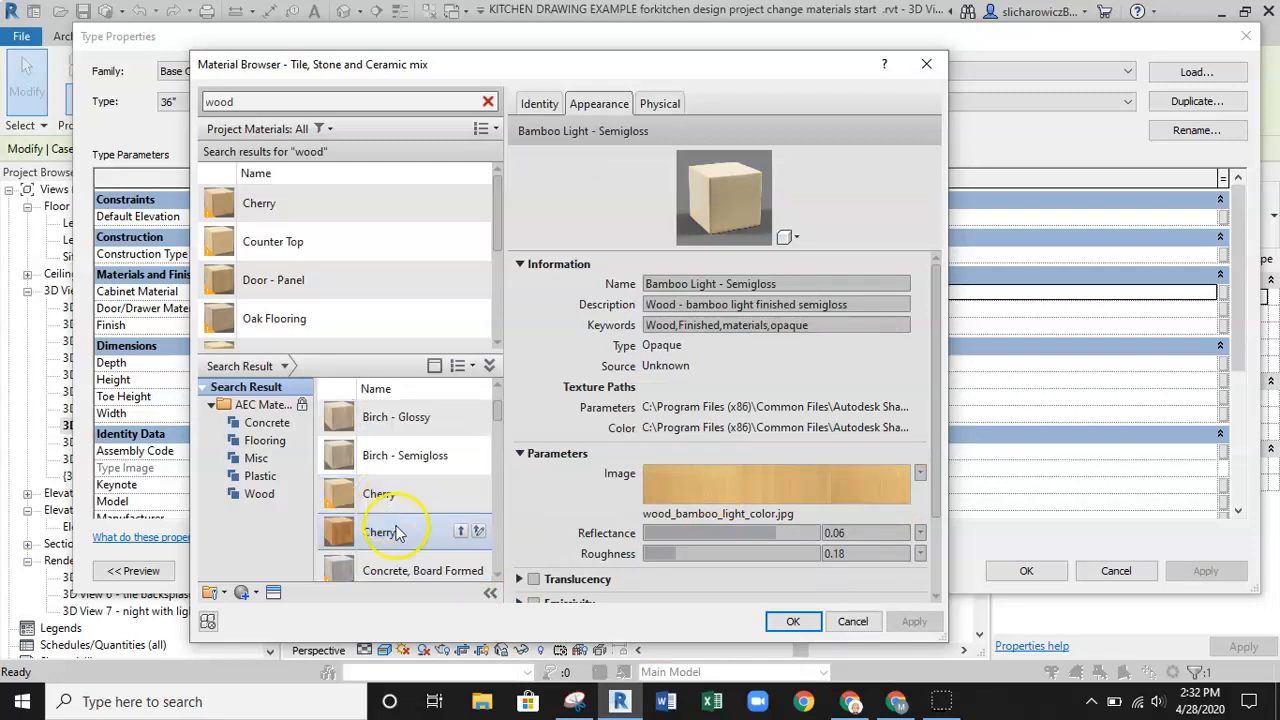
click(386, 425)
mouse_move(752, 481)
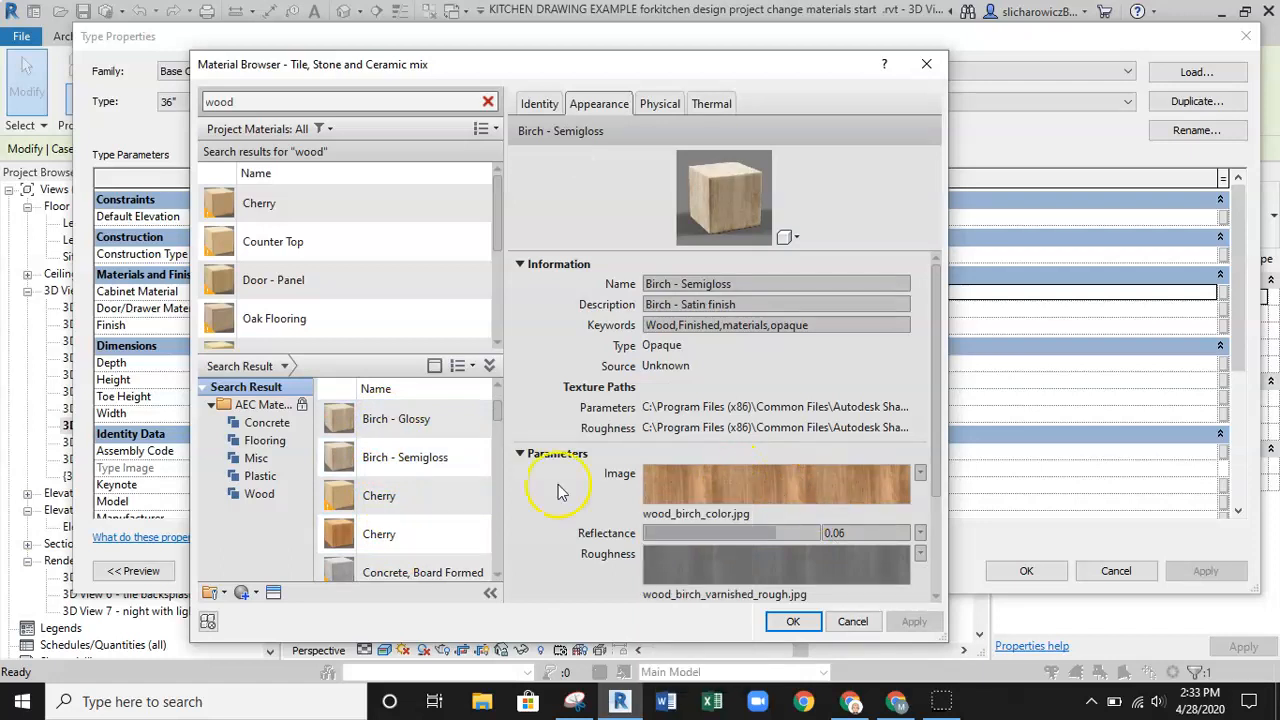
scroll(375, 252, down, 1)
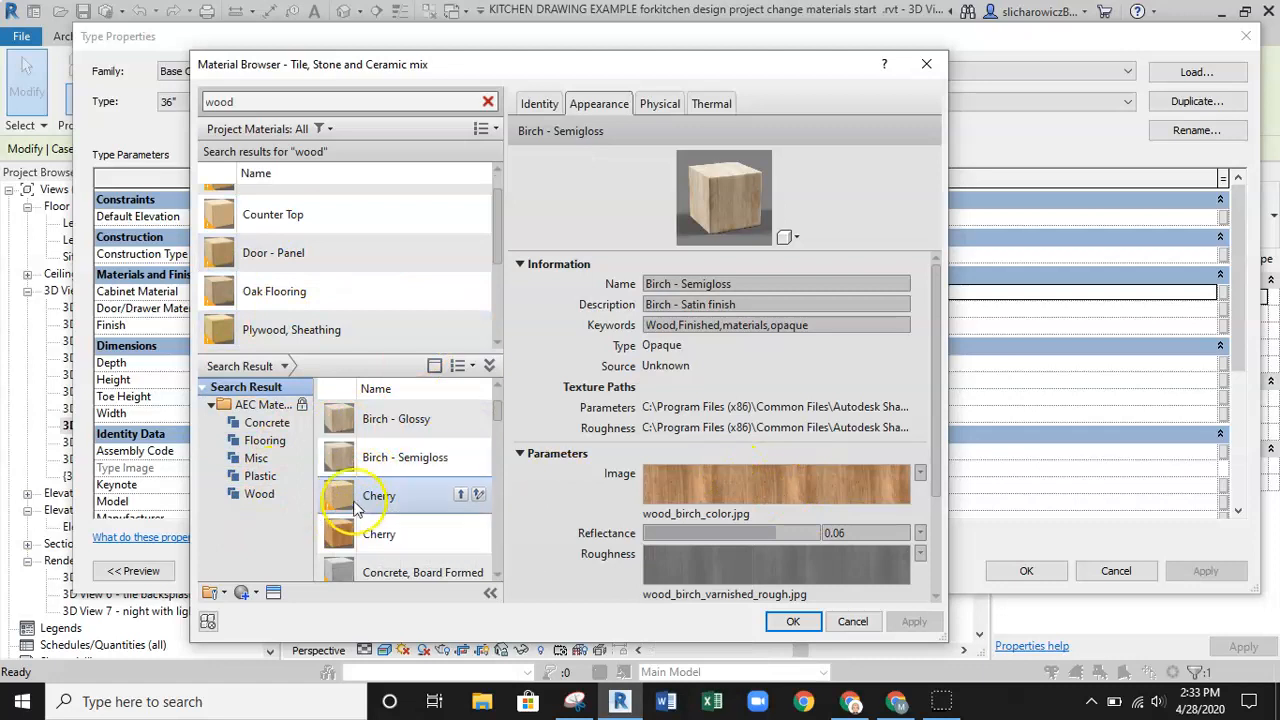
click(462, 420)
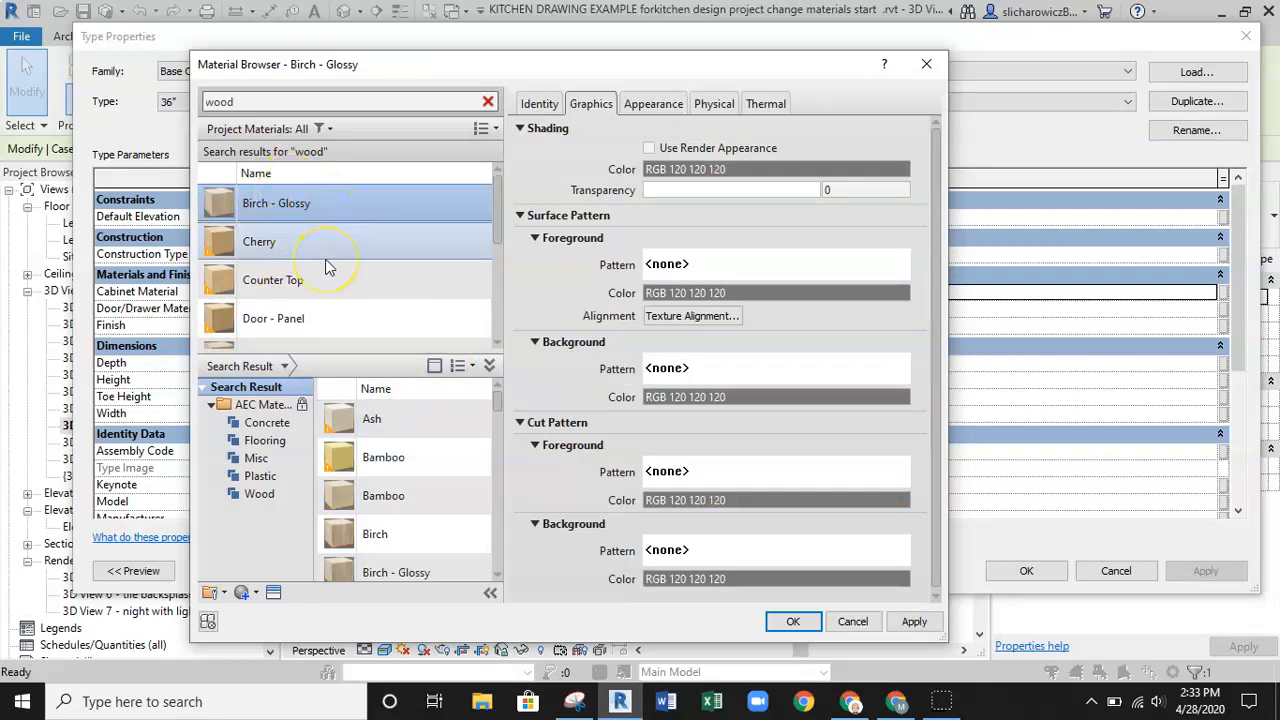
Review the name and description in the identity information of the project material Birch - Glossy.
click(288, 207)
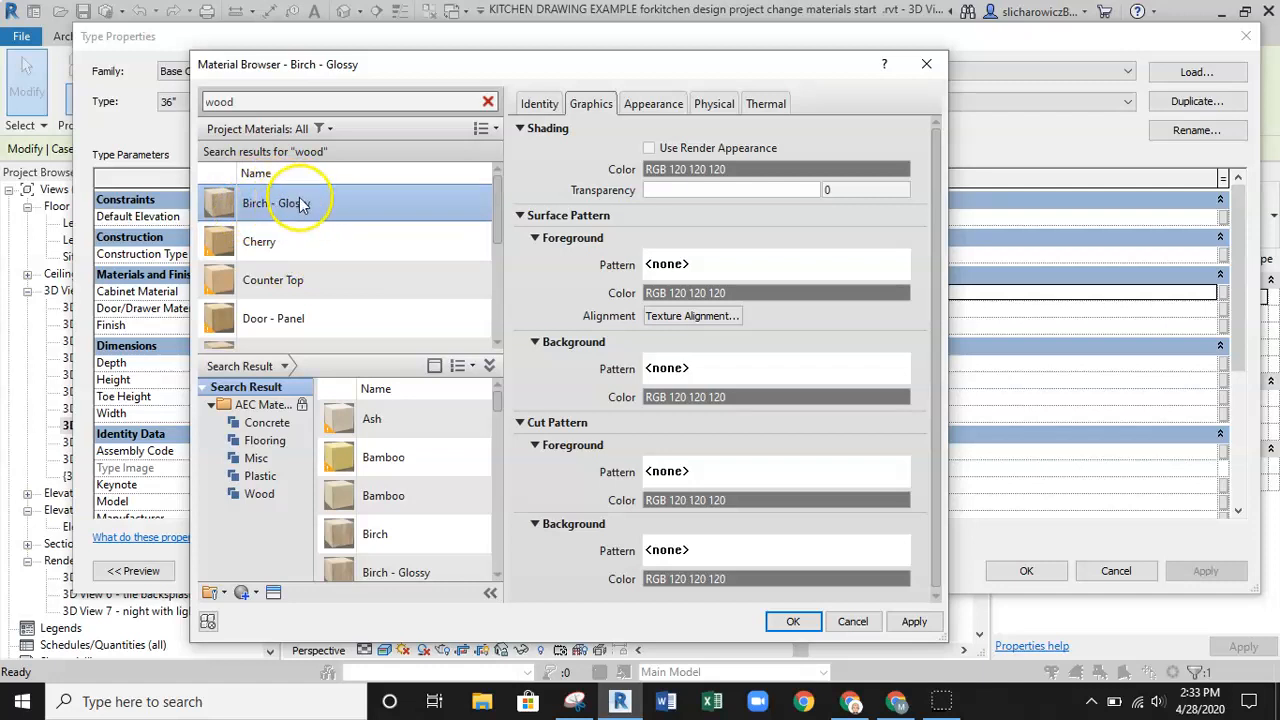
click(540, 106)
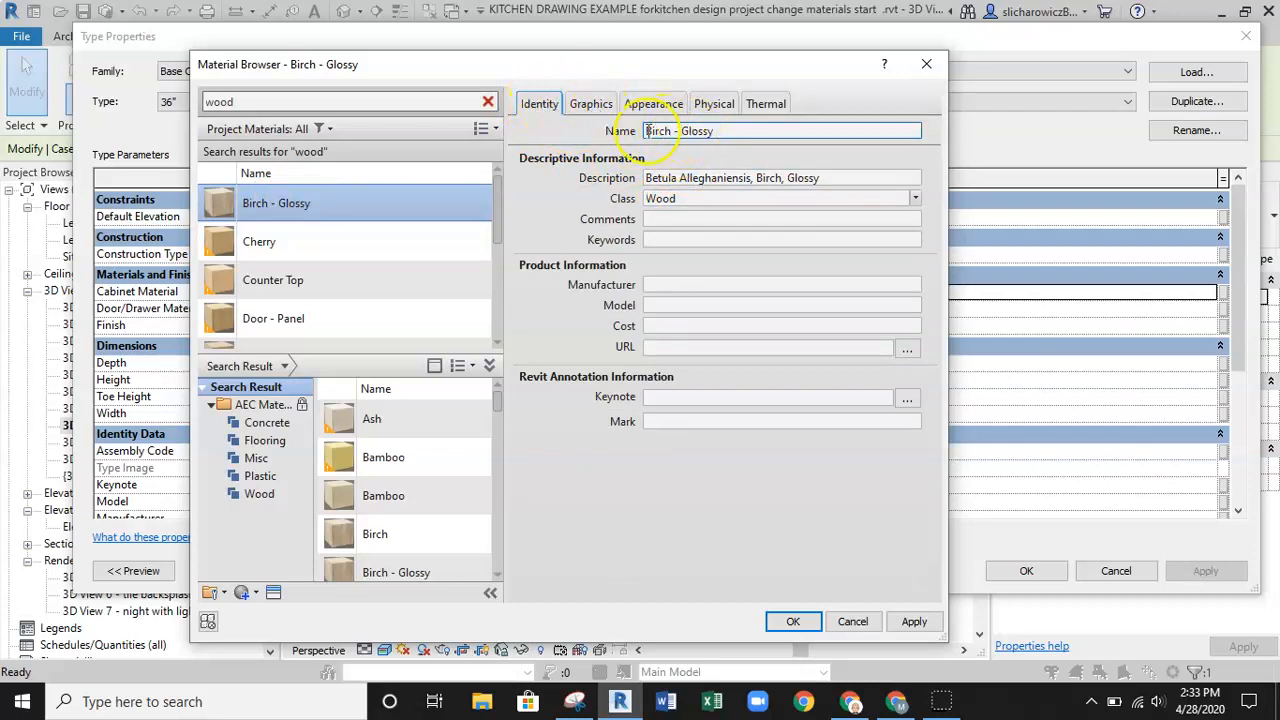
click(704, 133)
click(716, 179)
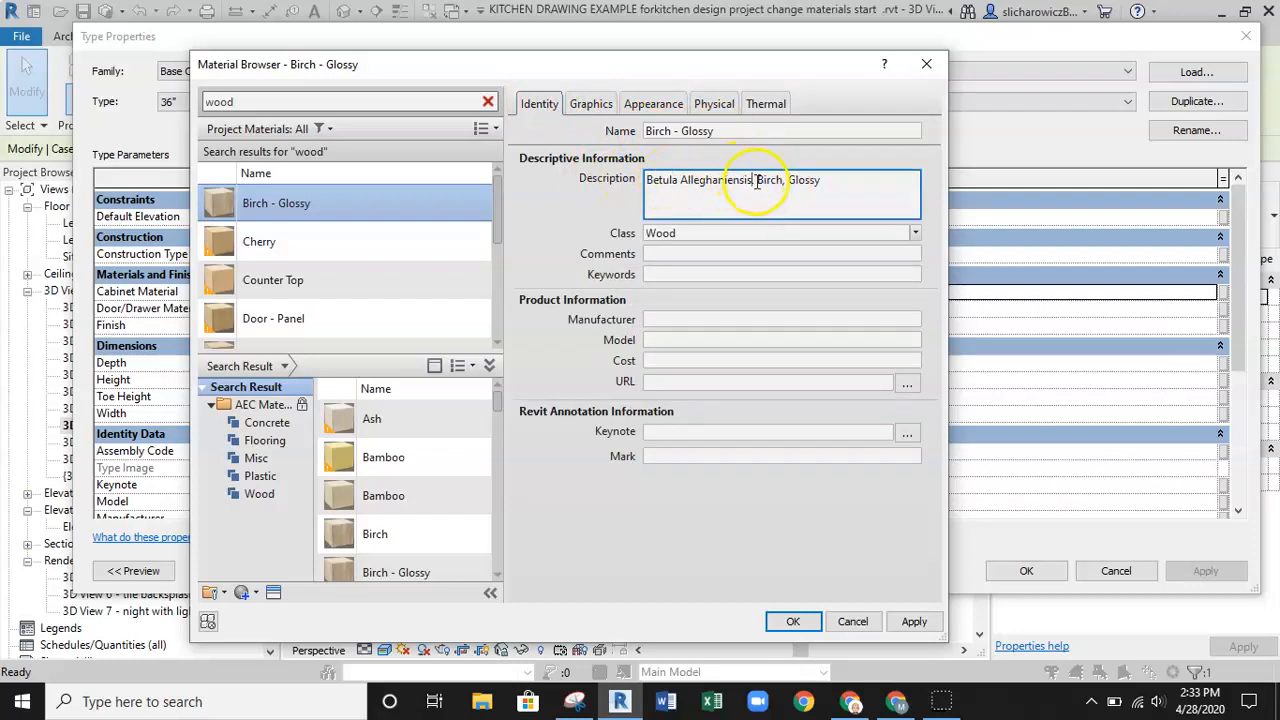
Shorten the Birch - Glossy material's description to "Birch, Glossy" by removing the botanical name.
drag(756, 182, 718, 181)
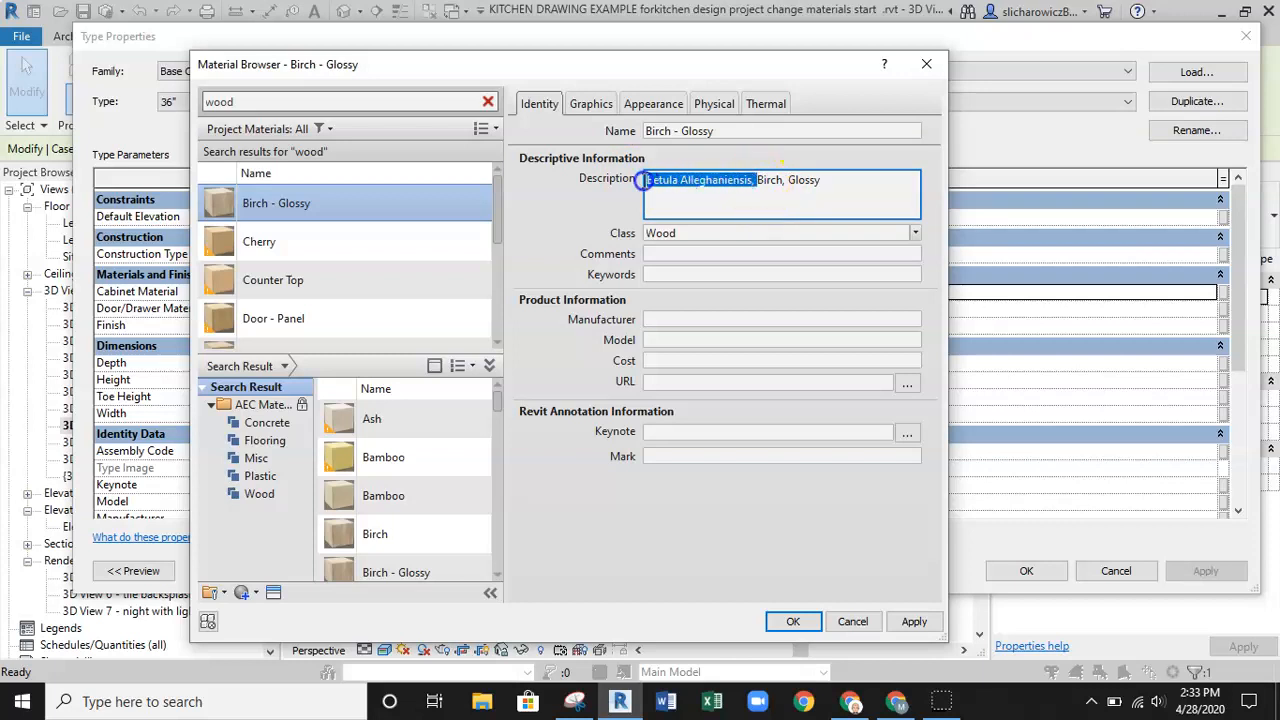
key(Delete)
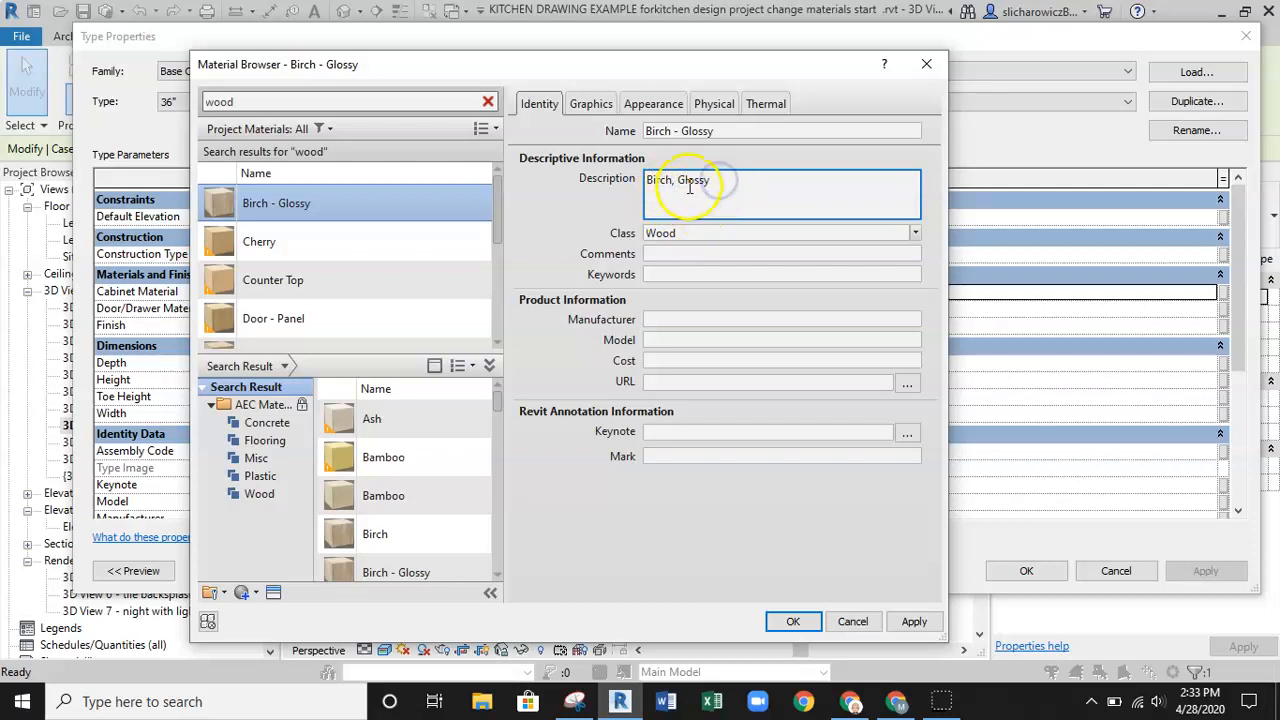
key(BackSpace)
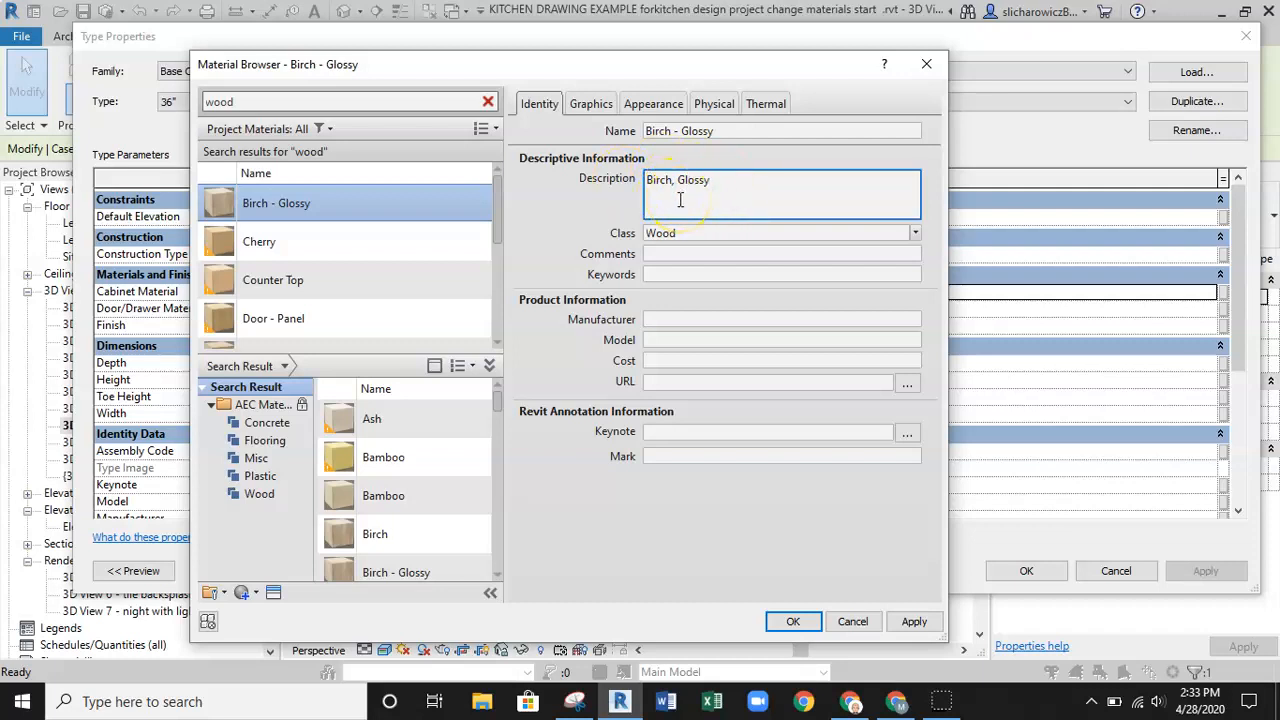
Check the graphics and appearance settings of Birch - Glossy and assign it as the angled corner base cabinet's Cabinet Material.
click(590, 104)
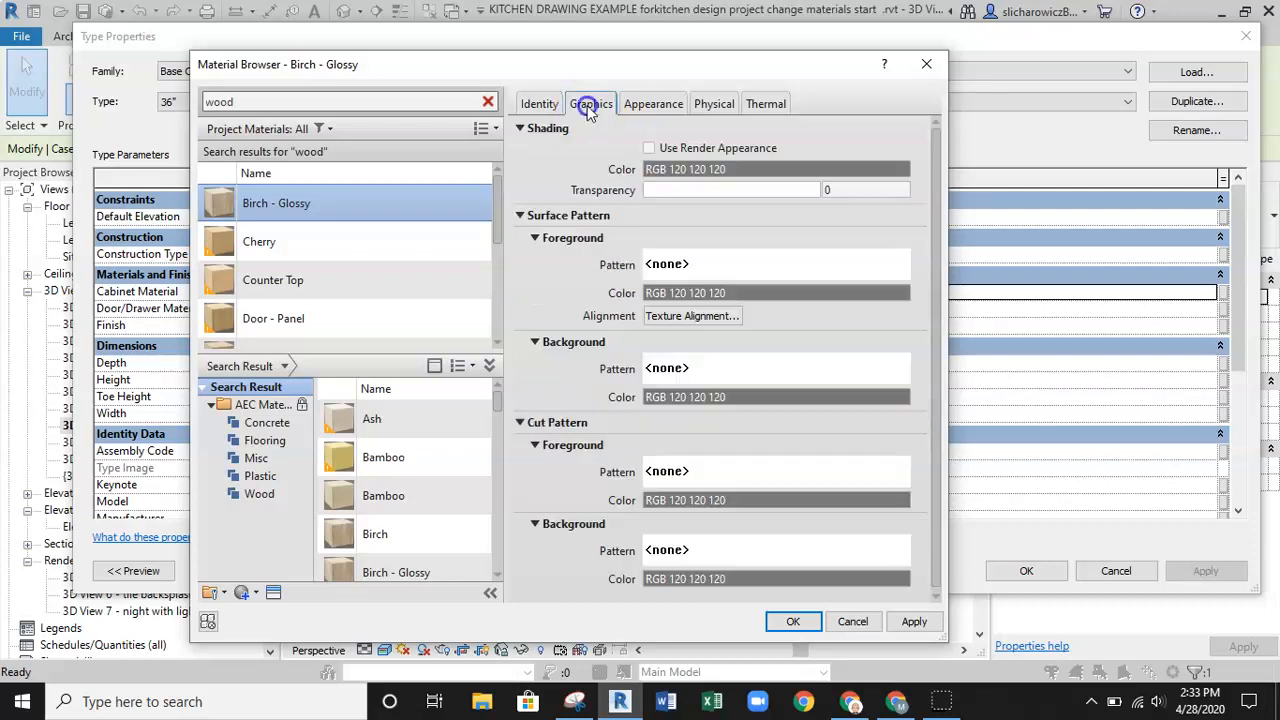
click(652, 106)
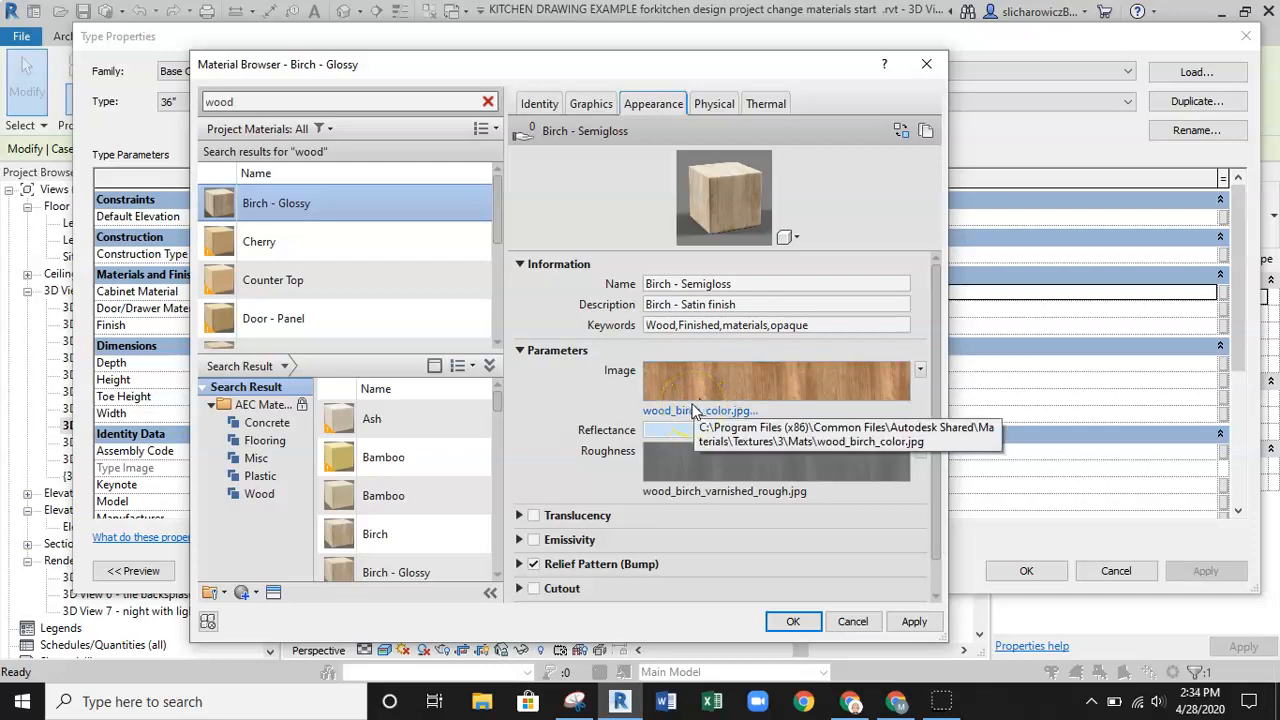
click(703, 411)
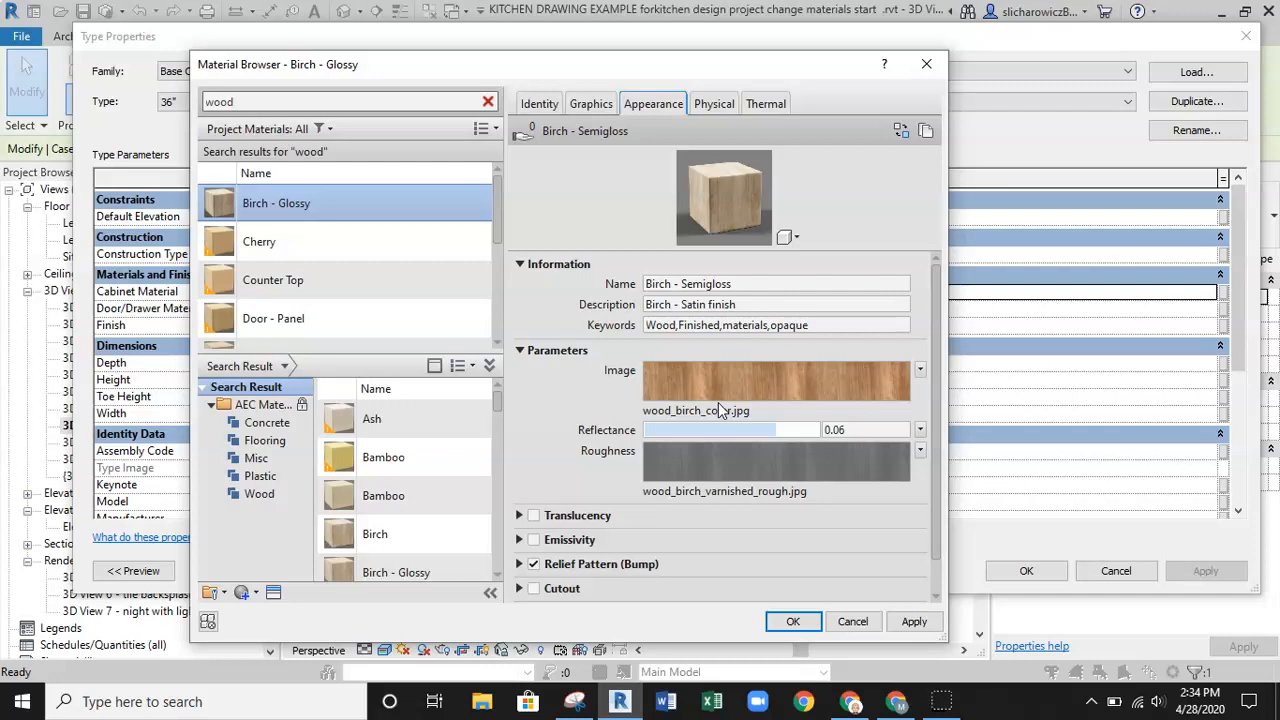
click(815, 200)
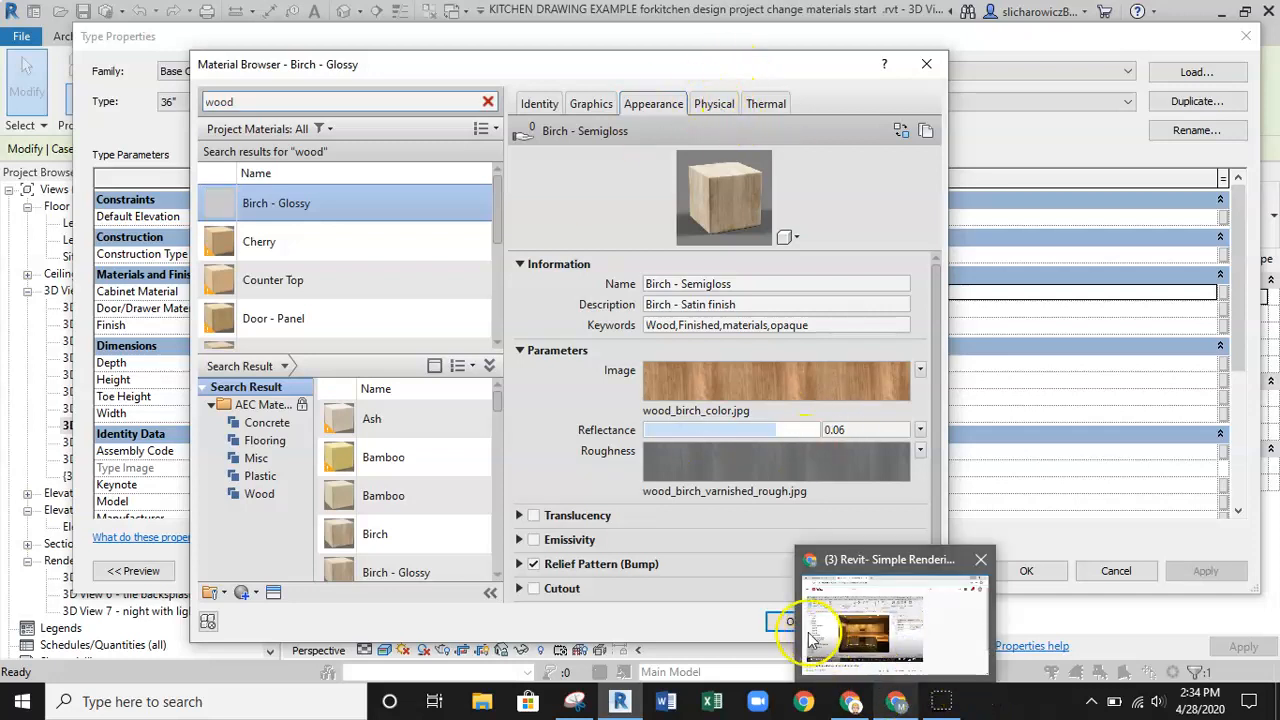
click(770, 621)
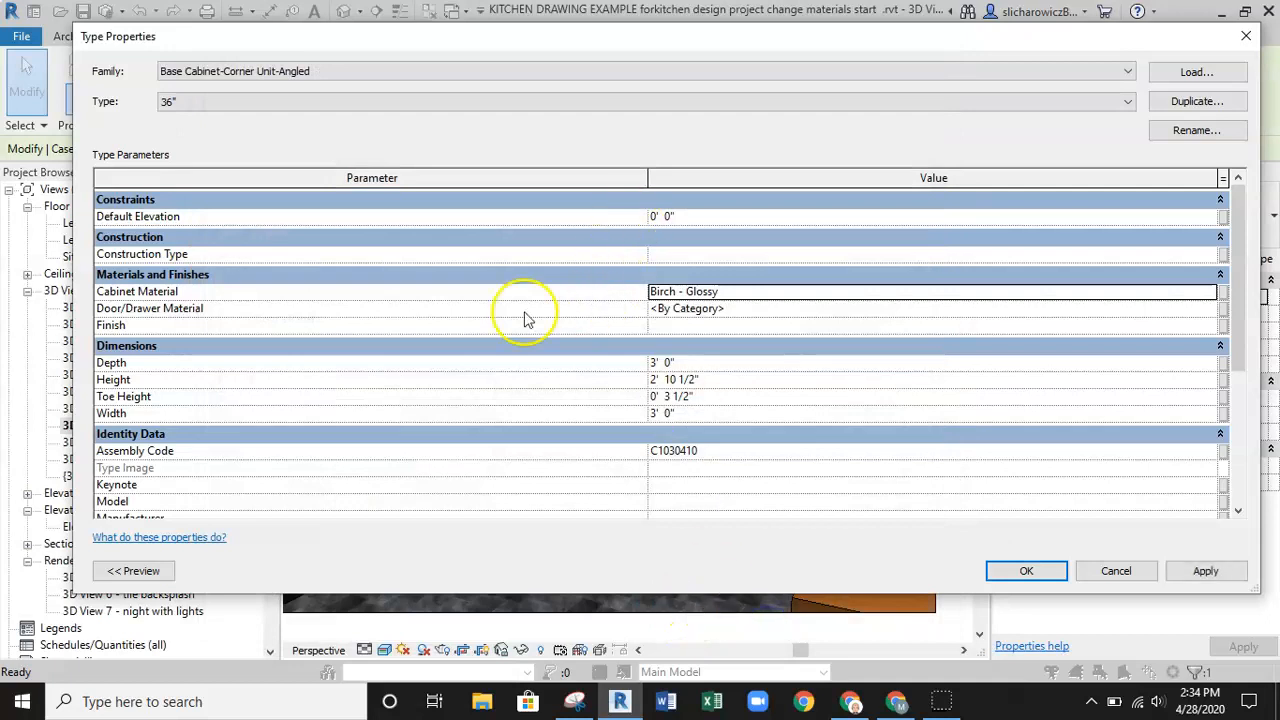
Set the angled corner base cabinet's Door/Drawer Material to Birch - Glossy and accept the type changes.
click(706, 309)
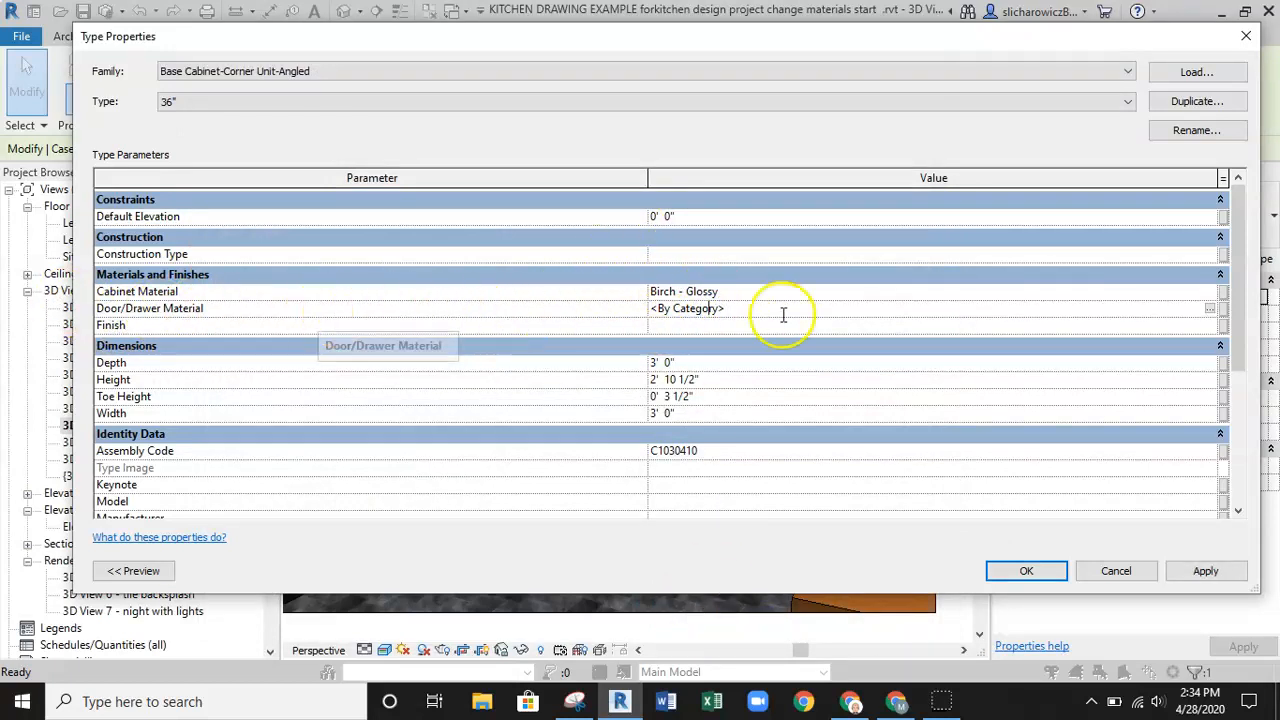
click(1210, 308)
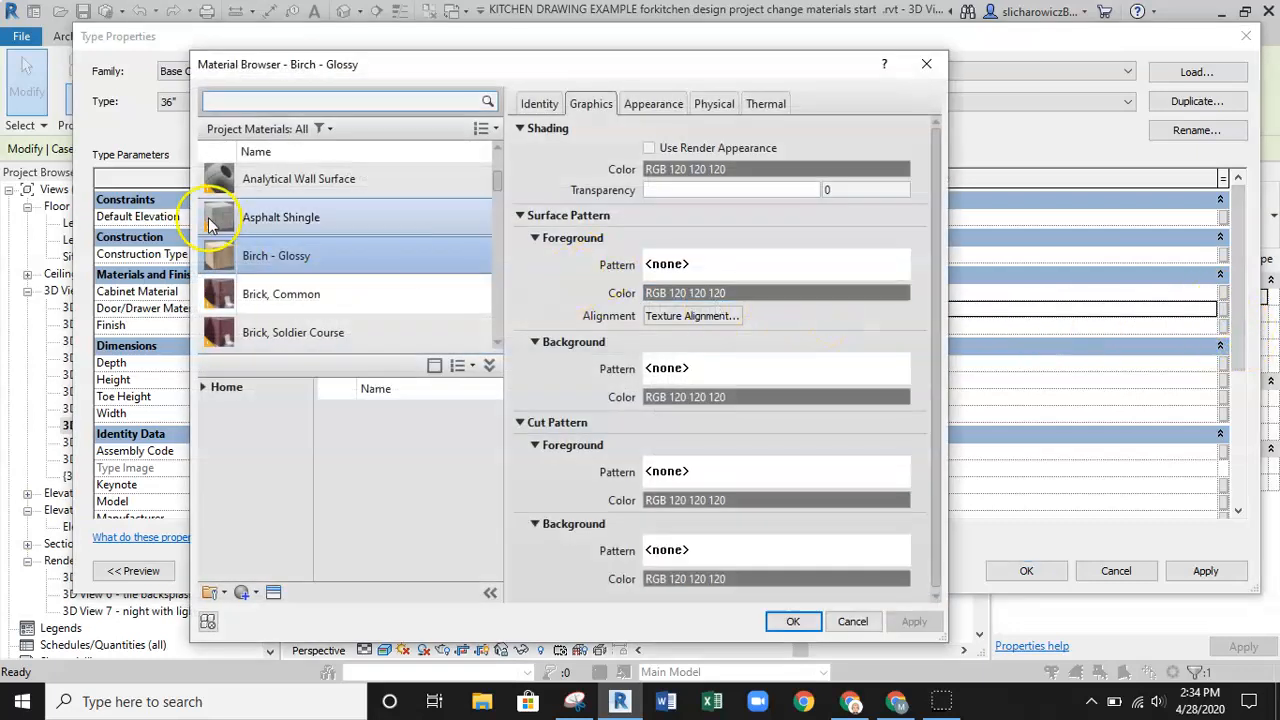
click(264, 102)
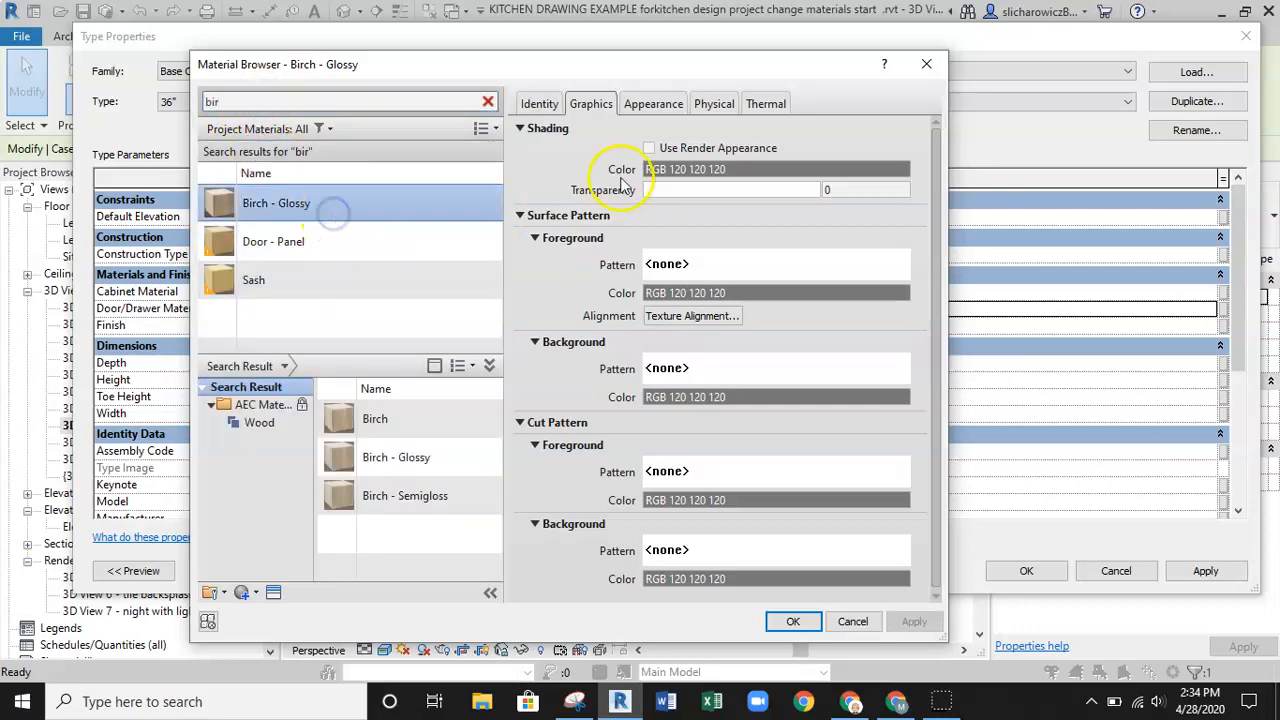
click(540, 104)
click(793, 622)
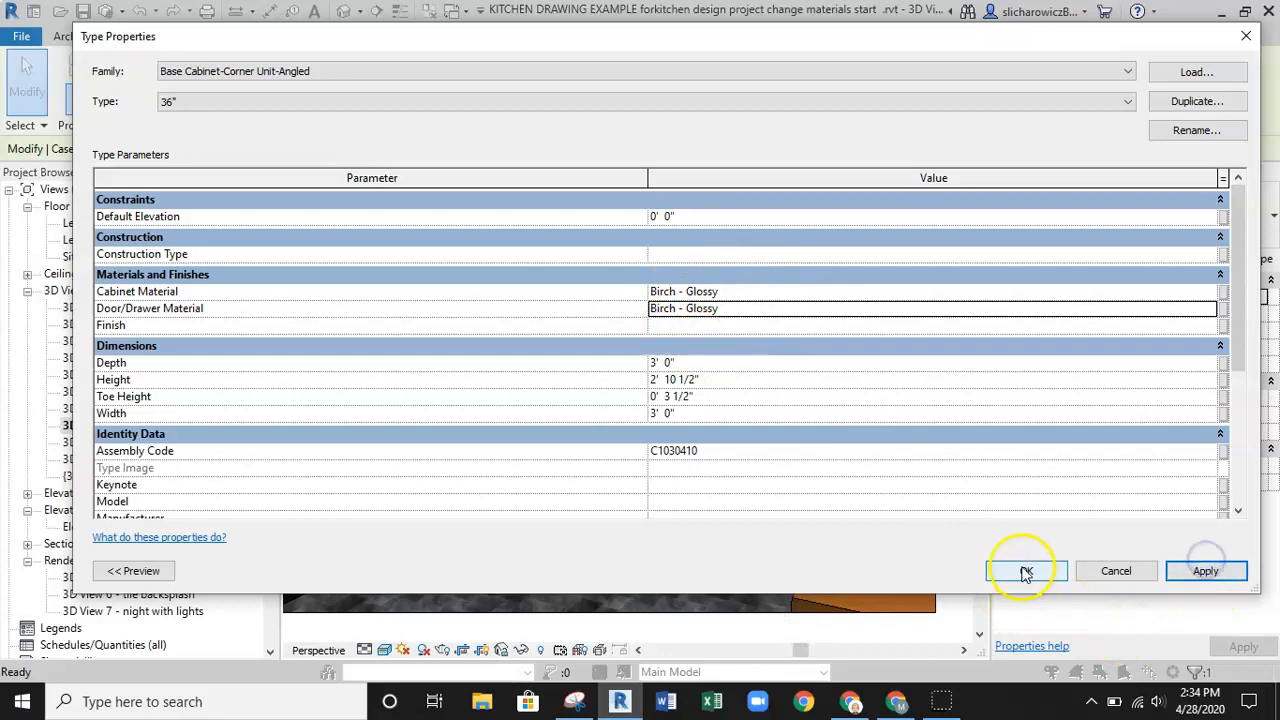
click(1026, 572)
Select the 24" four-drawer base cabinets on both sides of the stove and set their type's Cabinet Material to Birch - Glossy.
click(458, 305)
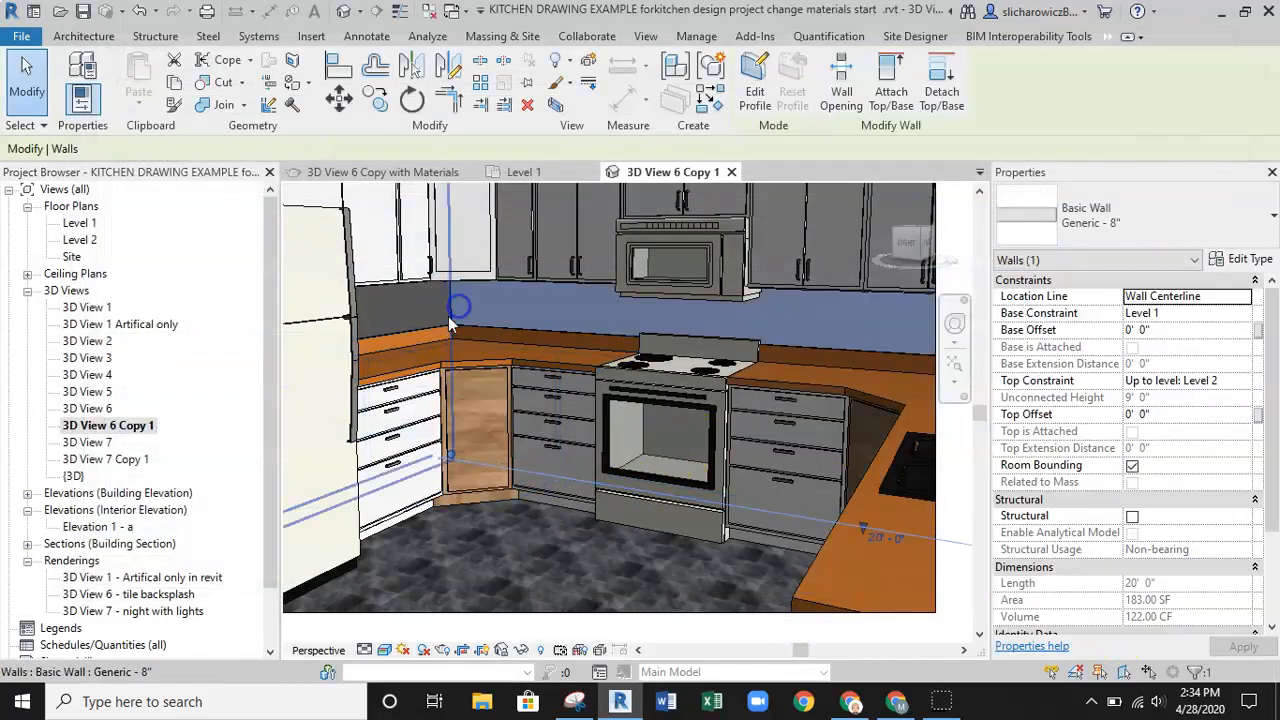
scroll(450, 430, up, 5)
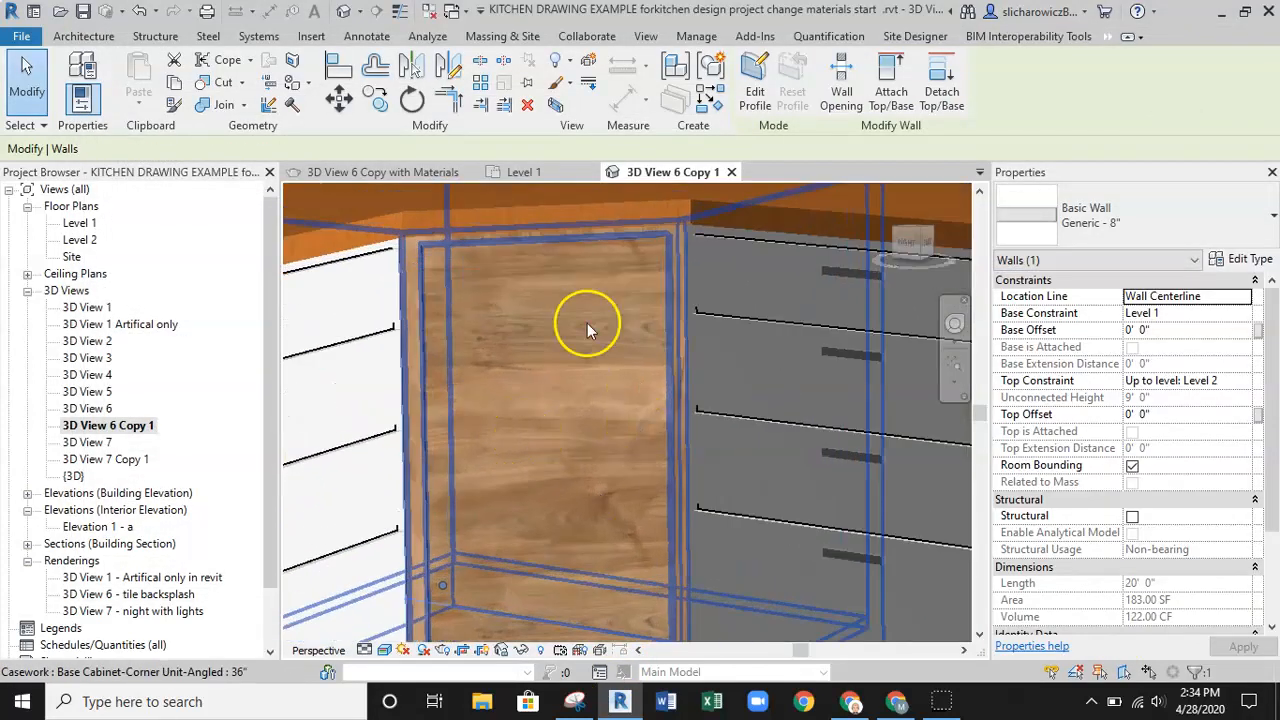
scroll(564, 409, down, 5)
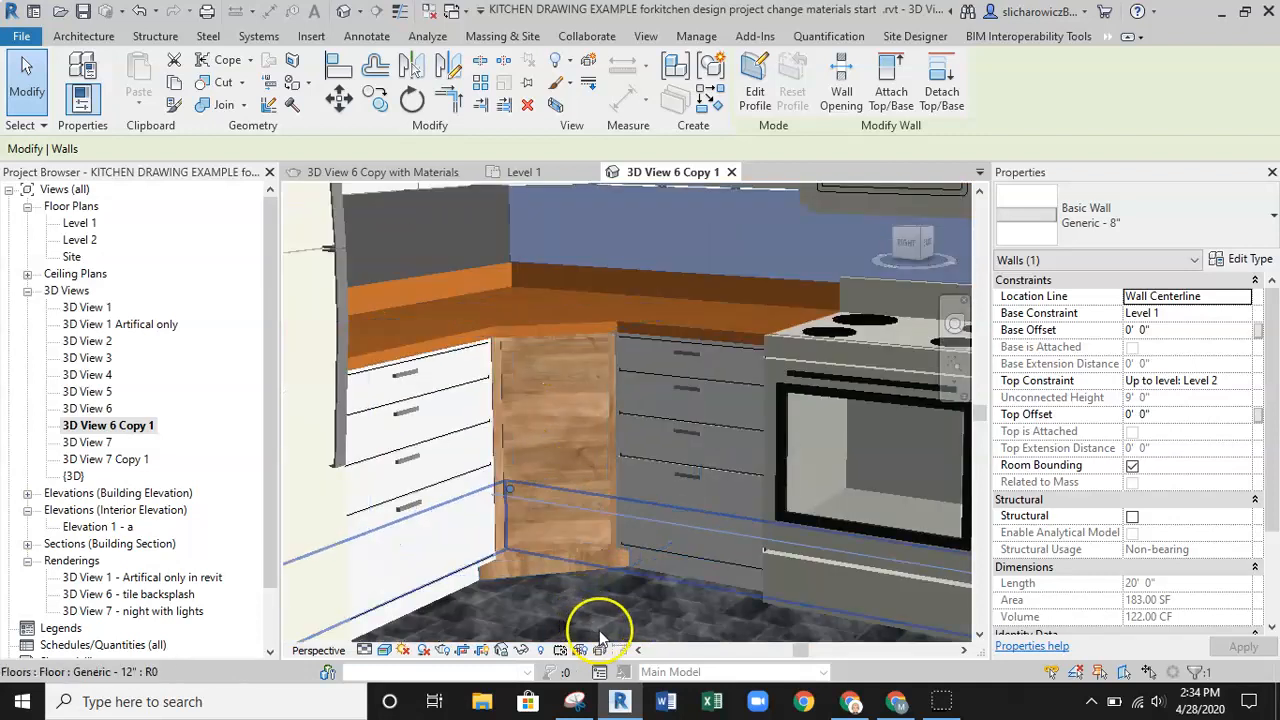
scroll(660, 550, down, 4)
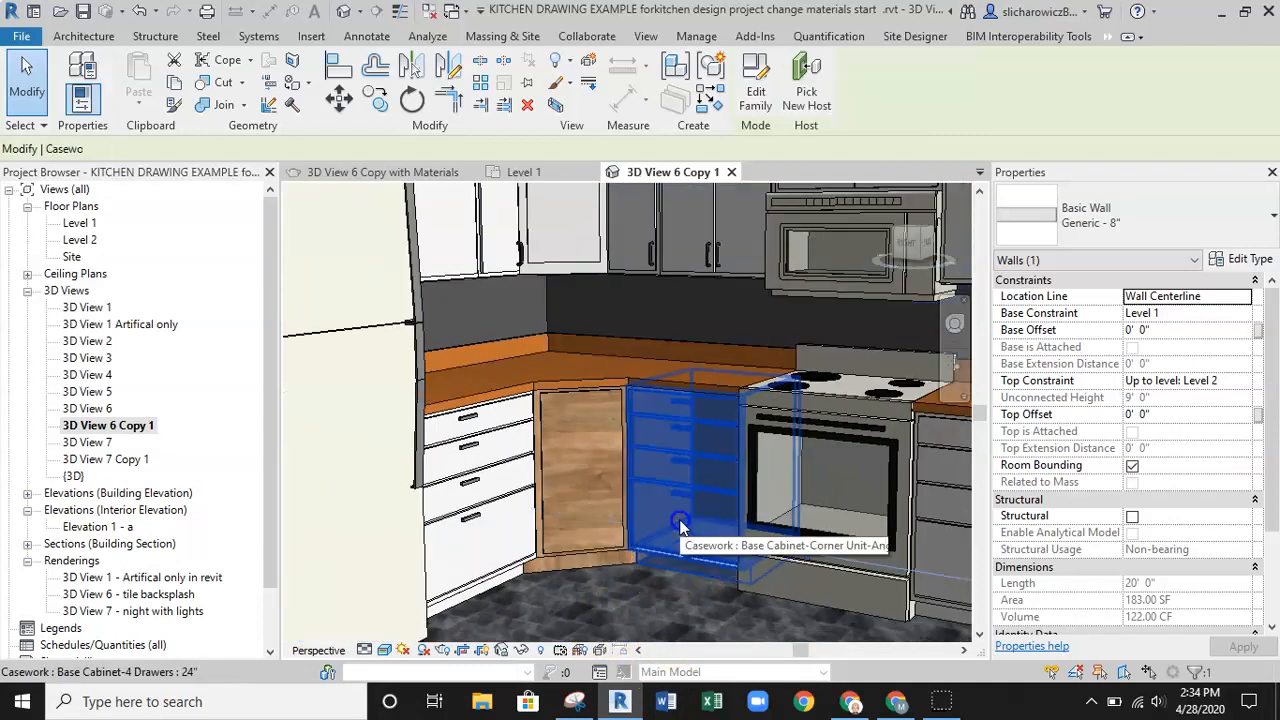
click(642, 491)
ctrl+click(962, 526)
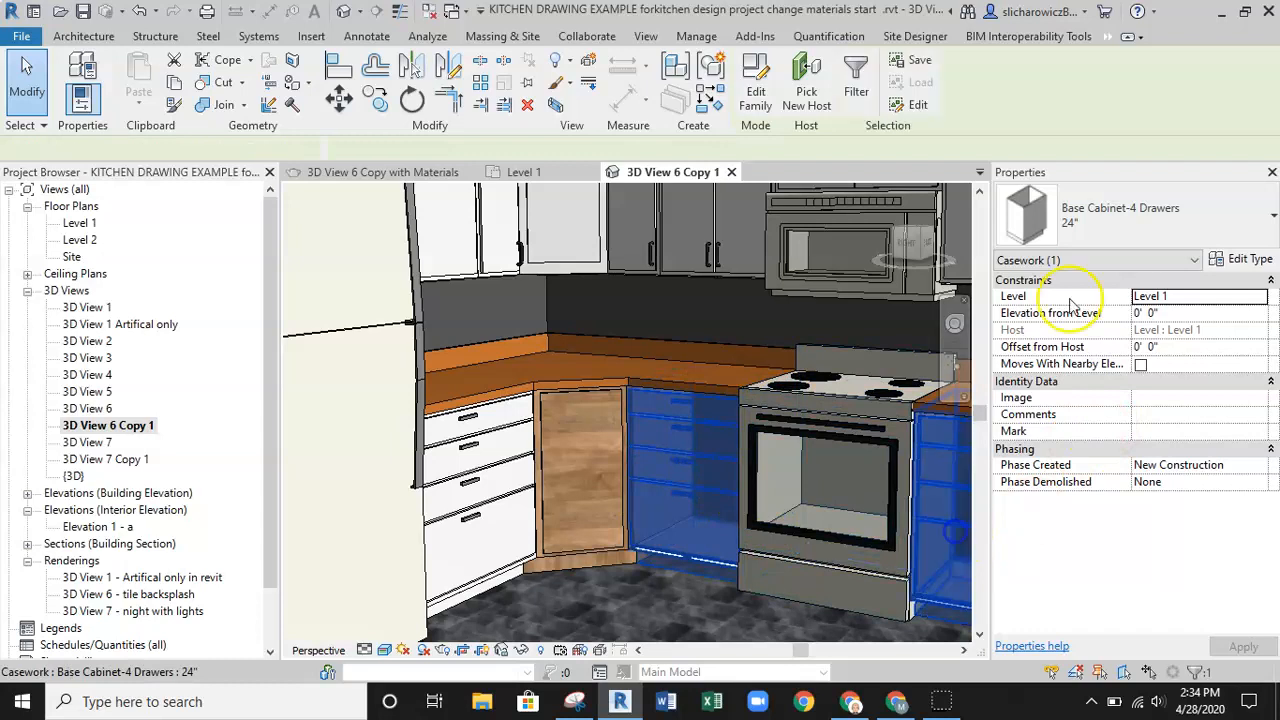
click(1250, 259)
click(745, 291)
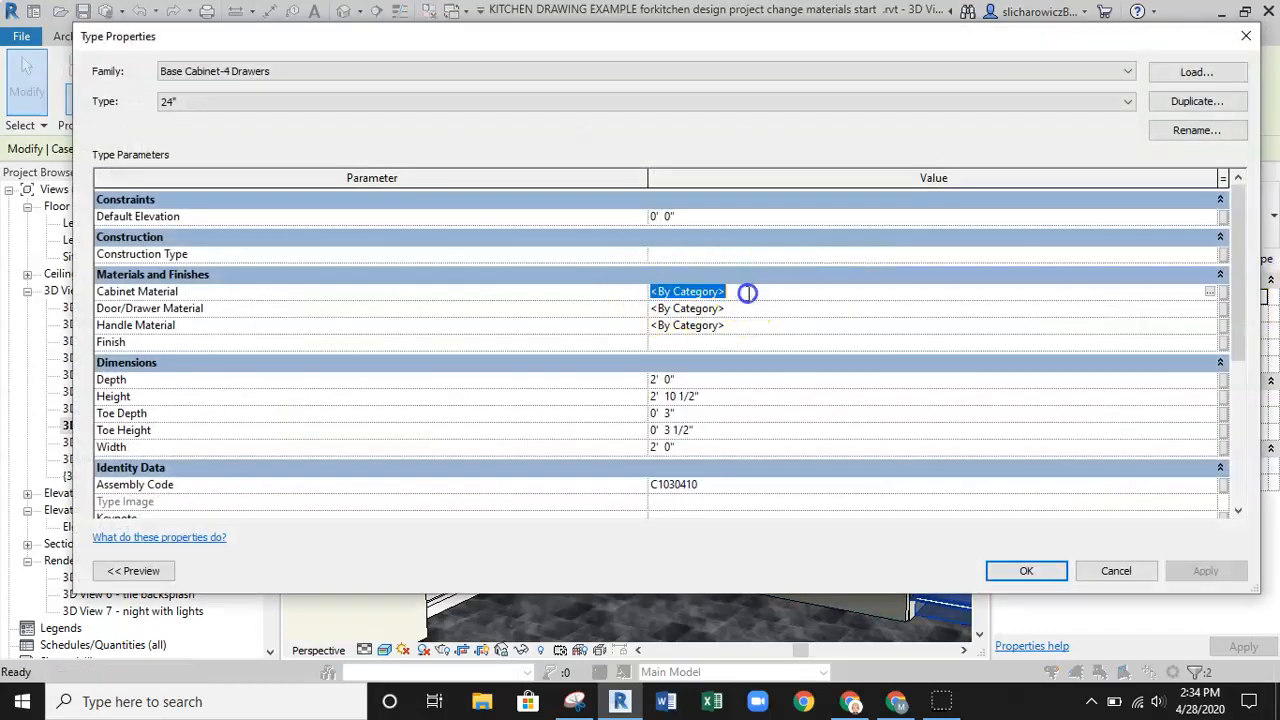
click(1210, 291)
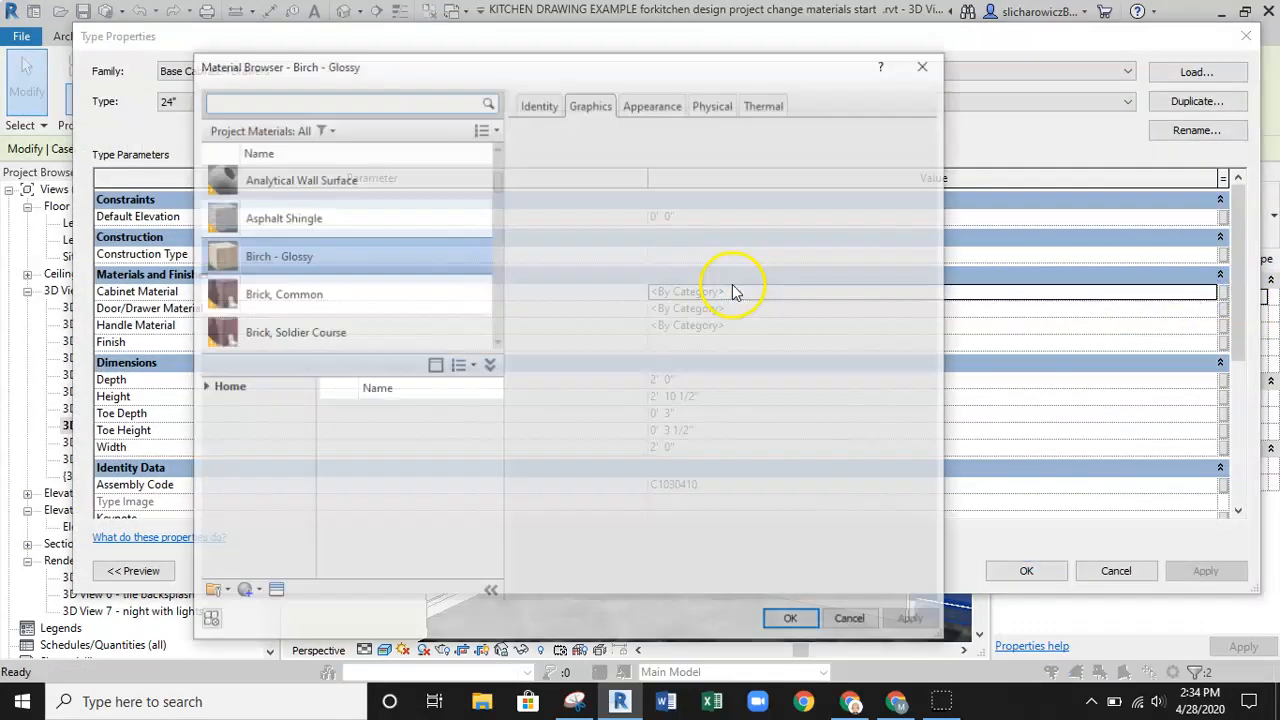
click(262, 254)
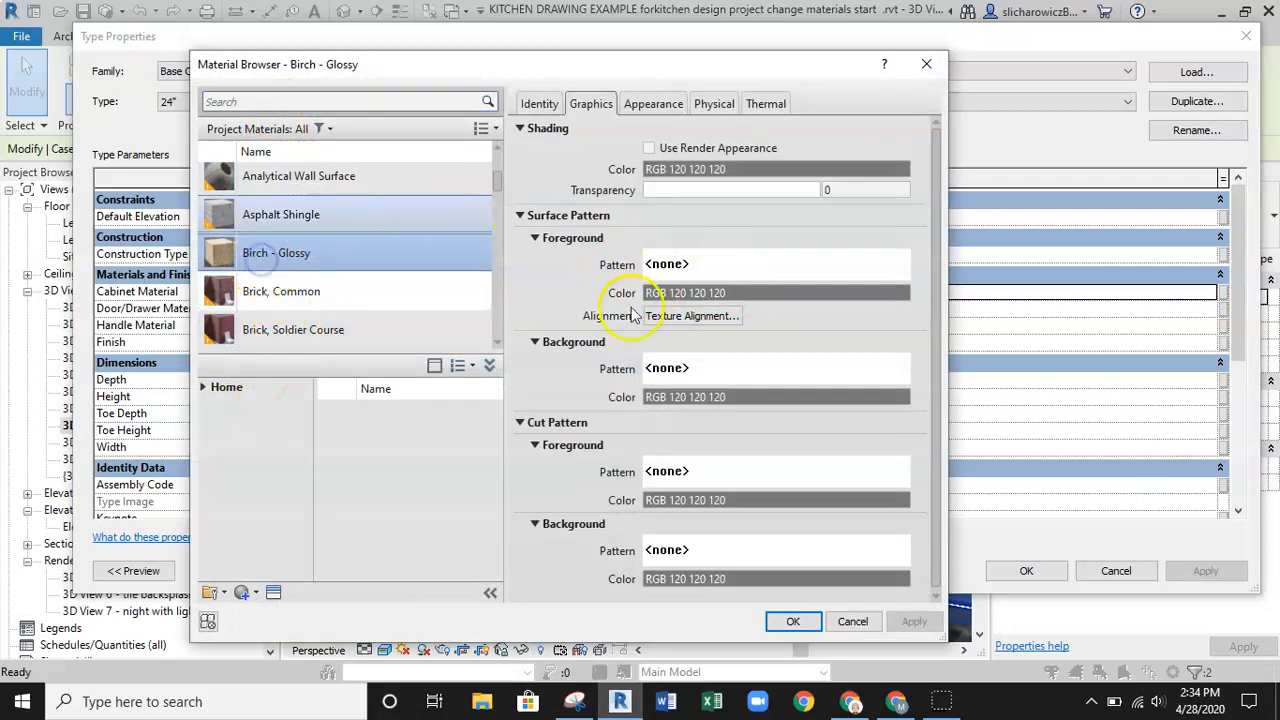
click(793, 622)
Copy the Birch - Glossy material name into the 24" four-drawer cabinet's Door/Drawer Material and accept the type changes.
click(778, 294)
click(652, 290)
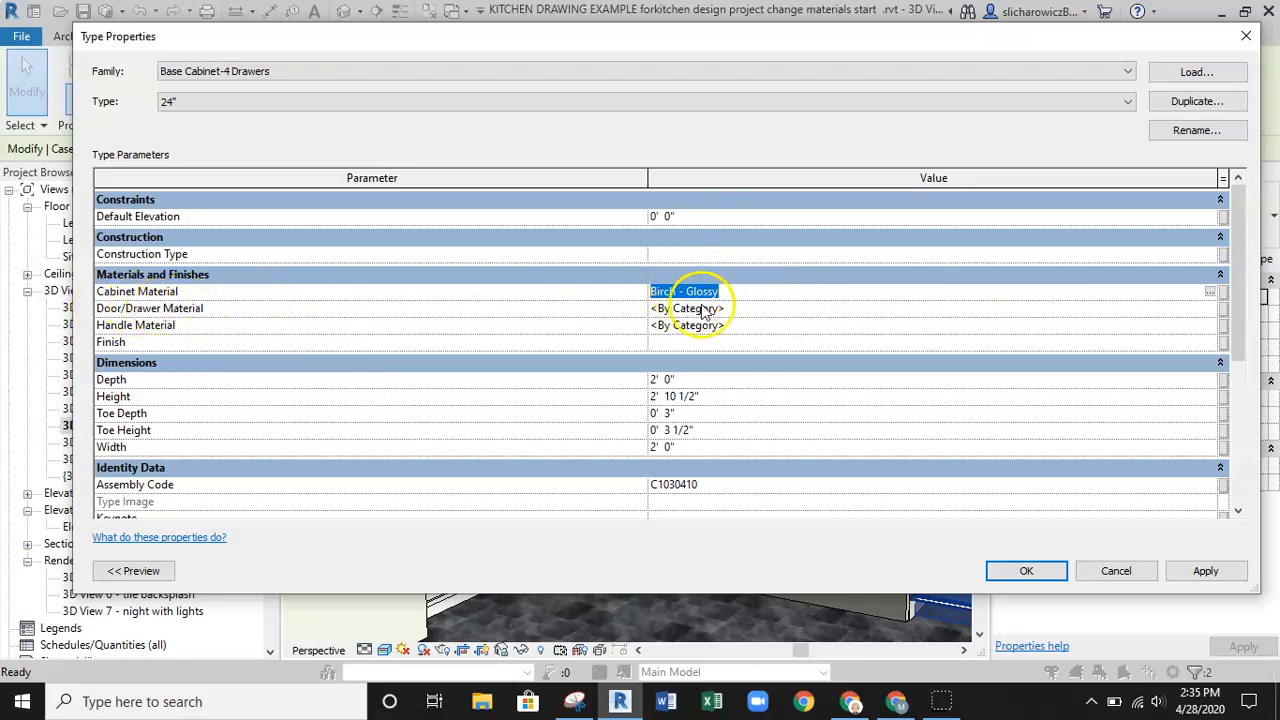
click(745, 309)
click(655, 309)
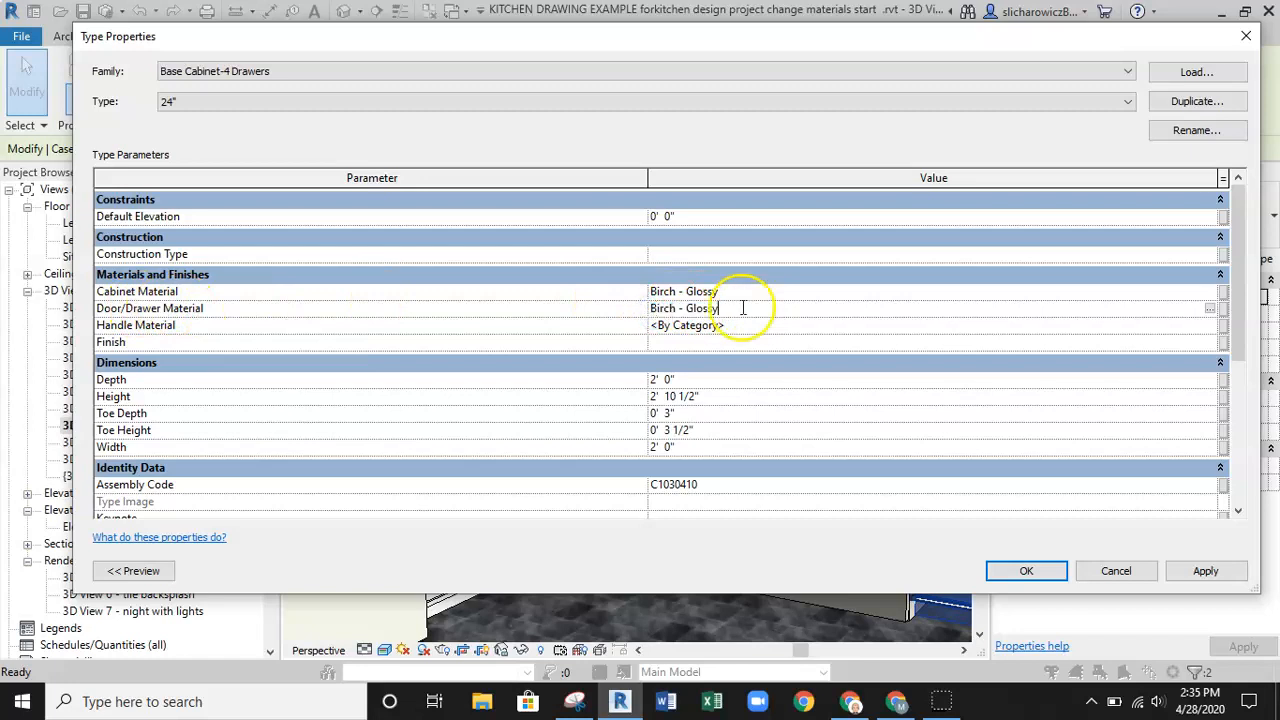
click(1195, 569)
click(1030, 571)
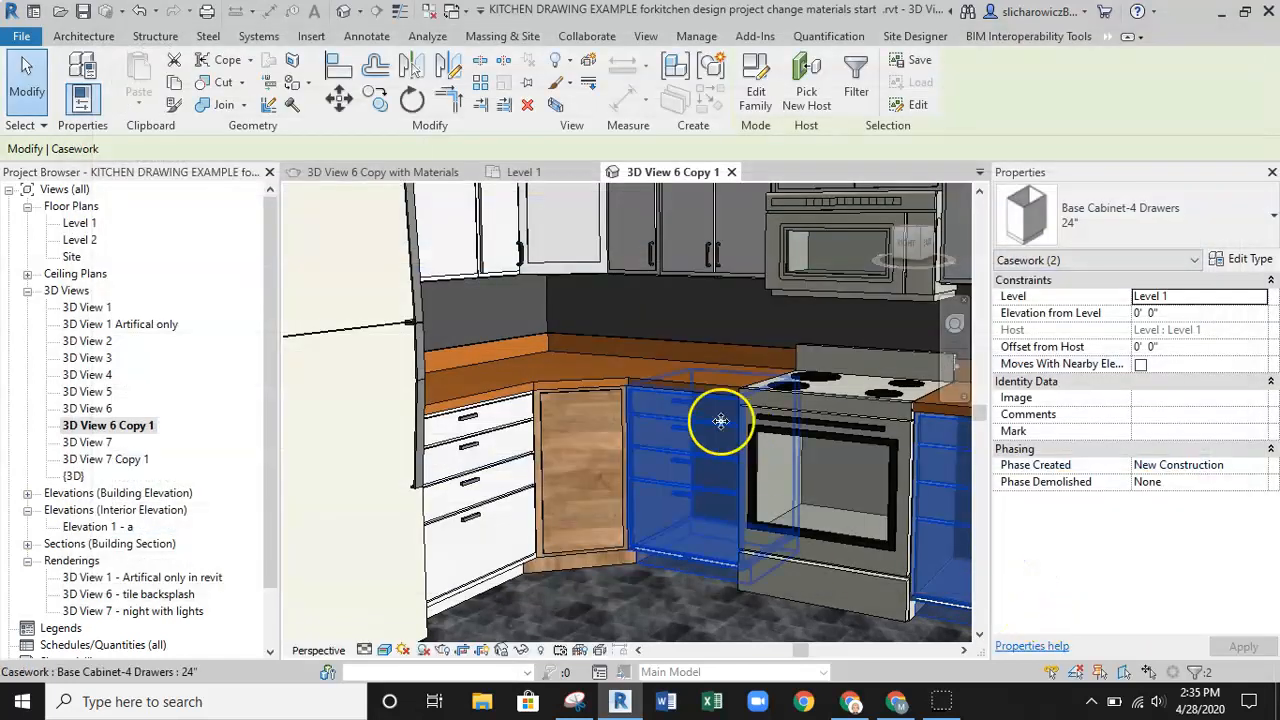
Set both Cabinet Material and Door/Drawer Material of the 36" four-drawer base cabinet beside the refrigerator to Birch - Glossy.
click(470, 508)
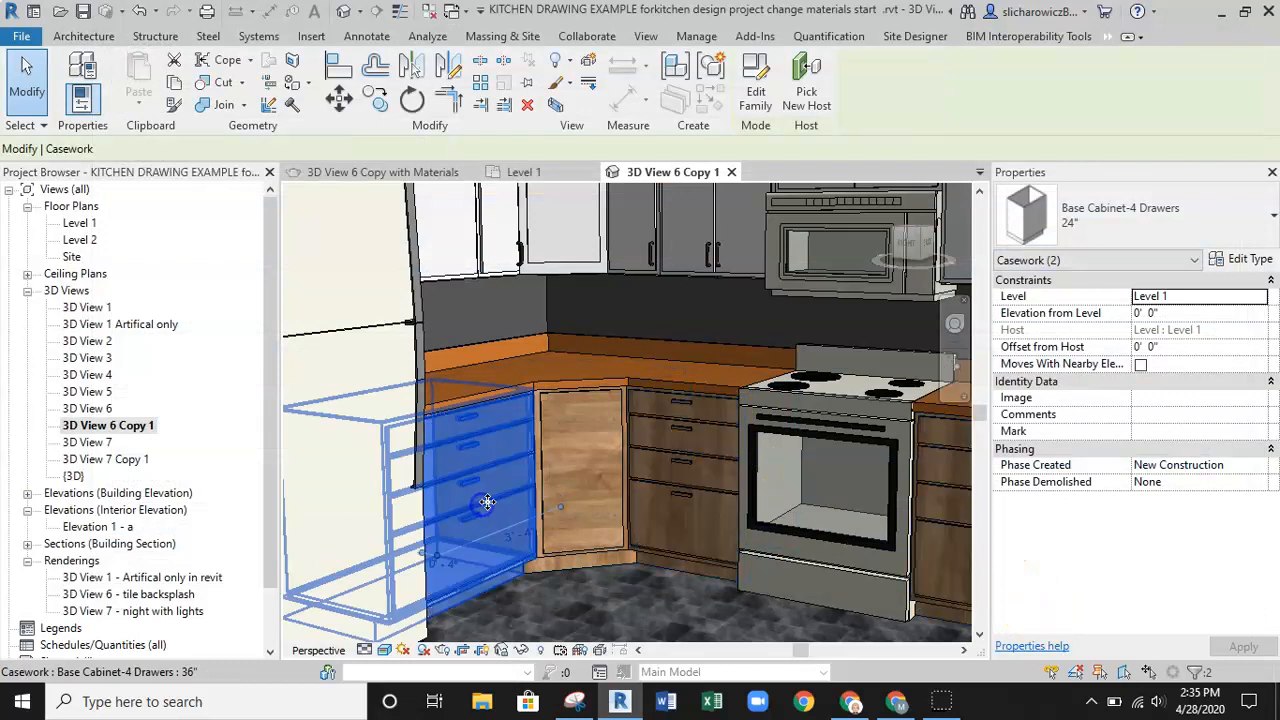
click(1257, 262)
click(736, 289)
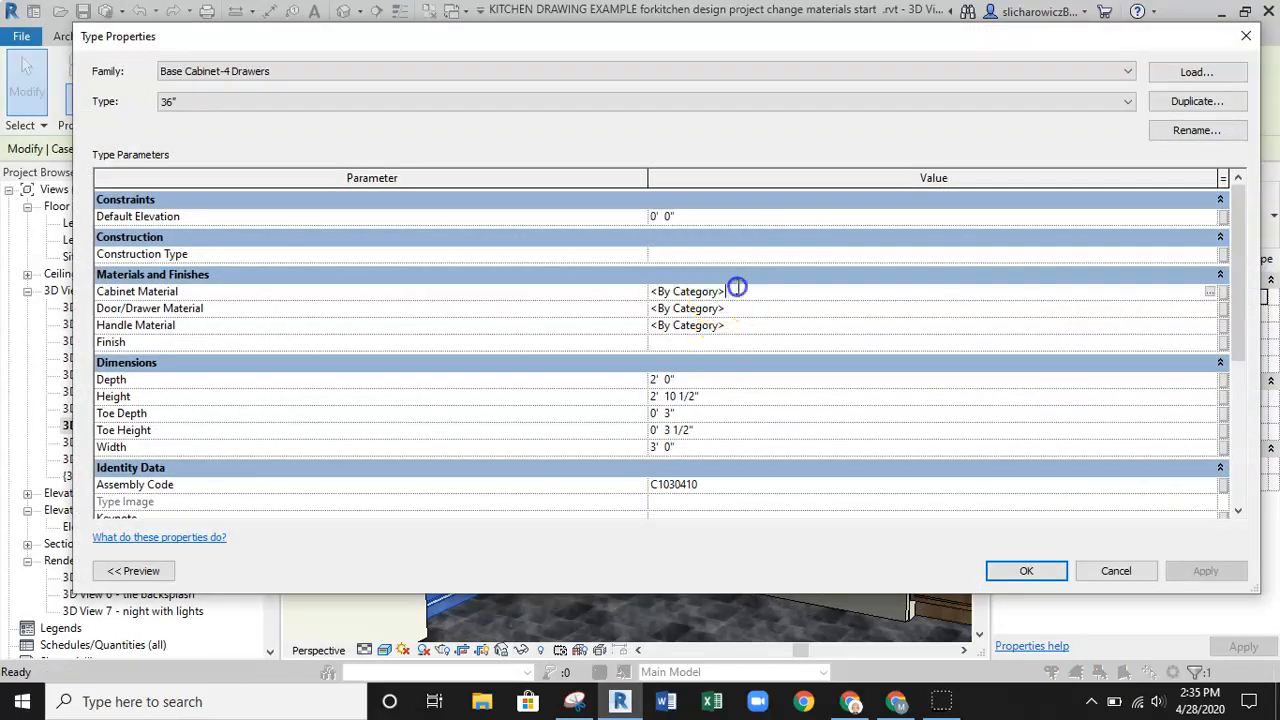
text(Birch - Glossy)
click(690, 308)
text(Birch - Glossy)
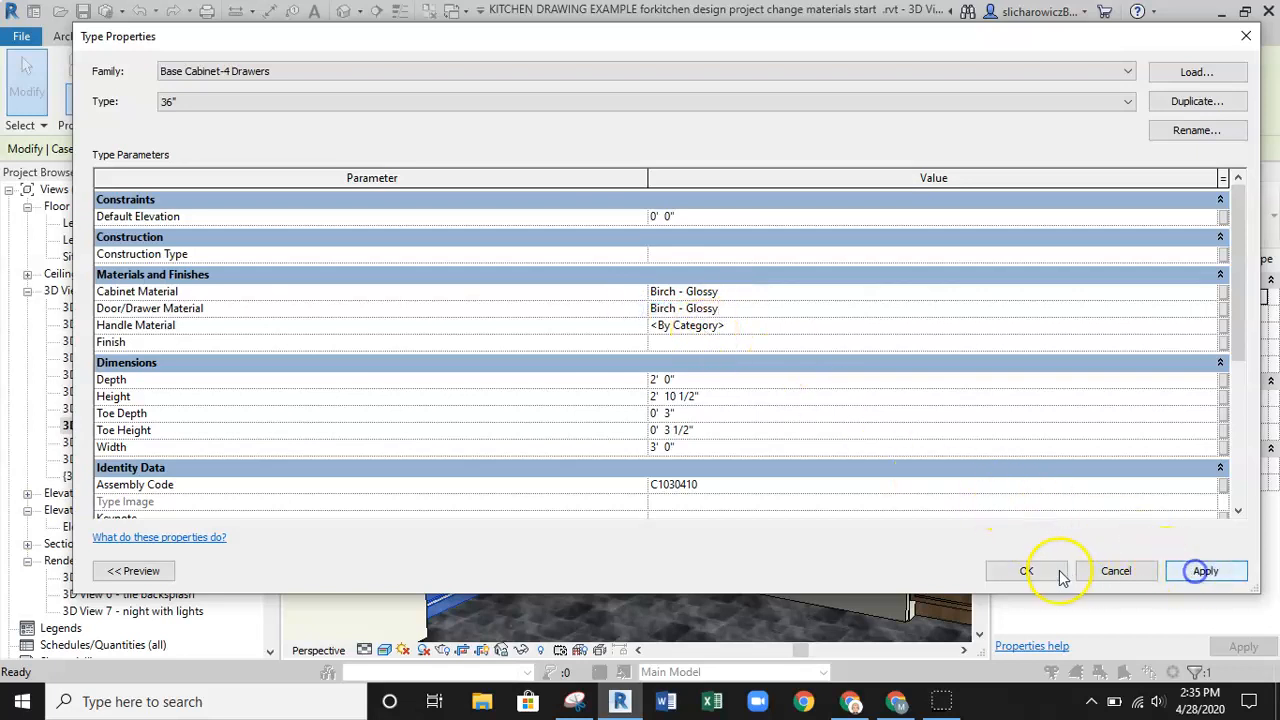
click(1060, 576)
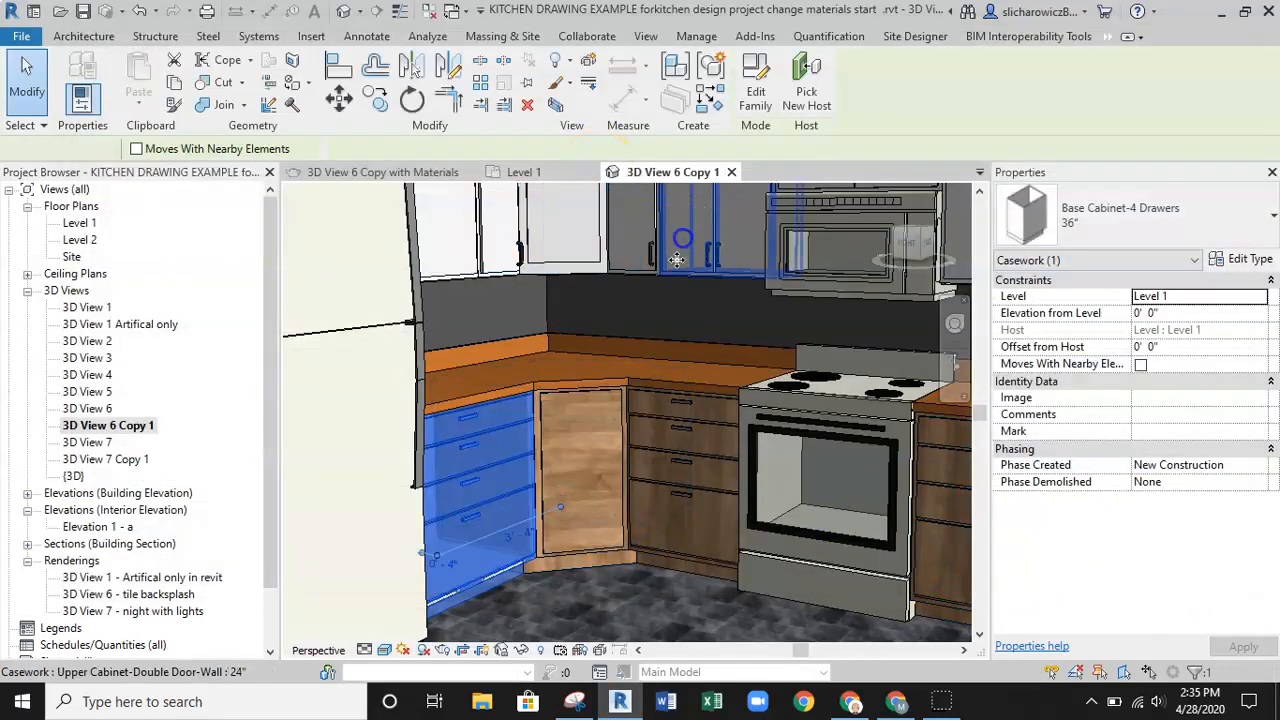
Set the Cabinet and Door/Drawer Materials of the 24" double-door upper cabinets beside the microwave to Birch - Glossy and clear the selection.
click(677, 260)
ctrl+click(961, 255)
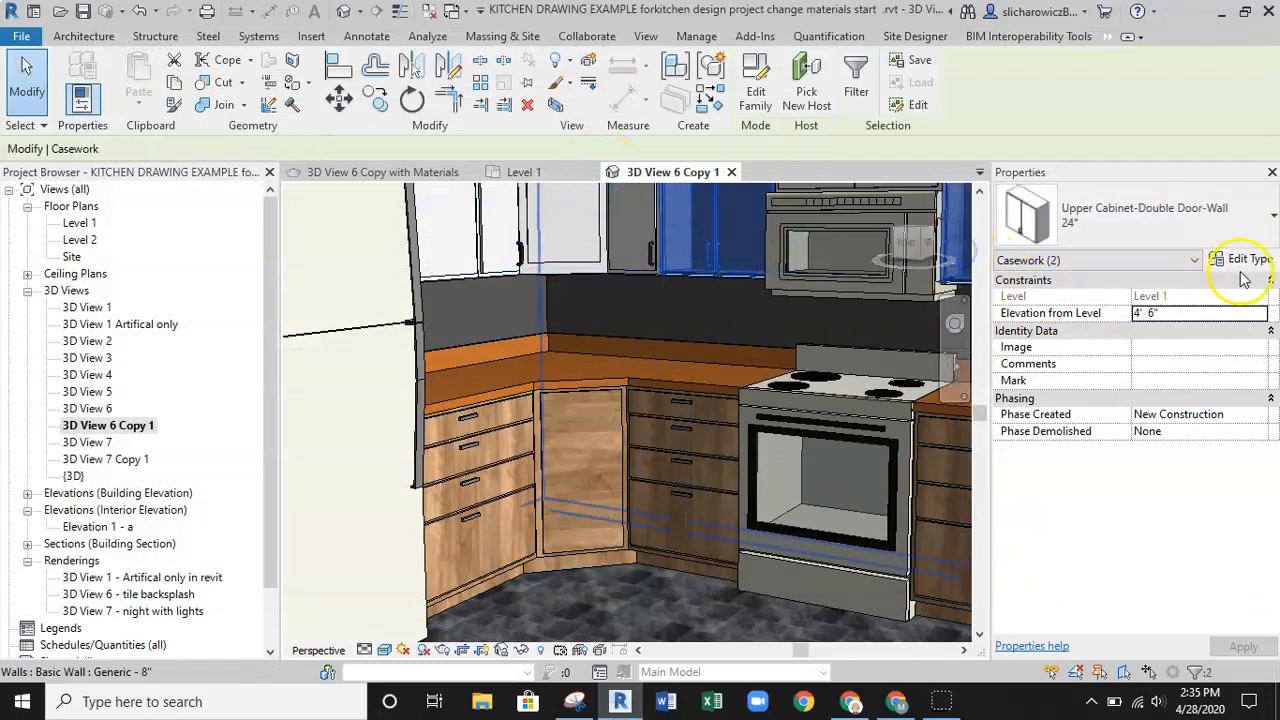
click(1241, 260)
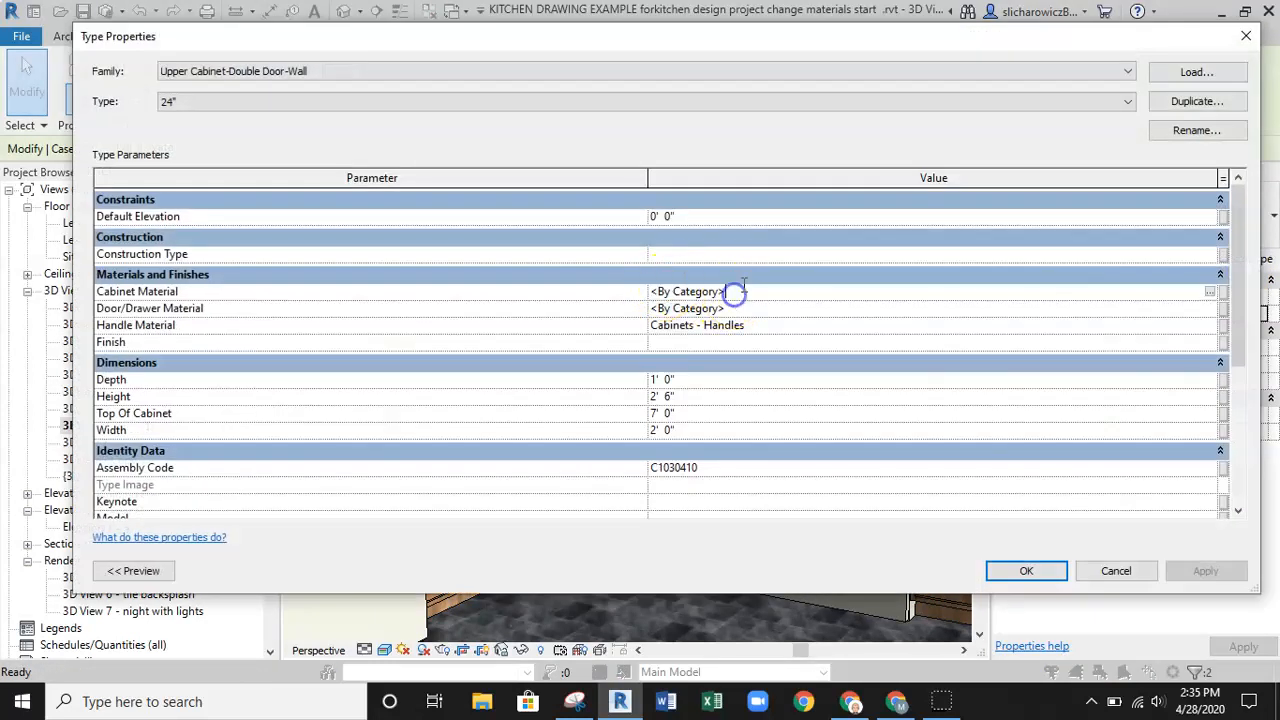
text(Birch - Glossy)
click(741, 306)
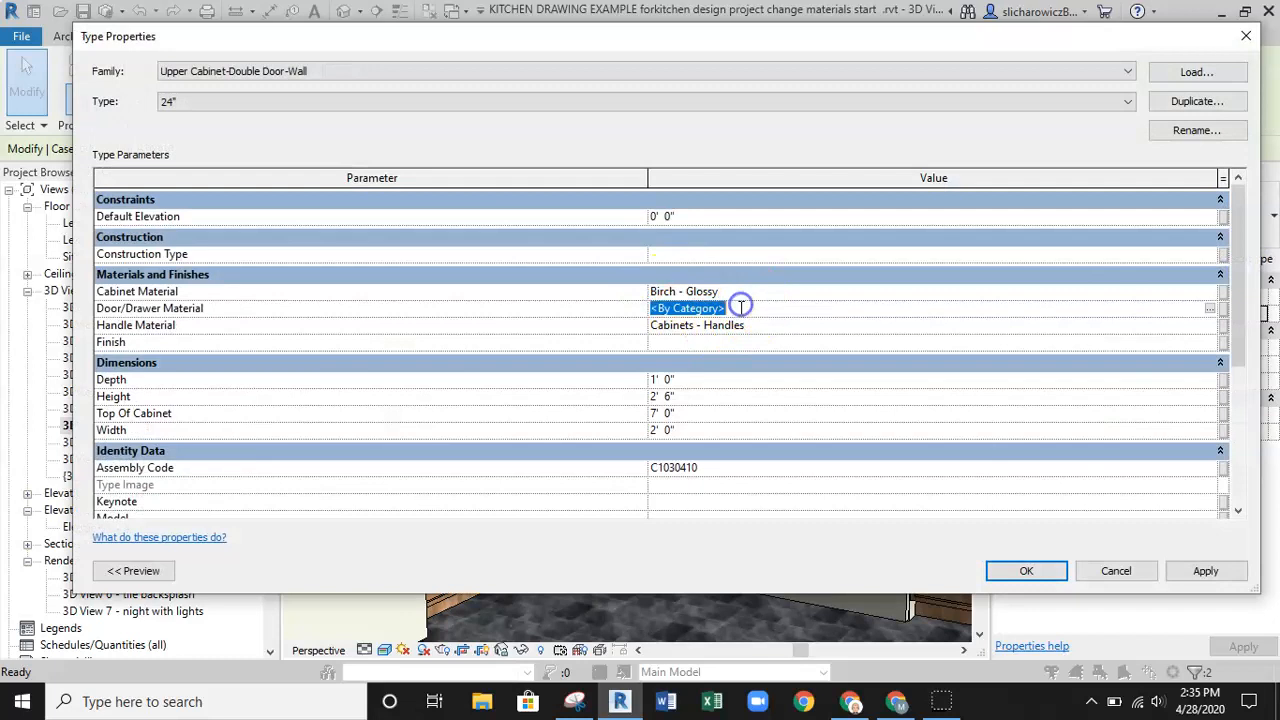
click(1205, 570)
click(1027, 570)
scroll(600, 470, down, 4)
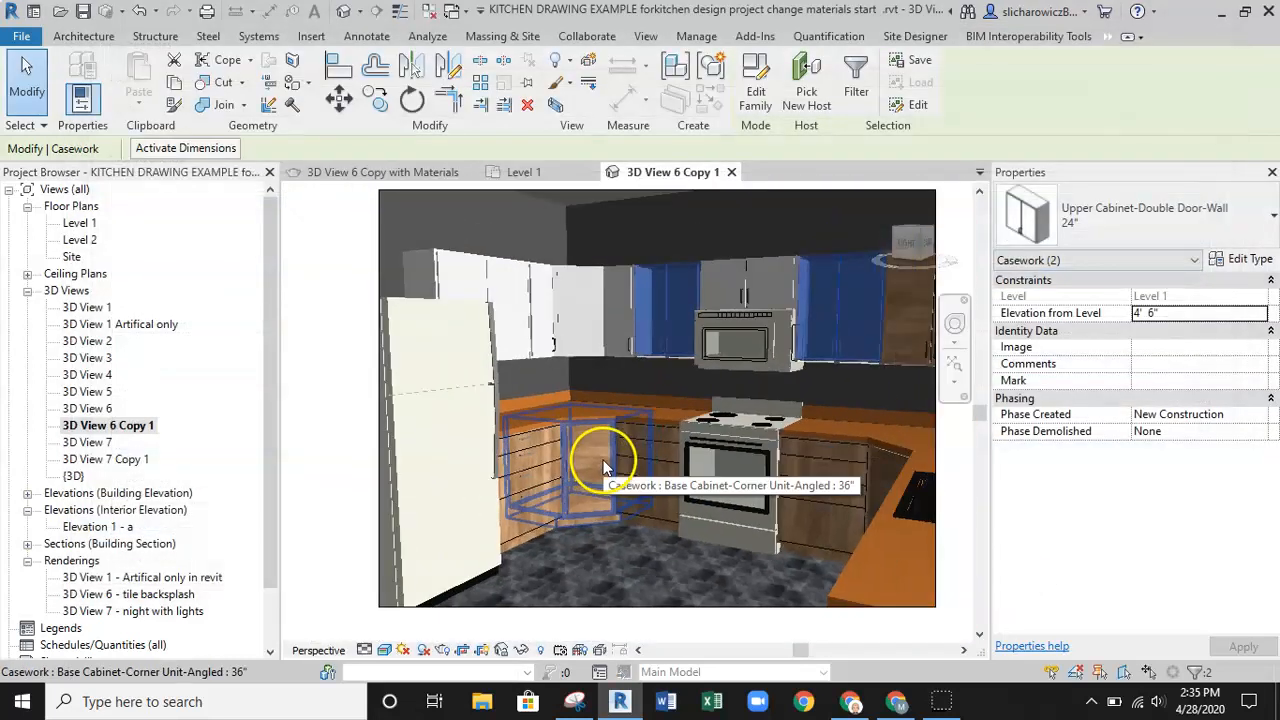
click(357, 594)
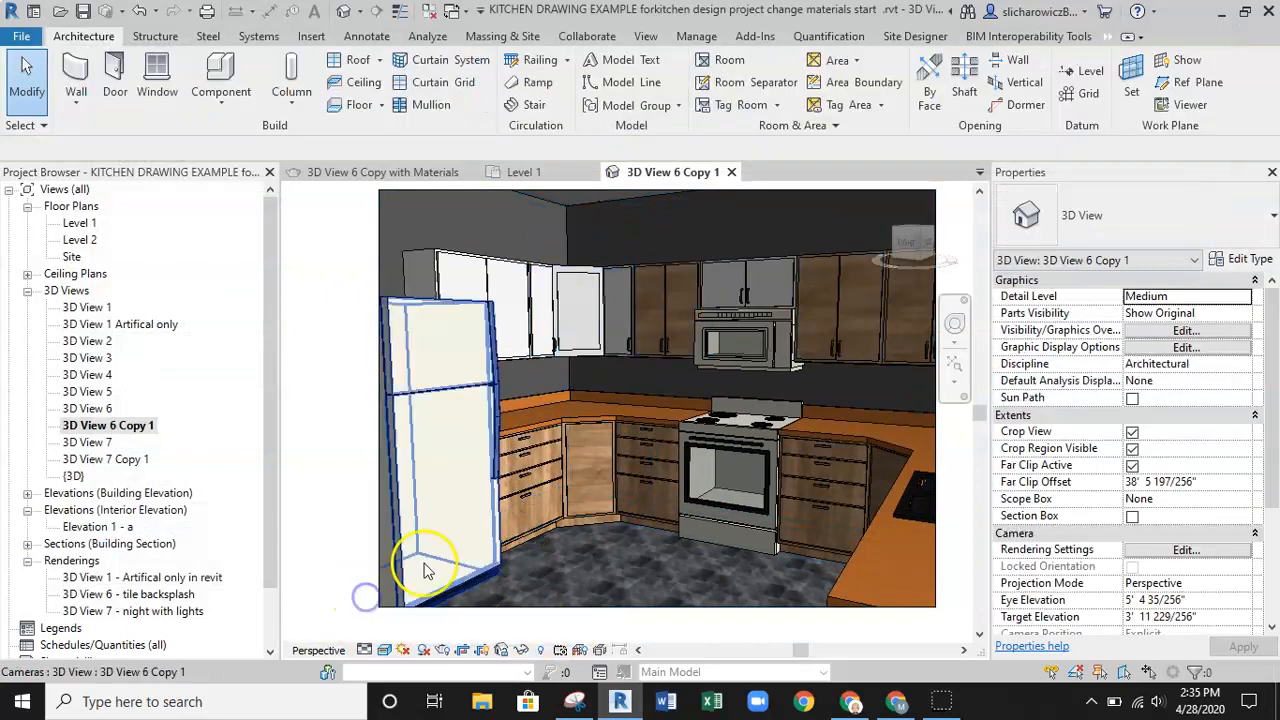
Inspect the birch finish on the cabinets in the 3D view and switch to the Level 1 floor plan's kitchen area.
scroll(661, 461, up, 3)
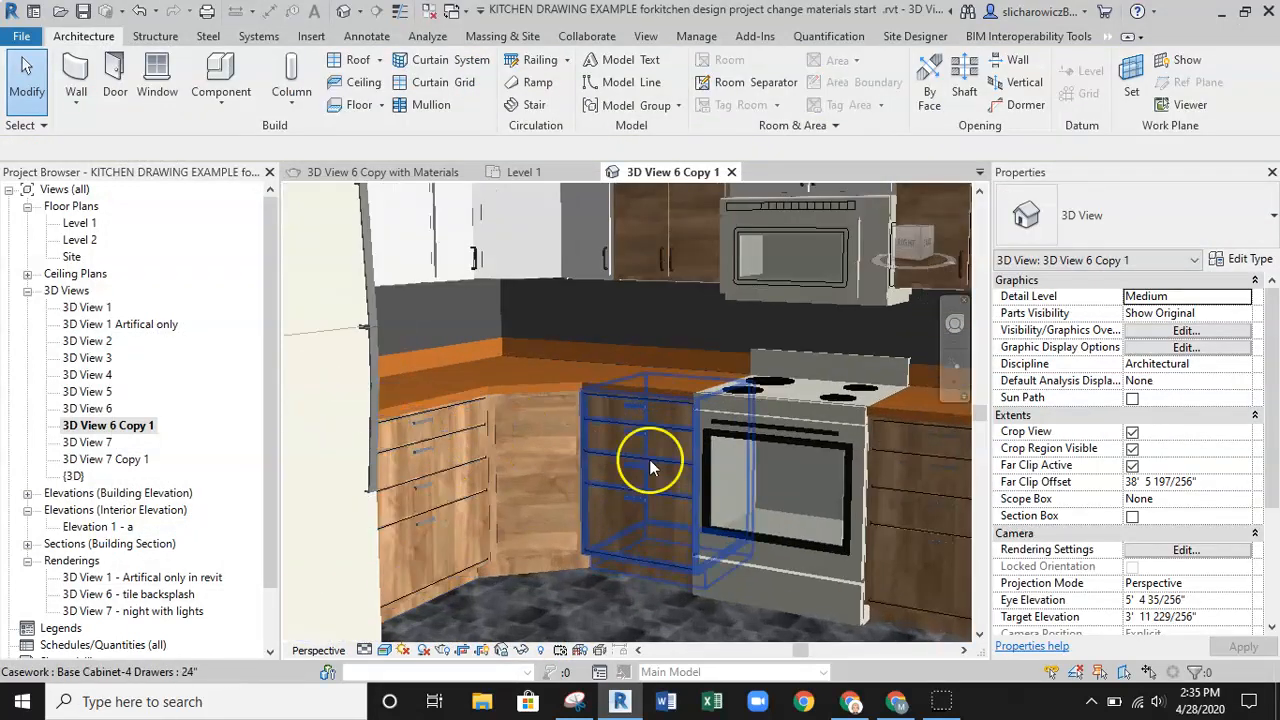
scroll(630, 447, down, 1)
middle_drag(619, 444, 538, 458)
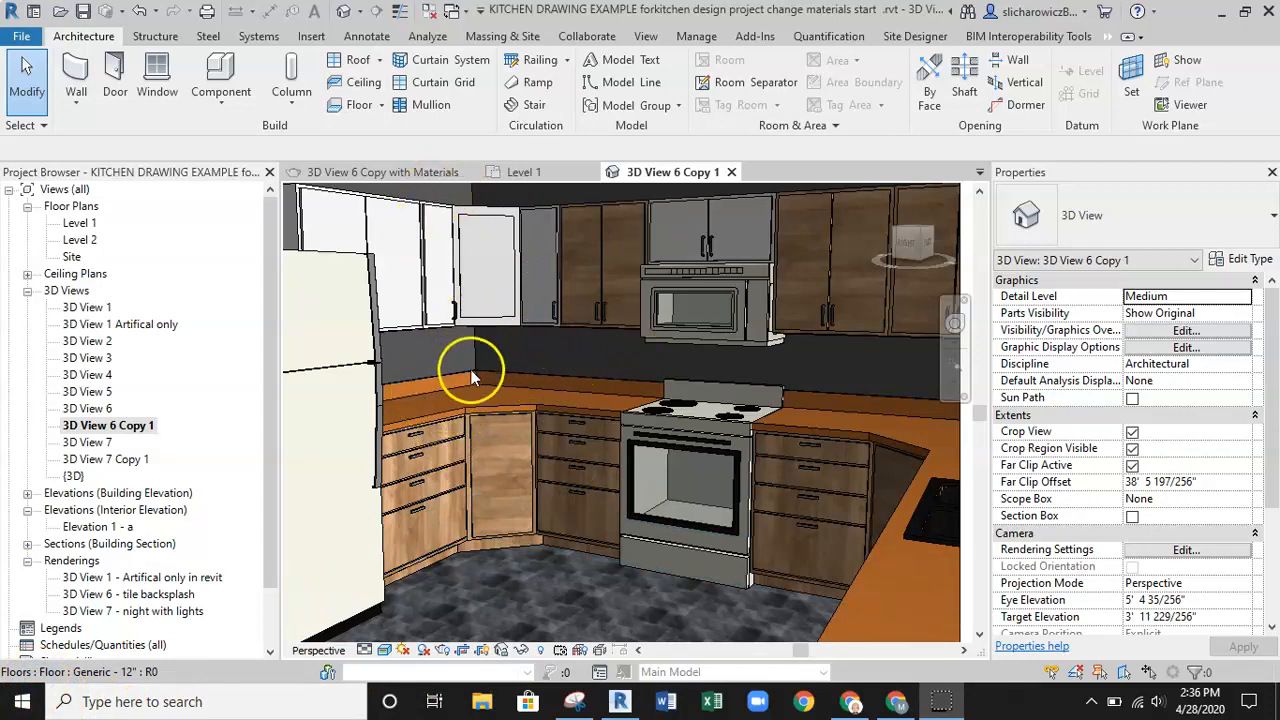
click(525, 172)
scroll(497, 440, up, 2)
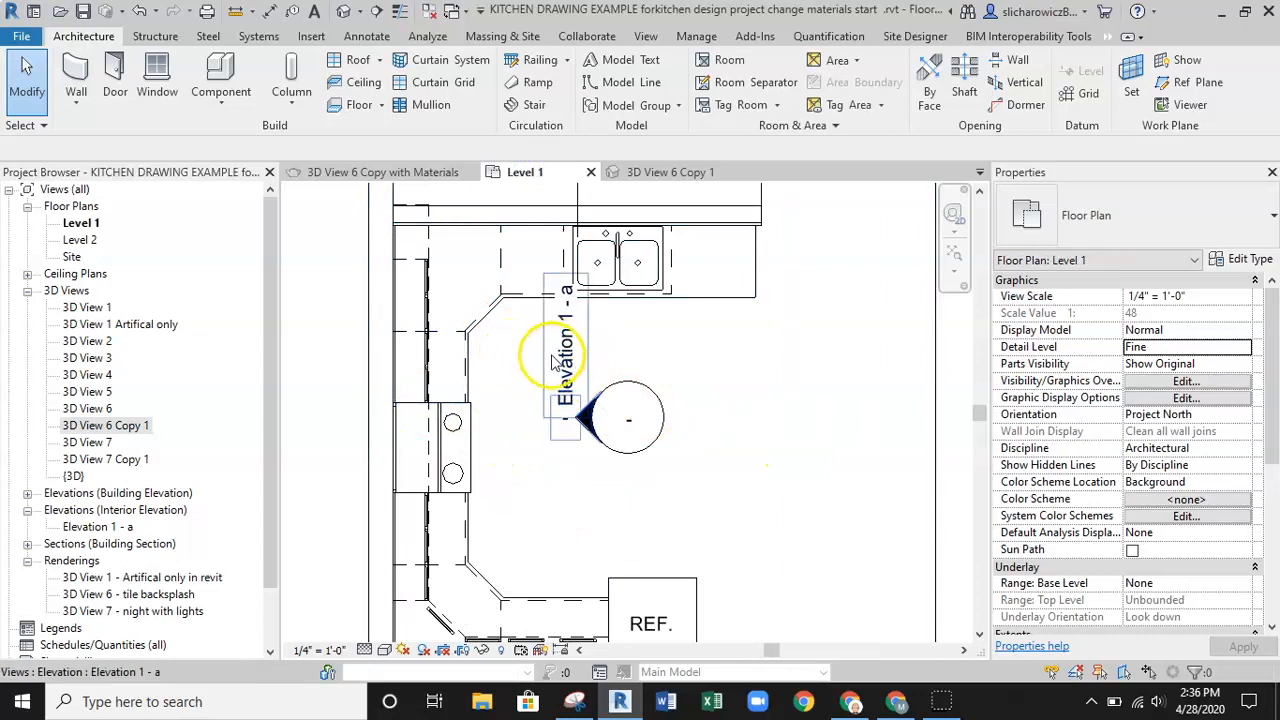
Open the interior elevation Elevation 1 - a from its marker in the kitchen on the Level 1 plan.
click(593, 447)
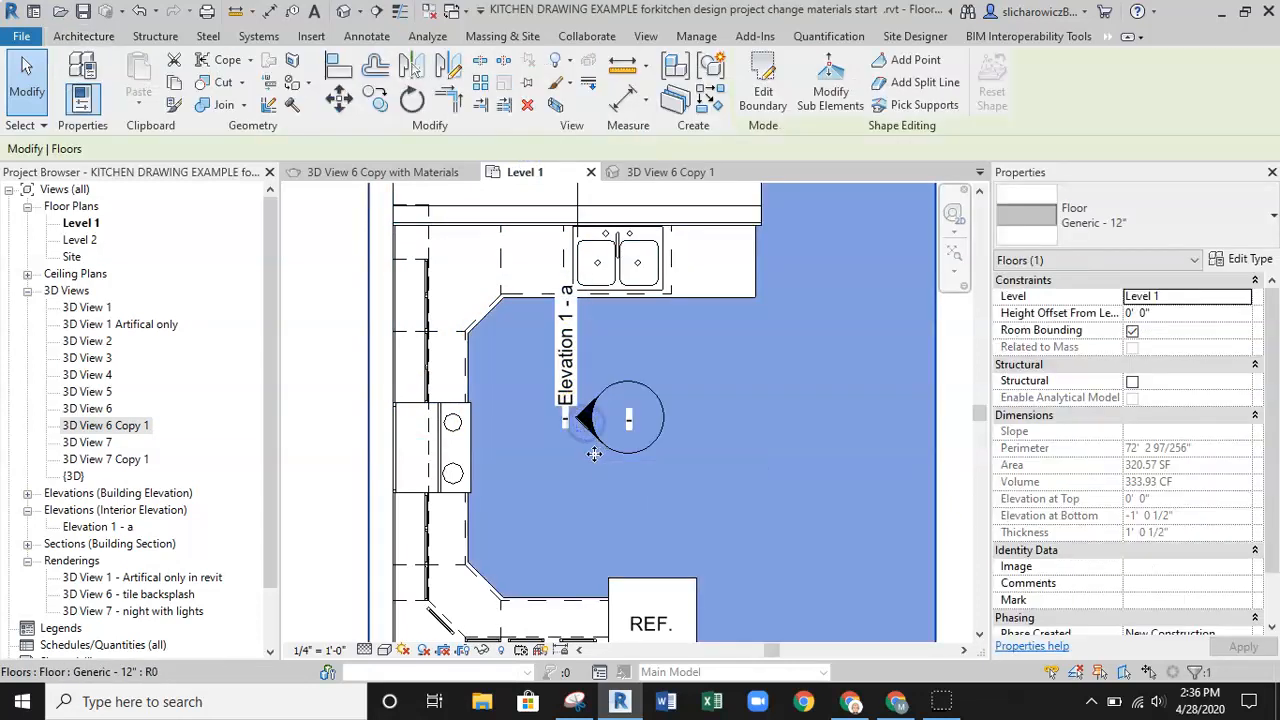
click(337, 436)
double_click(570, 416)
scroll(510, 432, up, 5)
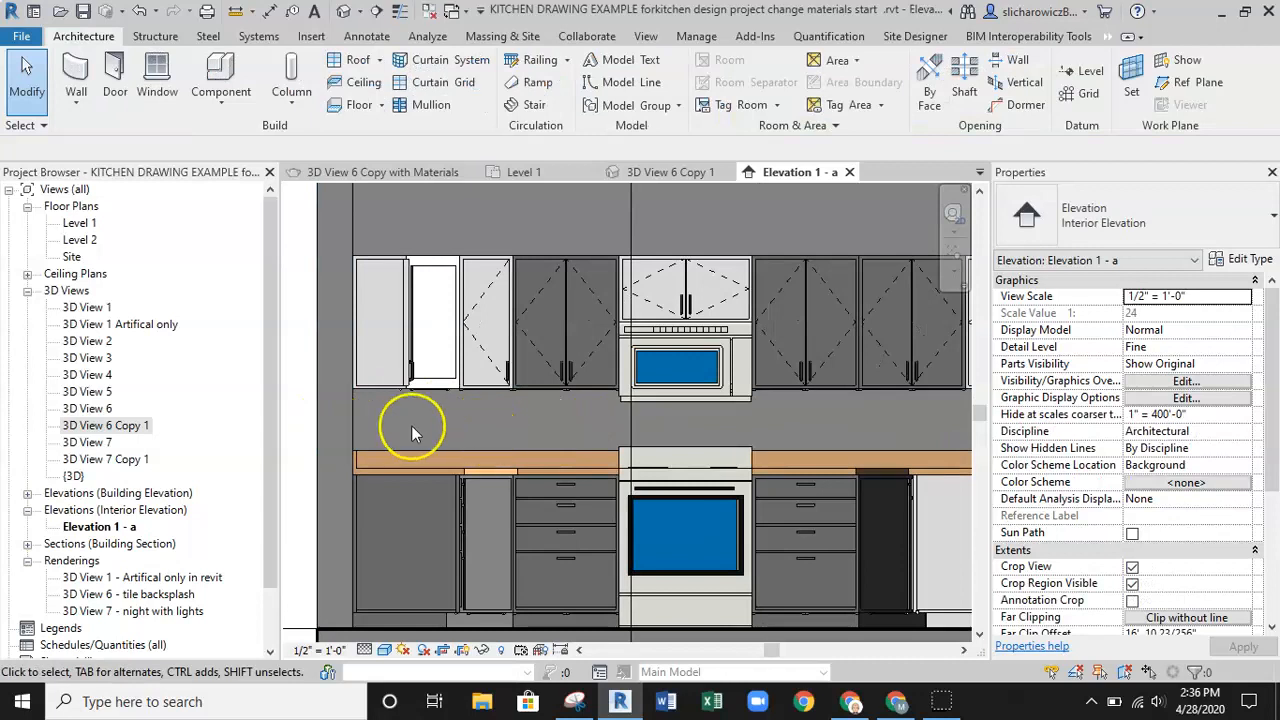
scroll(467, 430, down, 3)
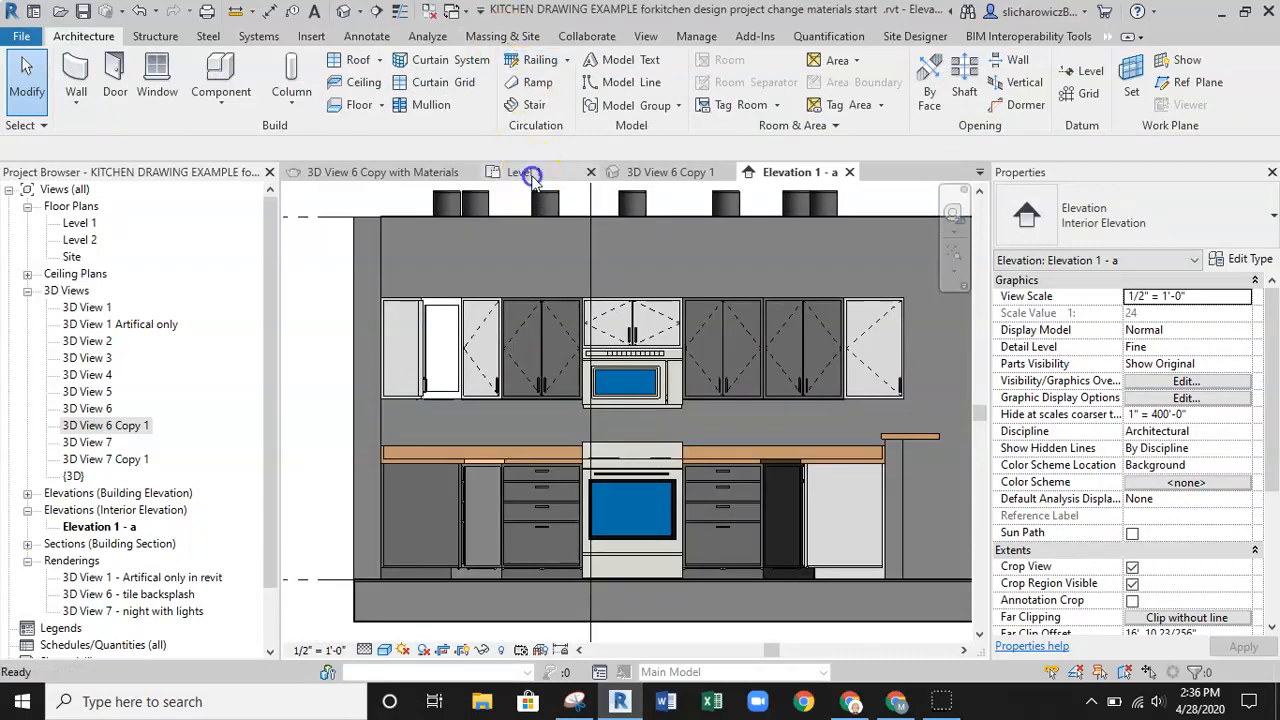
Try moving the cut line of Elevation 1 - a farther from the range wall and check the elevation, returning to the Level 1 plan.
click(524, 173)
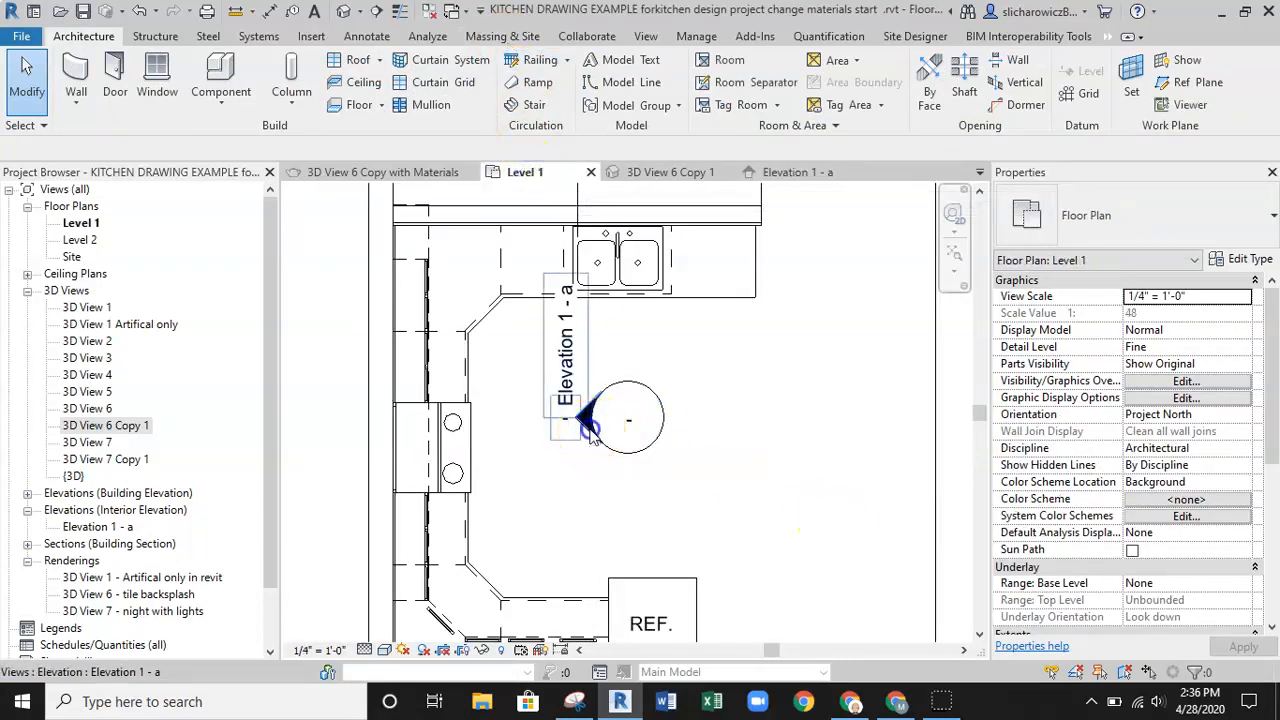
click(590, 428)
scroll(582, 428, down, 3)
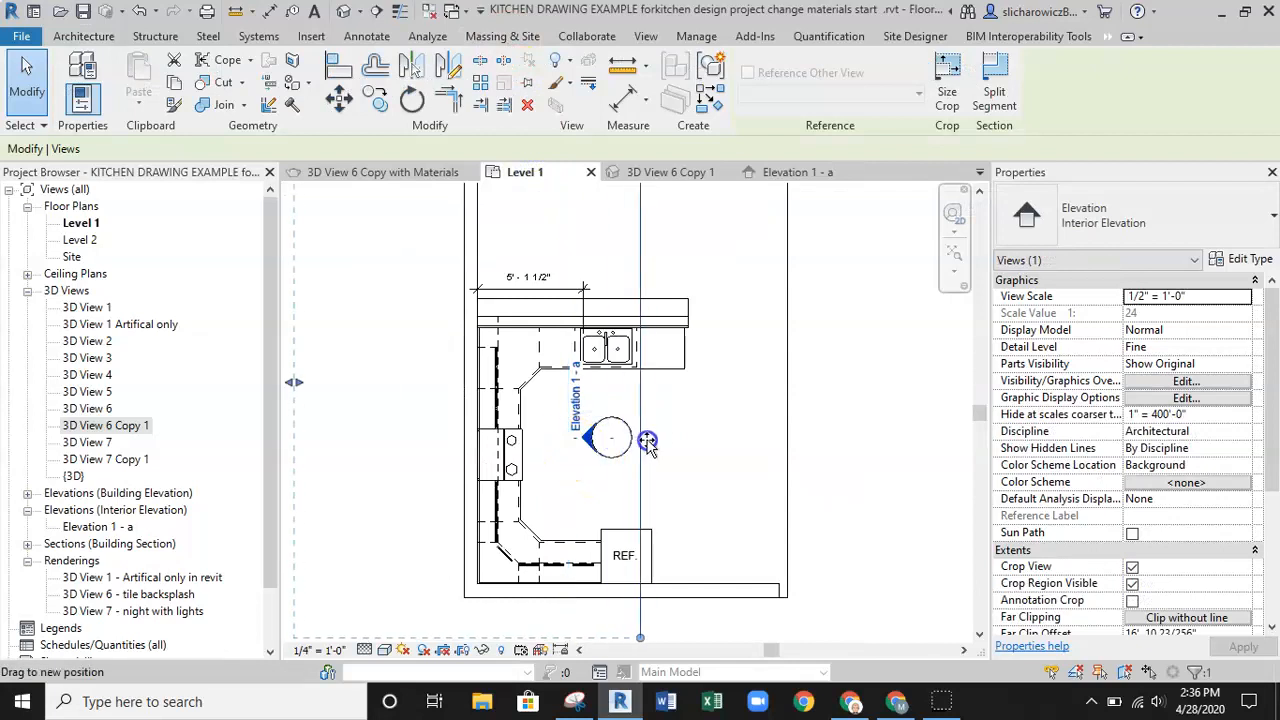
drag(648, 445, 670, 442)
click(638, 560)
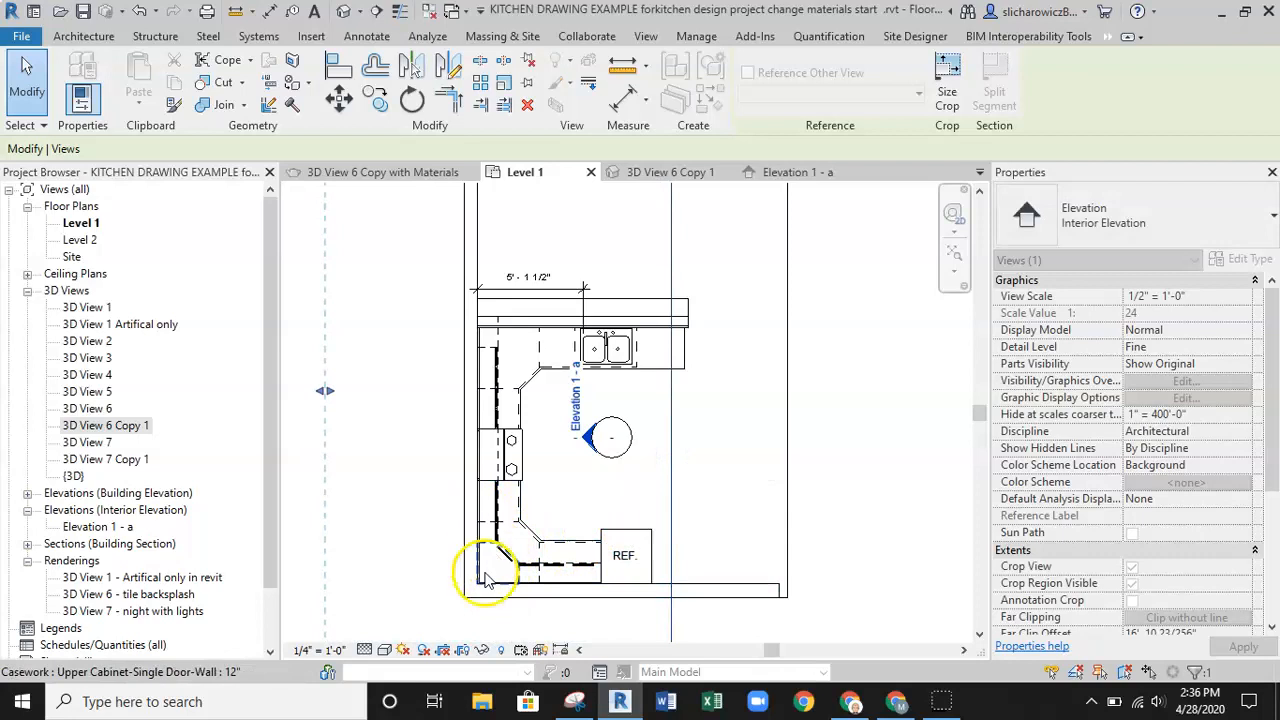
click(780, 173)
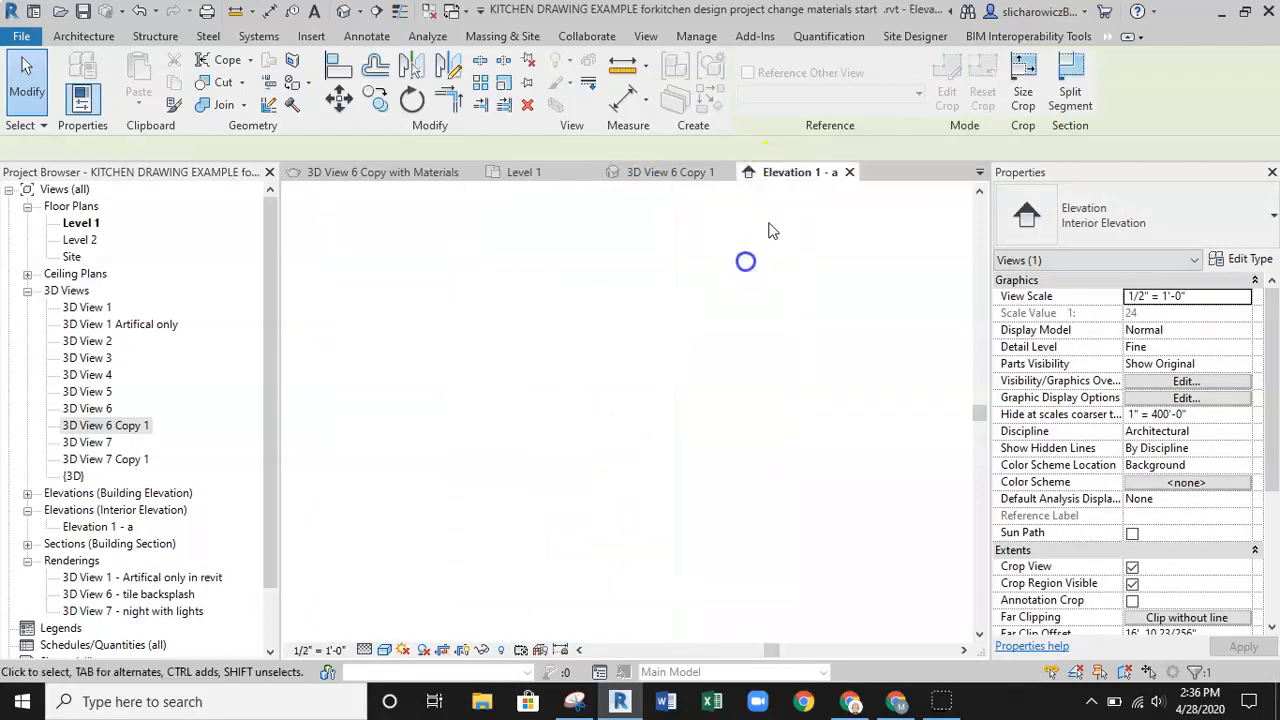
click(525, 182)
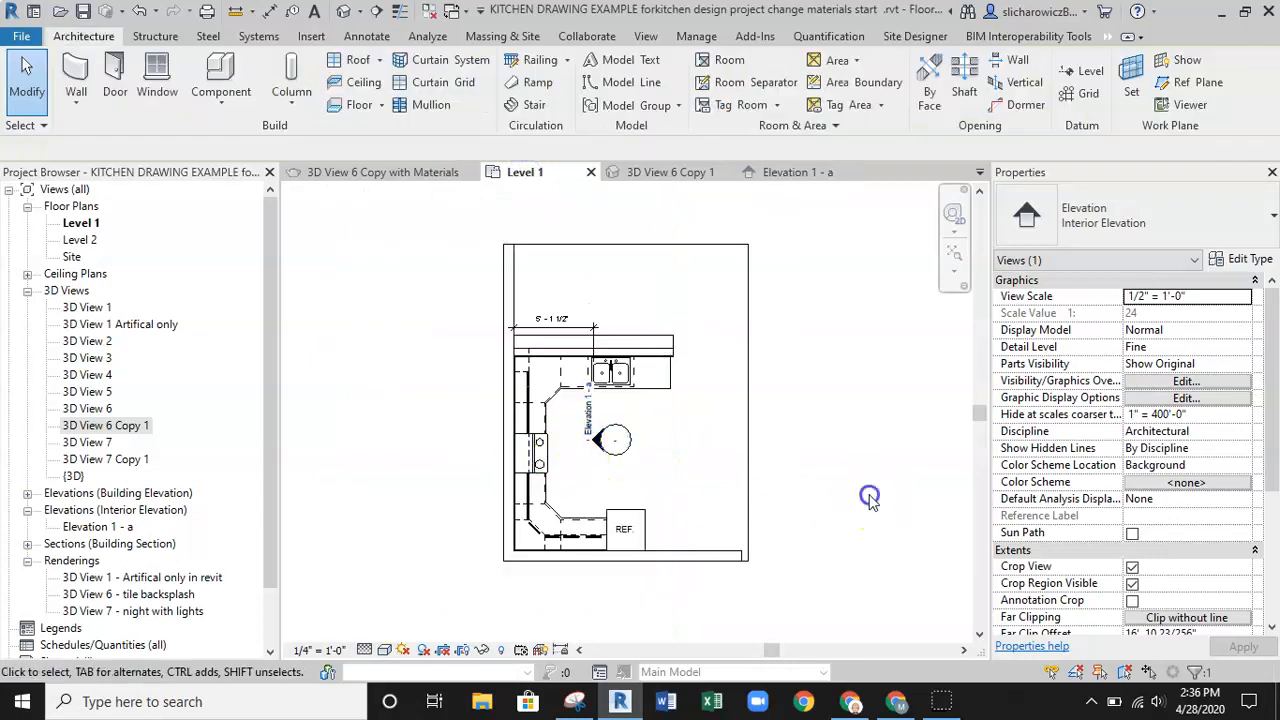
Move the cut line of Elevation 1 - a toward the range wall, between the marker and the base cabinets, and clear the selection.
scroll(600, 440, up, 6)
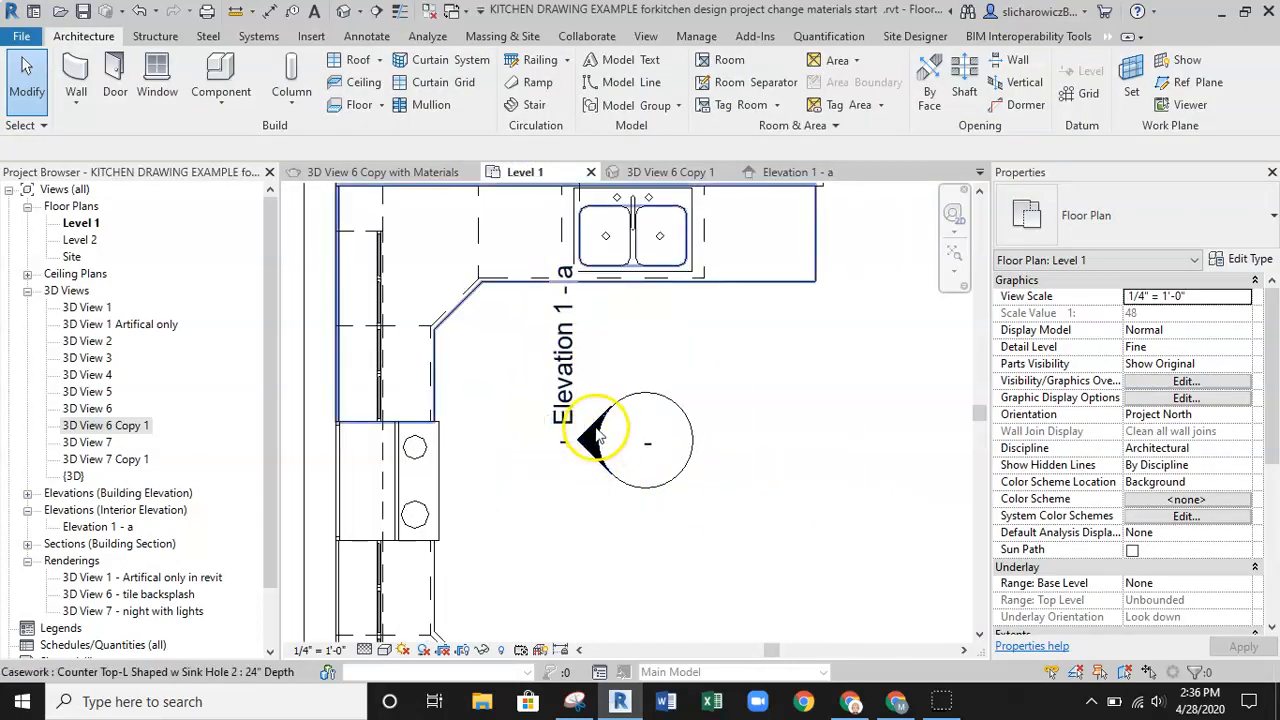
click(593, 450)
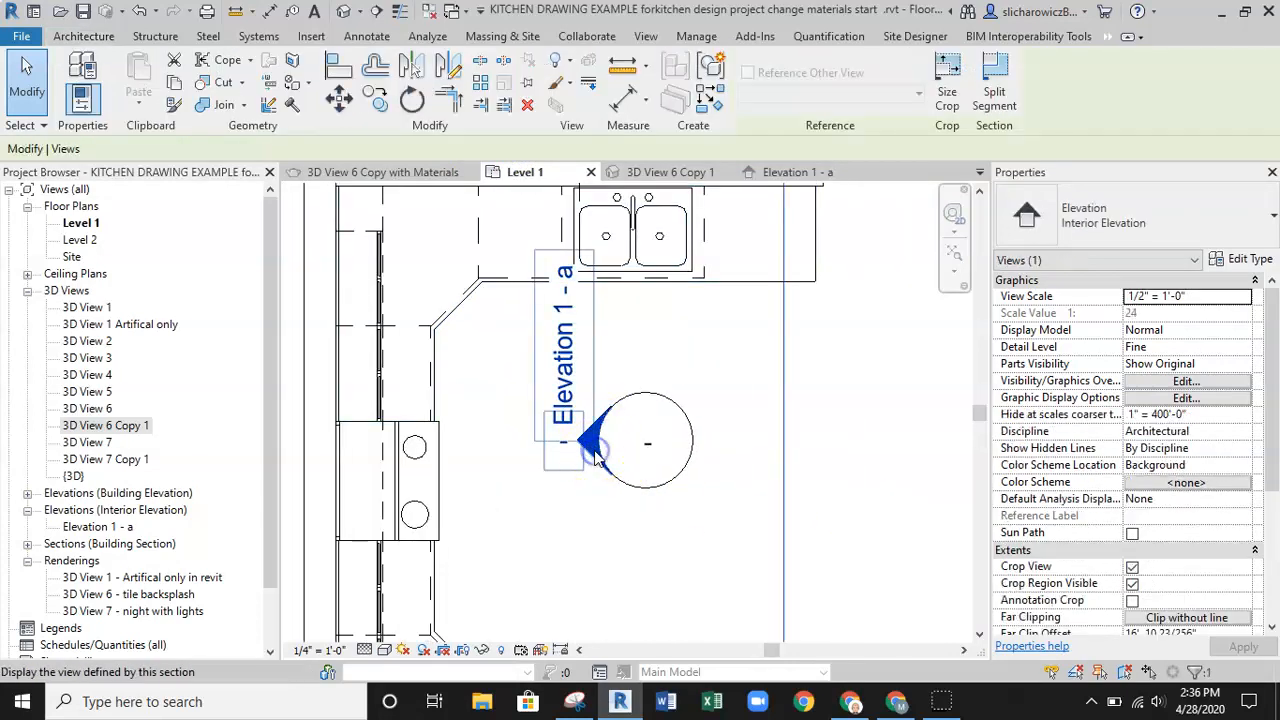
scroll(600, 445, down, 4)
drag(720, 458, 600, 481)
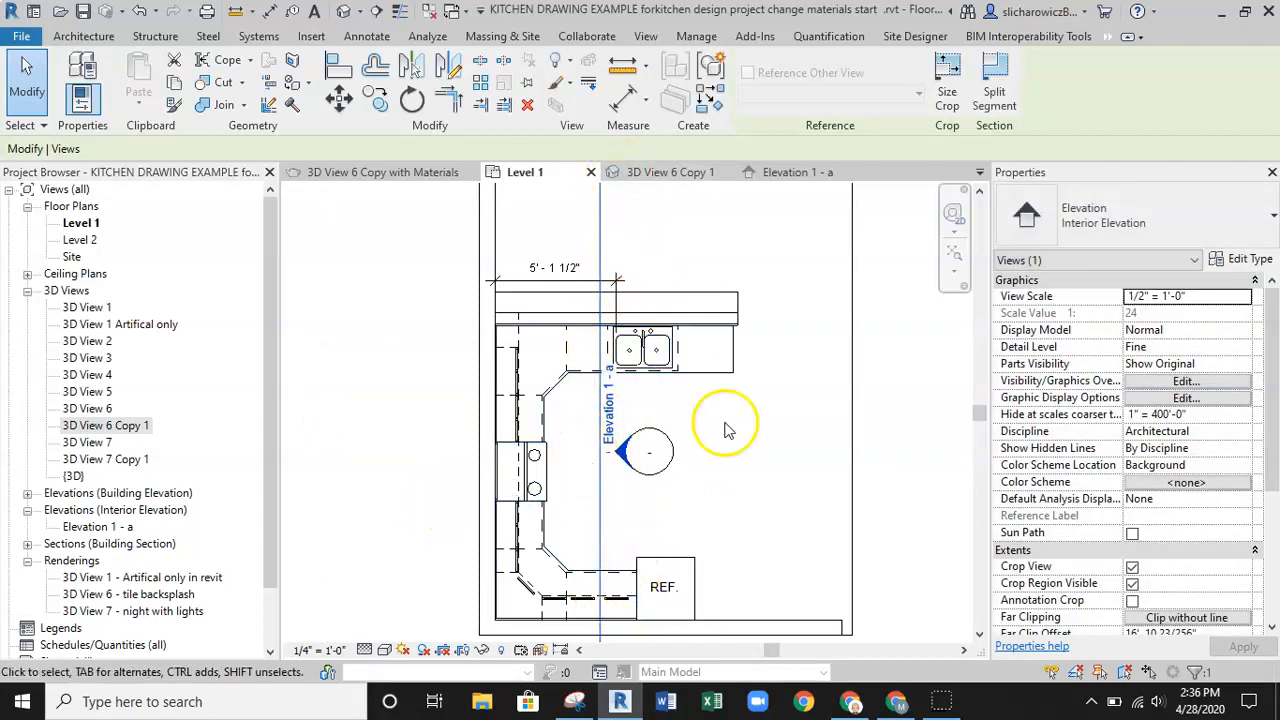
click(905, 434)
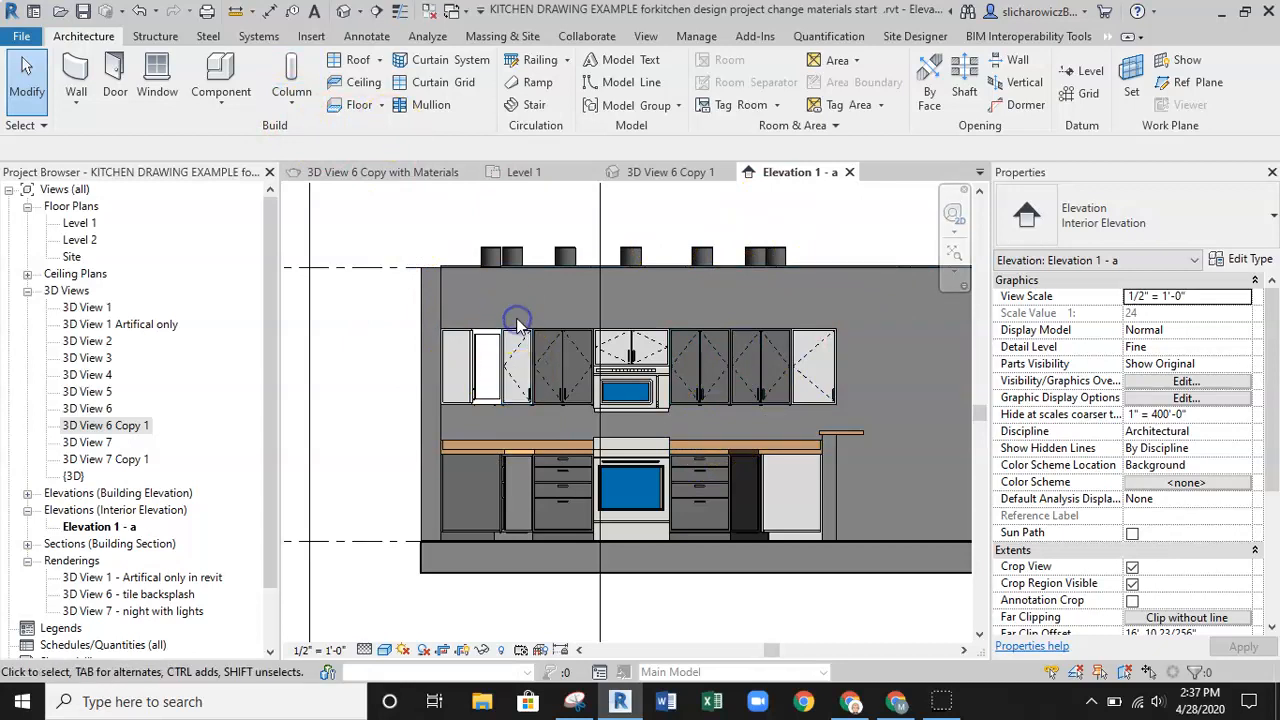
Enable selecting elements by face in the elevation and test it on the back wall and the 24" double-door upper cabinets.
click(920, 357)
click(912, 334)
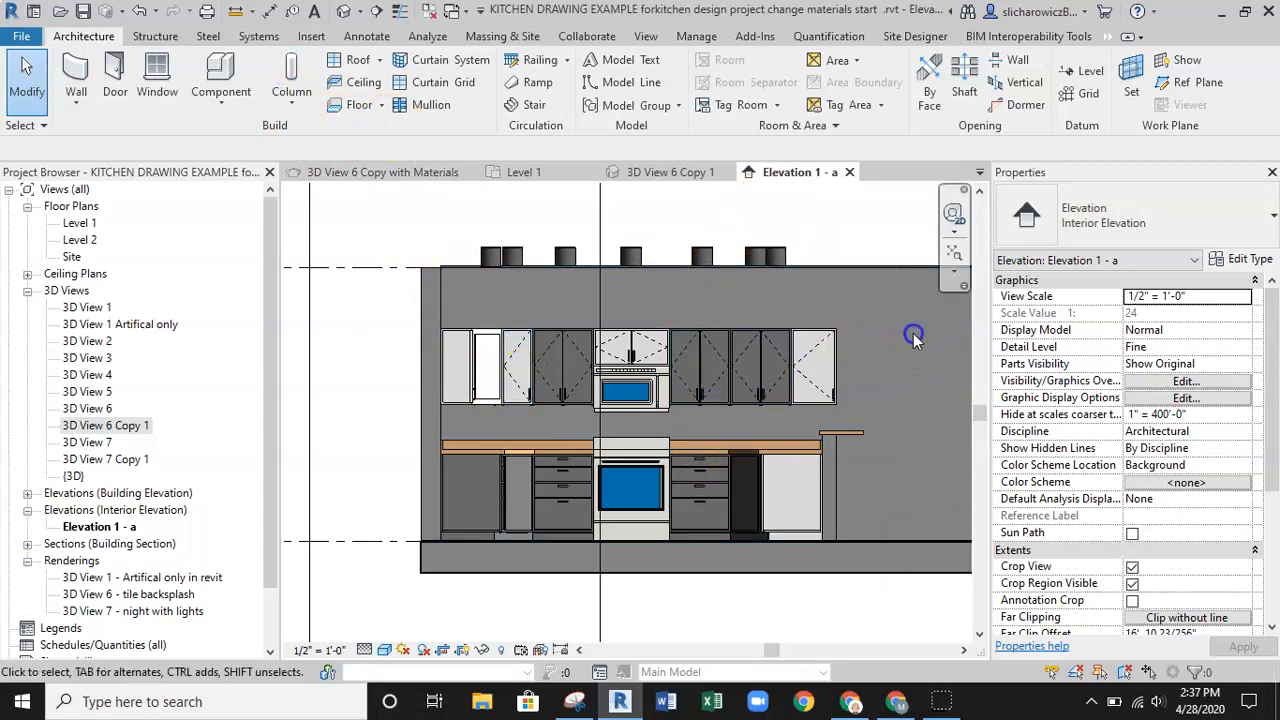
click(734, 300)
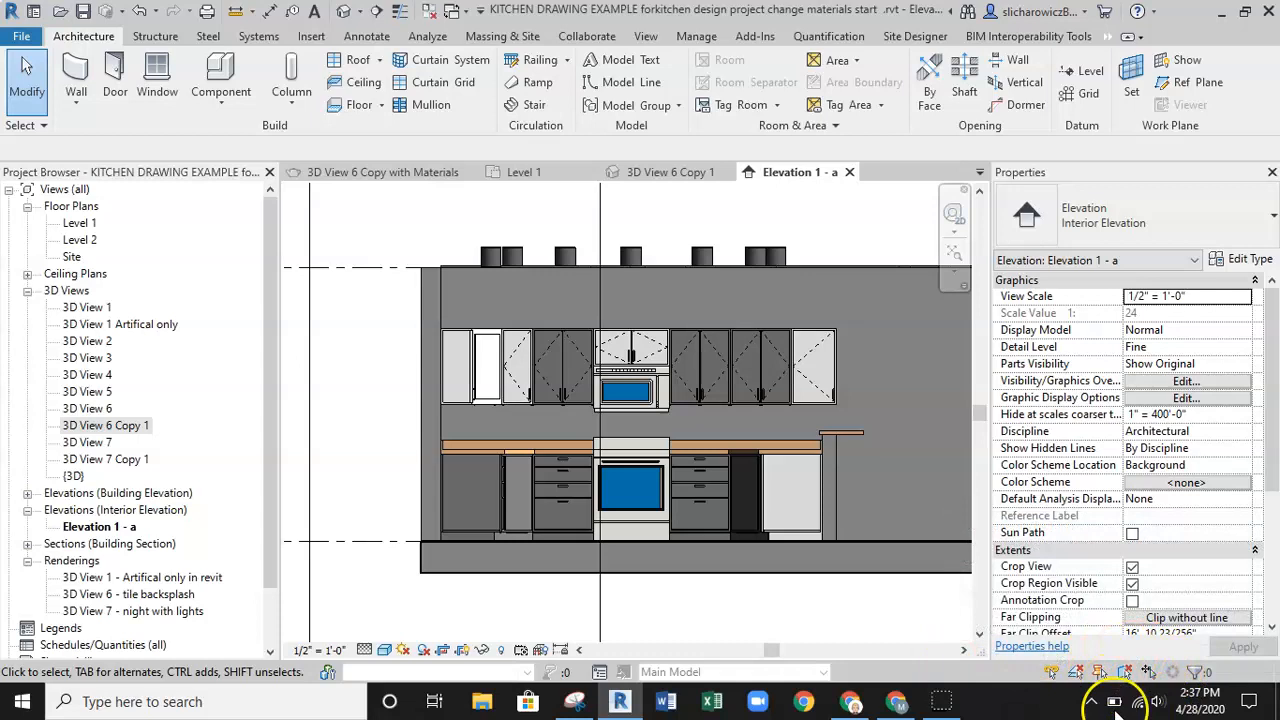
click(1127, 672)
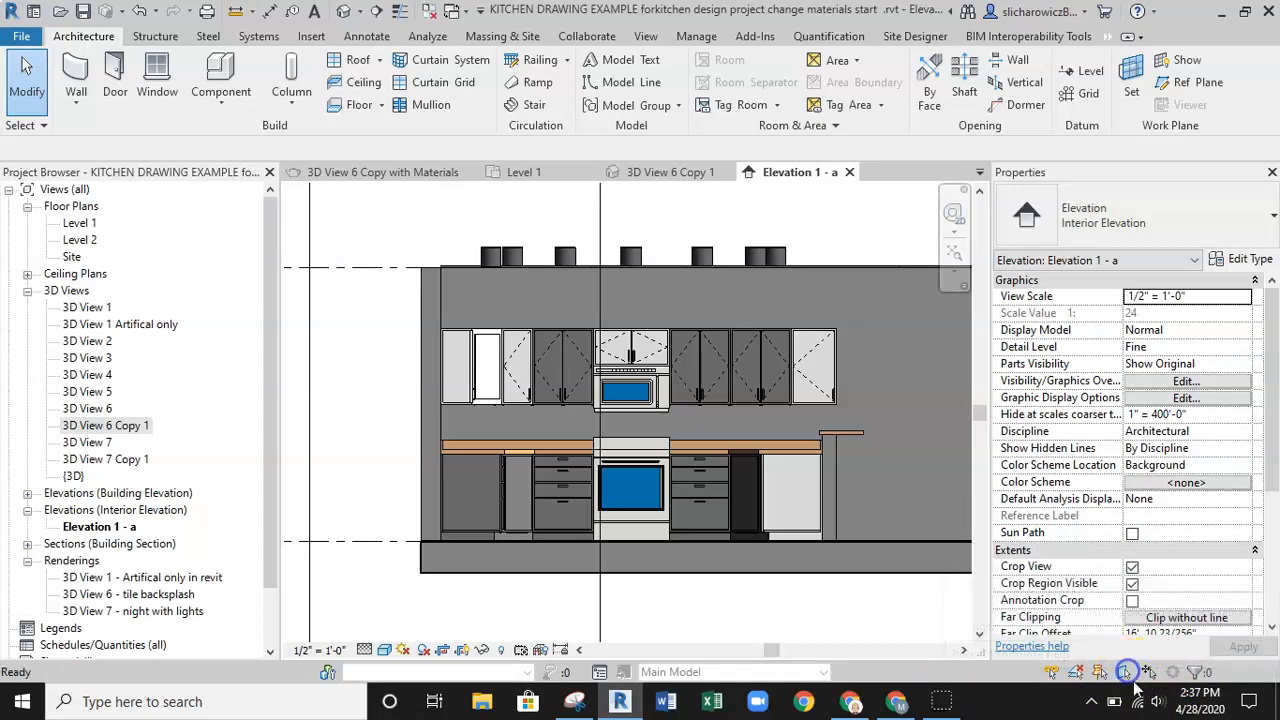
click(779, 287)
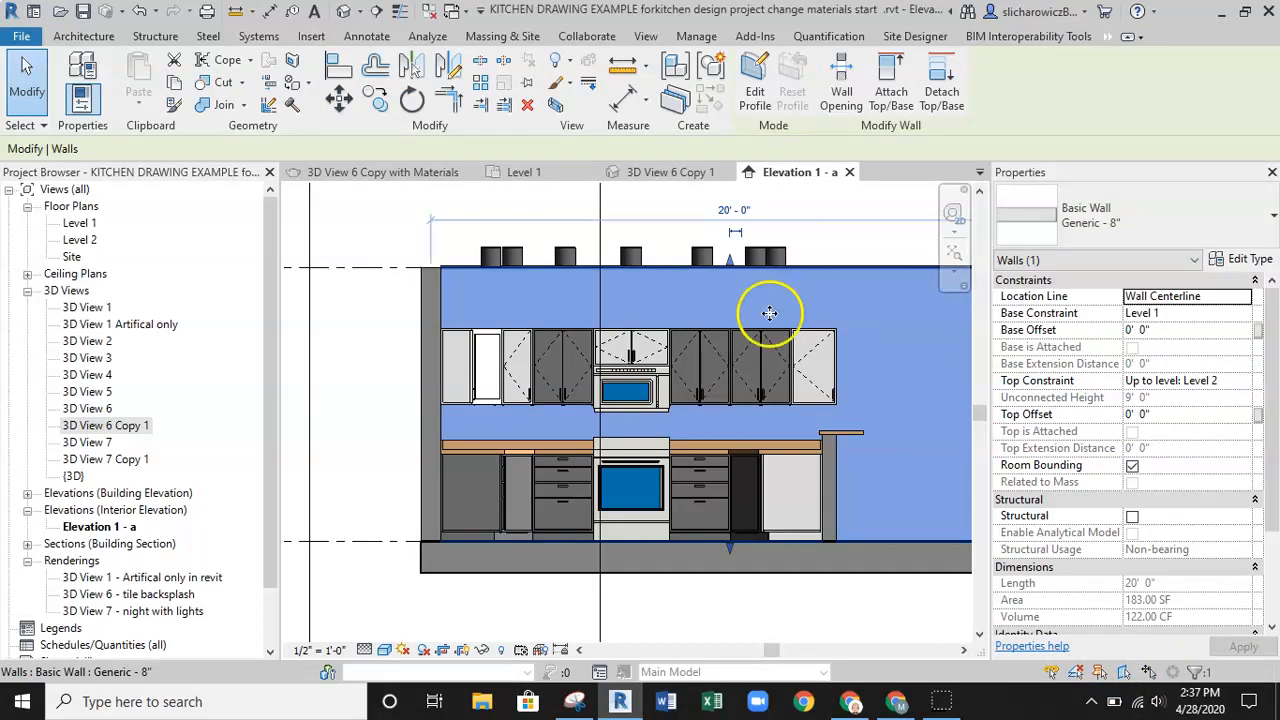
click(715, 370)
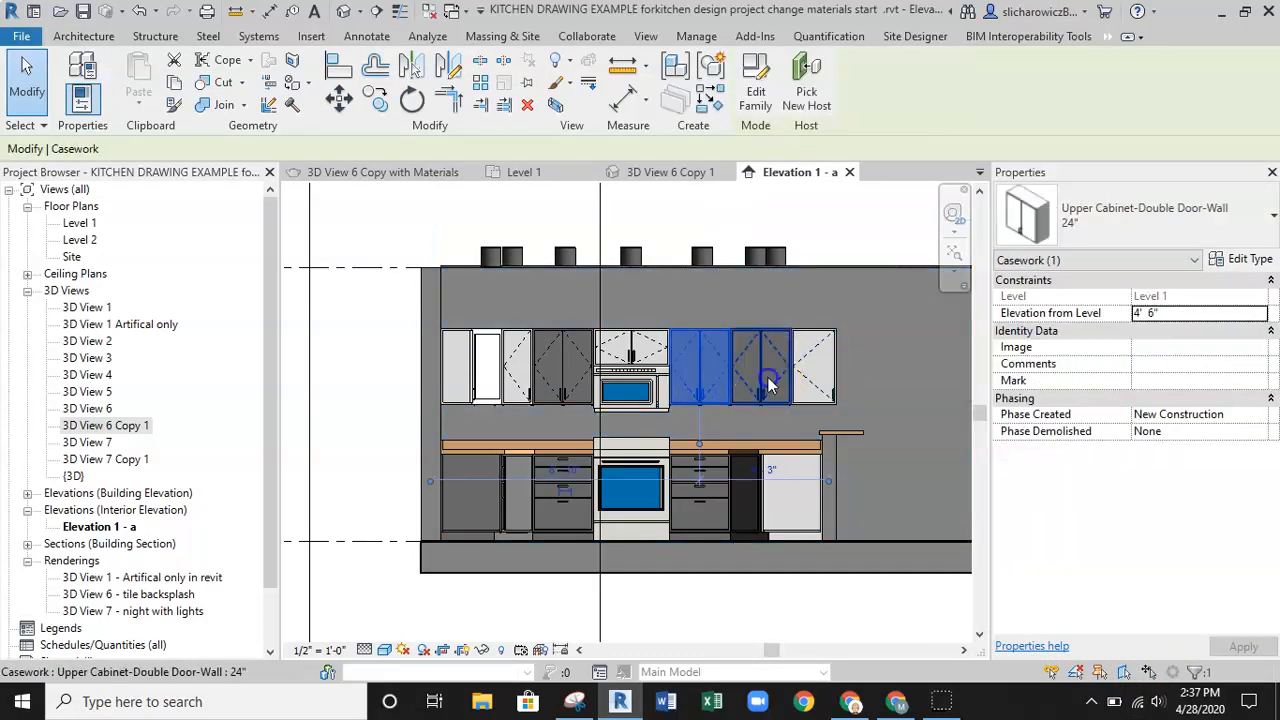
click(768, 385)
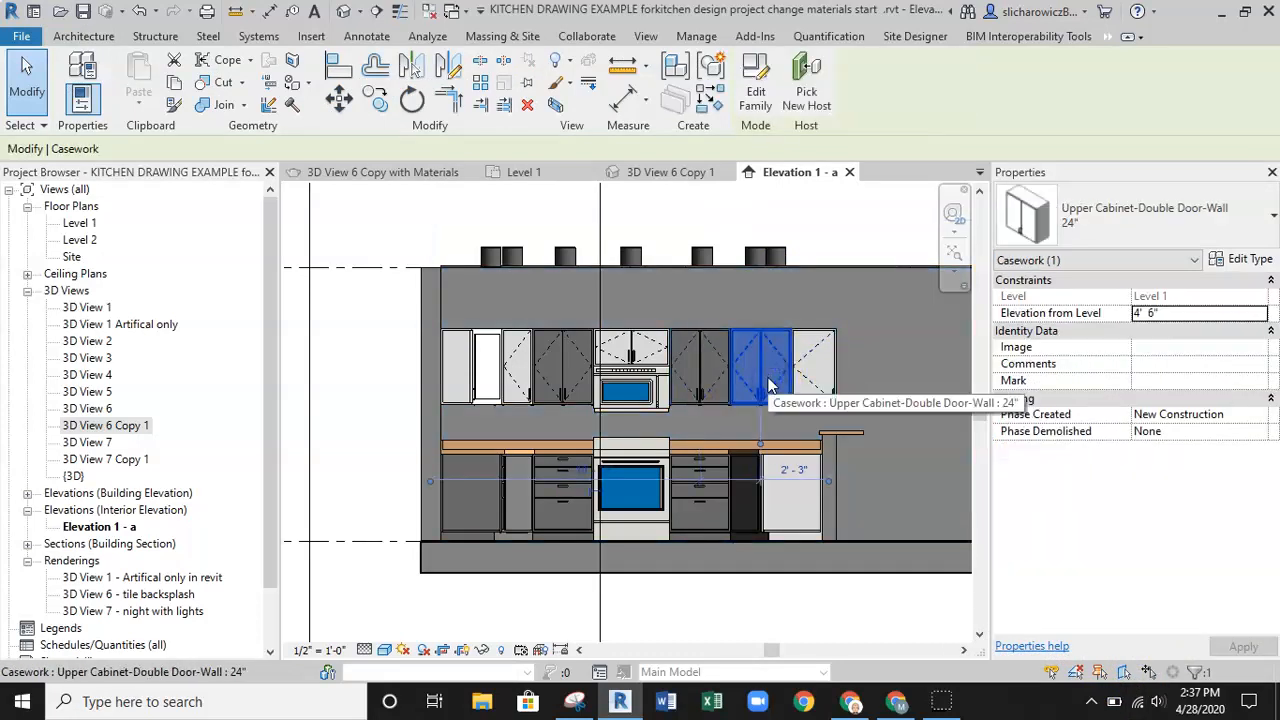
click(1073, 620)
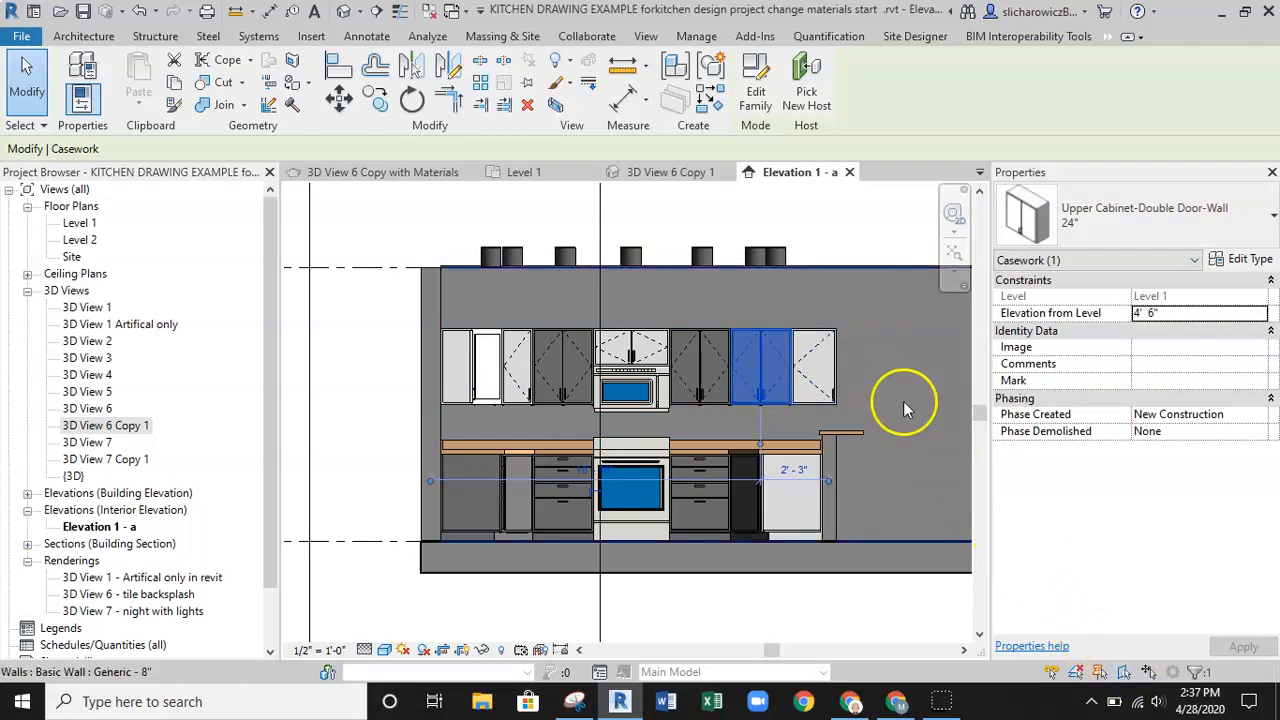
Start a Split Face sketch on the wall behind the cabinets, using straight chained lines.
click(883, 366)
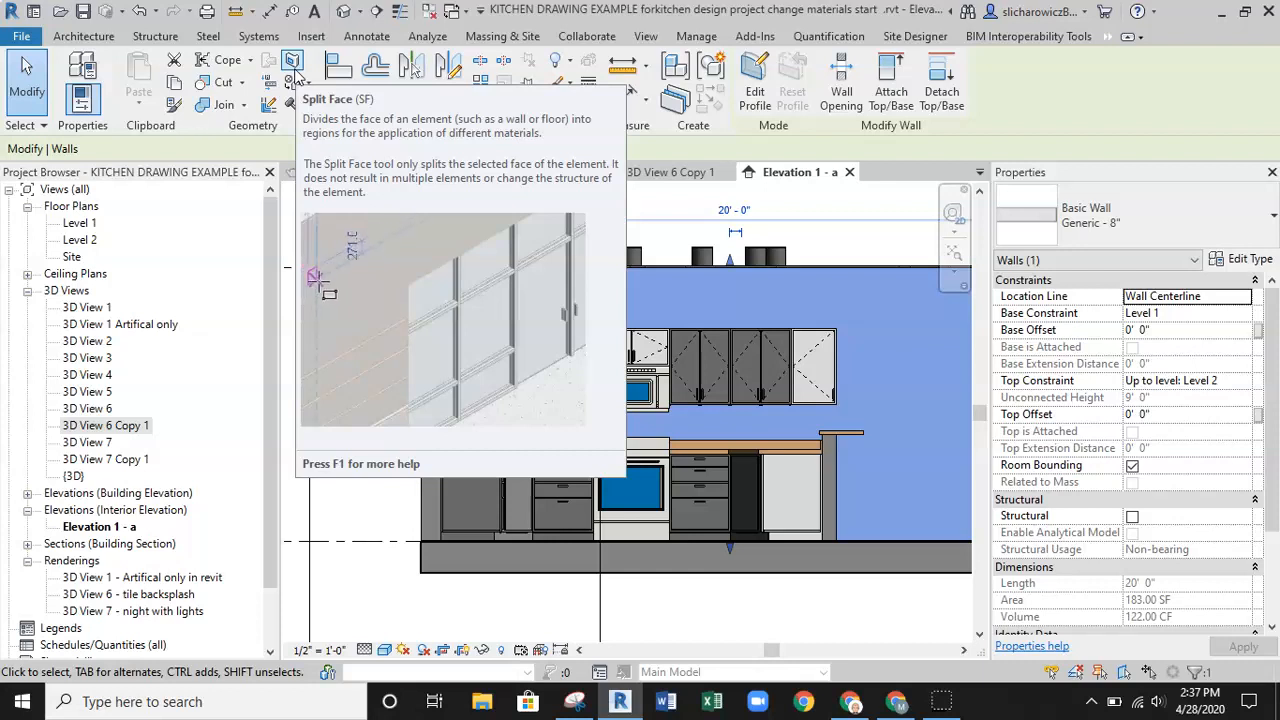
click(293, 66)
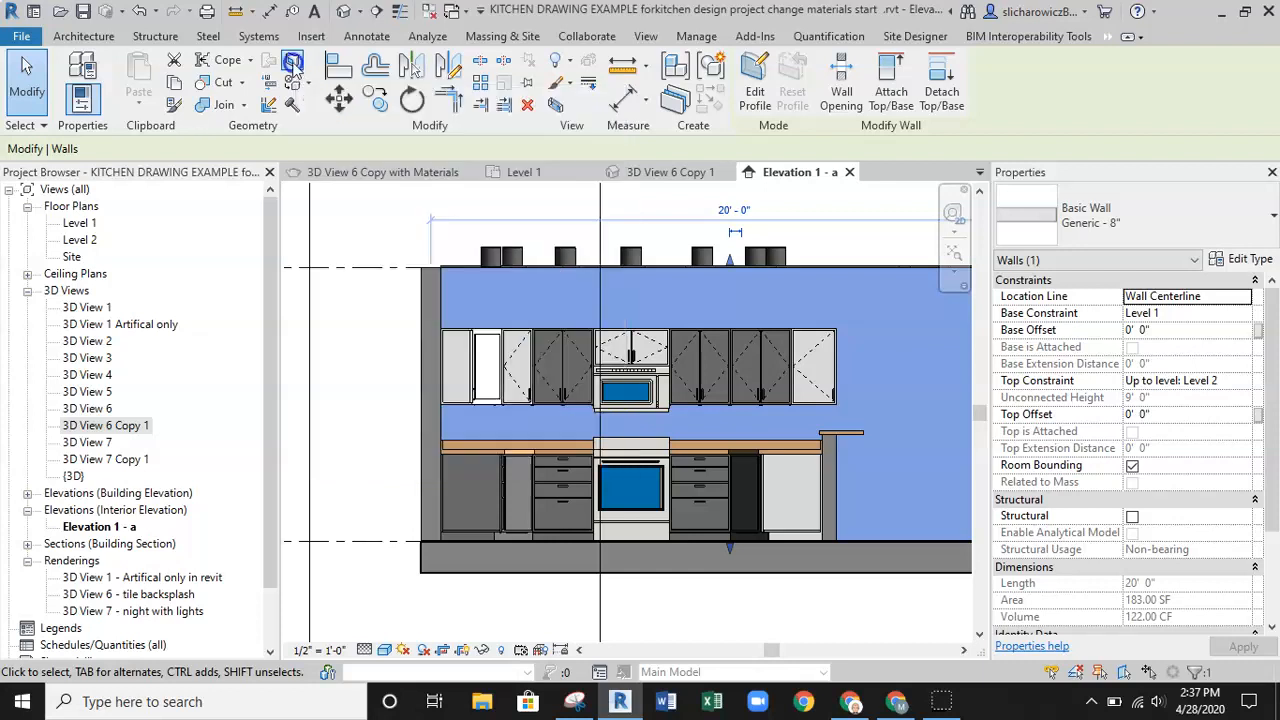
click(905, 352)
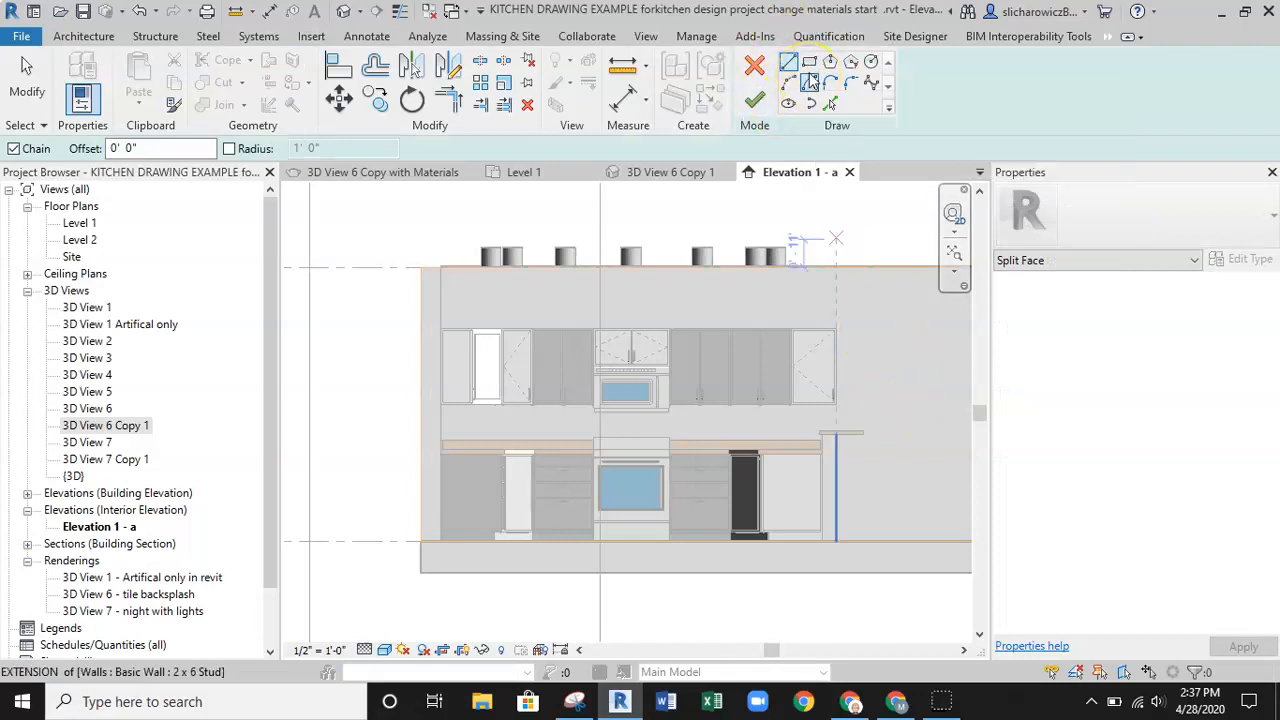
click(788, 97)
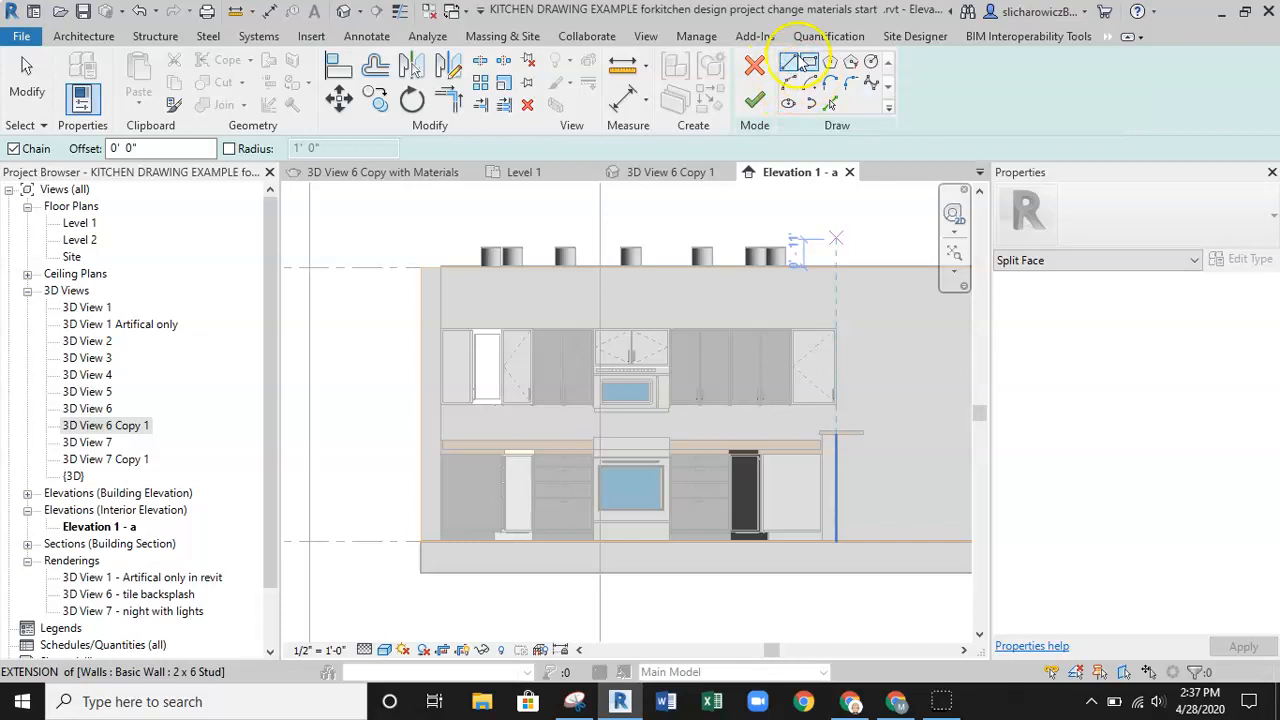
Draw the split boundary's lower line along the countertop's upper edge, from its far left end across the range to its right end.
click(428, 540)
scroll(428, 540, up, 8)
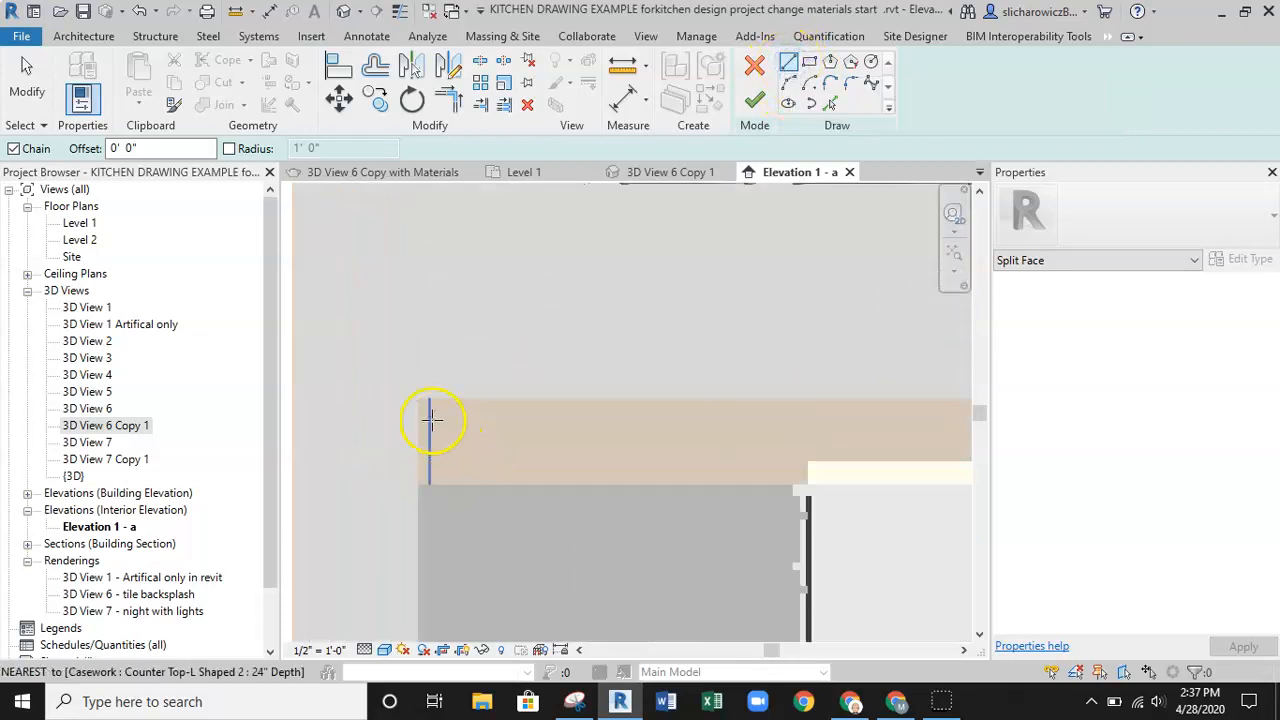
scroll(420, 397, down, 6)
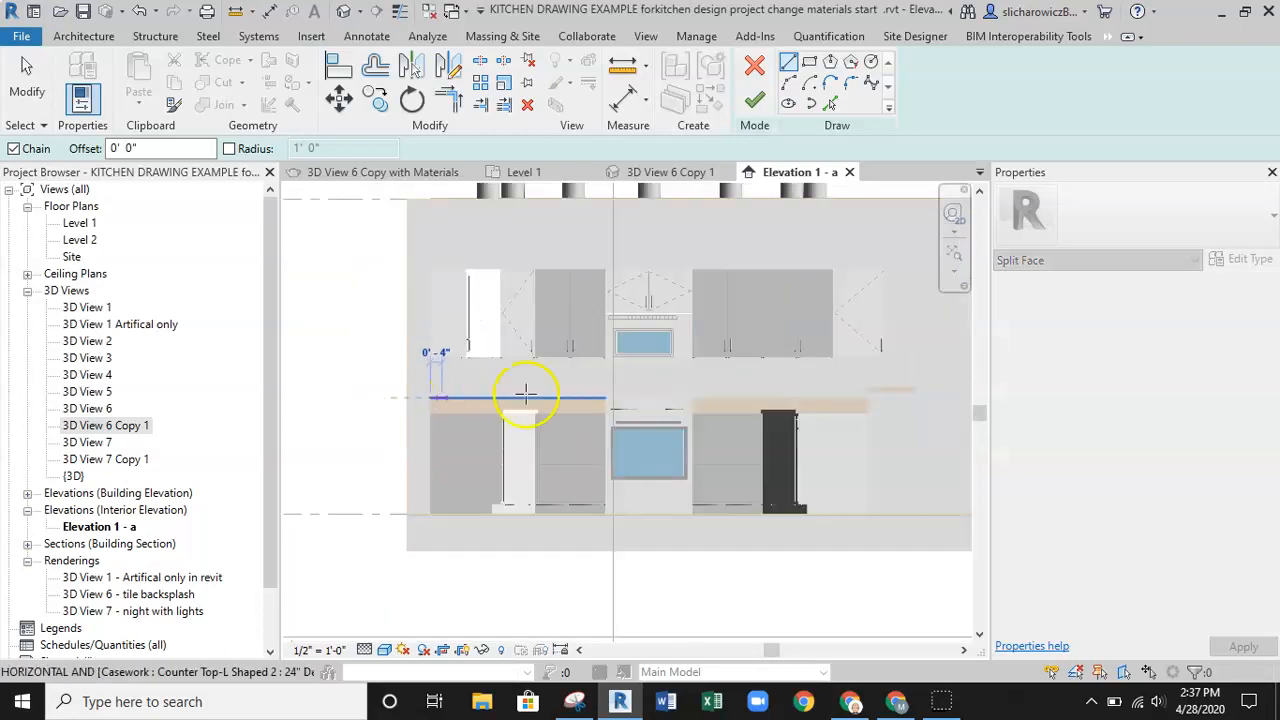
scroll(672, 395, up, 4)
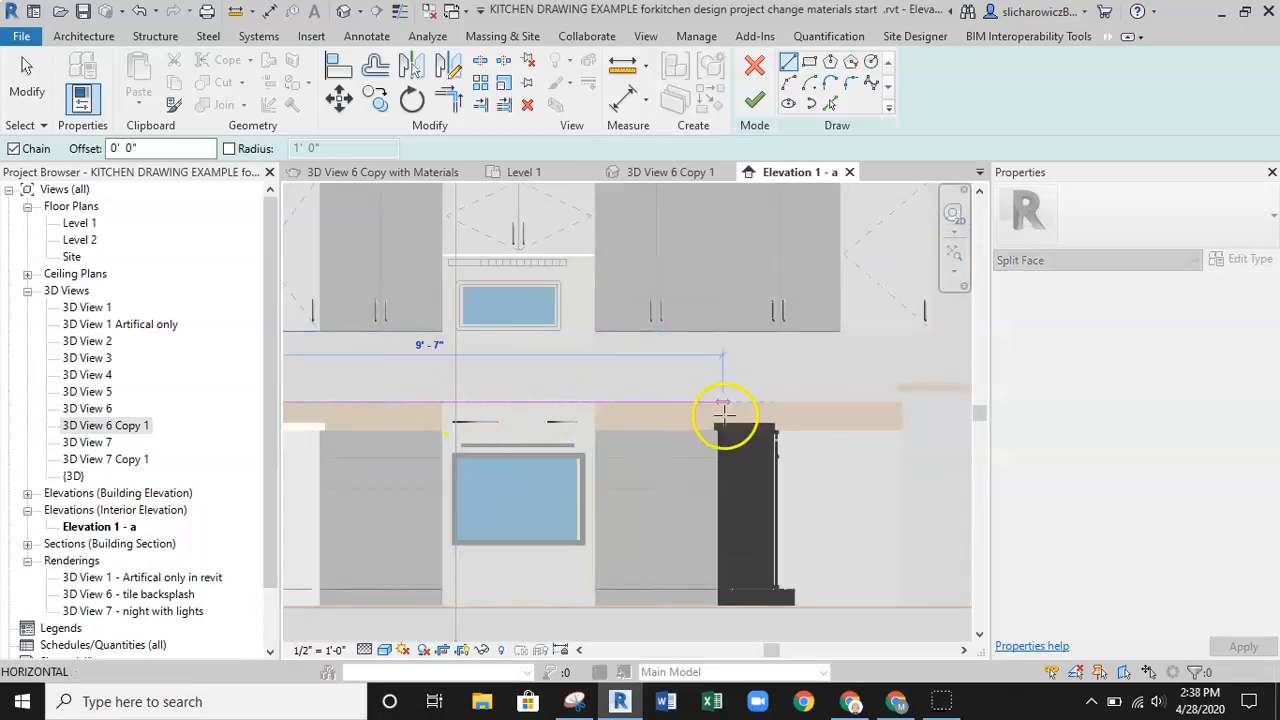
middle_drag(723, 414, 427, 429)
scroll(551, 414, up, 5)
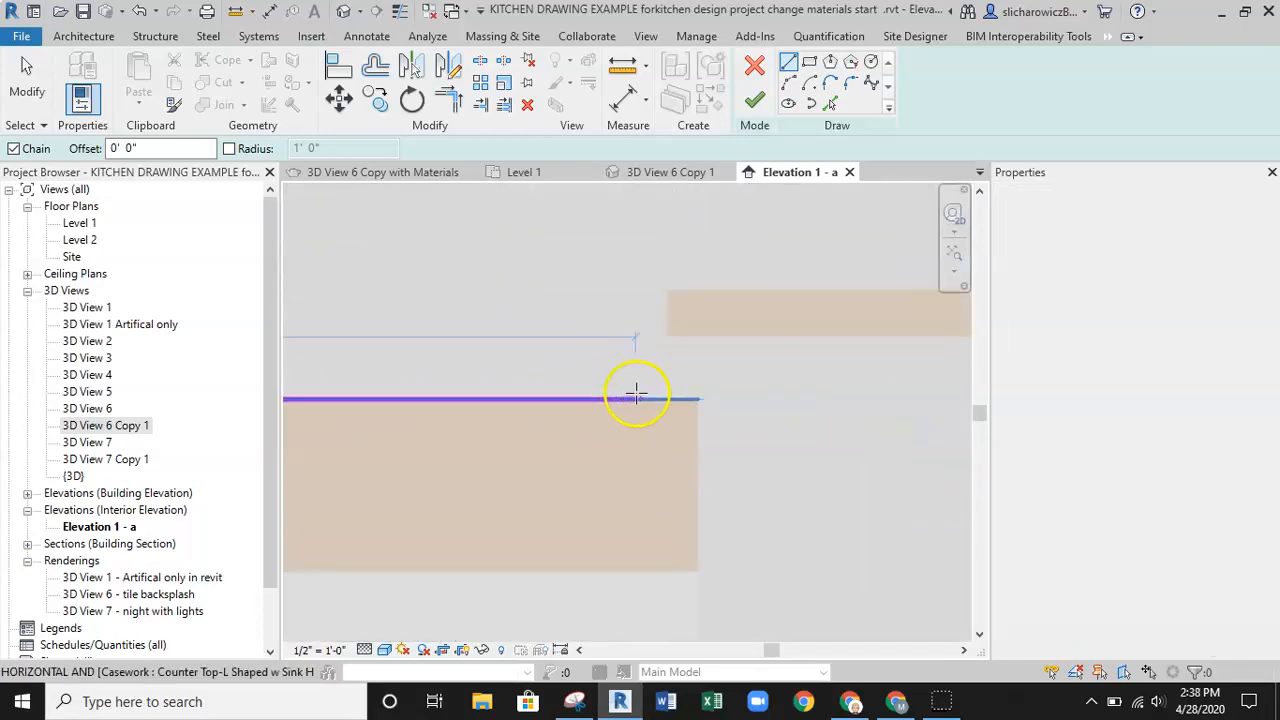
click(698, 402)
Continue the boundary 2" up from the countertop, around the raised island counter's end and along its top to the stud wall's outer face line.
click(698, 337)
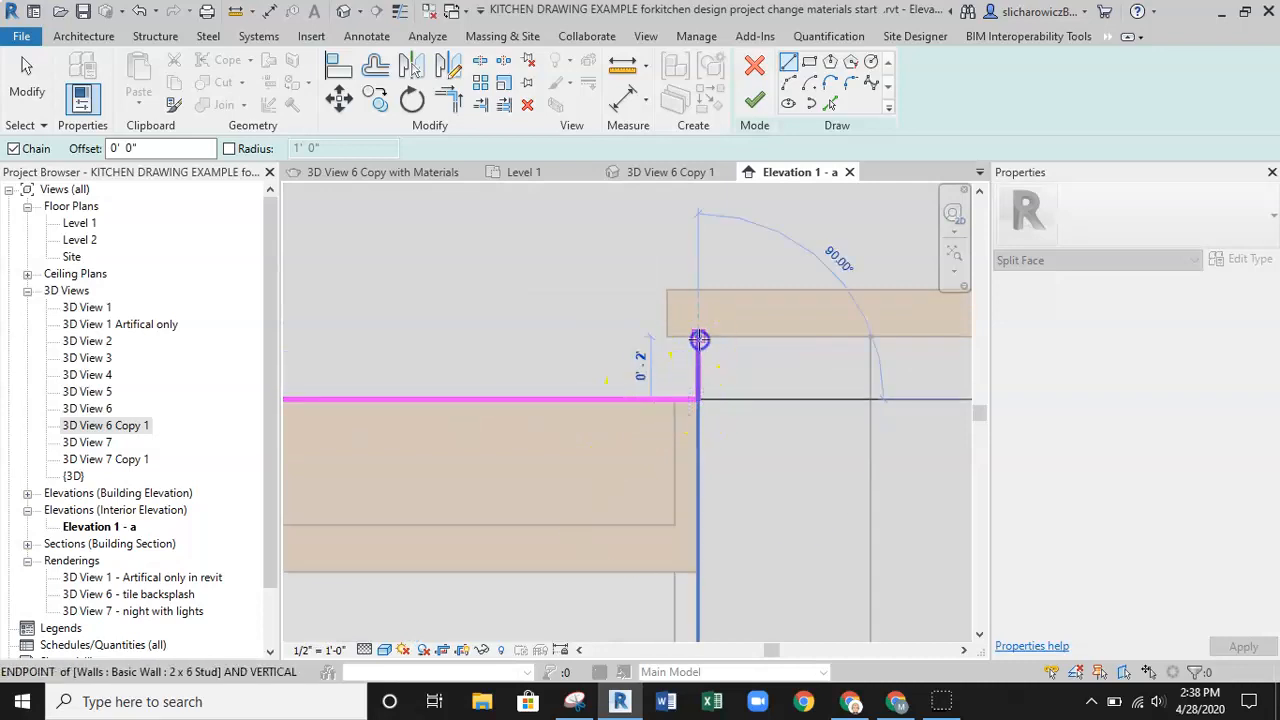
click(666, 337)
click(666, 286)
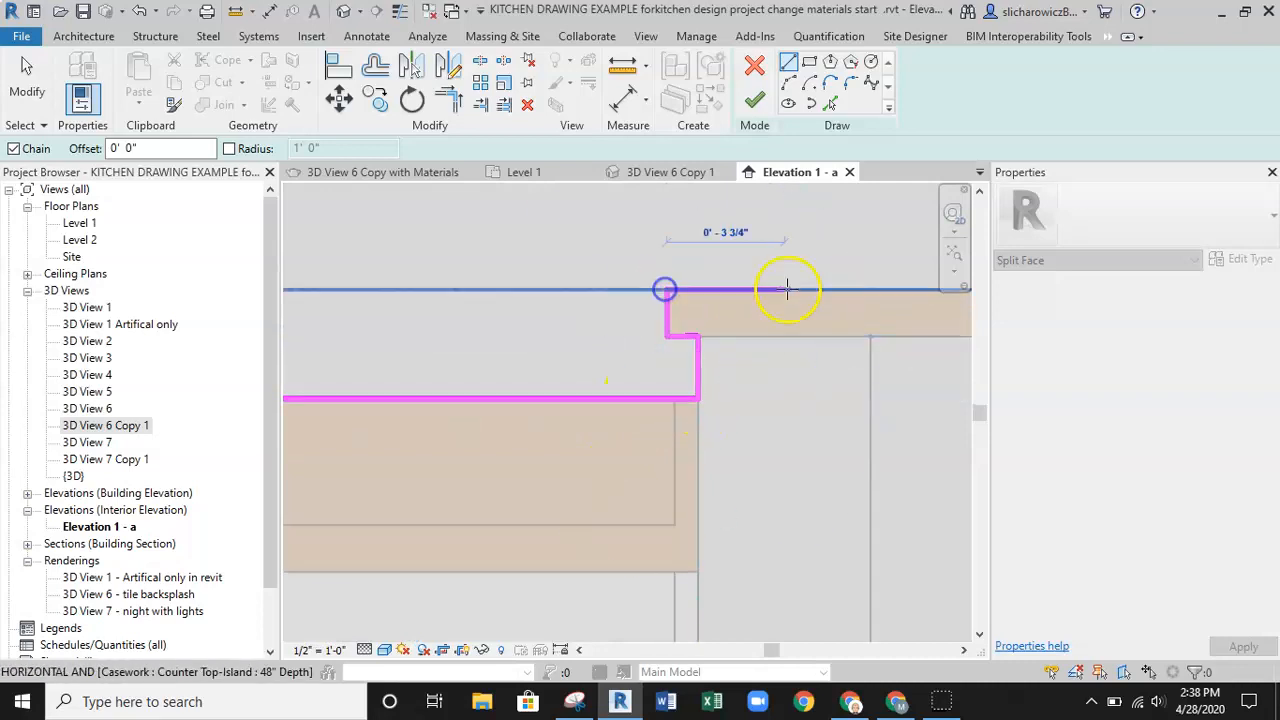
scroll(786, 286, down, 3)
middle_drag(802, 281, 774, 400)
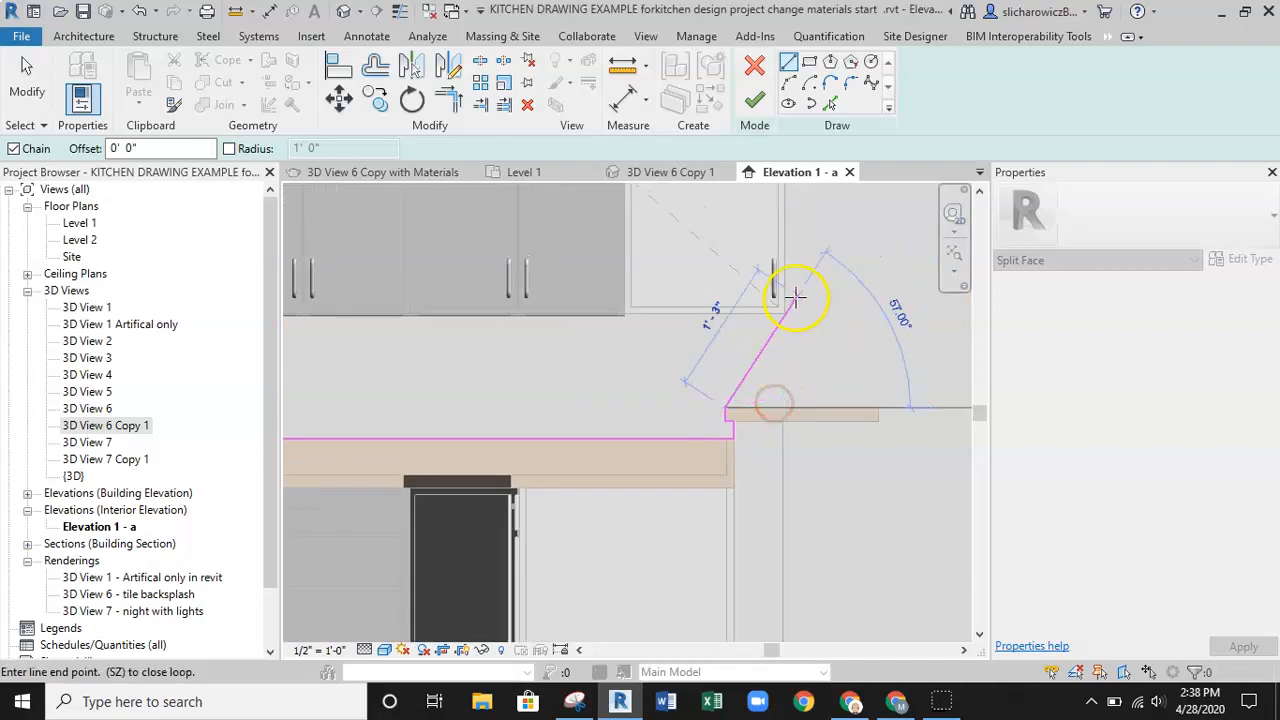
click(783, 407)
Draw a vertical boundary line about 10 3/4" long from the raised counter up to the underside of the upper cabinets and end the chain.
scroll(786, 366, up, 3)
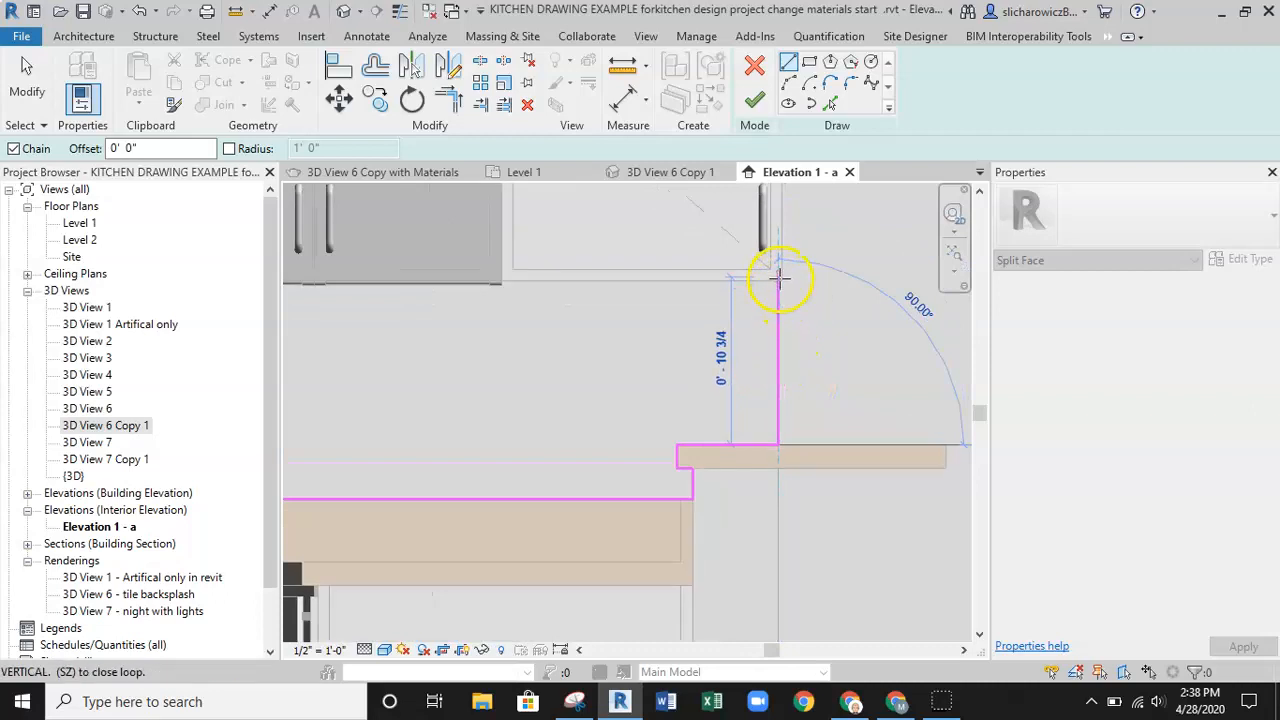
scroll(779, 281, up, 4)
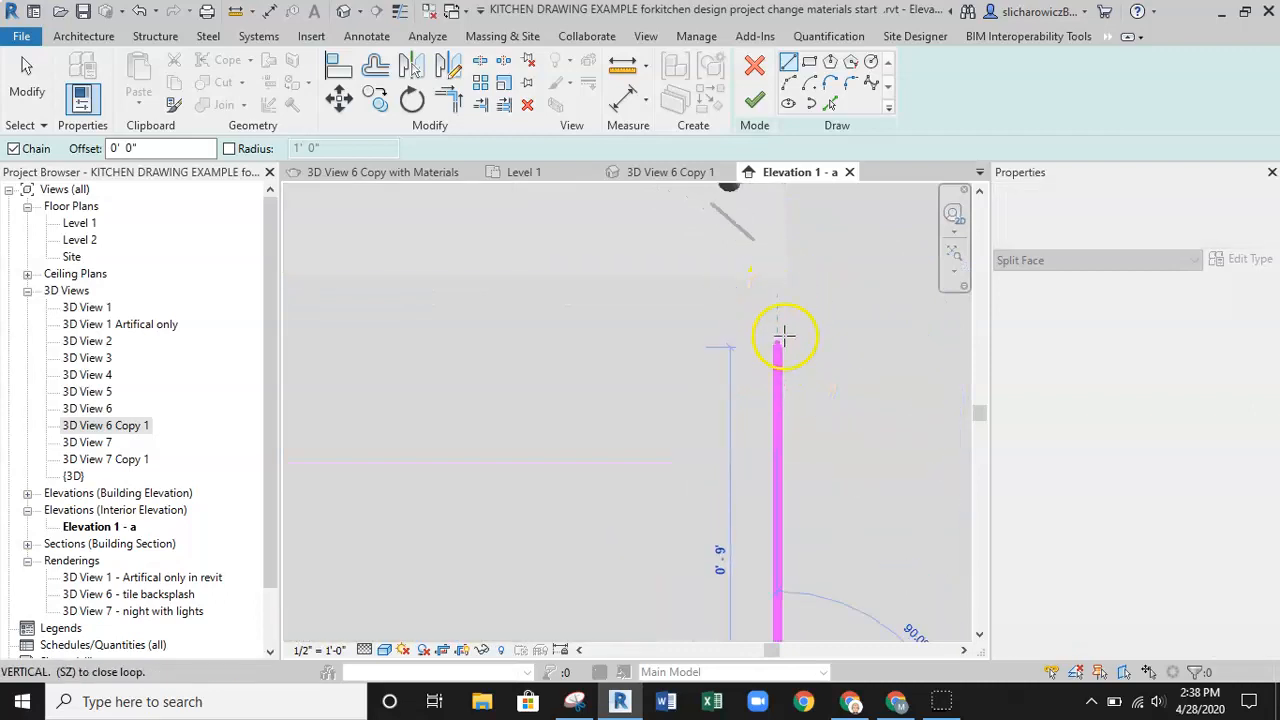
click(787, 313)
scroll(787, 313, down, 3)
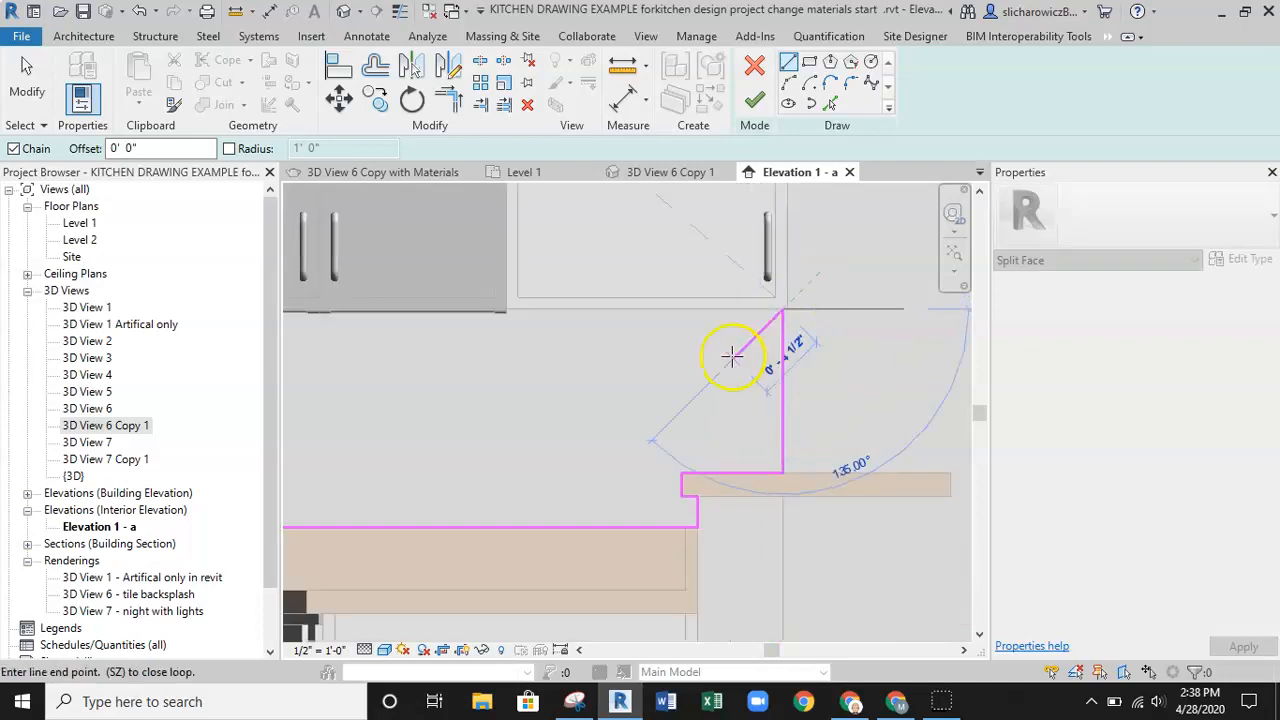
key(Escape)
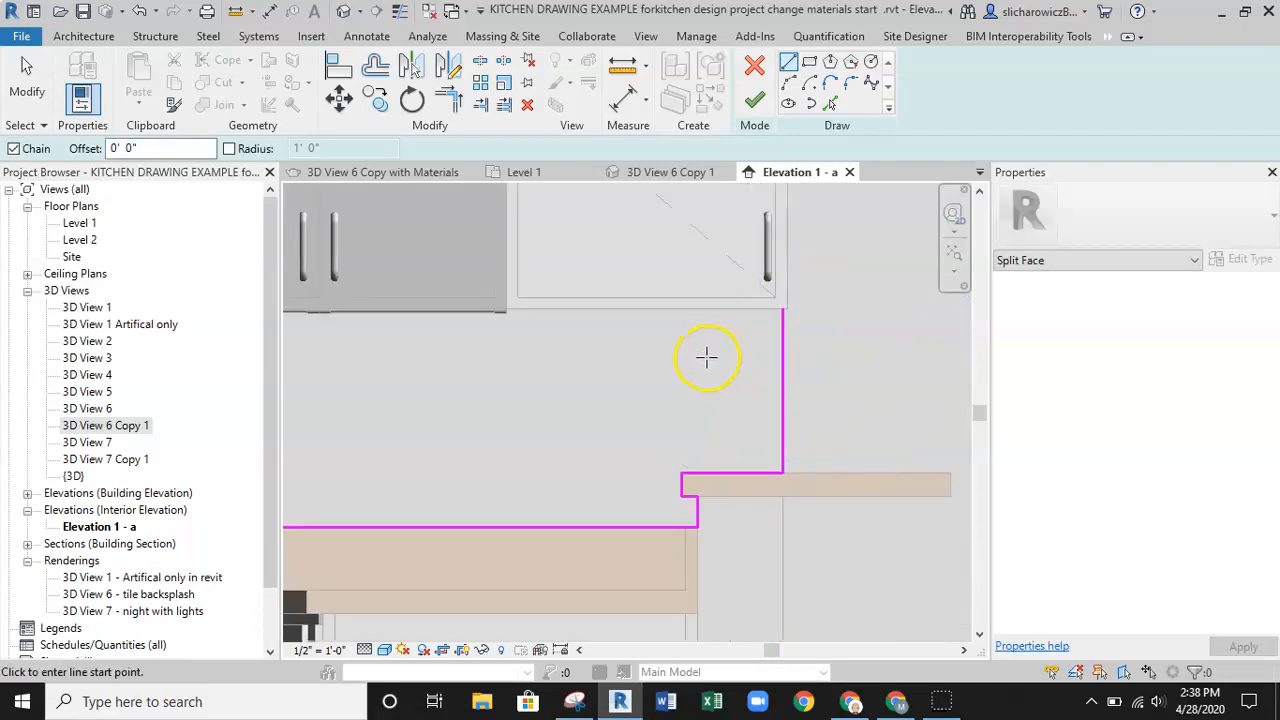
Set the elevation's view scale to 1/8" = 1'-0".
click(320, 650)
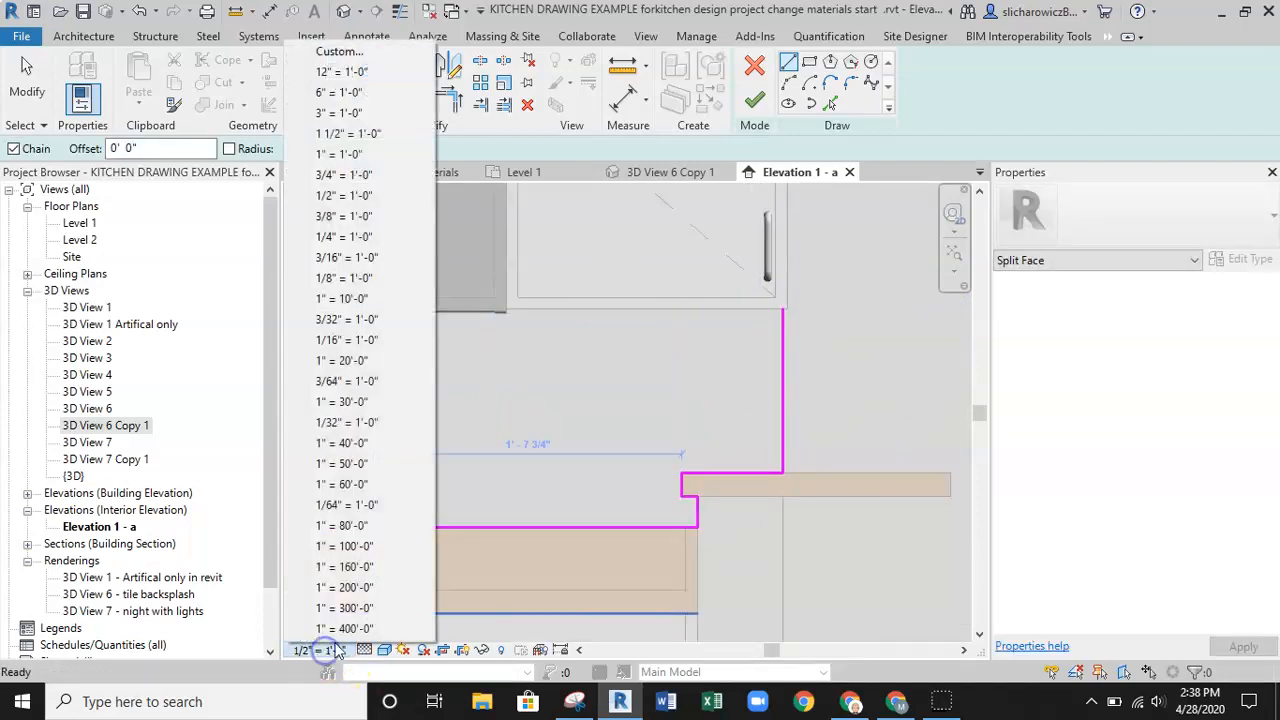
click(345, 279)
scroll(565, 400, down, 1)
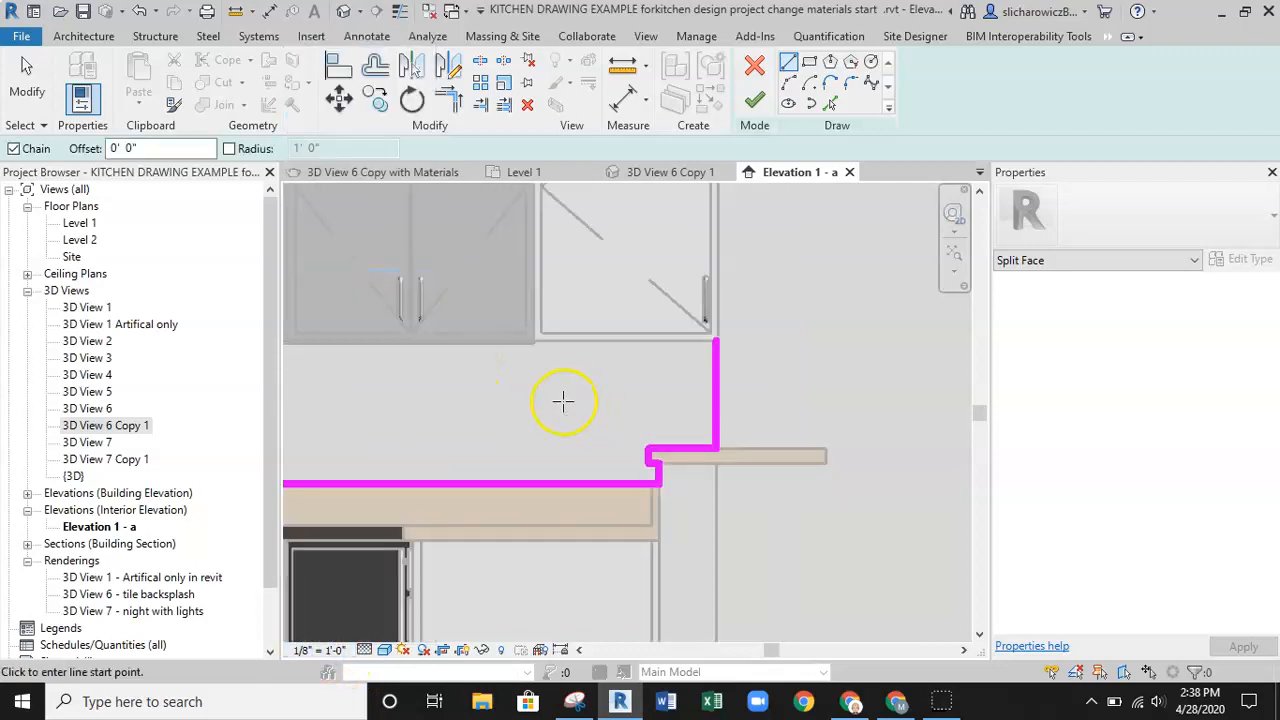
middle_drag(563, 401, 635, 389)
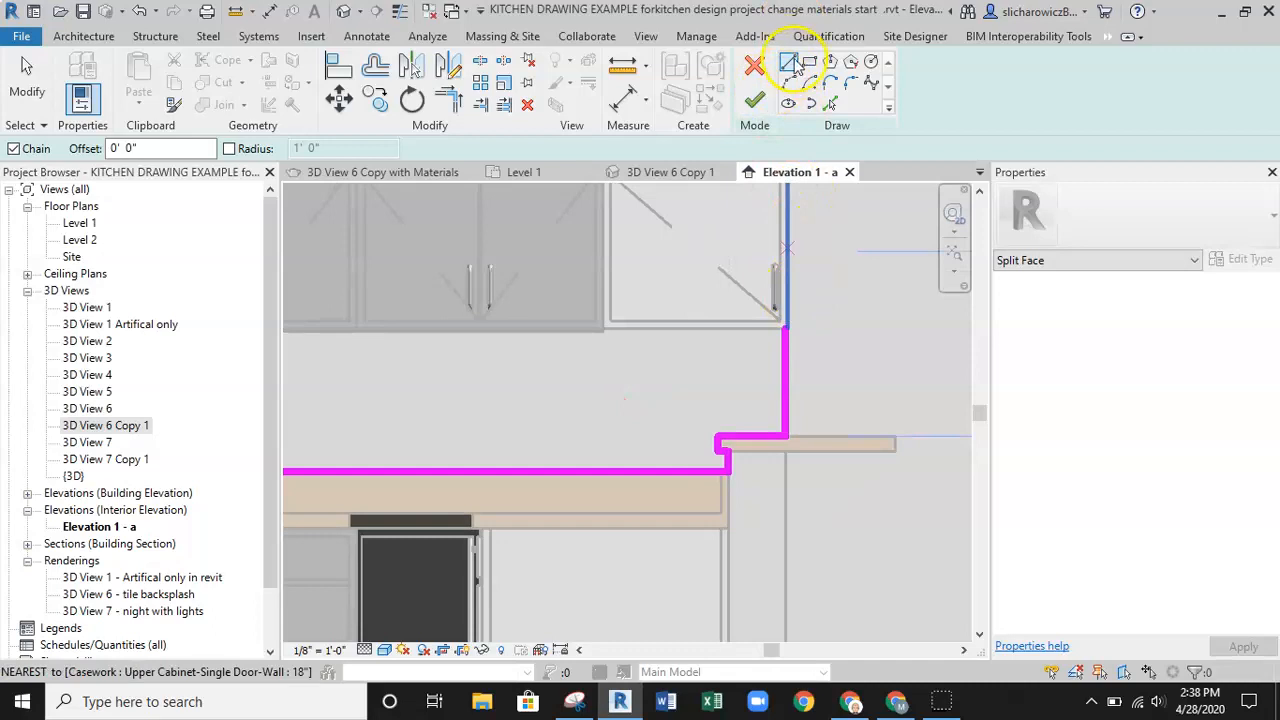
scroll(786, 337, up, 4)
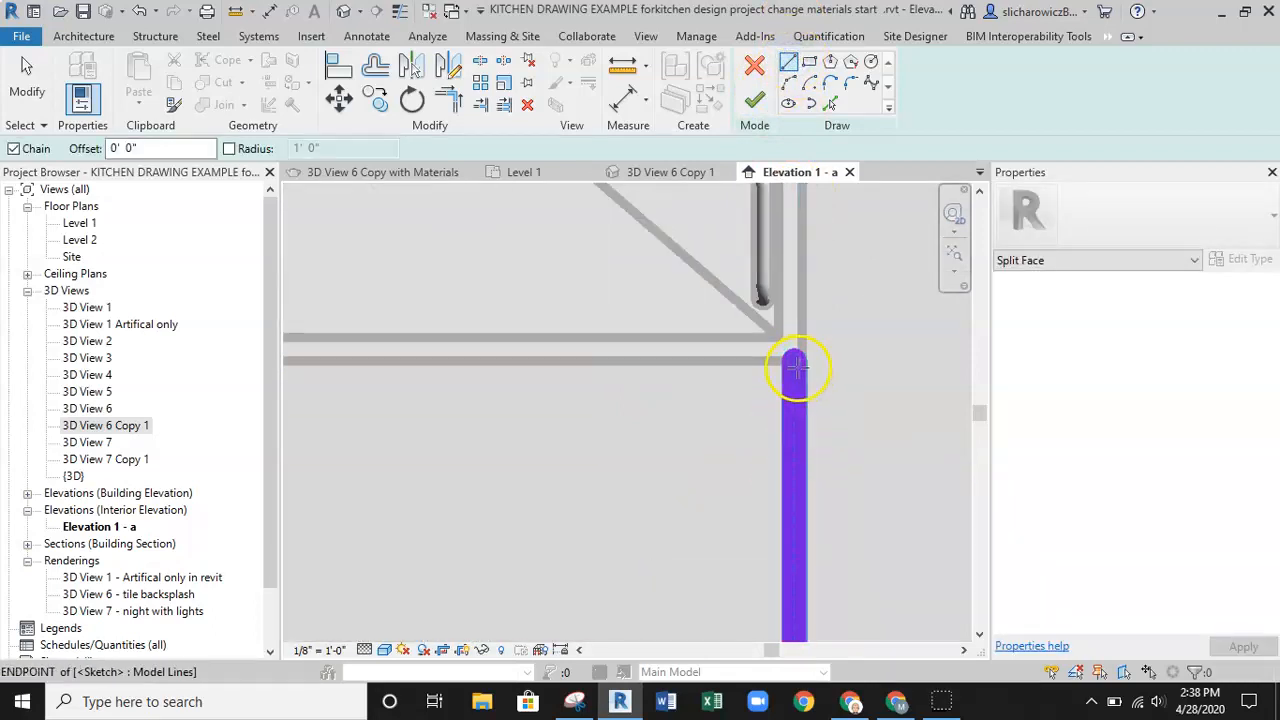
click(797, 362)
scroll(768, 363, down, 5)
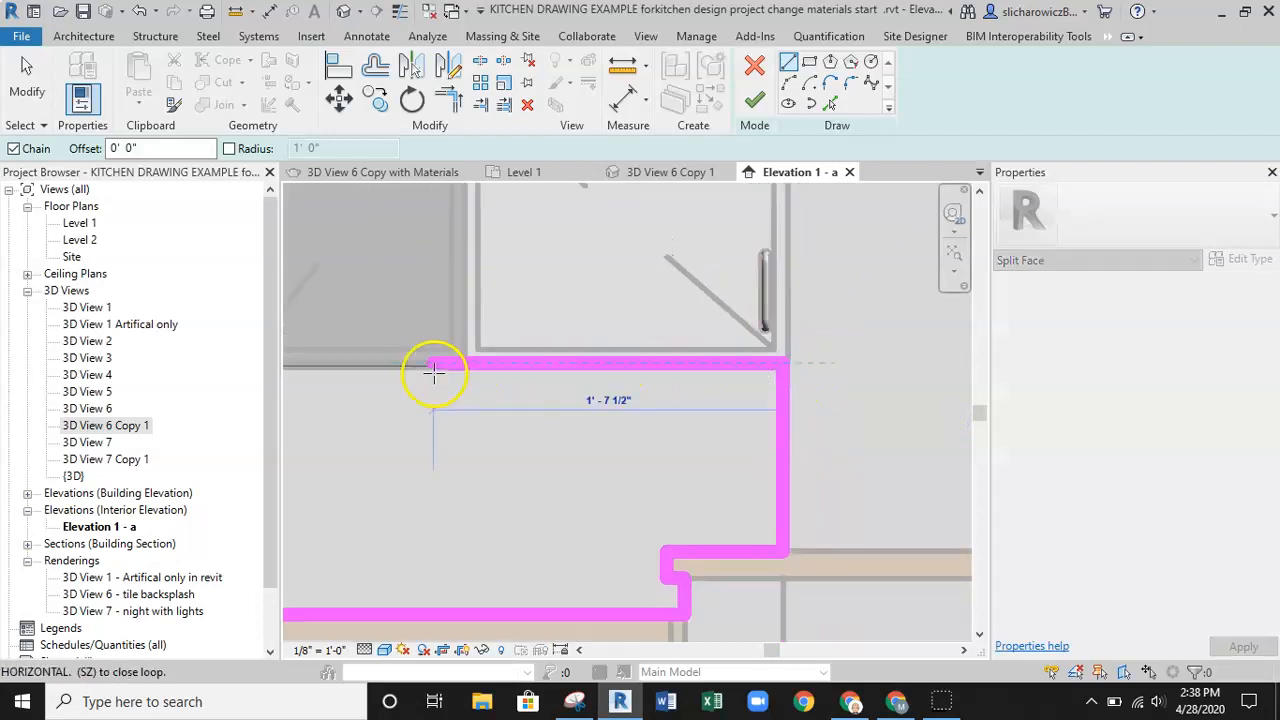
key(Escape)
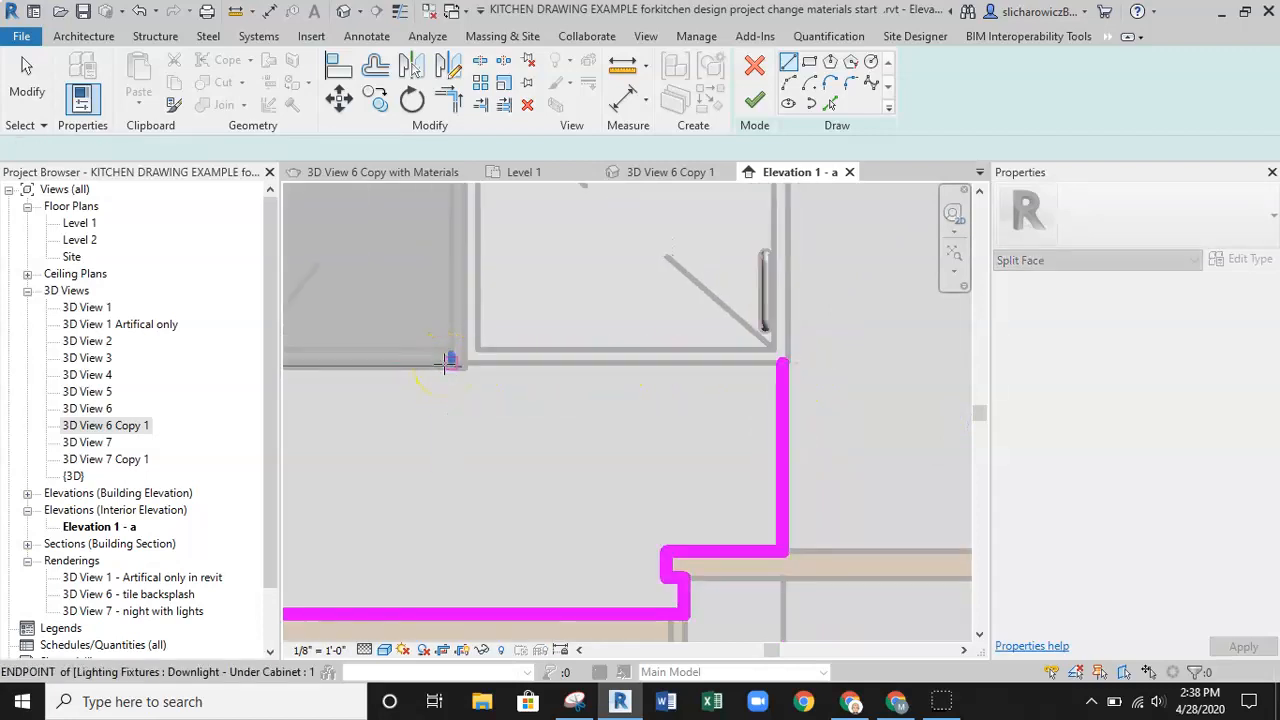
Return the view scale to 1/2" = 1'-0" and draw the boundary's upper line beneath the upper cabinets to their far left end.
click(326, 651)
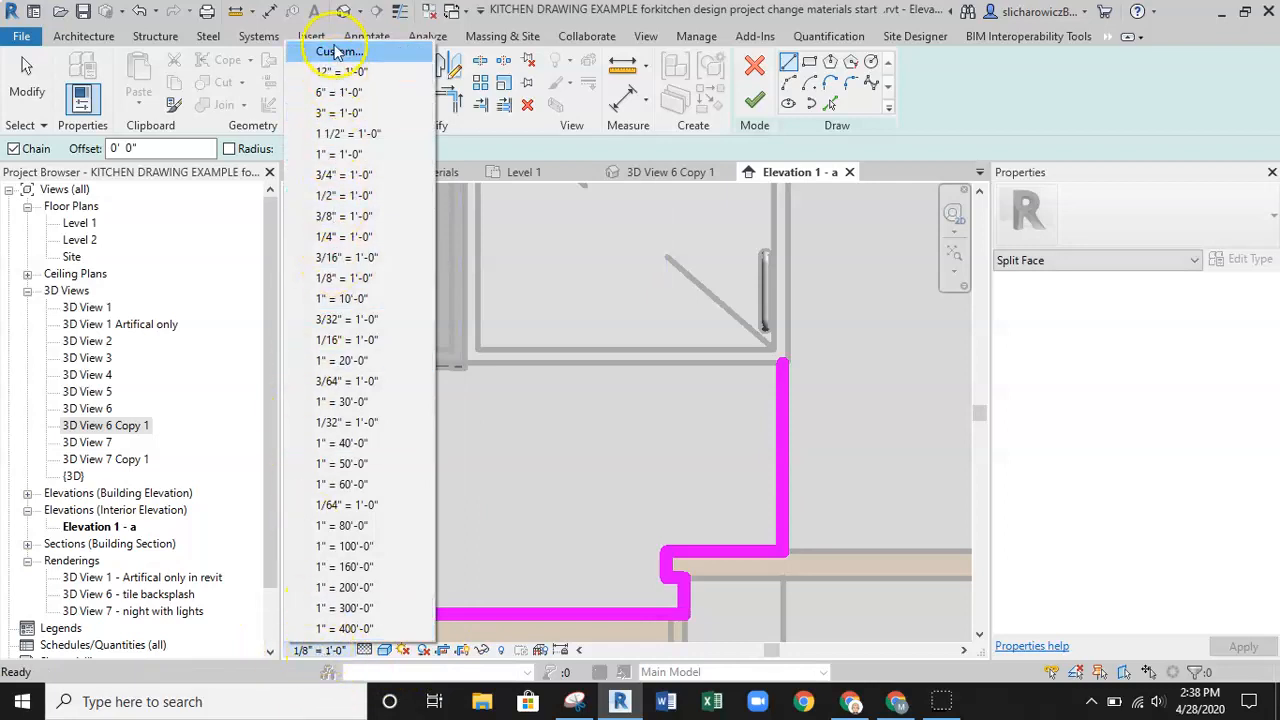
click(362, 196)
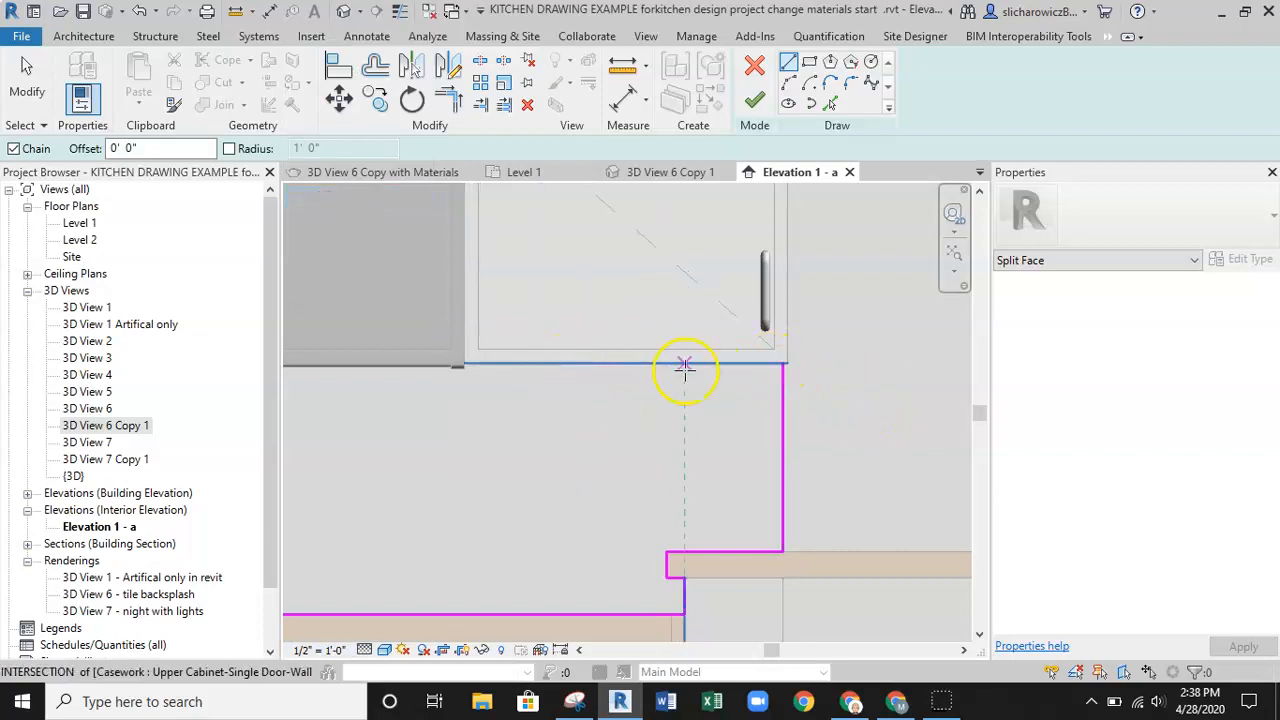
click(784, 364)
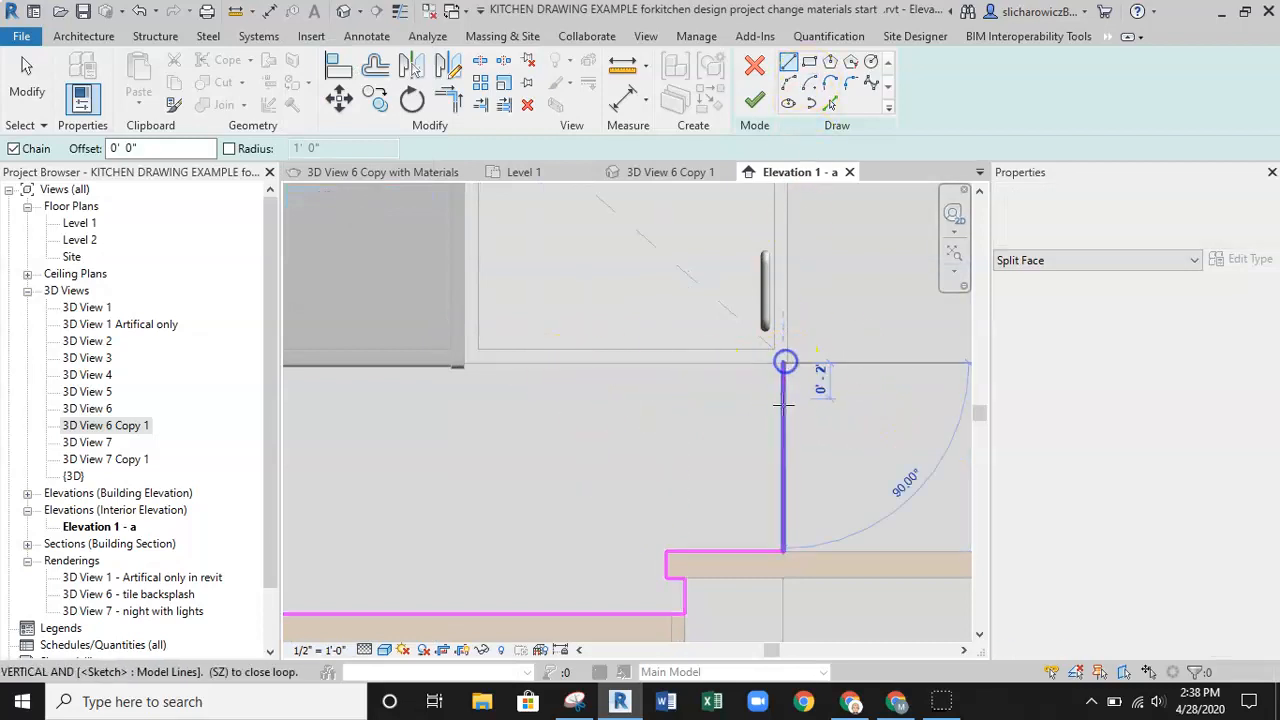
scroll(725, 397, down, 2)
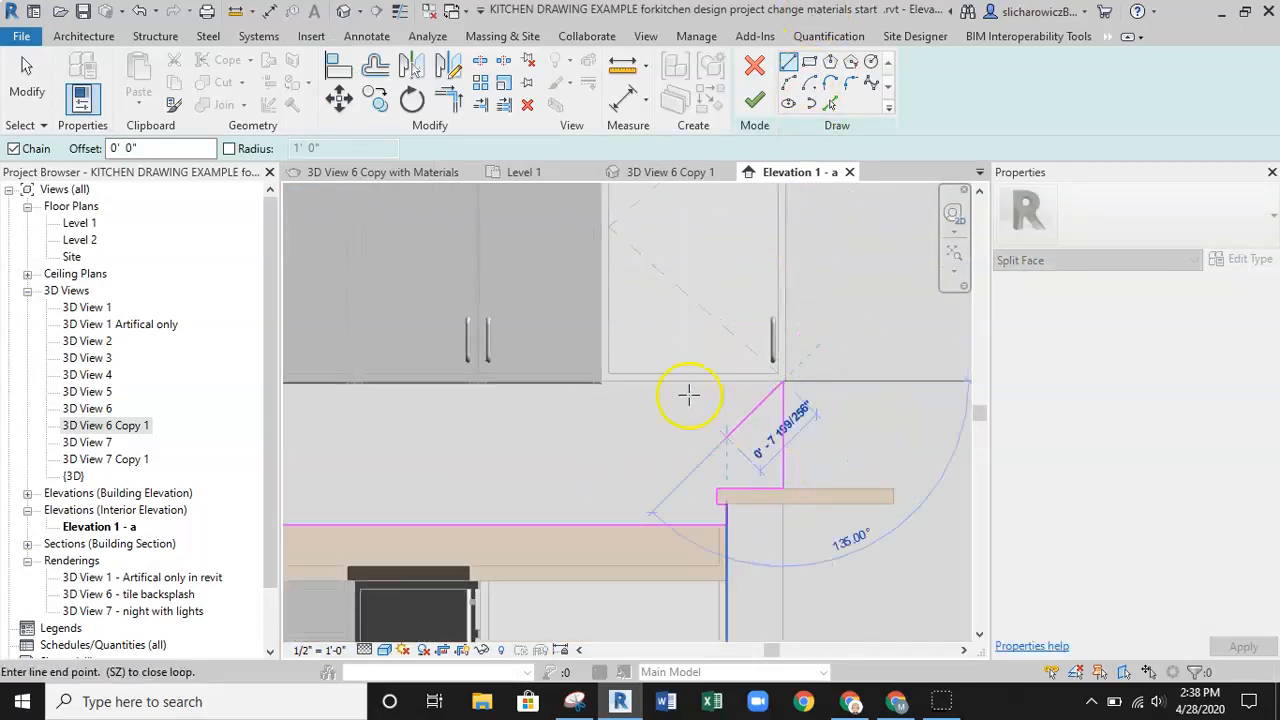
scroll(672, 396, down, 4)
scroll(957, 408, down, 3)
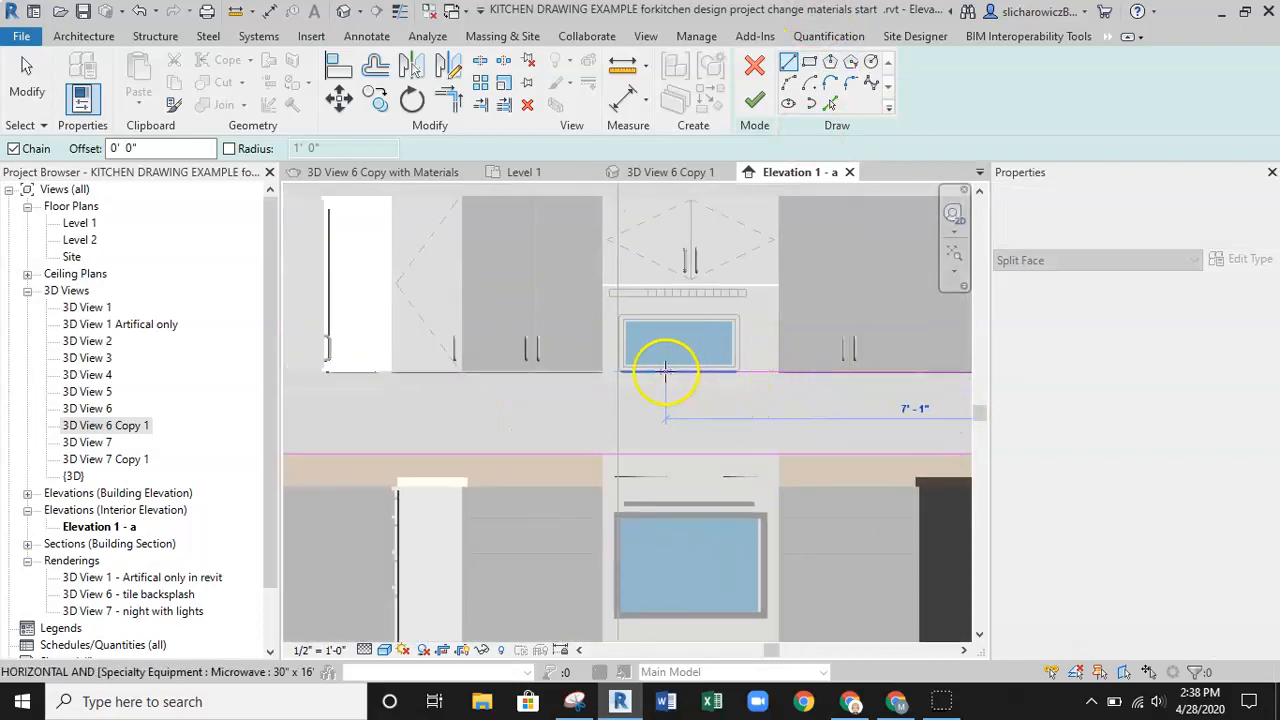
scroll(894, 366, up, 3)
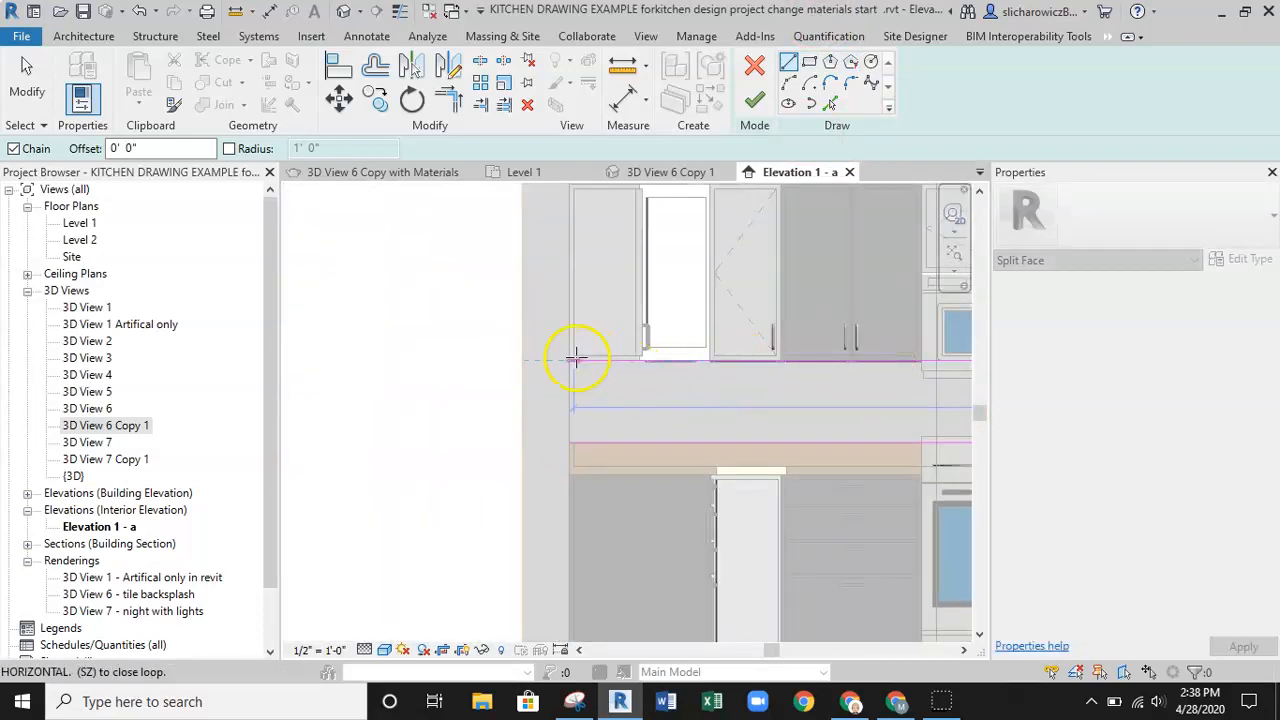
scroll(572, 357, up, 3)
click(557, 367)
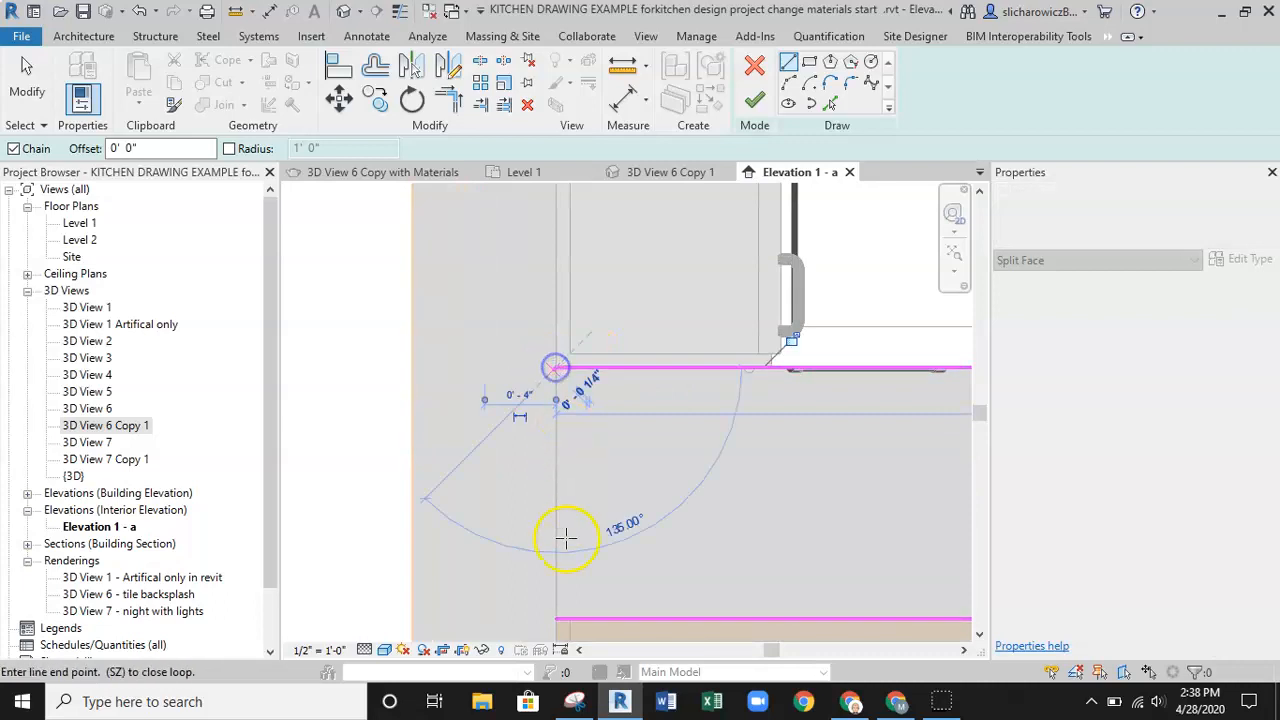
Close the boundary with a vertical line down to the countertop line at its left end and finish the Split Face sketch.
click(556, 619)
scroll(608, 464, down, 5)
mouse_move(820, 486)
middle_down()
mouse_move(834, 499)
mouse_move(694, 477)
middle_up()
scroll(700, 455, up, 4)
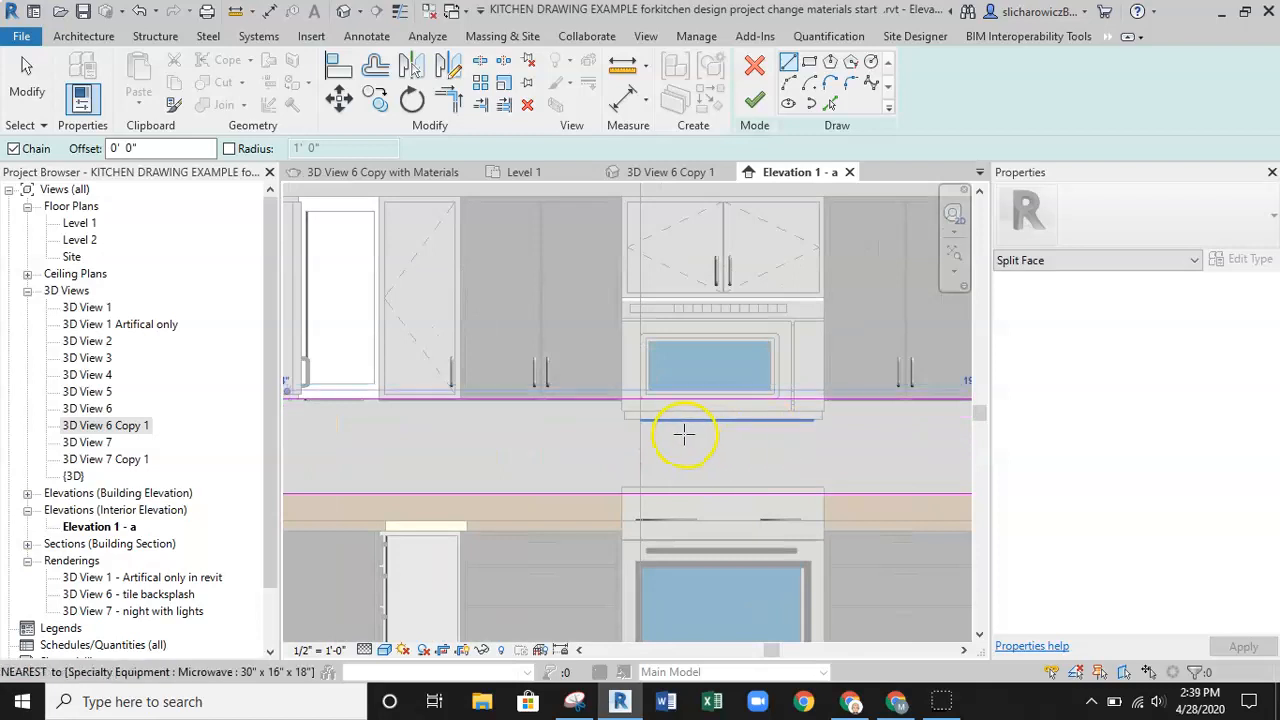
scroll(730, 440, down, 2)
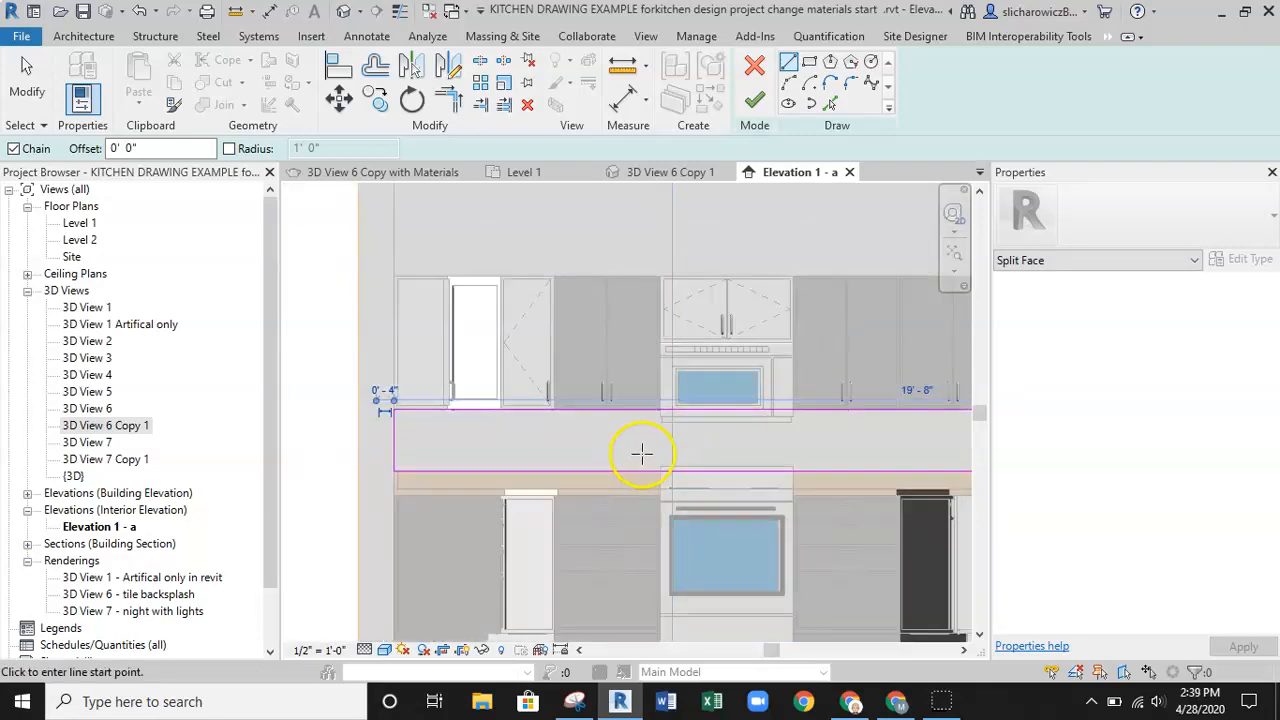
scroll(720, 448, down, 3)
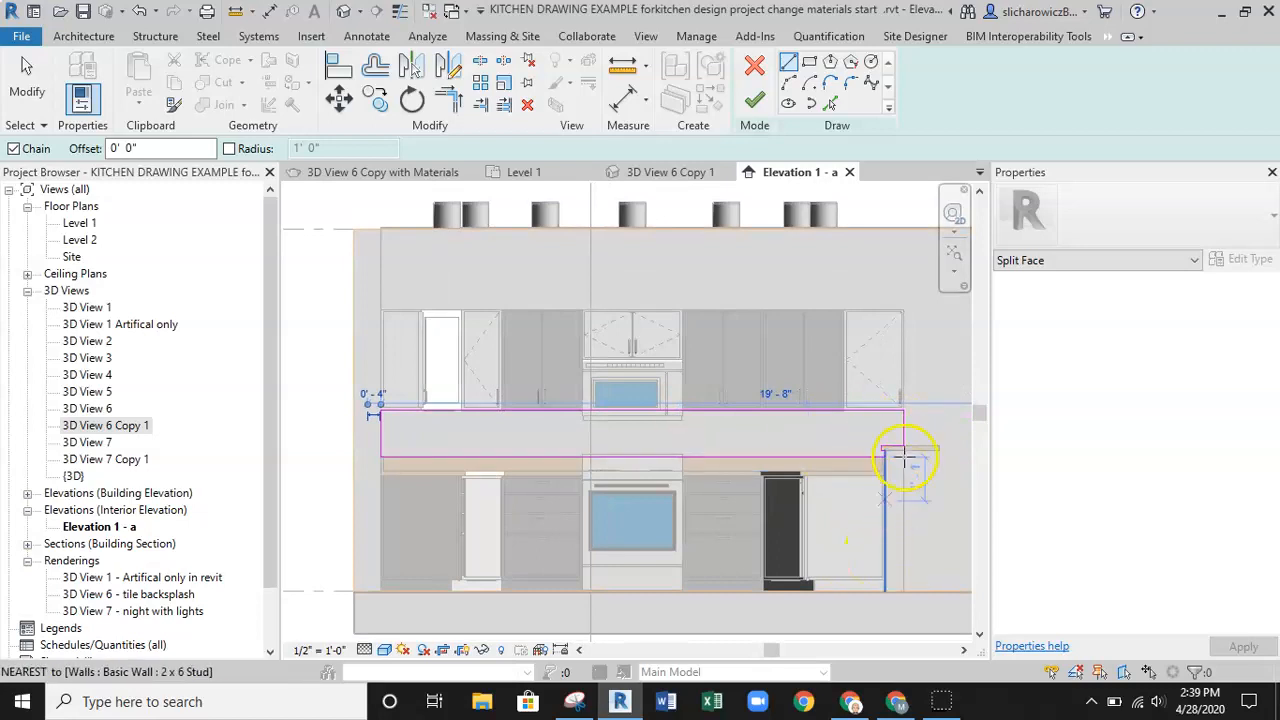
scroll(900, 450, up, 3)
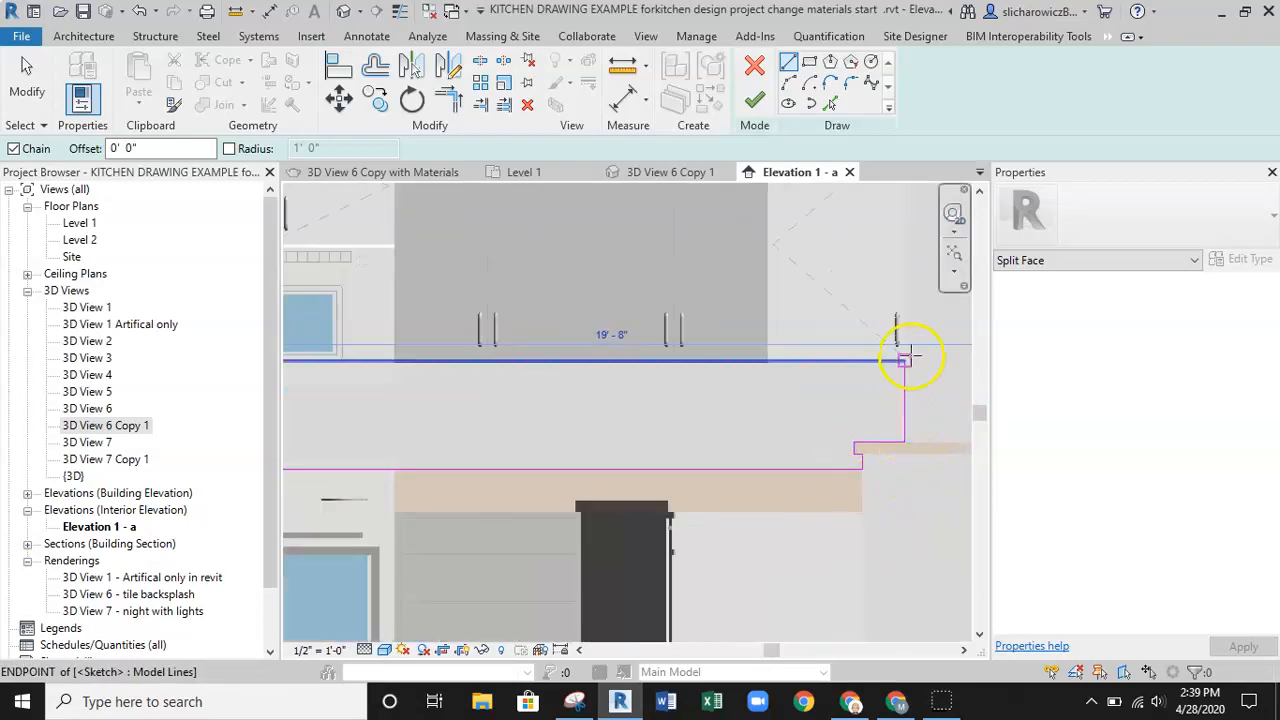
scroll(898, 458, down, 4)
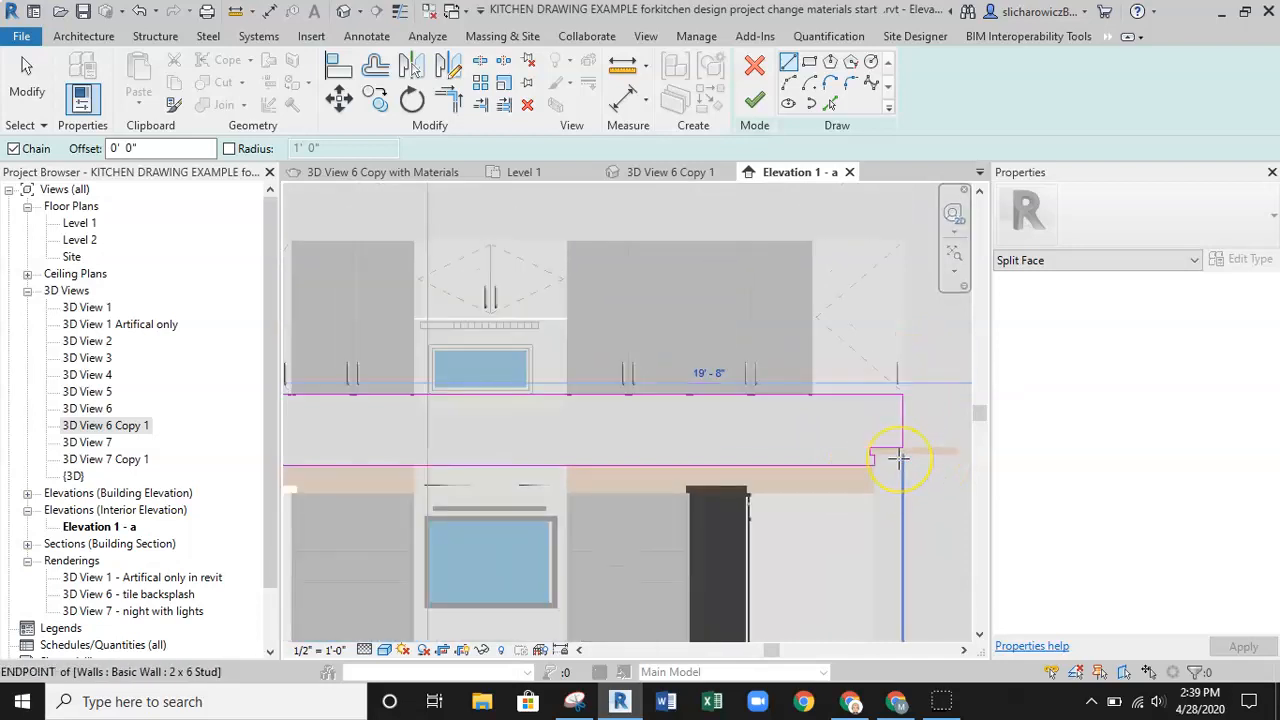
click(757, 100)
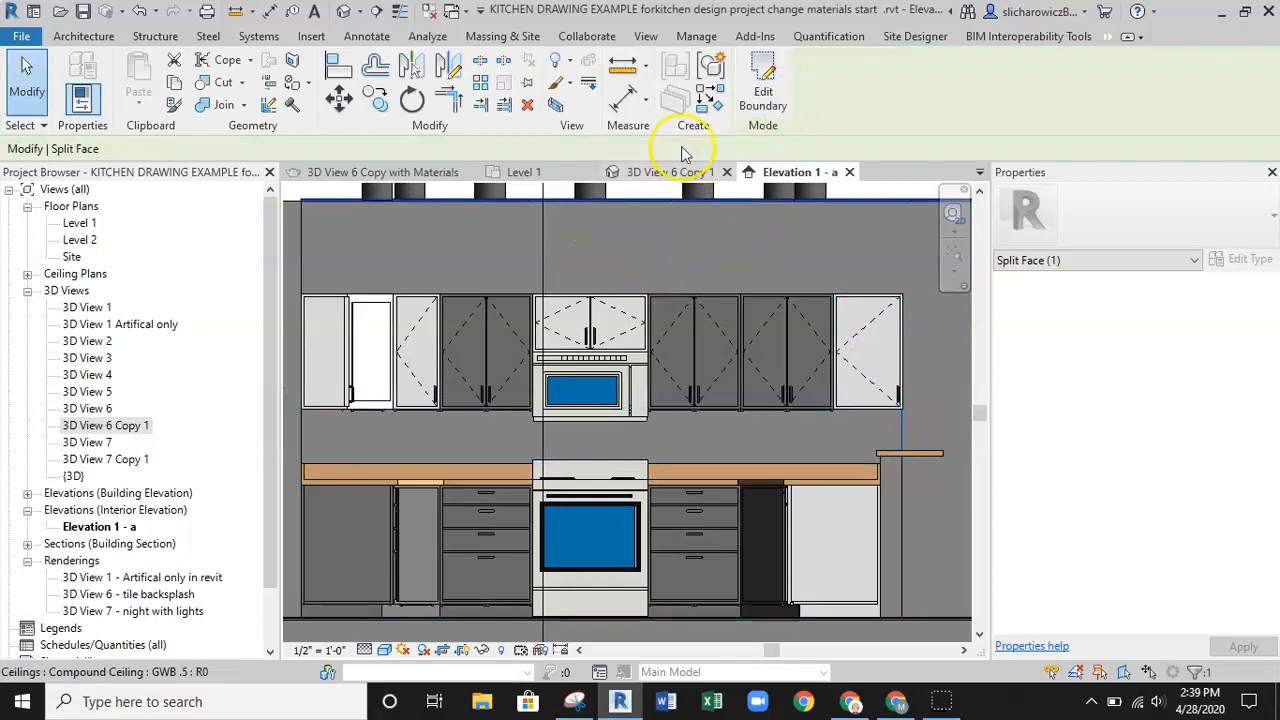
Search the Paint materials for tile and paint the split backsplash face with Tile, Stone and Ceramic mix.
scroll(681, 436, down, 1)
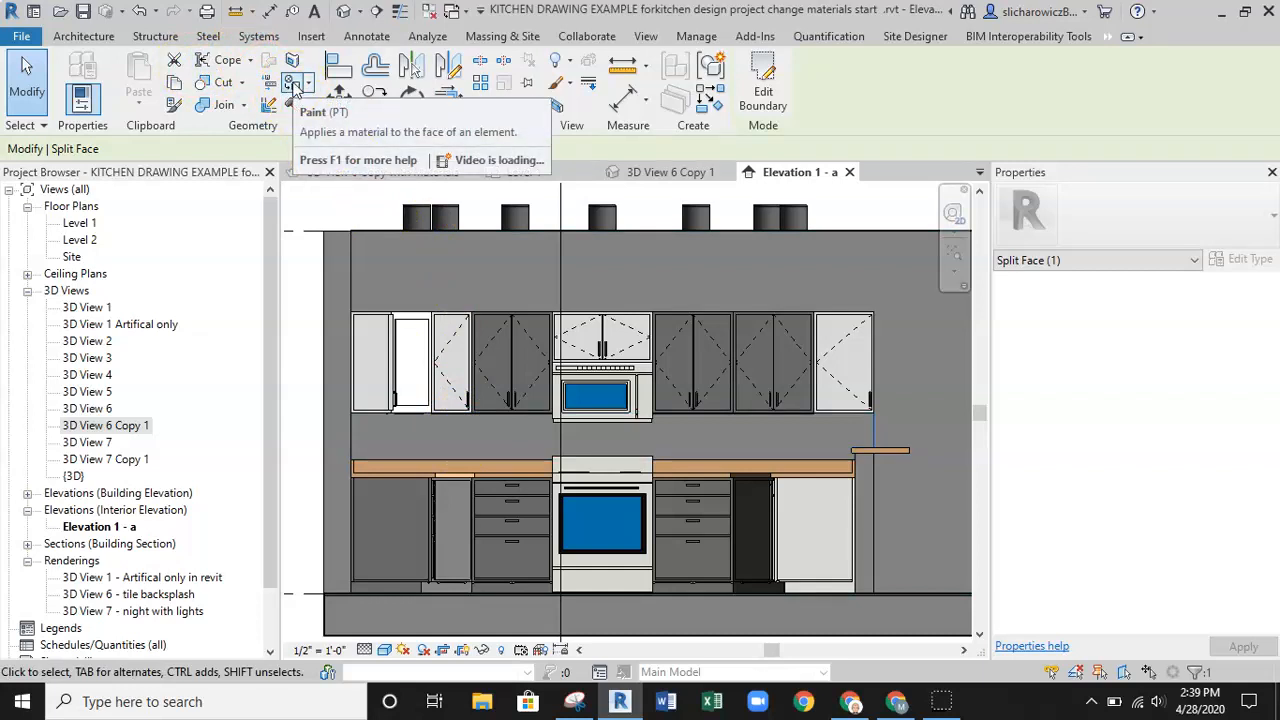
click(295, 87)
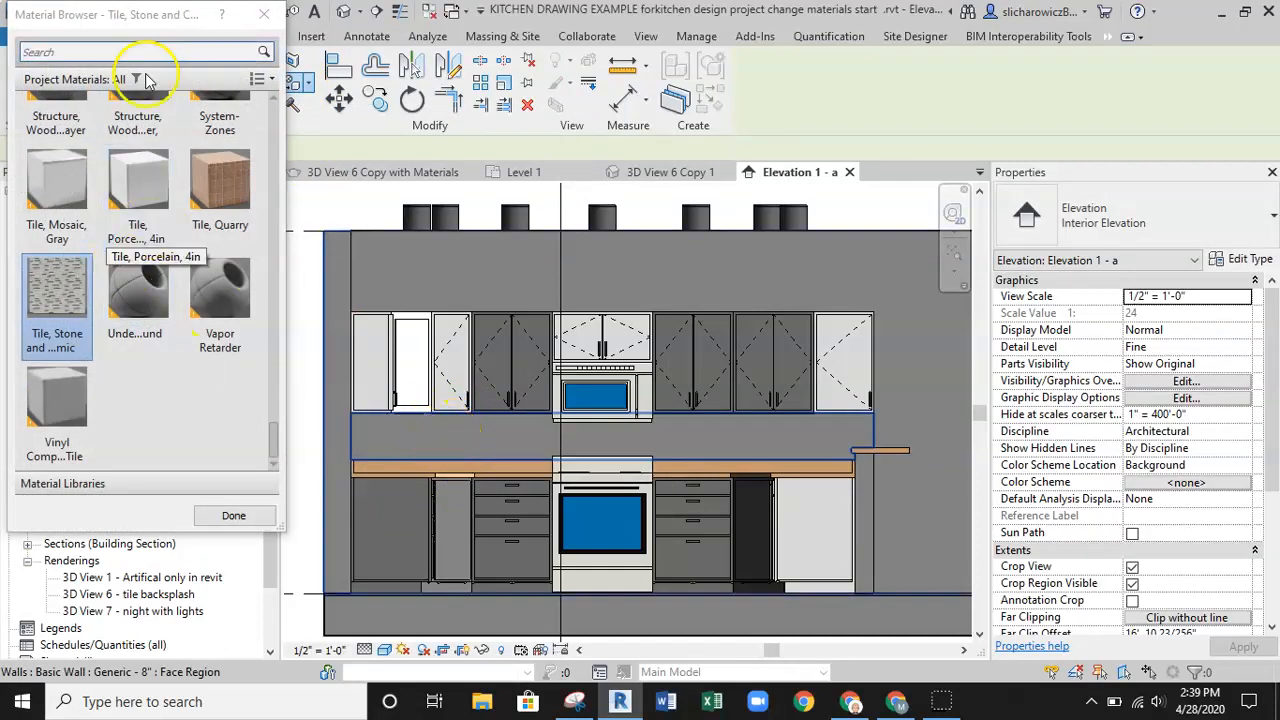
scroll(63, 170, up, 1)
scroll(100, 215, up, 5)
scroll(137, 260, down, 6)
scroll(128, 334, up, 1)
click(95, 53)
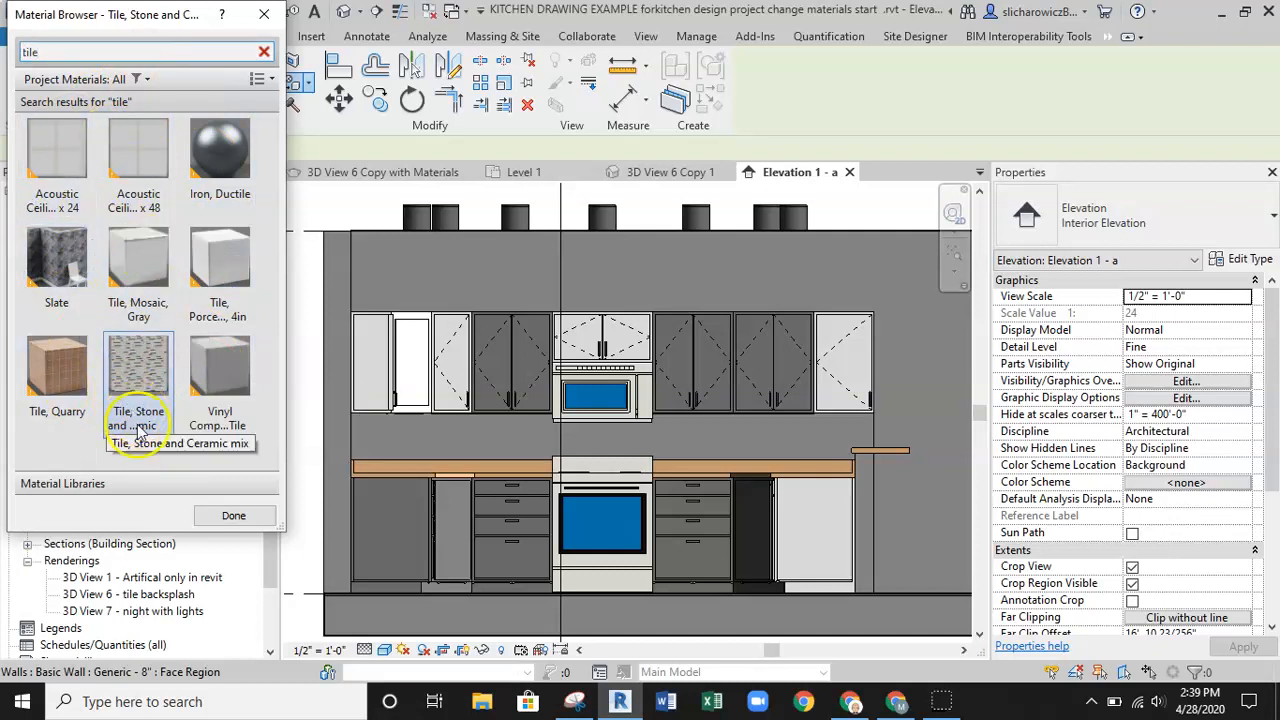
mouse_move(142, 372)
mouse_down()
mouse_move(500, 486)
mouse_move(408, 458)
mouse_move(413, 444)
mouse_up()
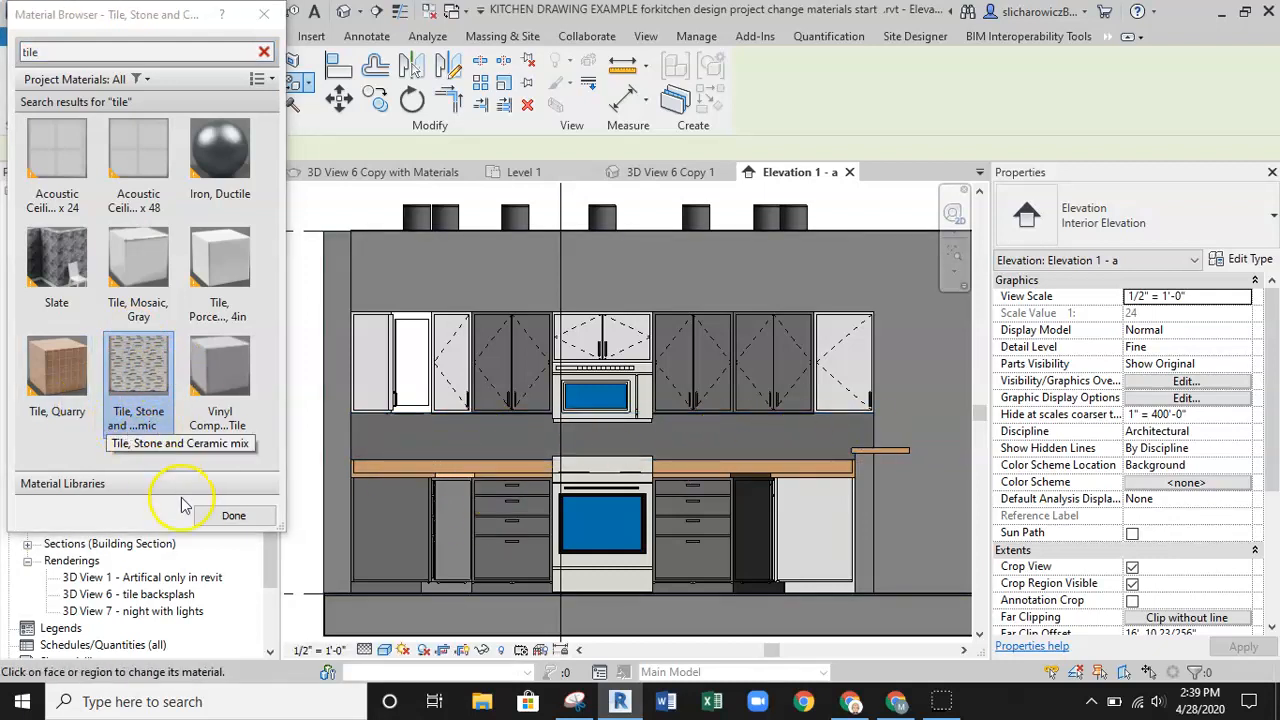
click(234, 517)
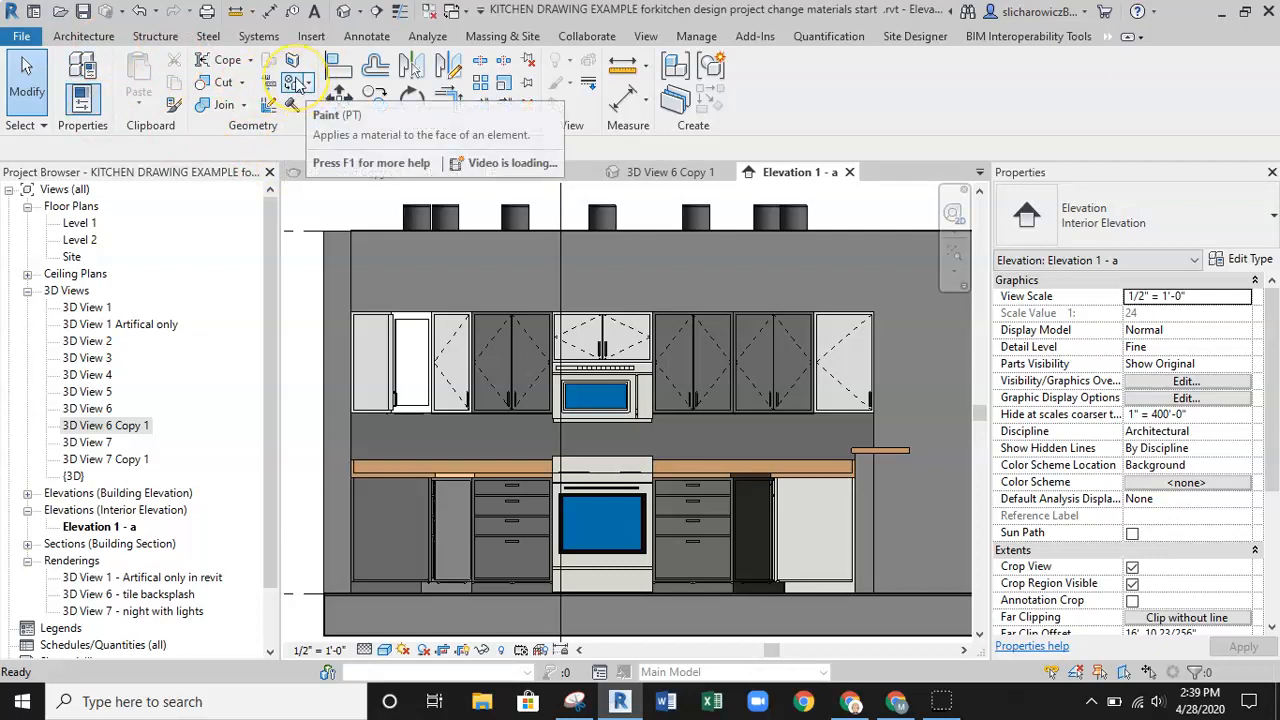
Open the project's Material Browser with the material libraries expanded and search for tile.
click(694, 37)
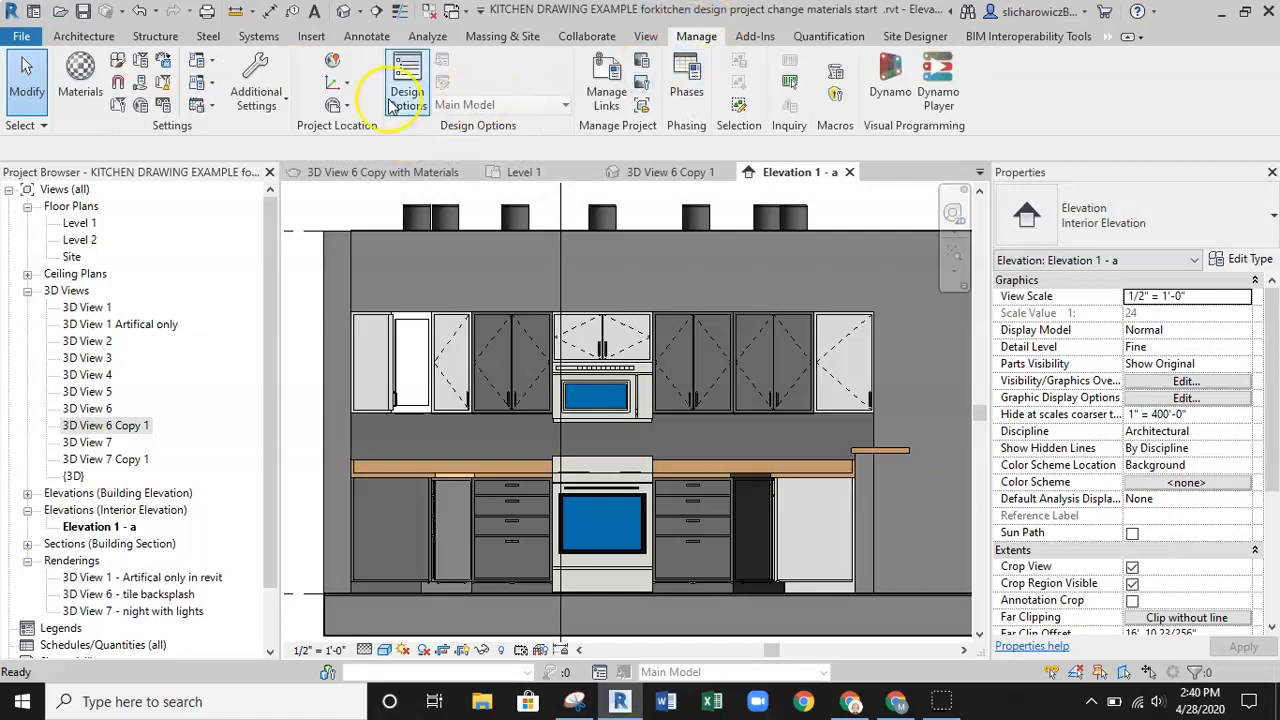
click(88, 86)
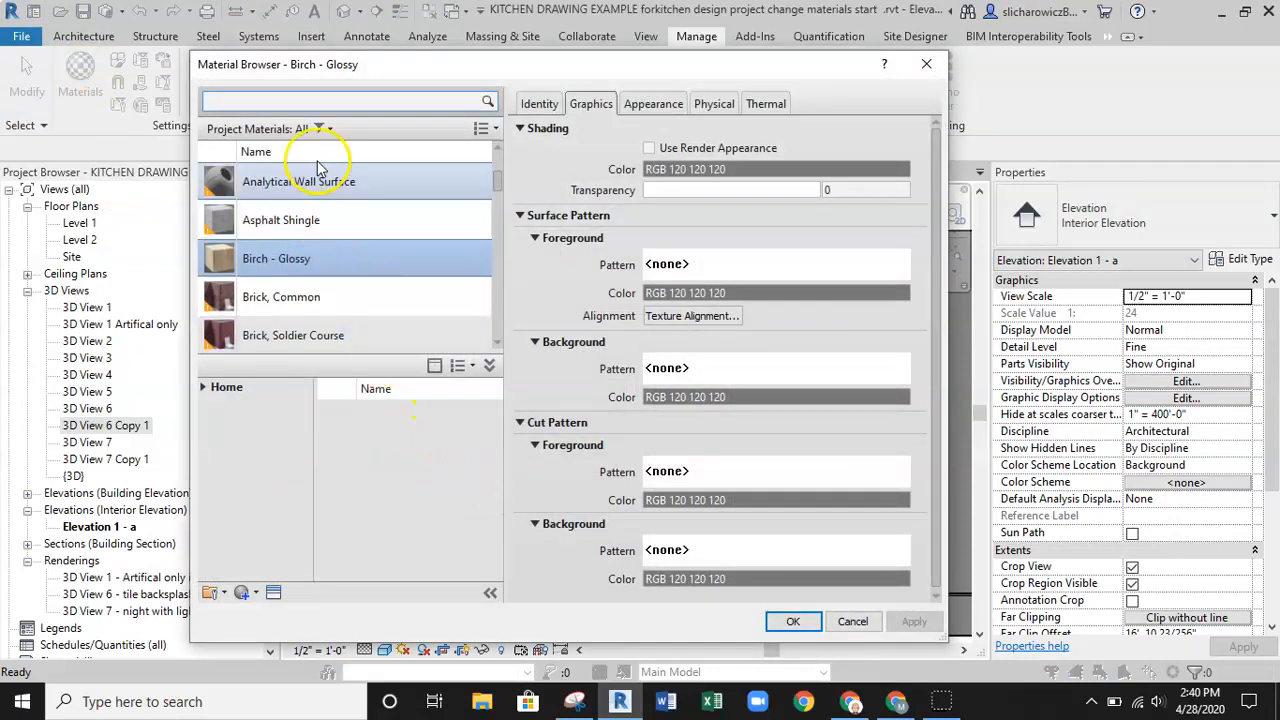
click(493, 367)
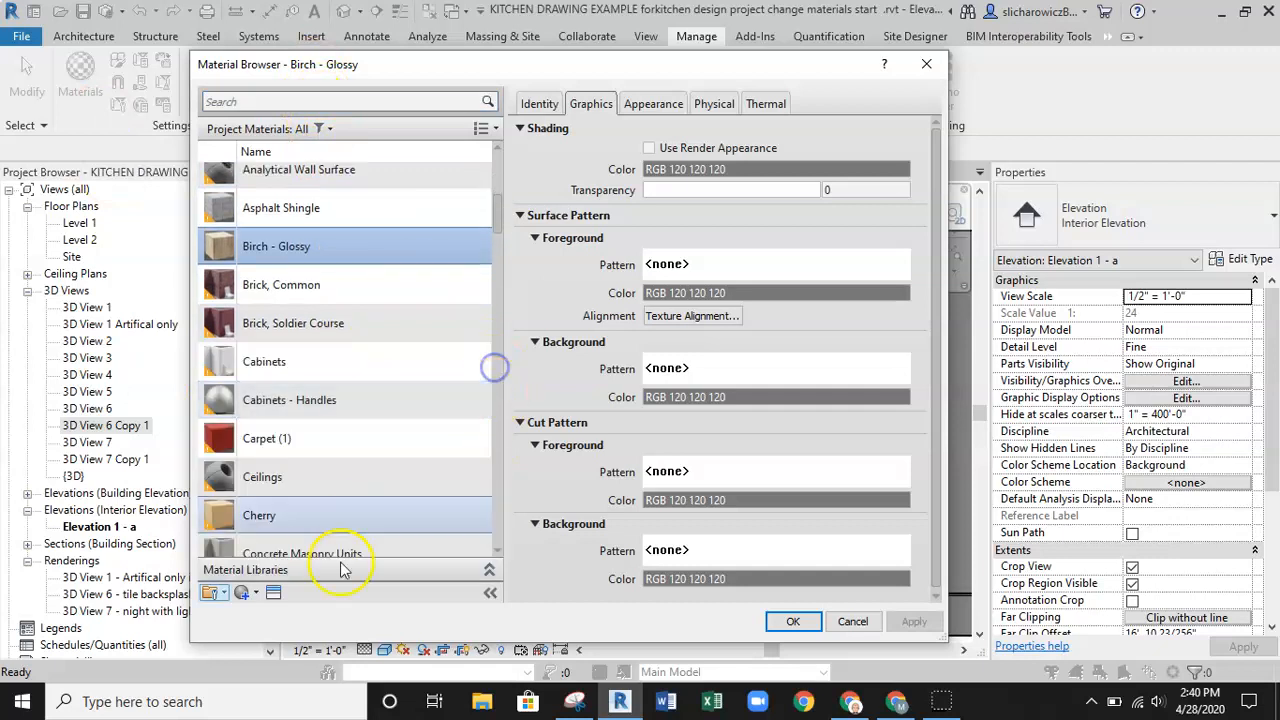
click(491, 571)
click(277, 97)
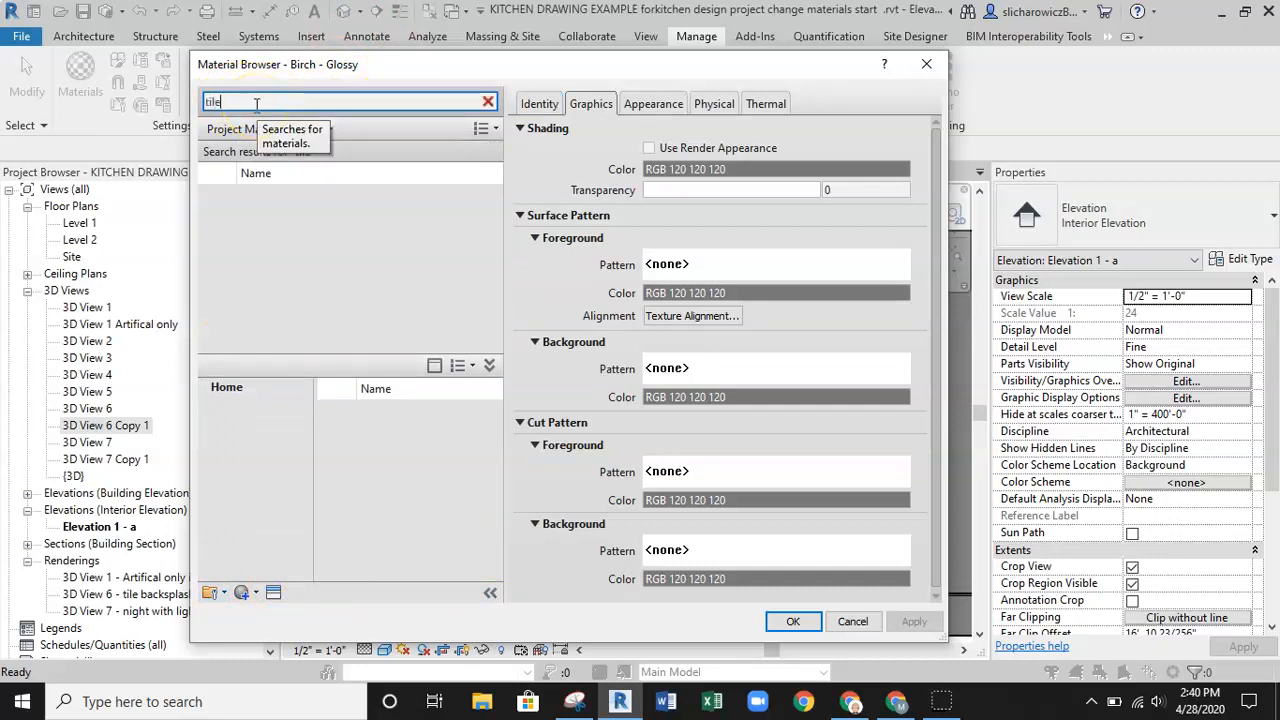
click(247, 258)
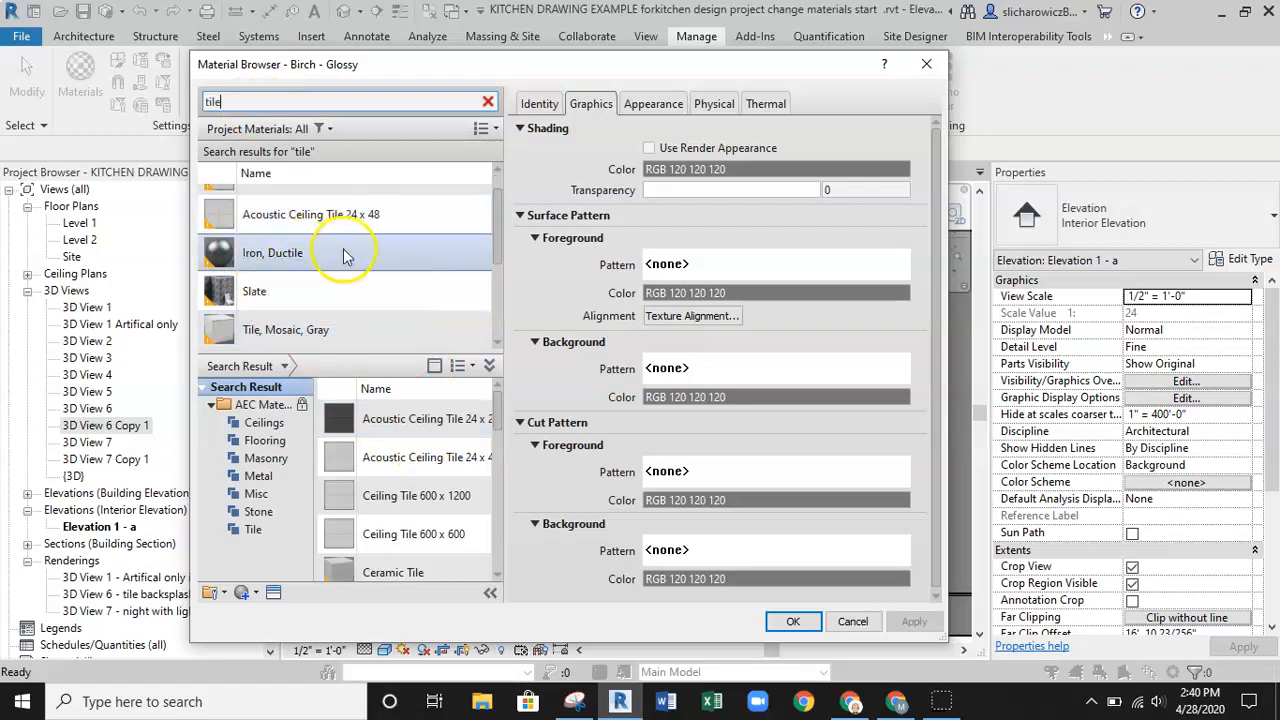
Browse the project and library tile materials, examining the appearance and texture image of Roofing, Tile.
scroll(370, 245, down, 3)
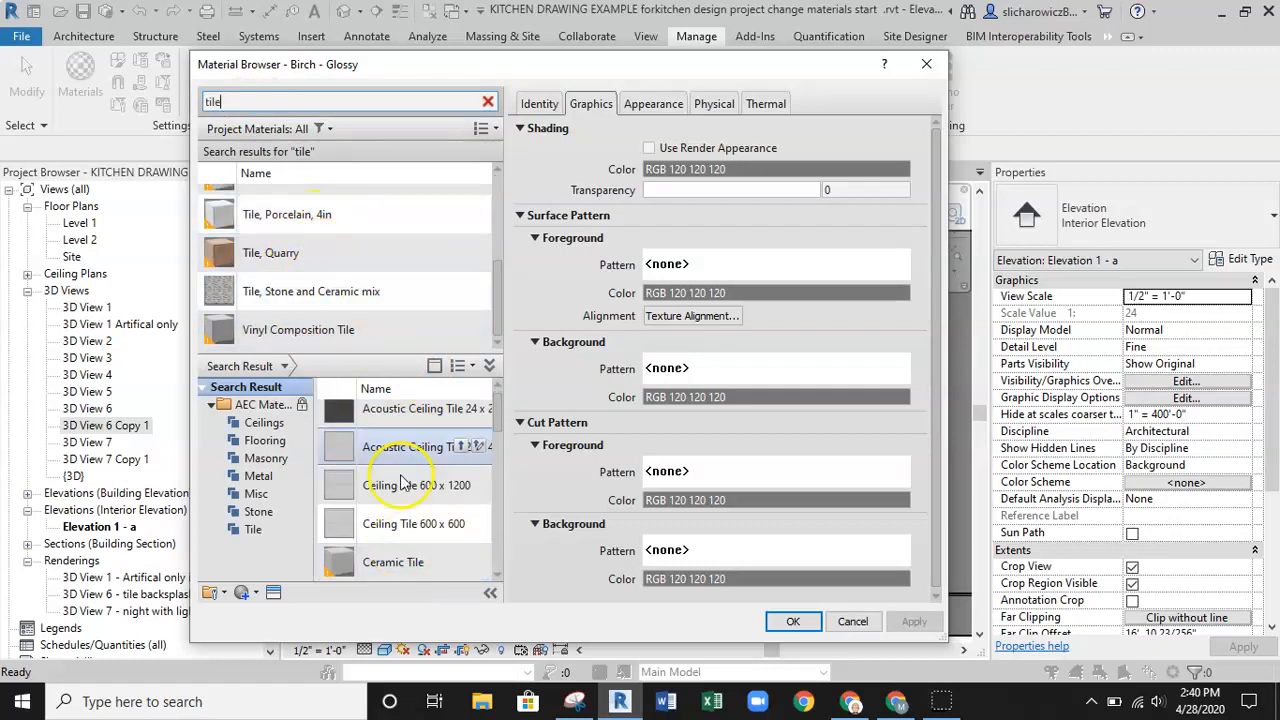
scroll(415, 520, down, 3)
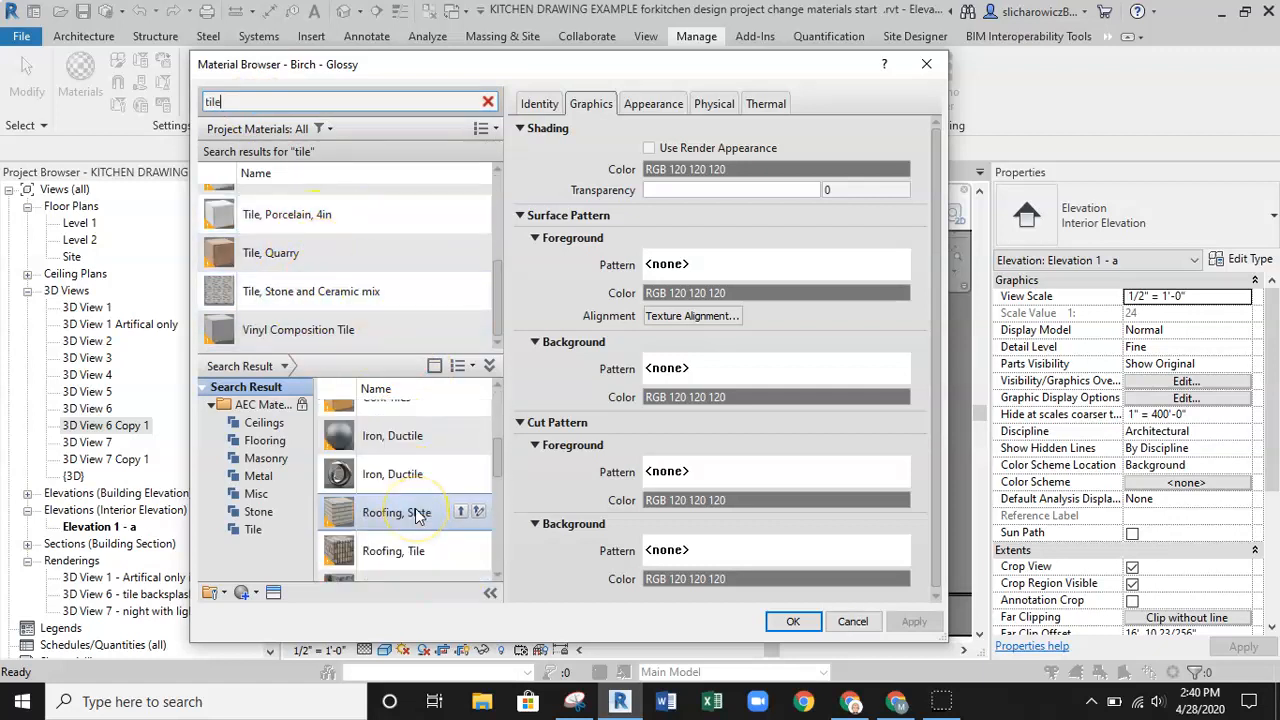
scroll(443, 566, down, 2)
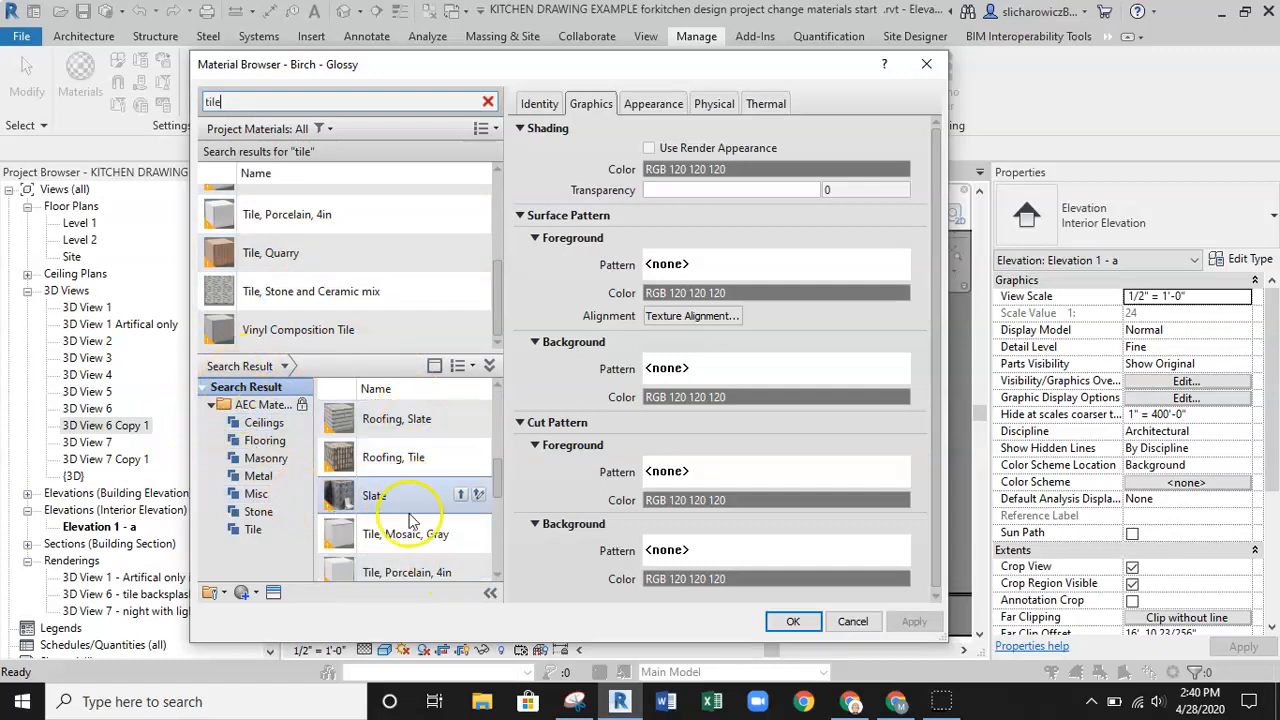
click(428, 460)
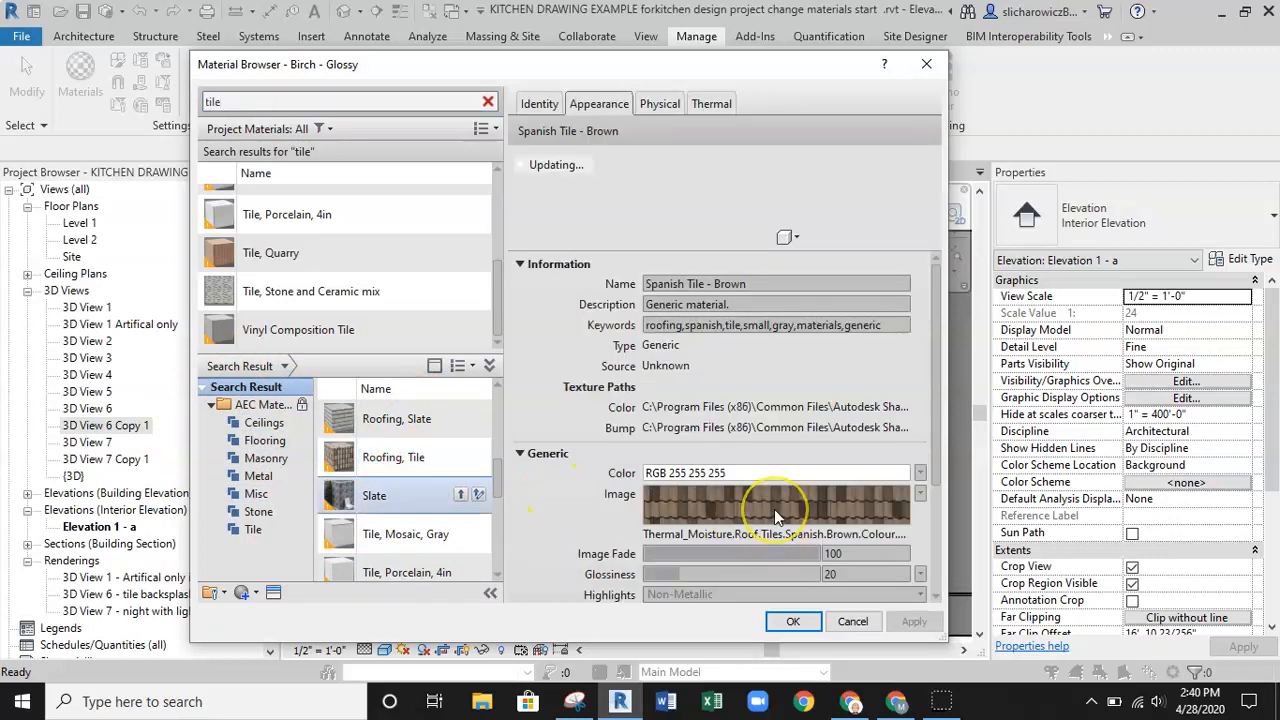
mouse_move(775, 515)
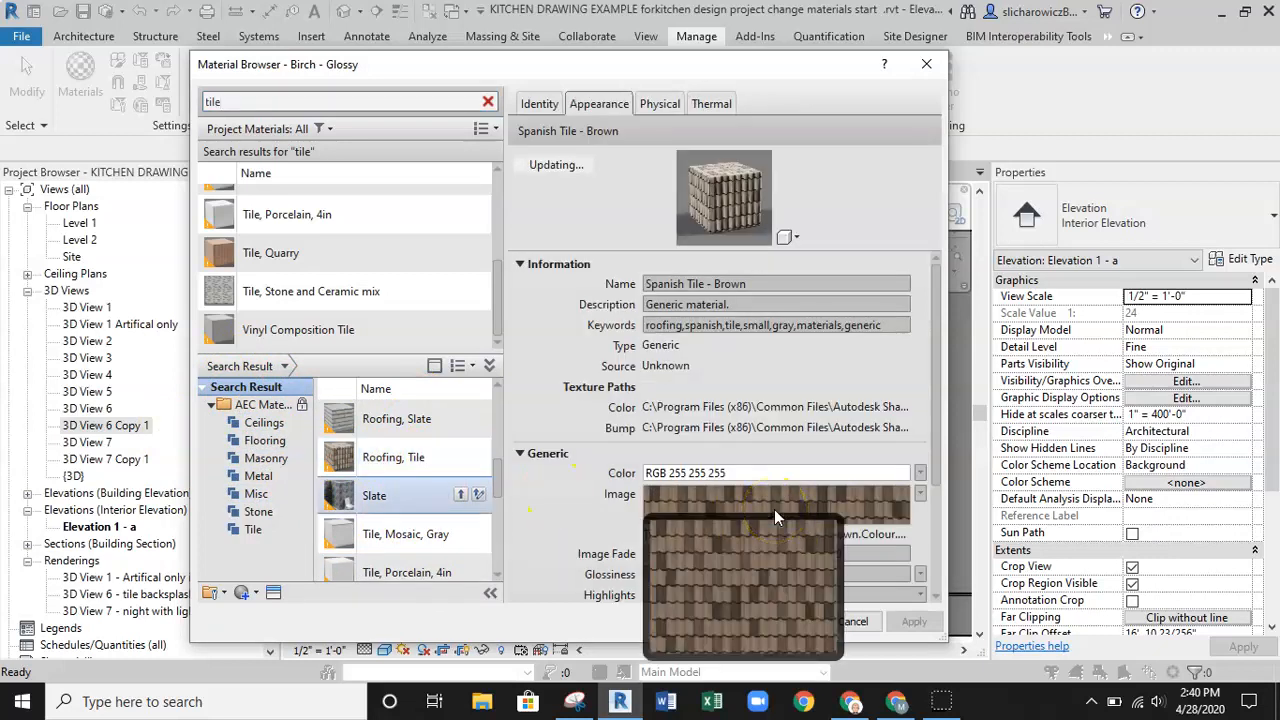
scroll(395, 465, down, 5)
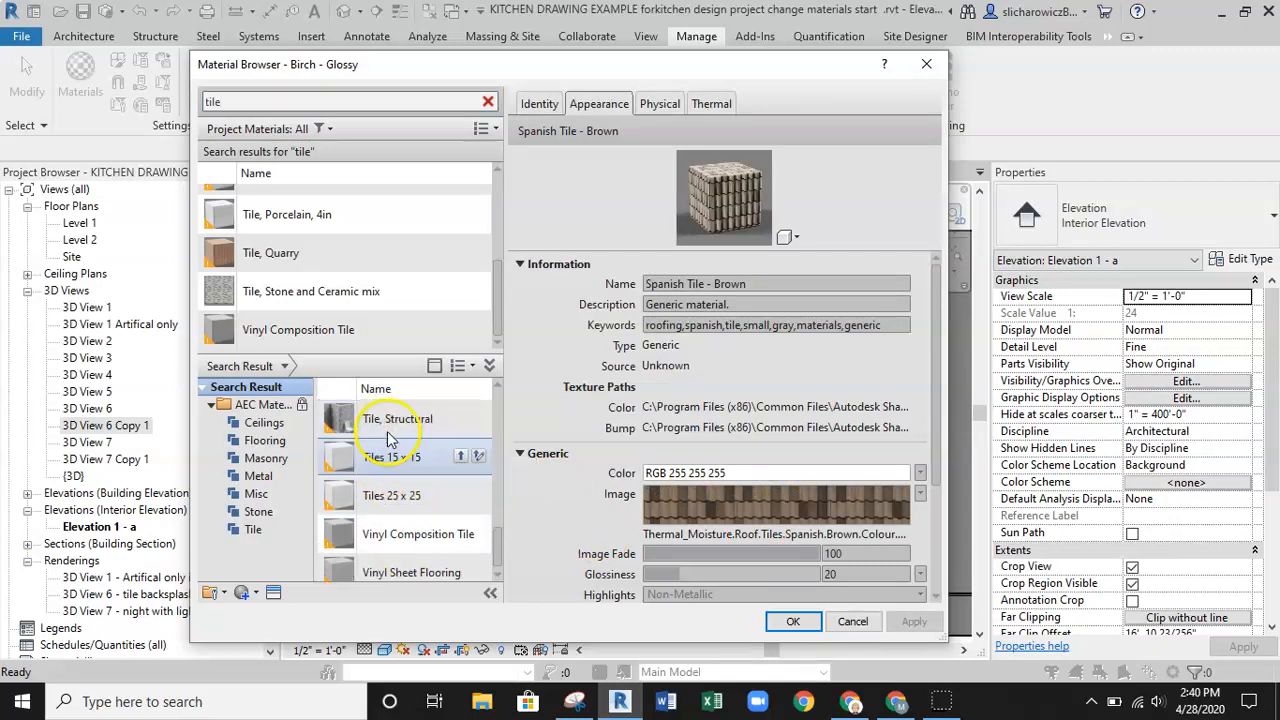
Browse the library tile materials further, examining the appearance and texture image of Tile, Quarry.
scroll(390, 440, up, 3)
click(391, 449)
mouse_move(831, 509)
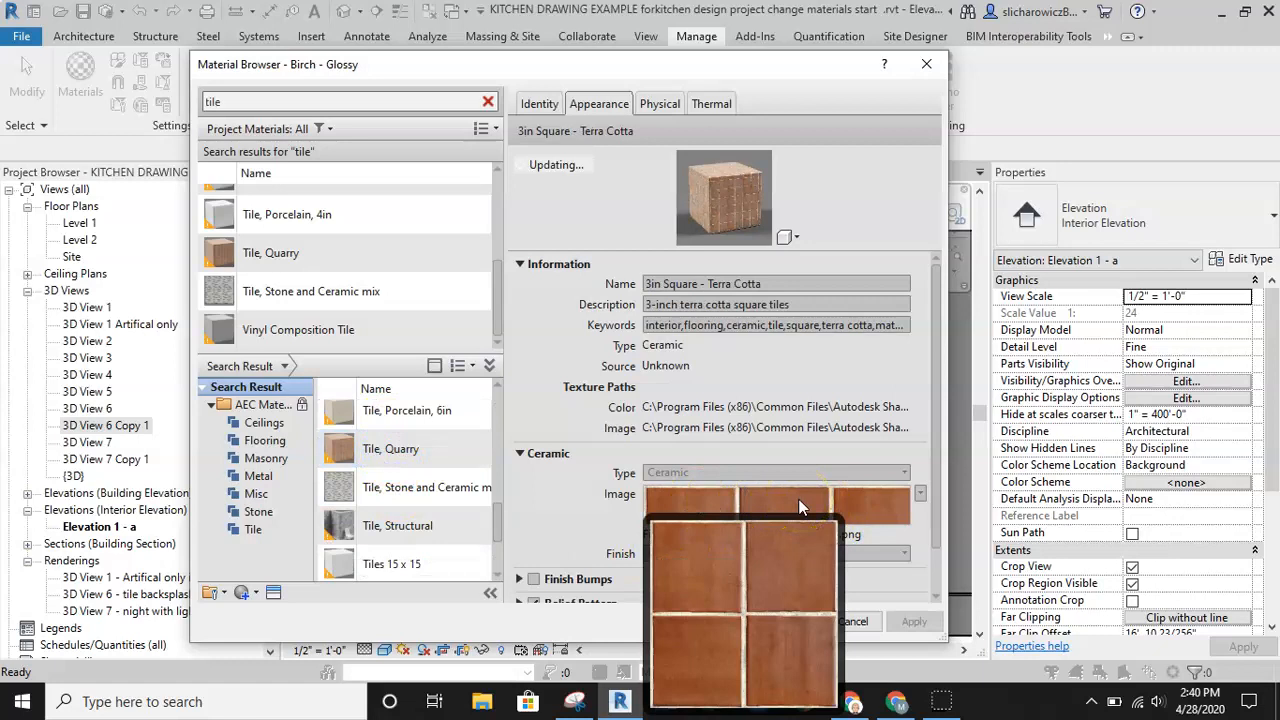
scroll(395, 450, down, 3)
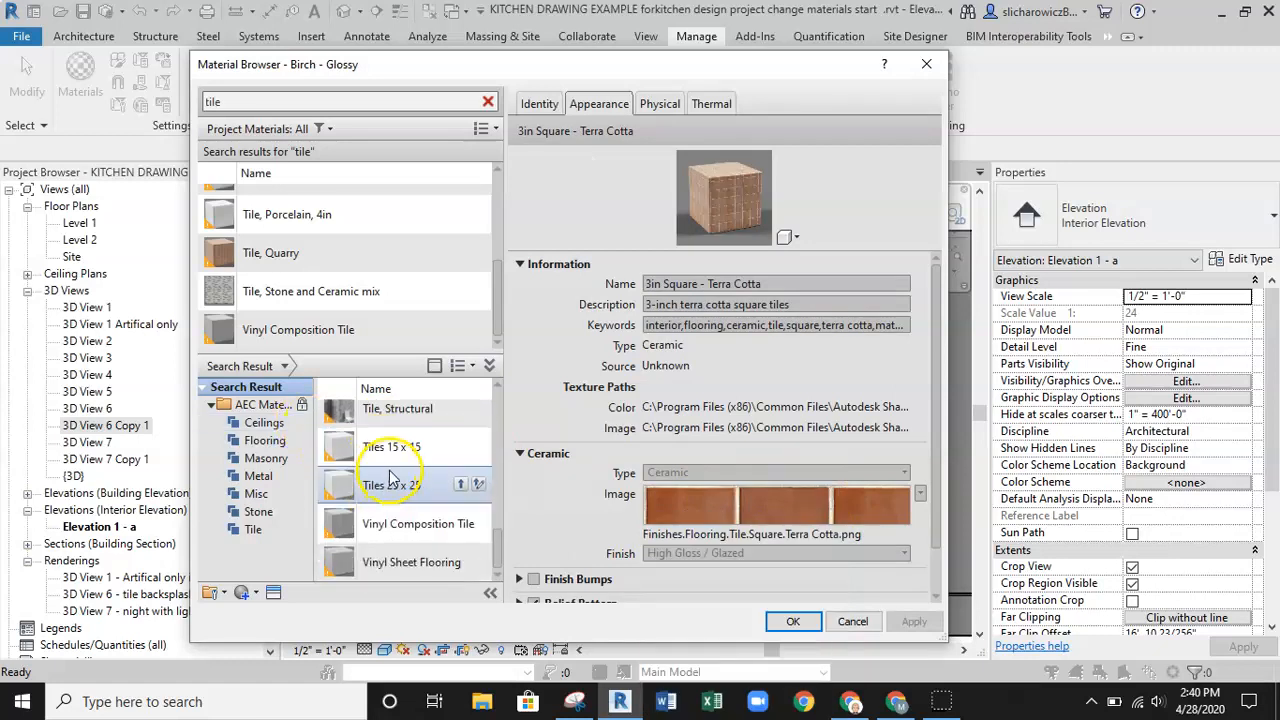
scroll(395, 490, up, 5)
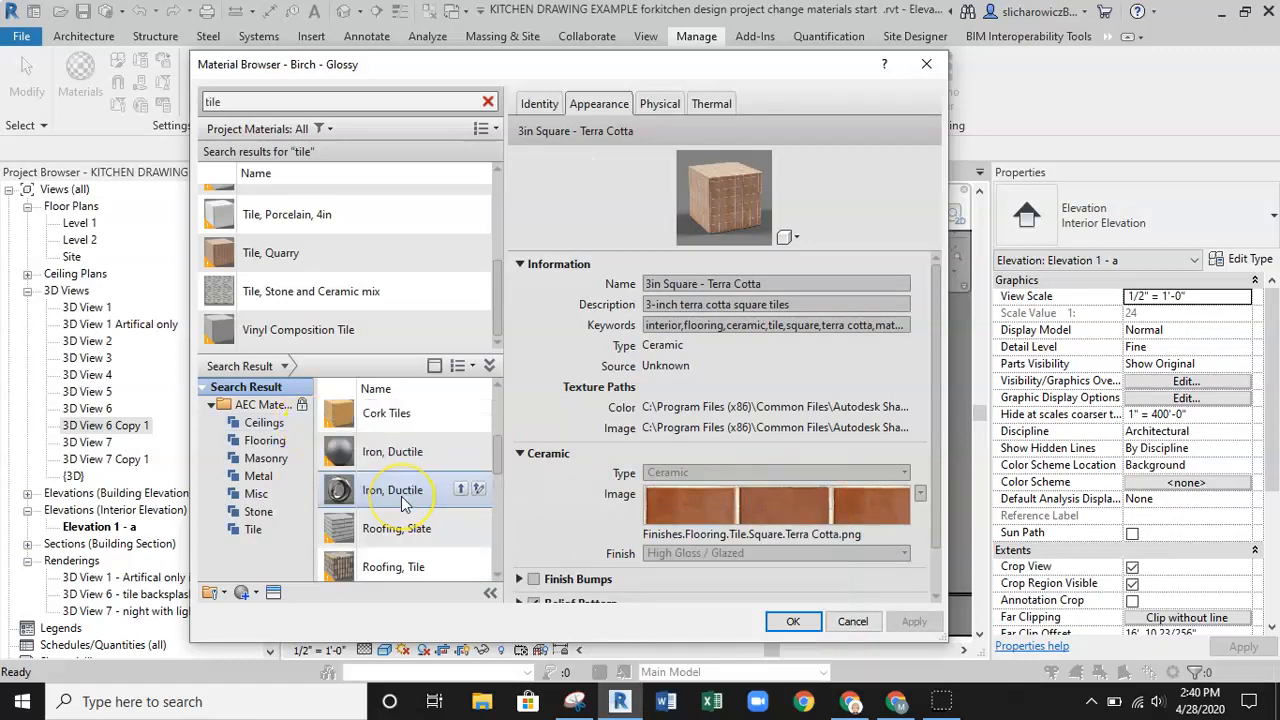
scroll(401, 496, up, 4)
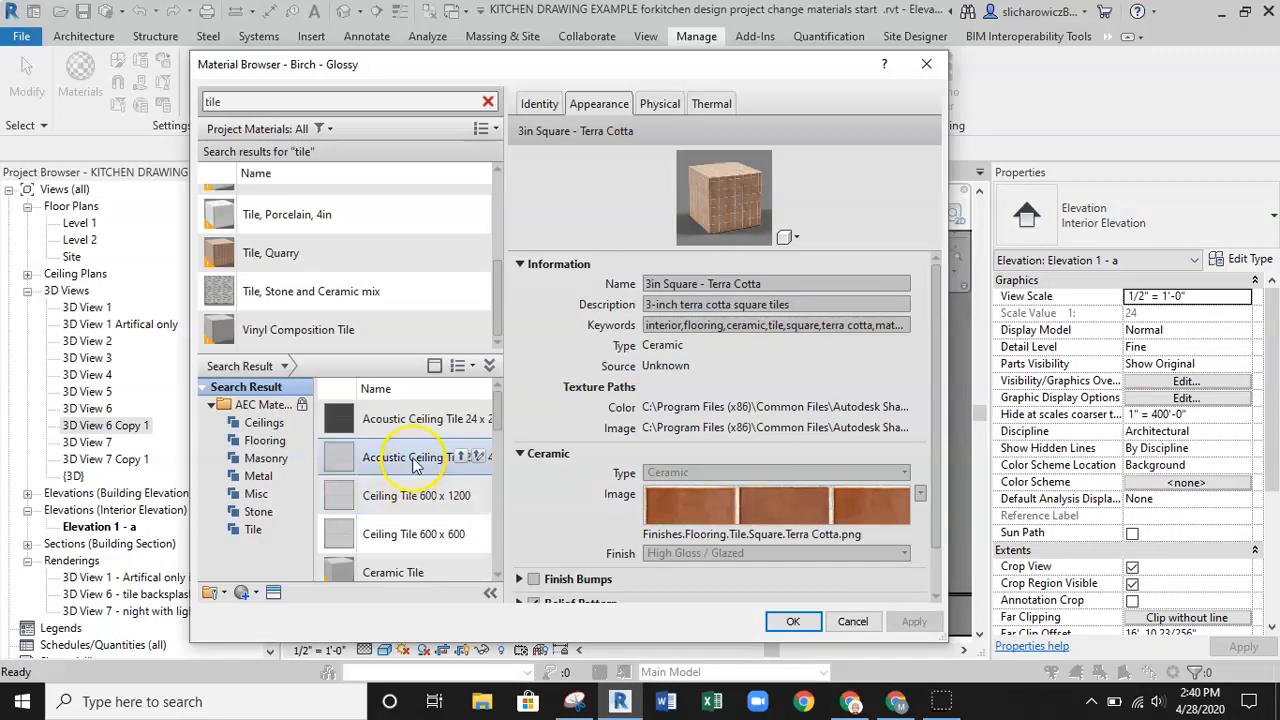
scroll(395, 420, down, 6)
scroll(414, 457, up, 3)
Narrow the material search to "tile stone" and leave the Material Browser without applying changes.
double_click(235, 101)
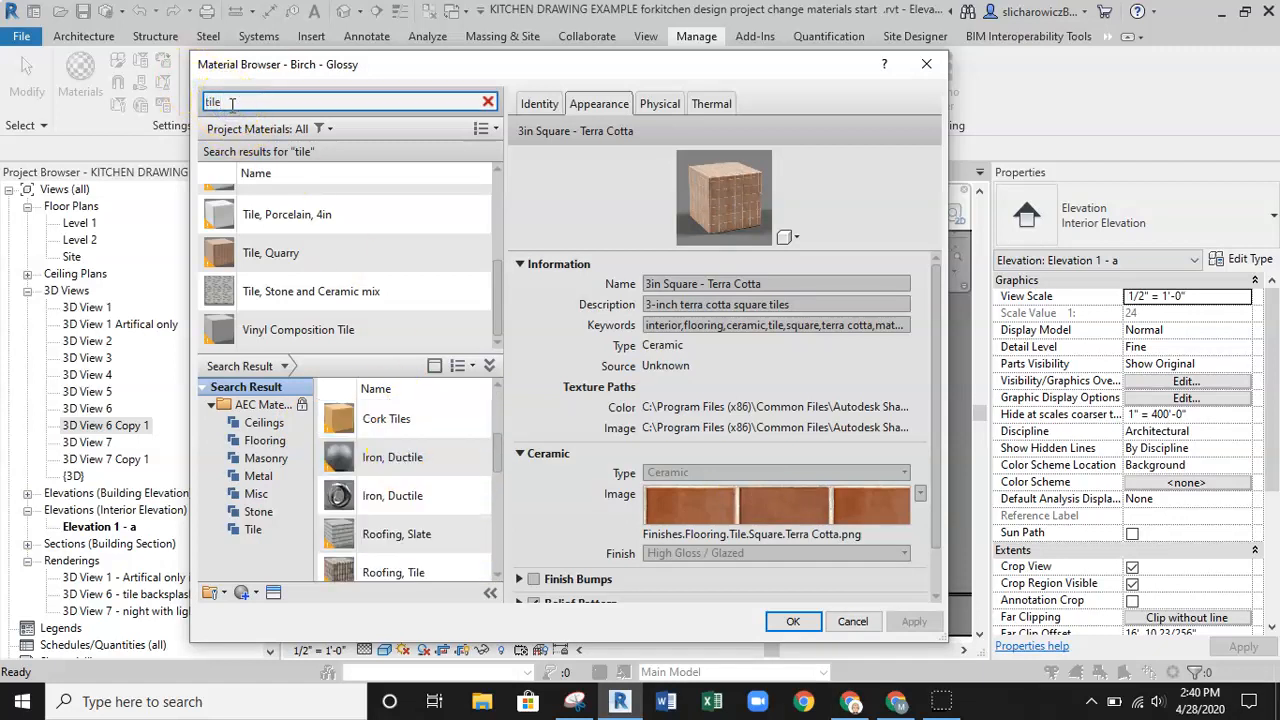
text(s)
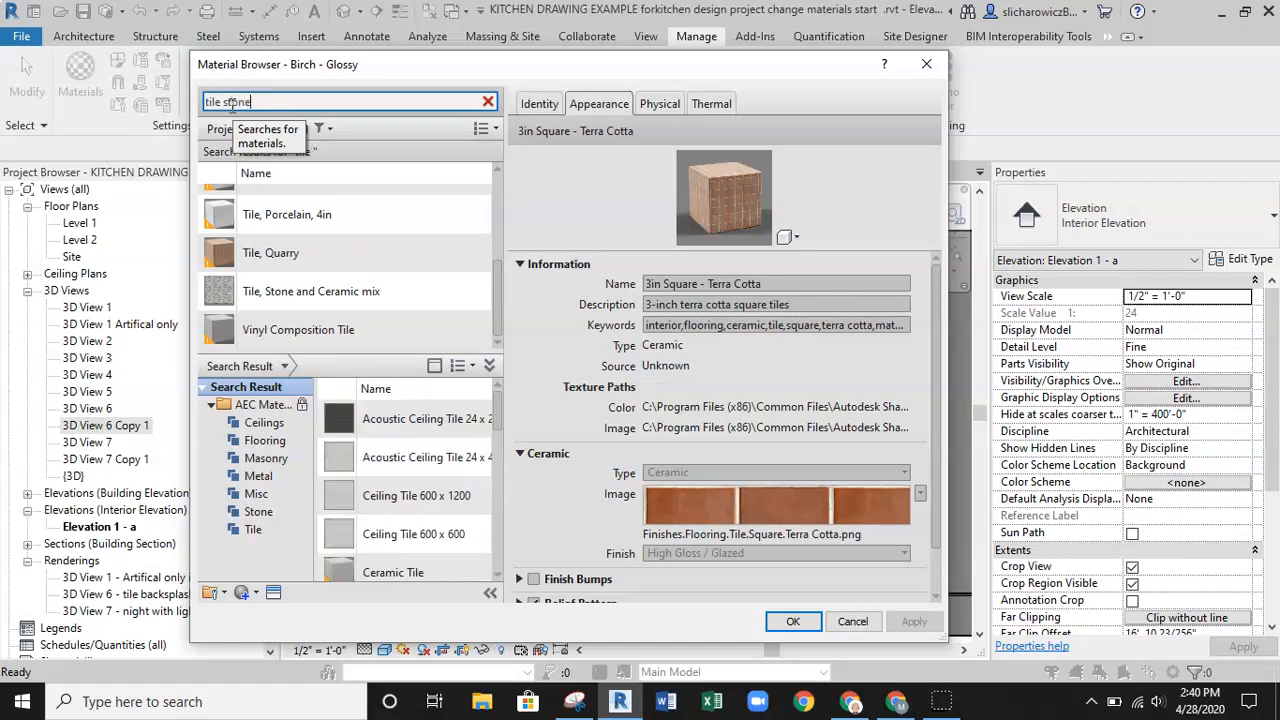
text(tone)
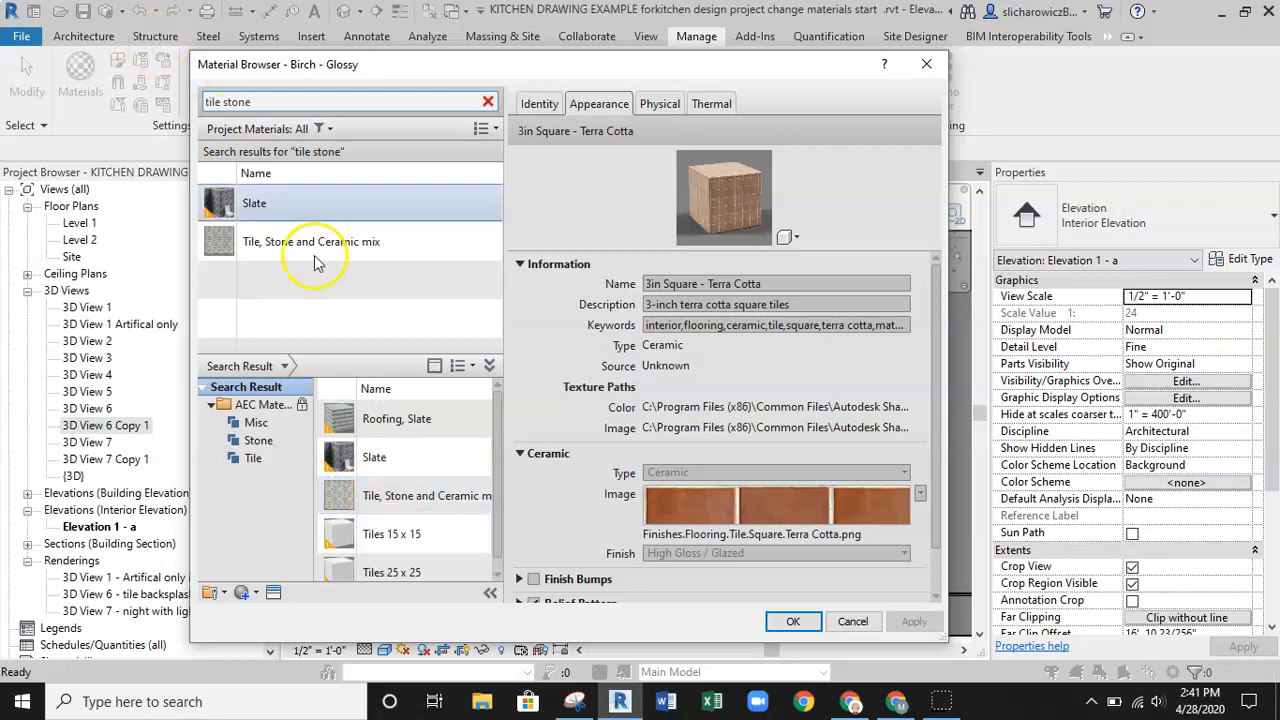
click(855, 626)
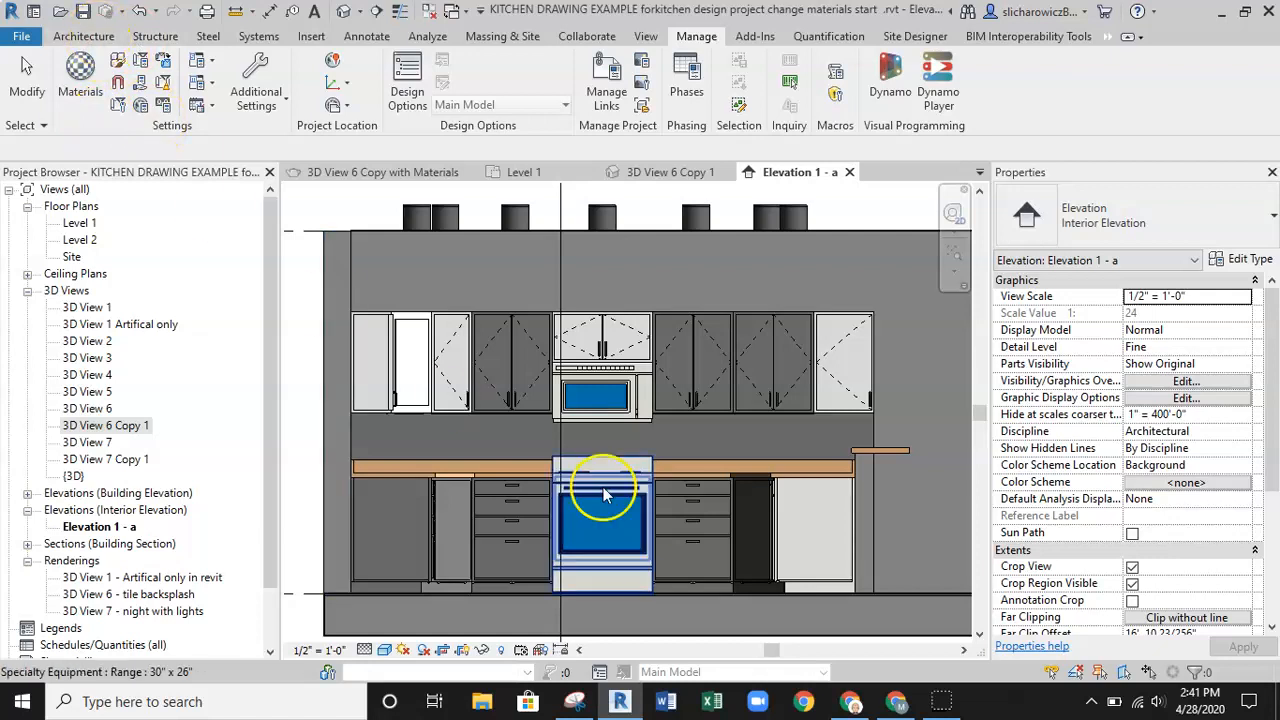
Repaint the split backsplash face between the countertop and upper cabinets with Tile, Stone and Ceramic mix.
click(875, 432)
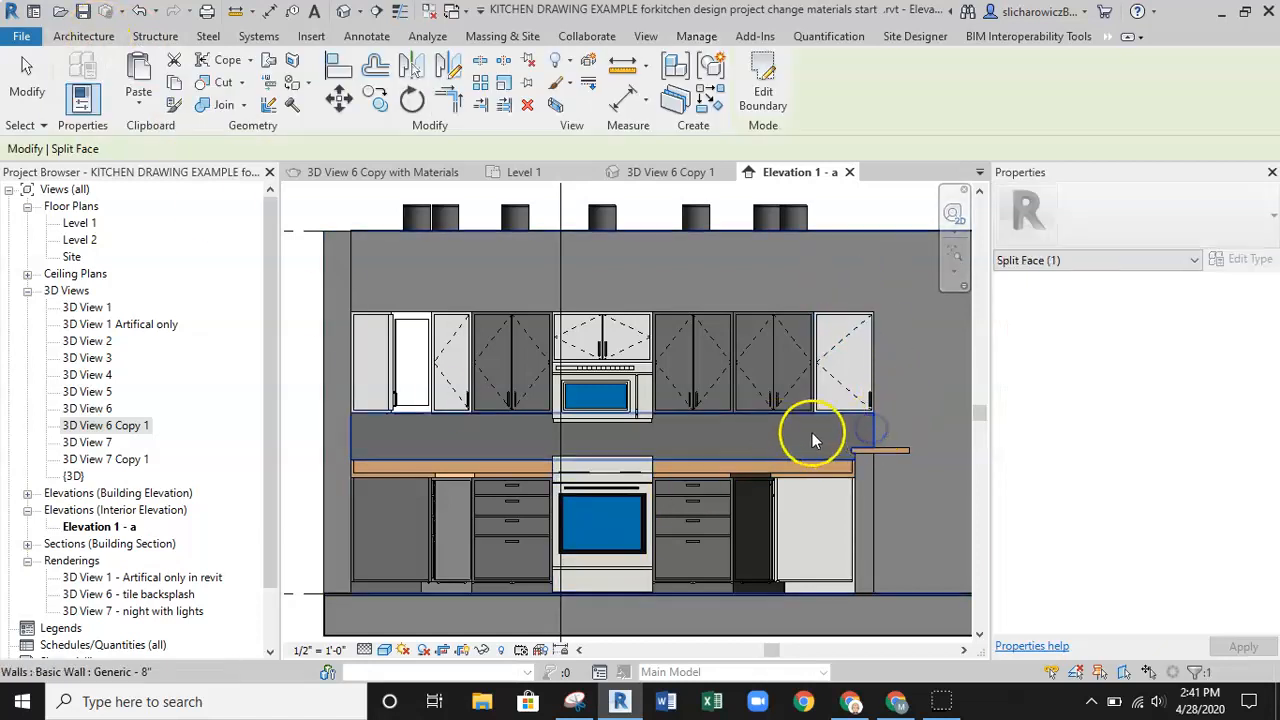
click(291, 84)
click(55, 285)
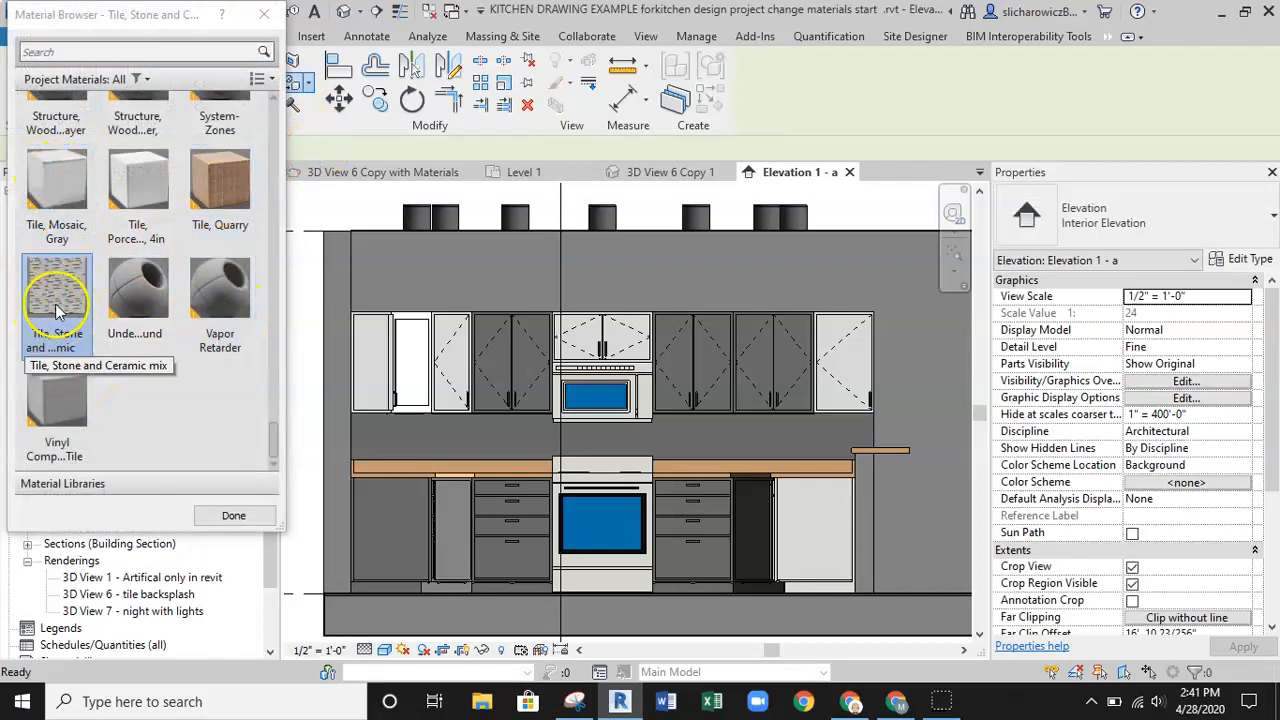
click(55, 305)
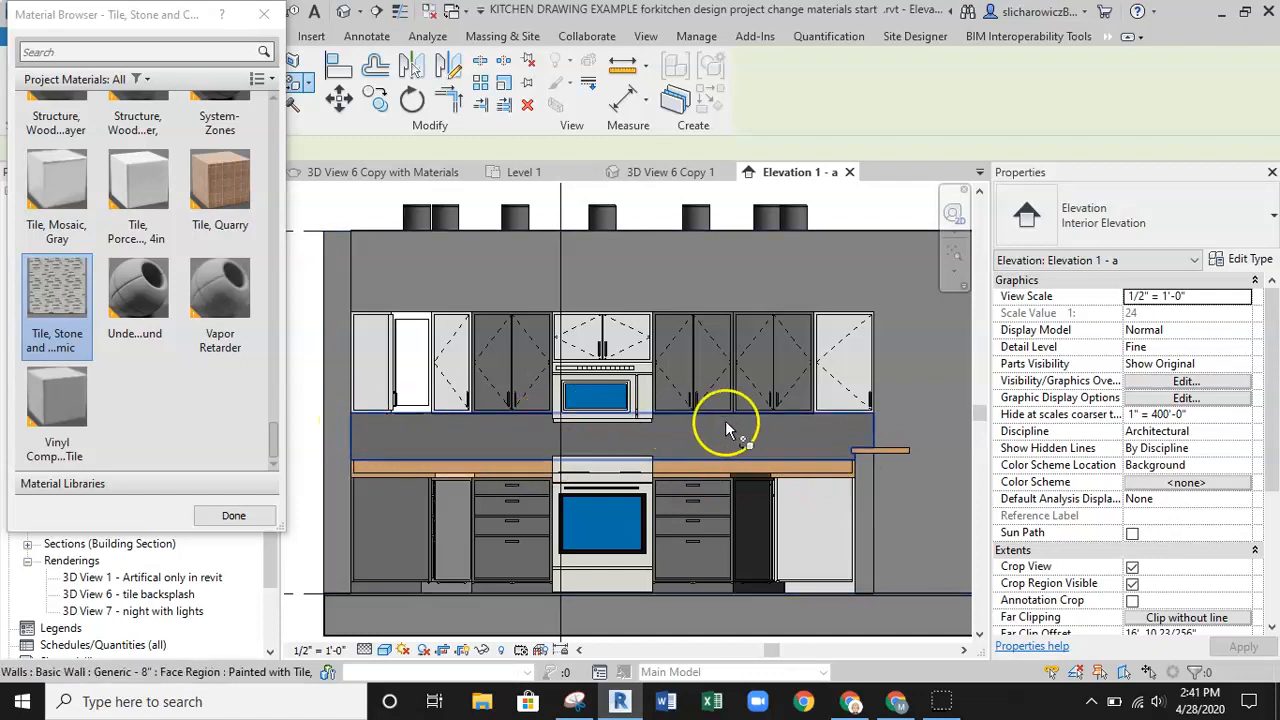
click(700, 436)
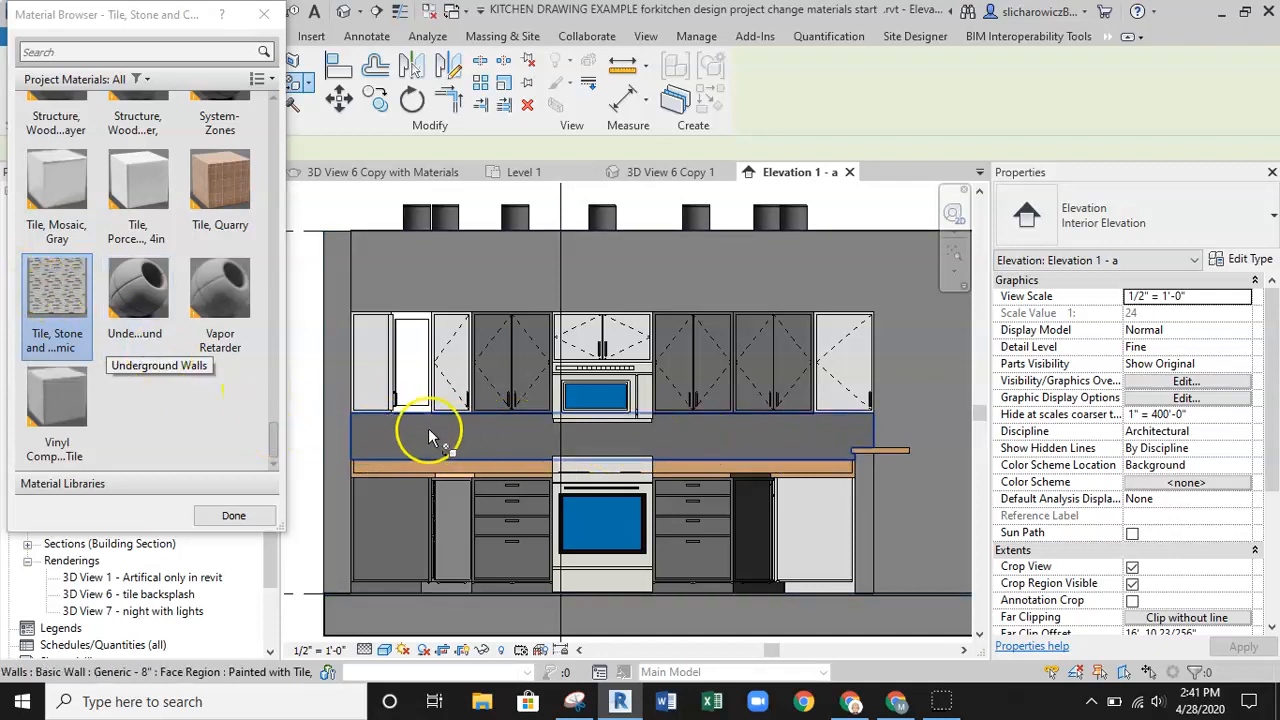
click(233, 516)
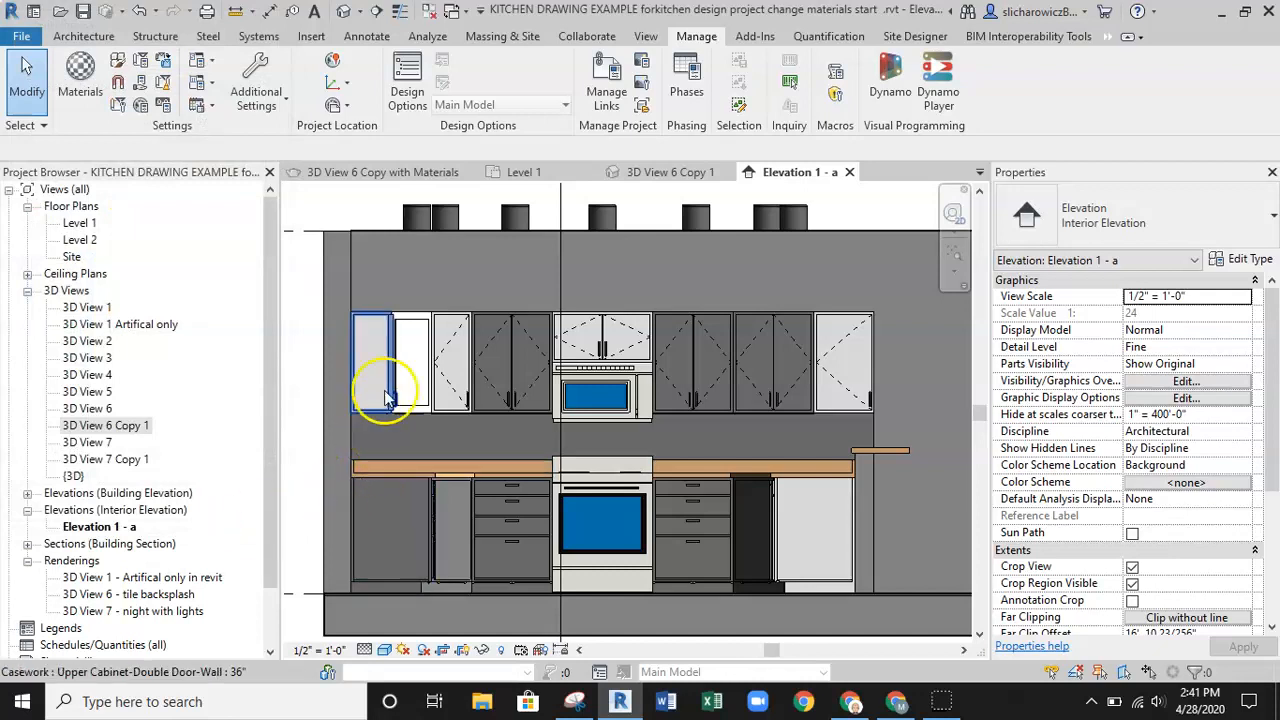
In the Level 1 plan, add an interior elevation facing the refrigerator wall to the kitchen's elevation marker.
click(547, 175)
middle_drag(643, 586, 547, 405)
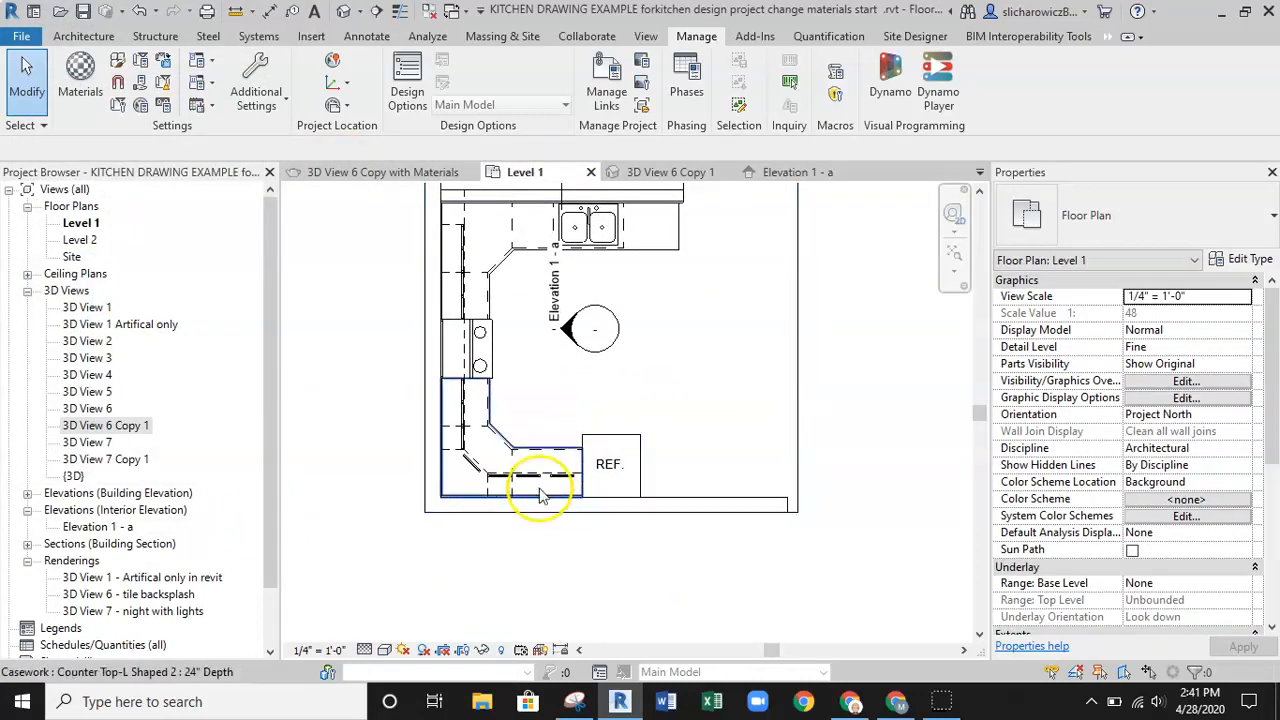
scroll(600, 392, up, 4)
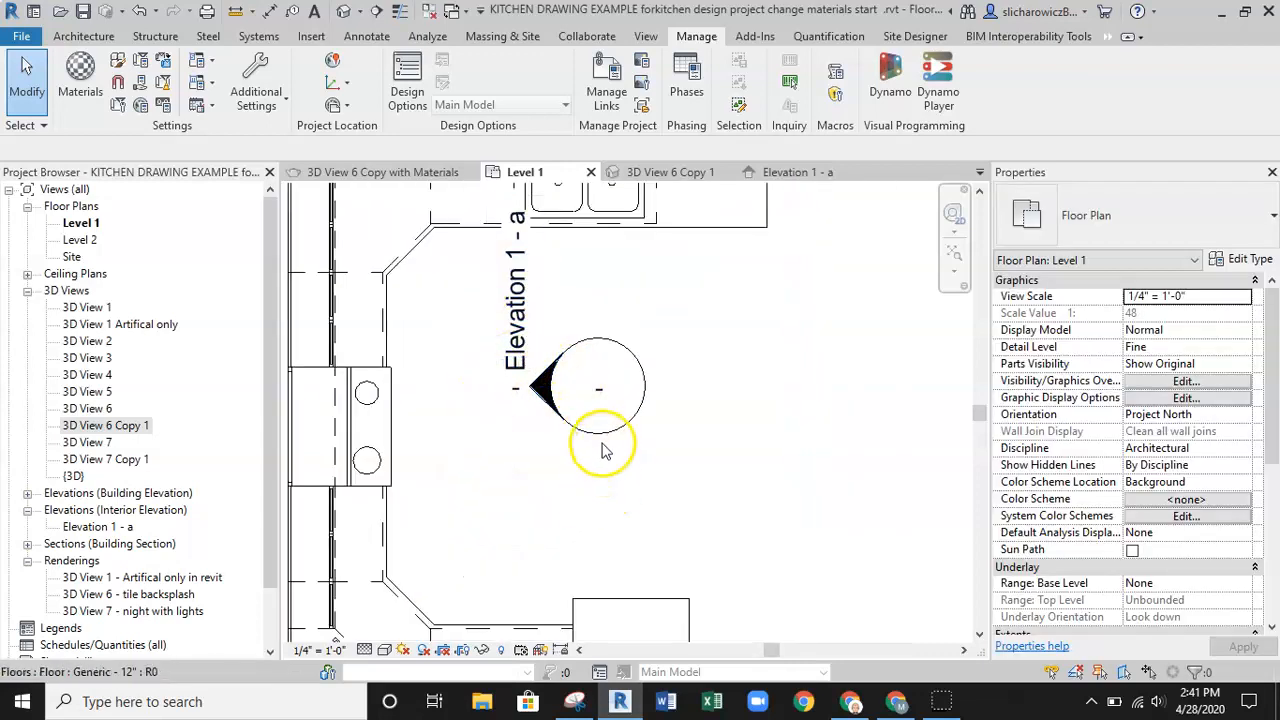
click(599, 432)
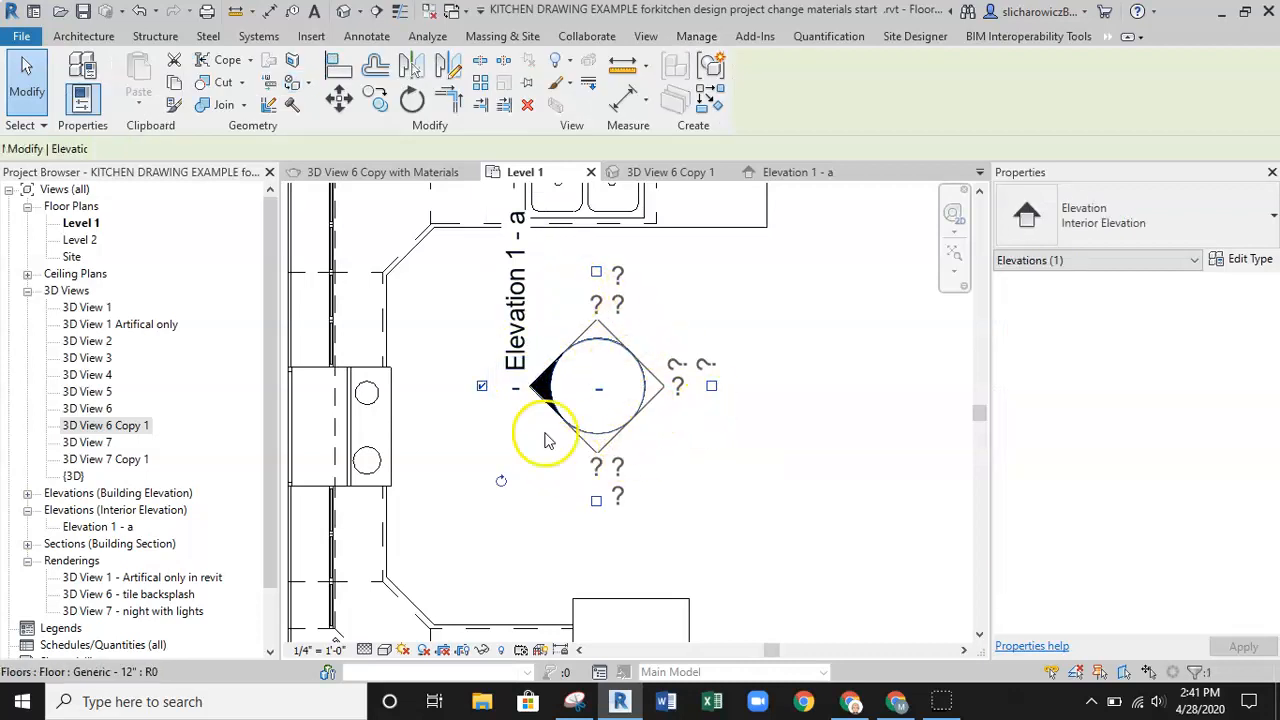
click(596, 501)
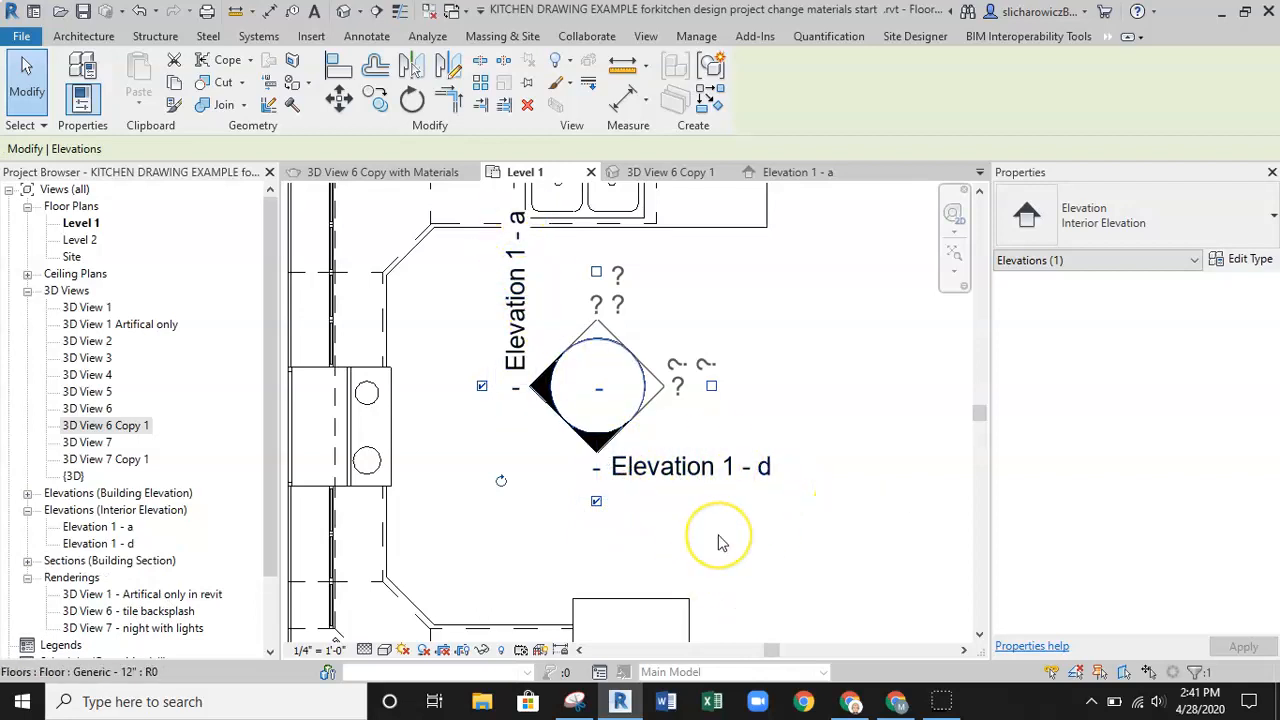
key(Escape)
Open the Elevation 1 - d view and extend its crop boundary slightly past the corner beside the microwave.
mouse_move(594, 478)
middle_down()
mouse_move(609, 463)
mouse_move(609, 337)
middle_up()
scroll(640, 340, up, 2)
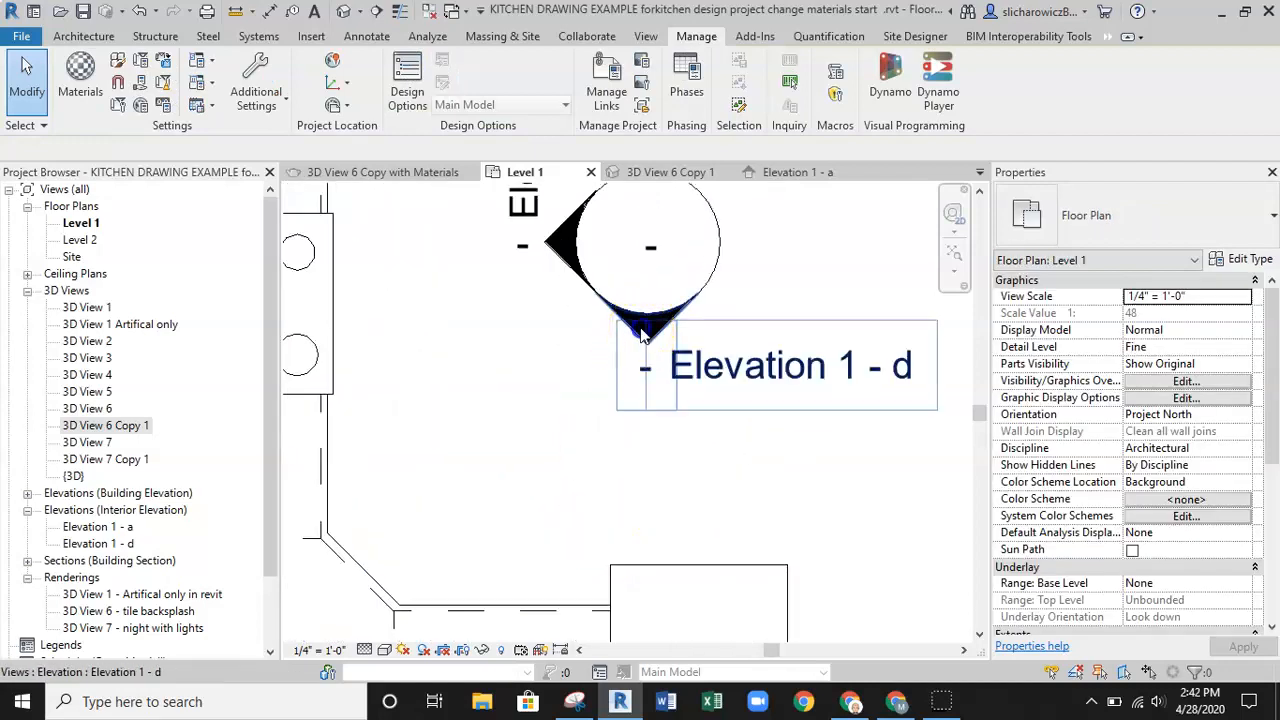
double_click(643, 335)
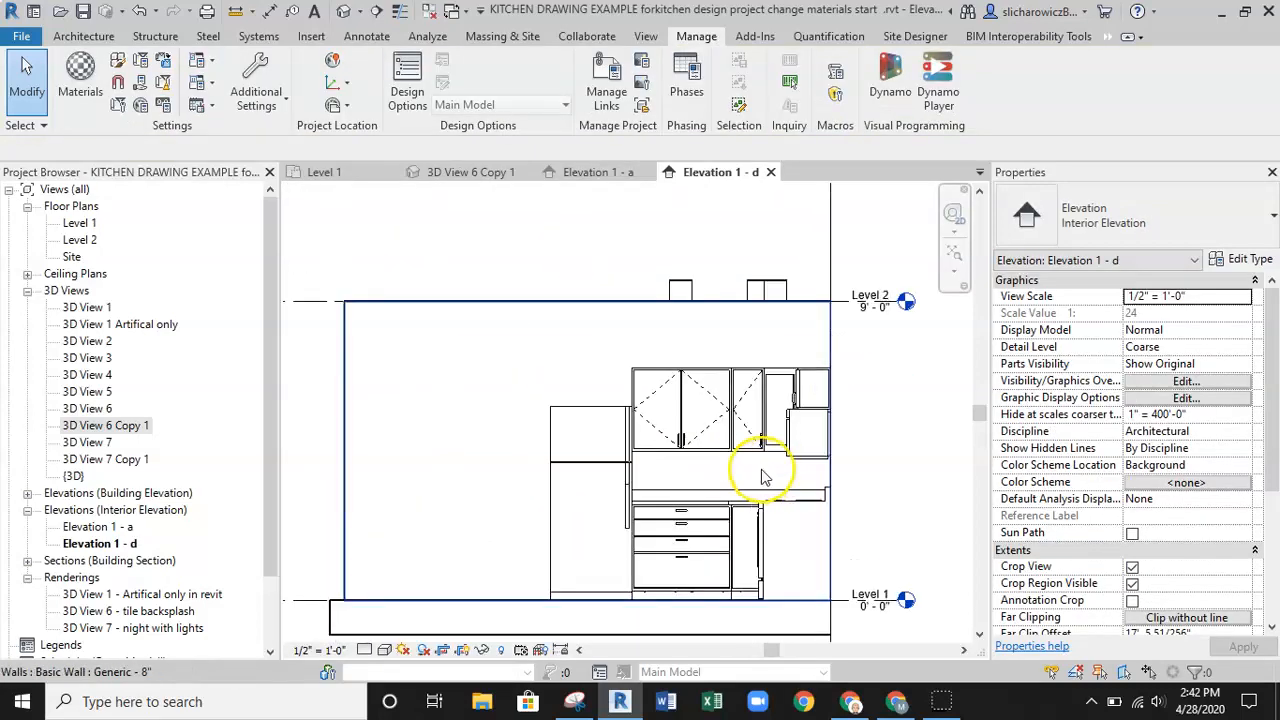
middle_drag(673, 408, 430, 438)
scroll(520, 280, down, 1)
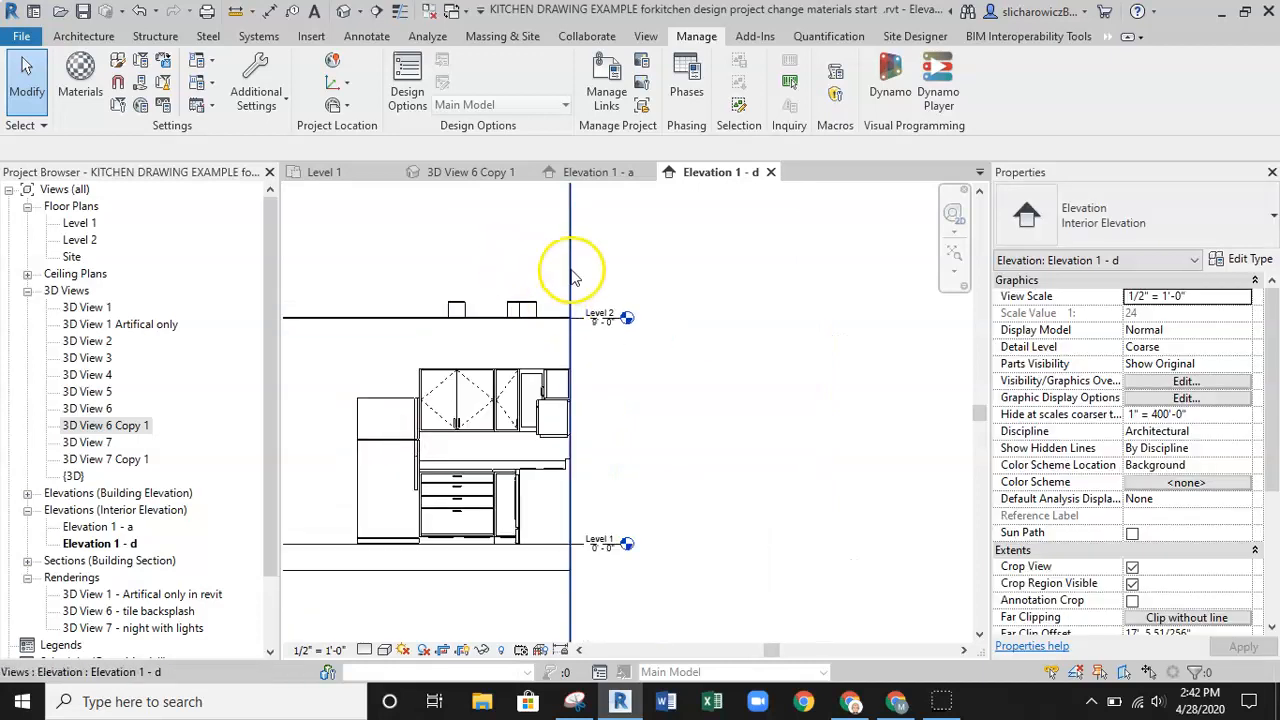
click(571, 277)
drag(571, 370, 591, 369)
click(644, 449)
scroll(561, 451, up, 2)
scroll(545, 450, up, 3)
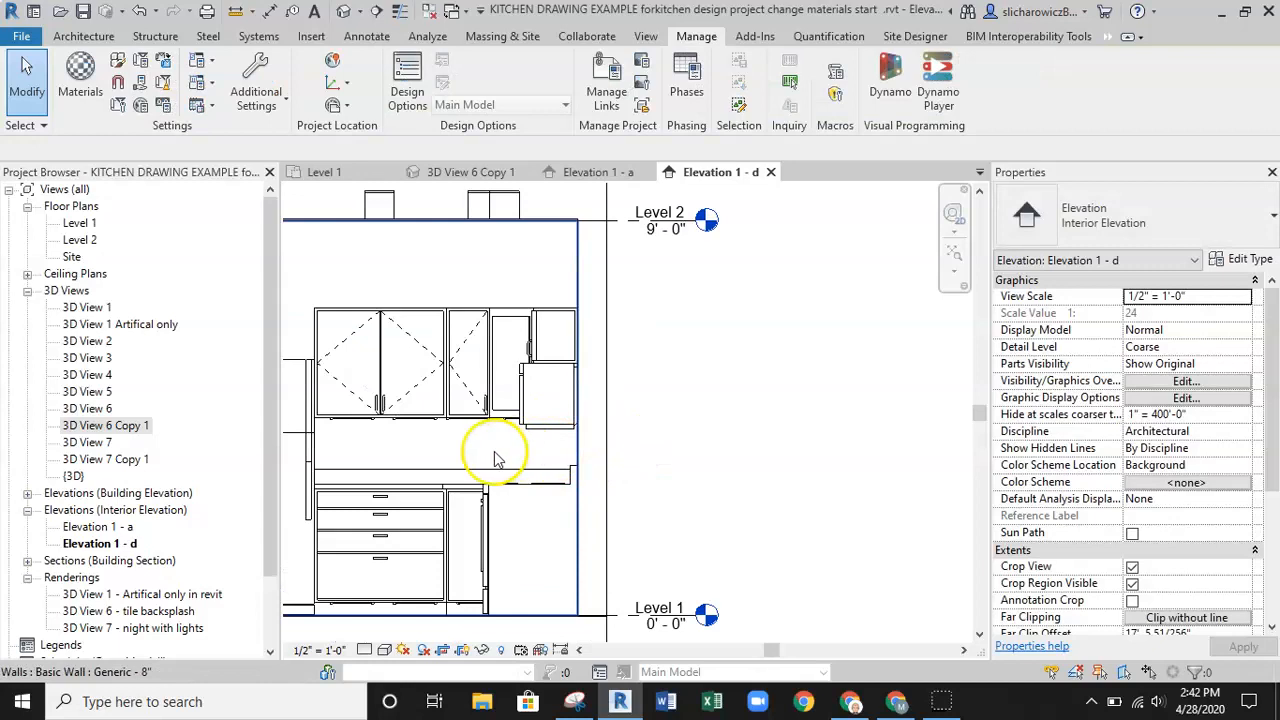
Try to split the refrigerator wall's face with a rectangle between countertop and upper cabinets reaching the corner, and delete the splitting element.
middle_drag(589, 404, 618, 441)
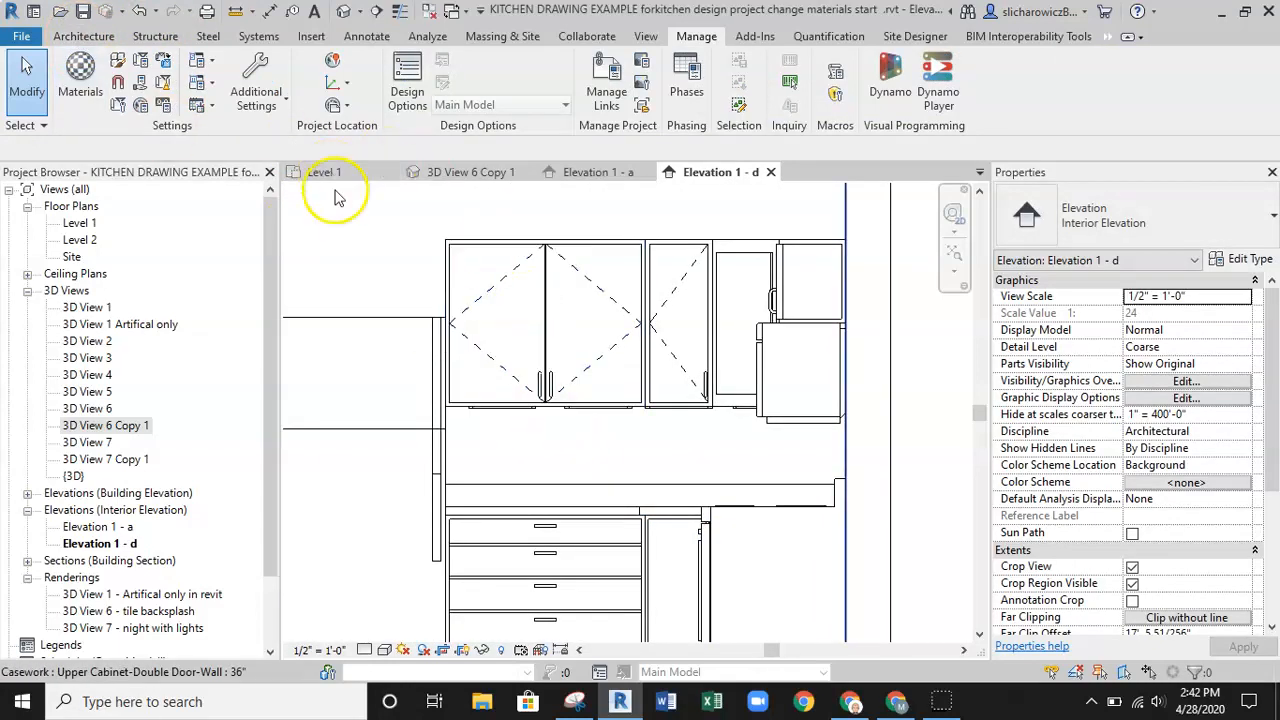
click(357, 232)
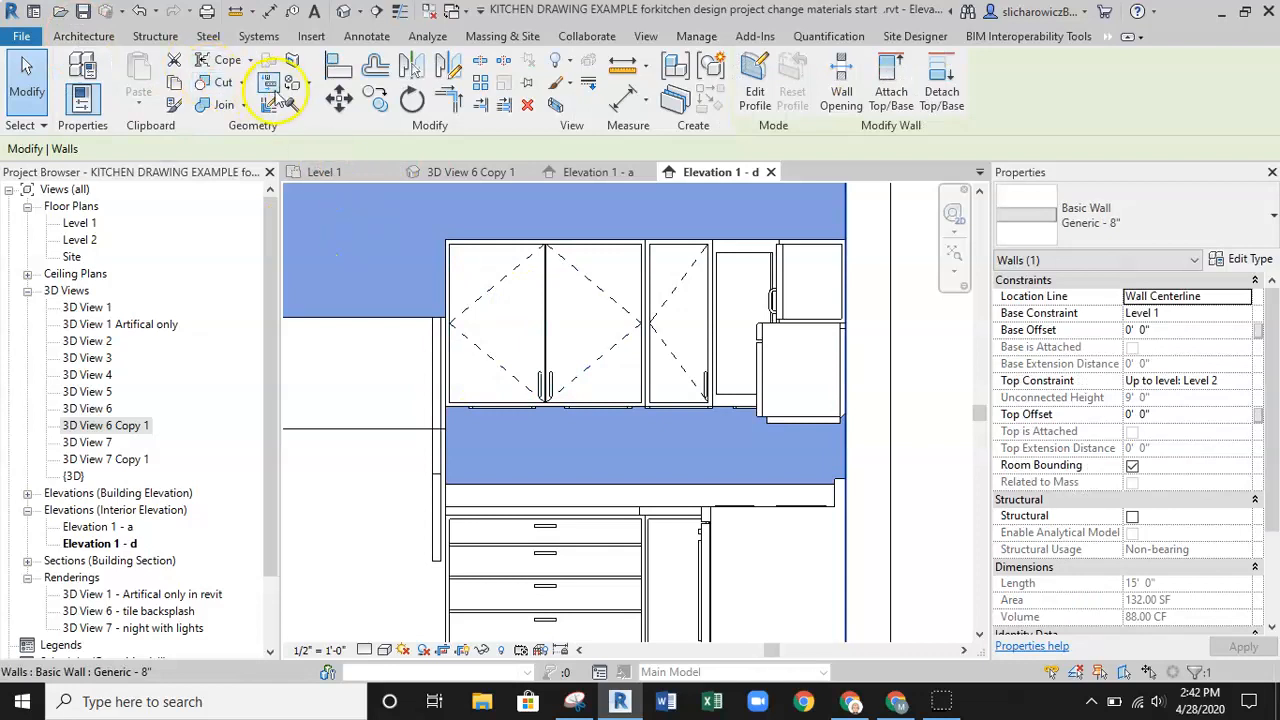
click(292, 64)
click(506, 86)
click(604, 448)
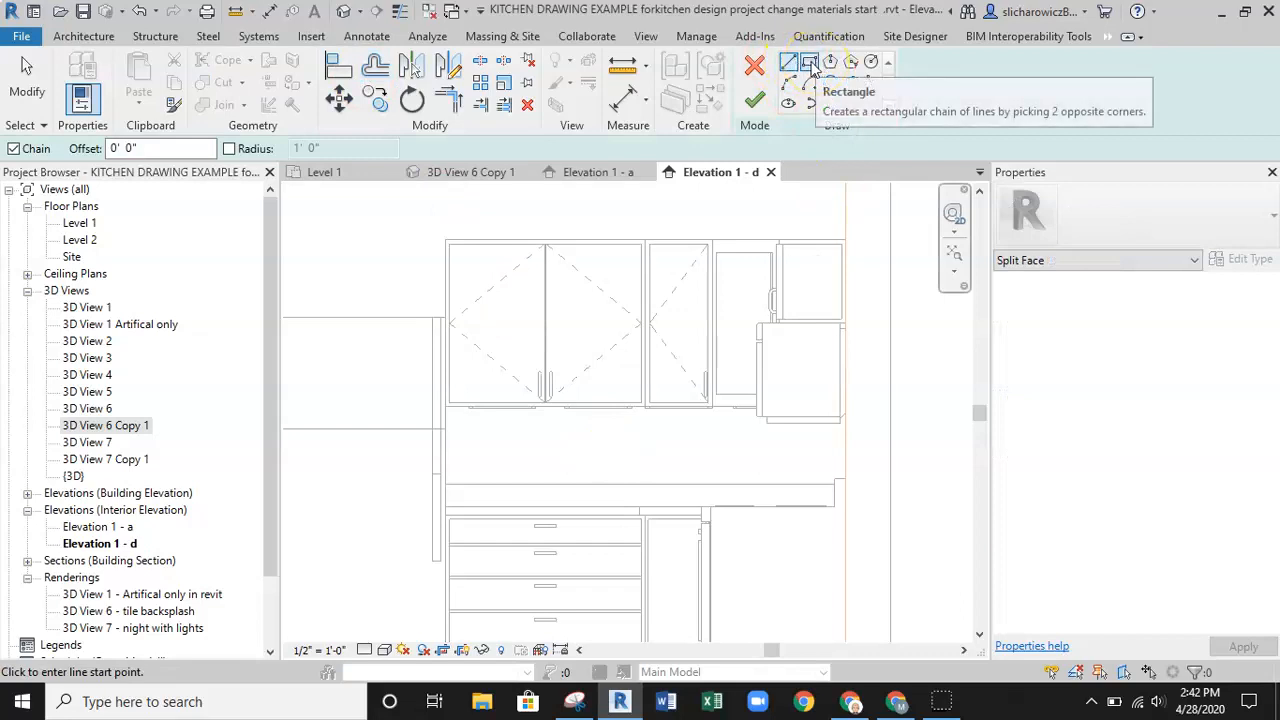
click(810, 64)
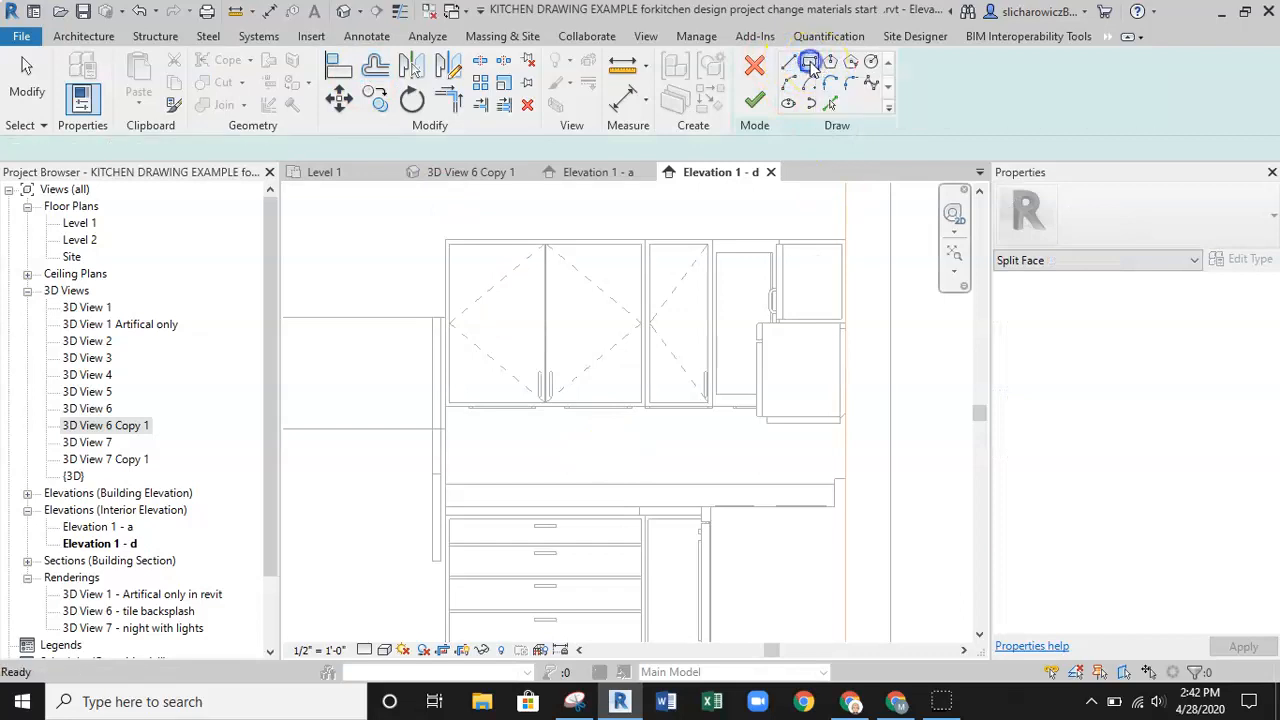
click(446, 484)
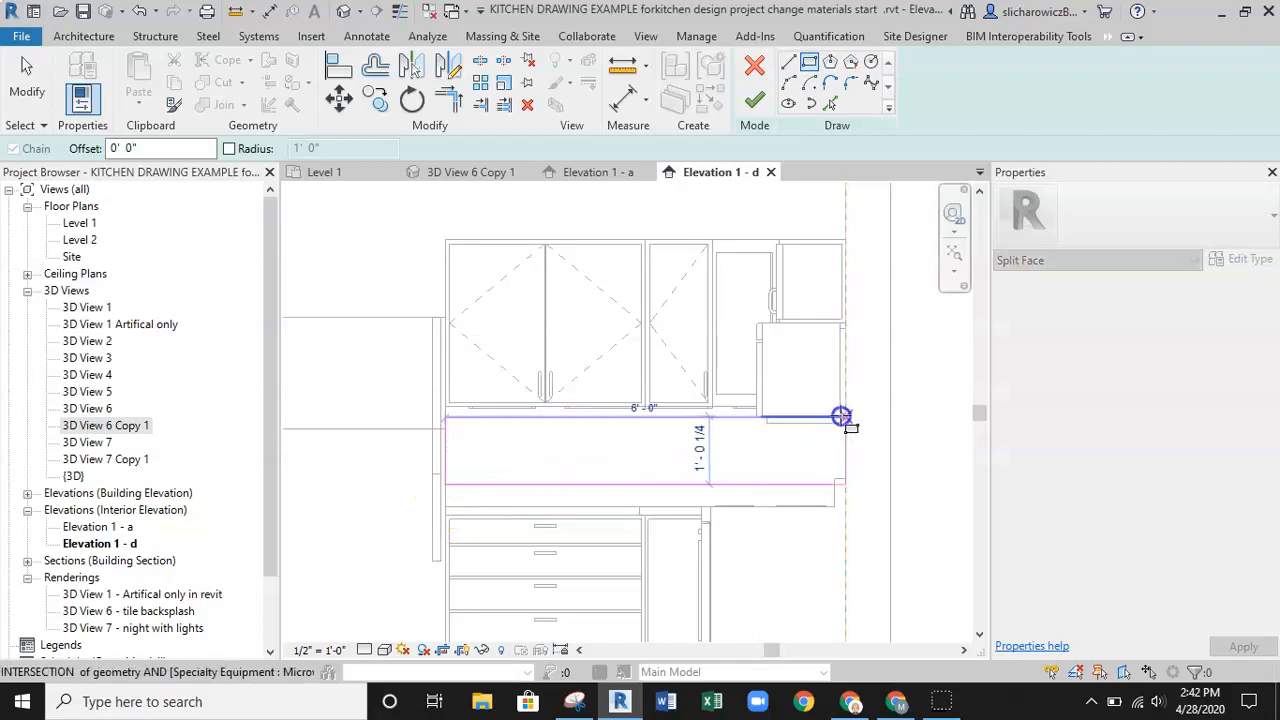
scroll(843, 408, up, 3)
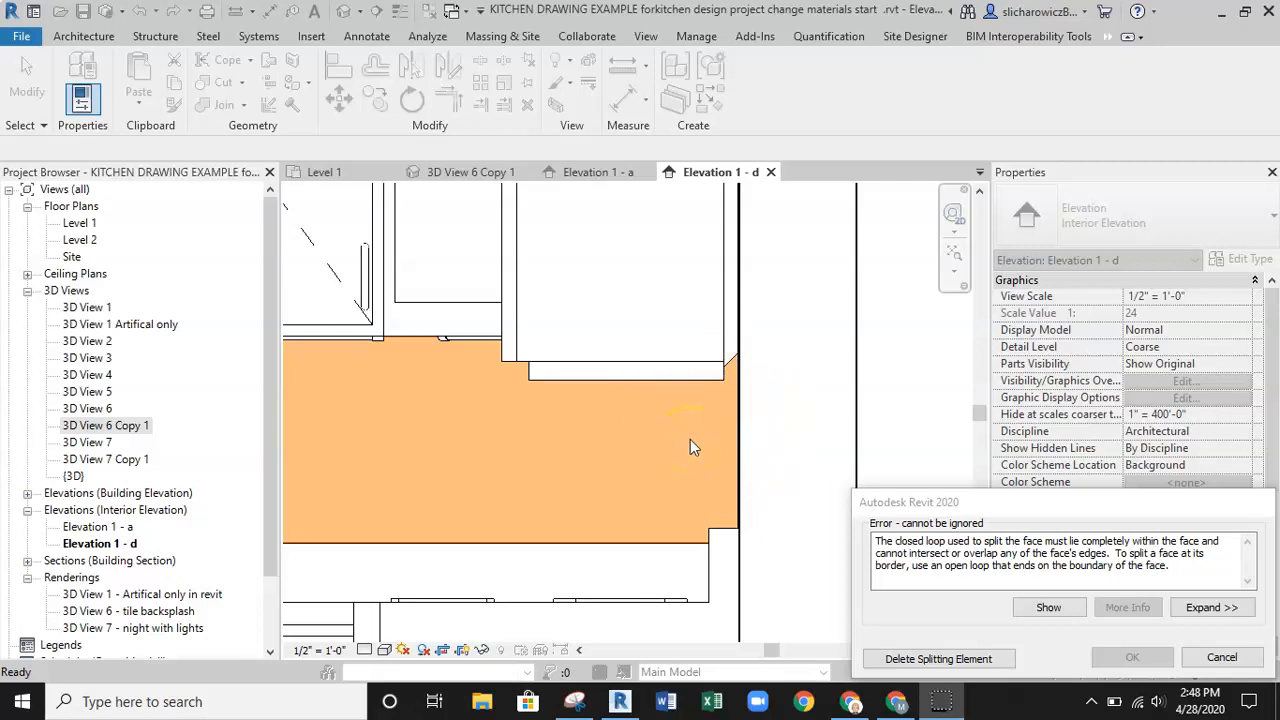
click(935, 659)
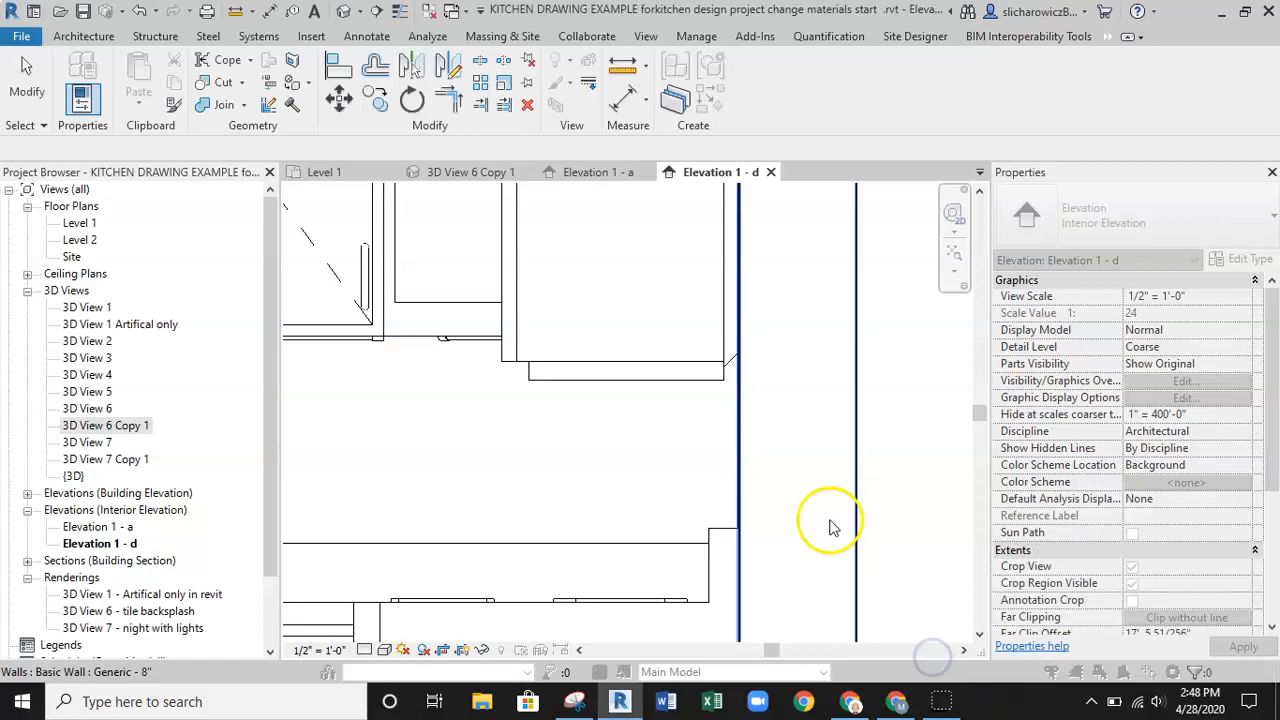
Start splitting the refrigerator wall's face with a rectangle between countertop and upper cabinets, ending just short of the corner beside the microwave.
scroll(580, 448, down, 3)
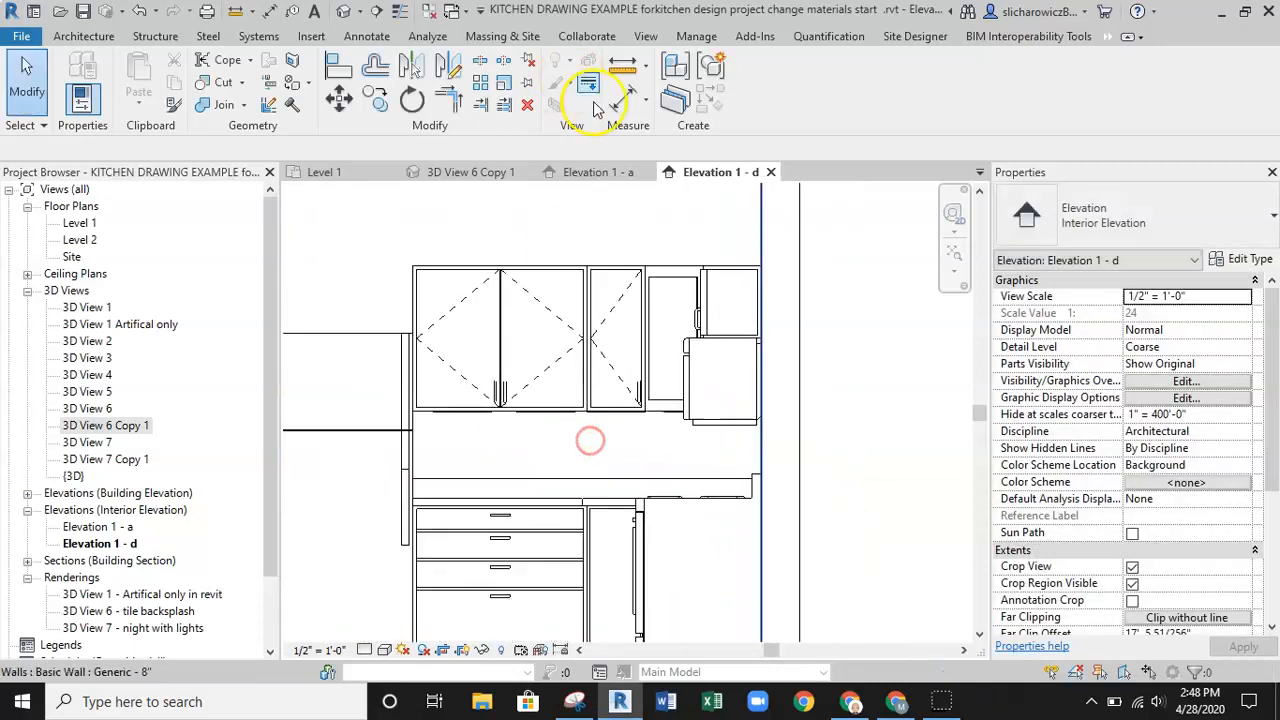
click(503, 456)
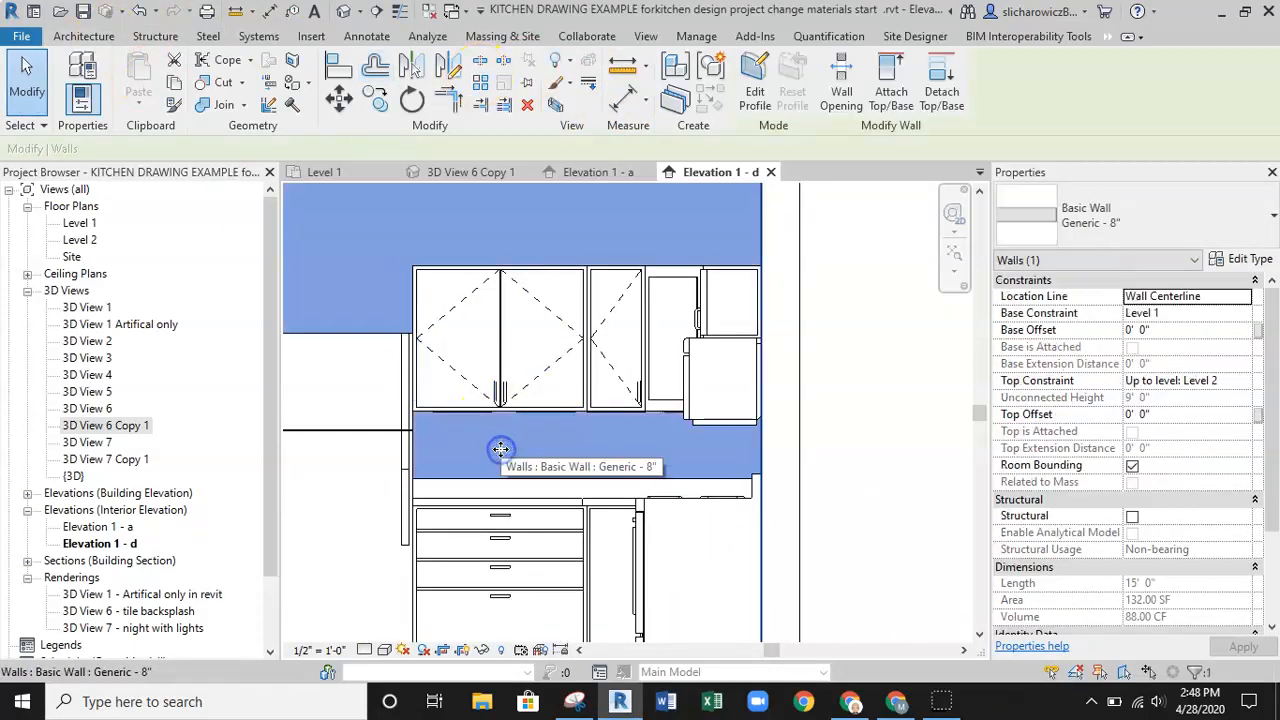
click(293, 62)
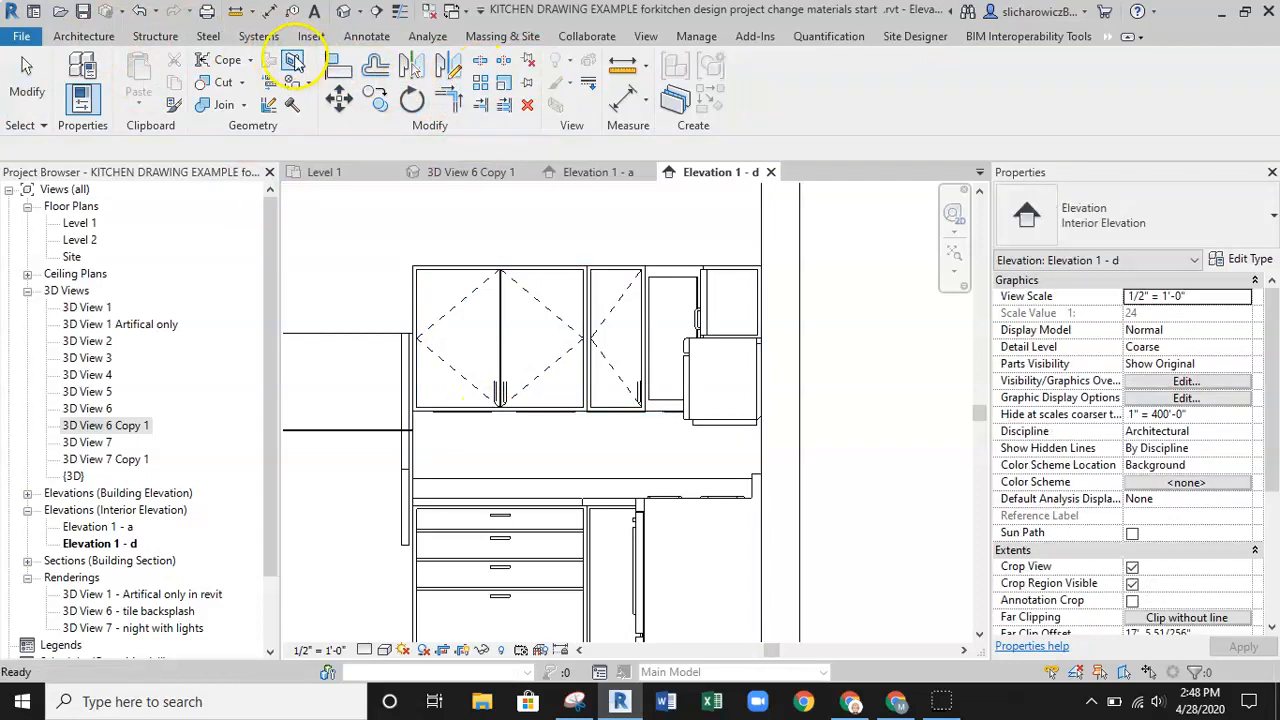
click(640, 455)
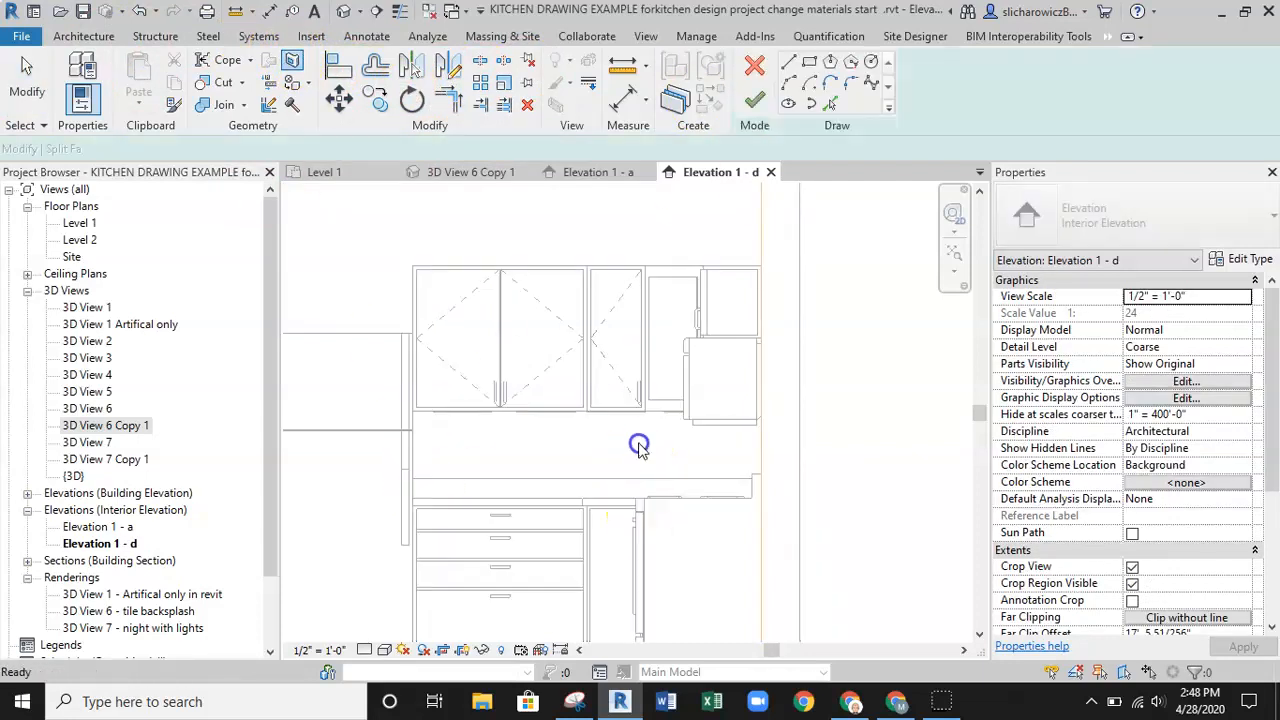
click(414, 479)
scroll(765, 413, up, 1)
scroll(762, 415, up, 3)
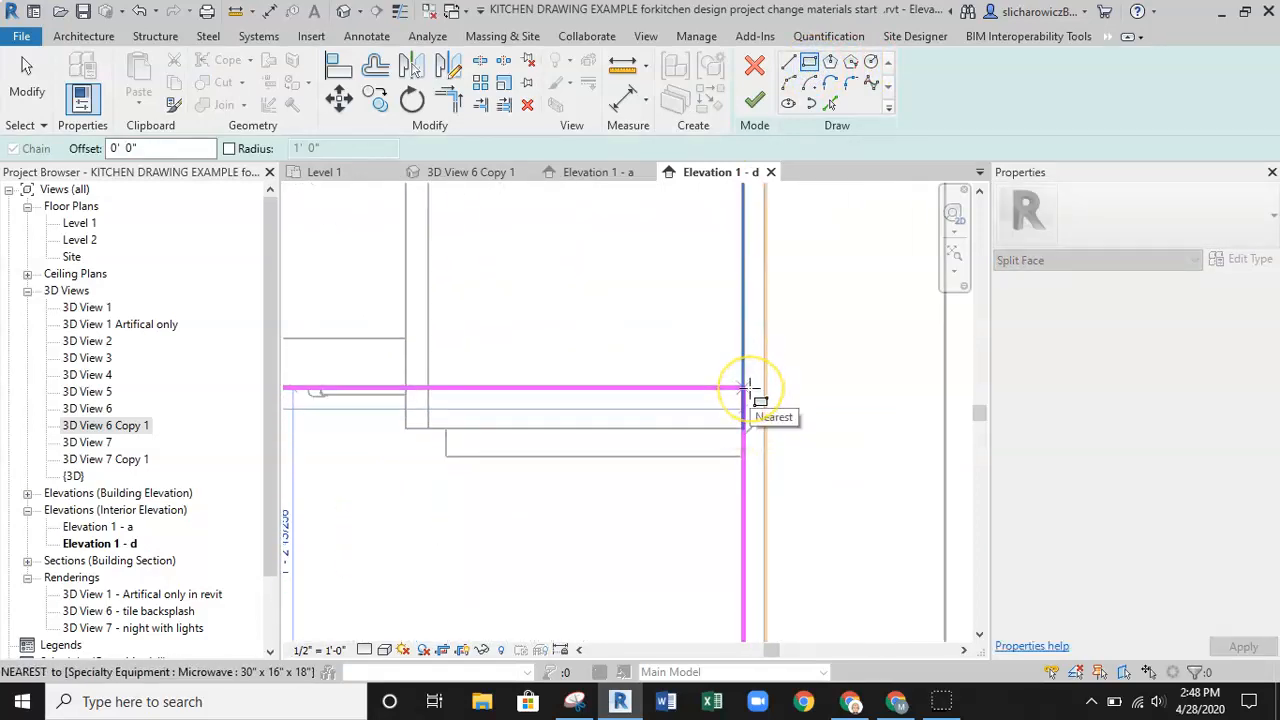
scroll(750, 386, up, 3)
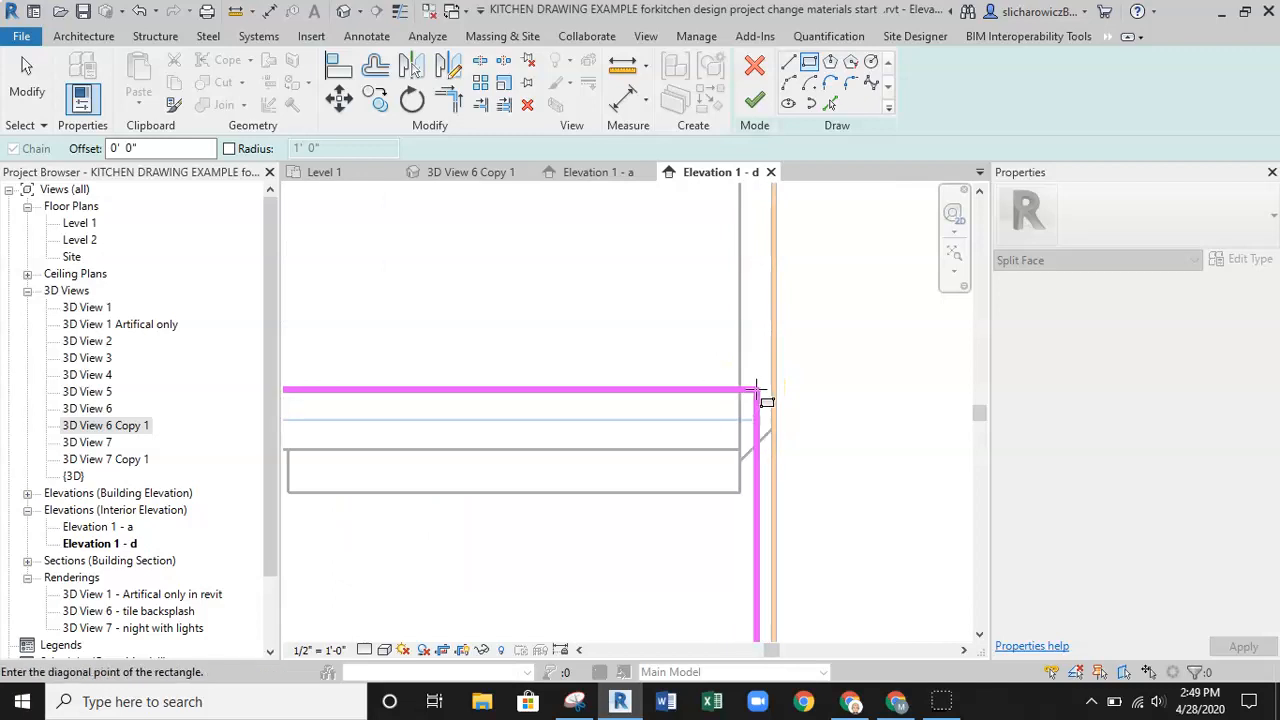
scroll(758, 382, down, 2)
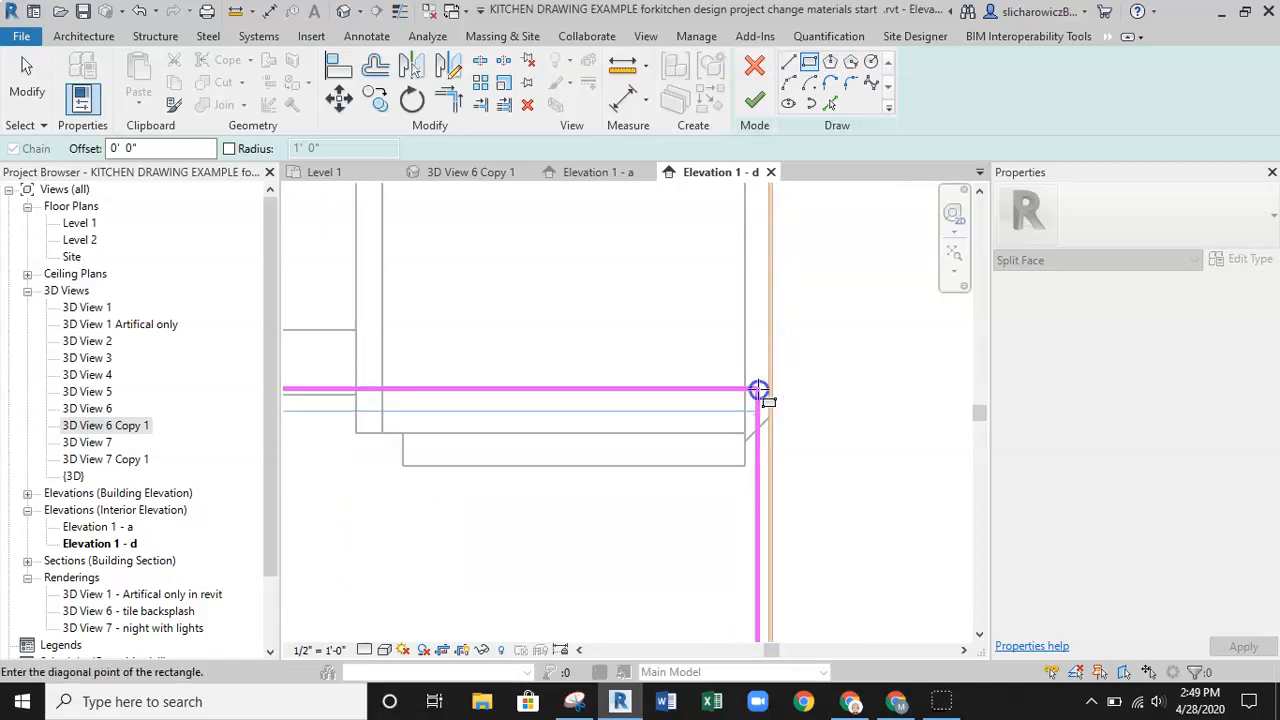
click(758, 389)
Move the split rectangle's vertical edge beside the microwave closer to the wall corner and finish the face split.
scroll(760, 440, up, 4)
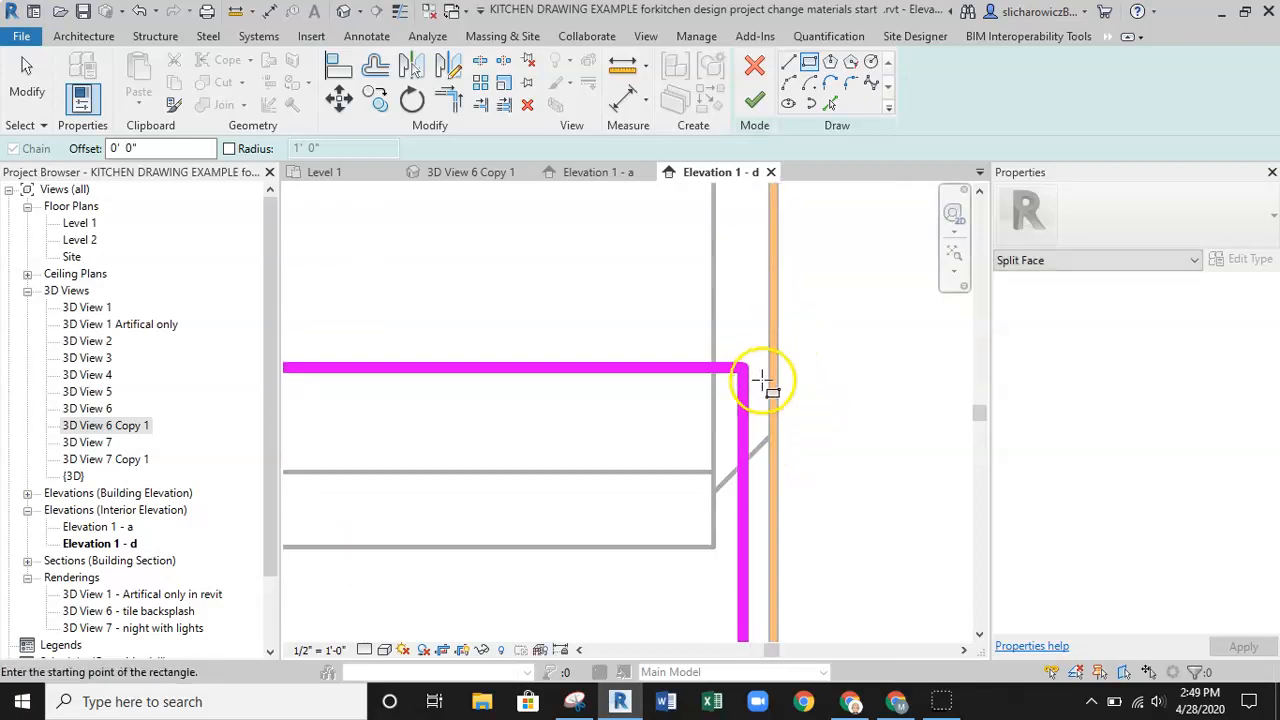
key(Escape)
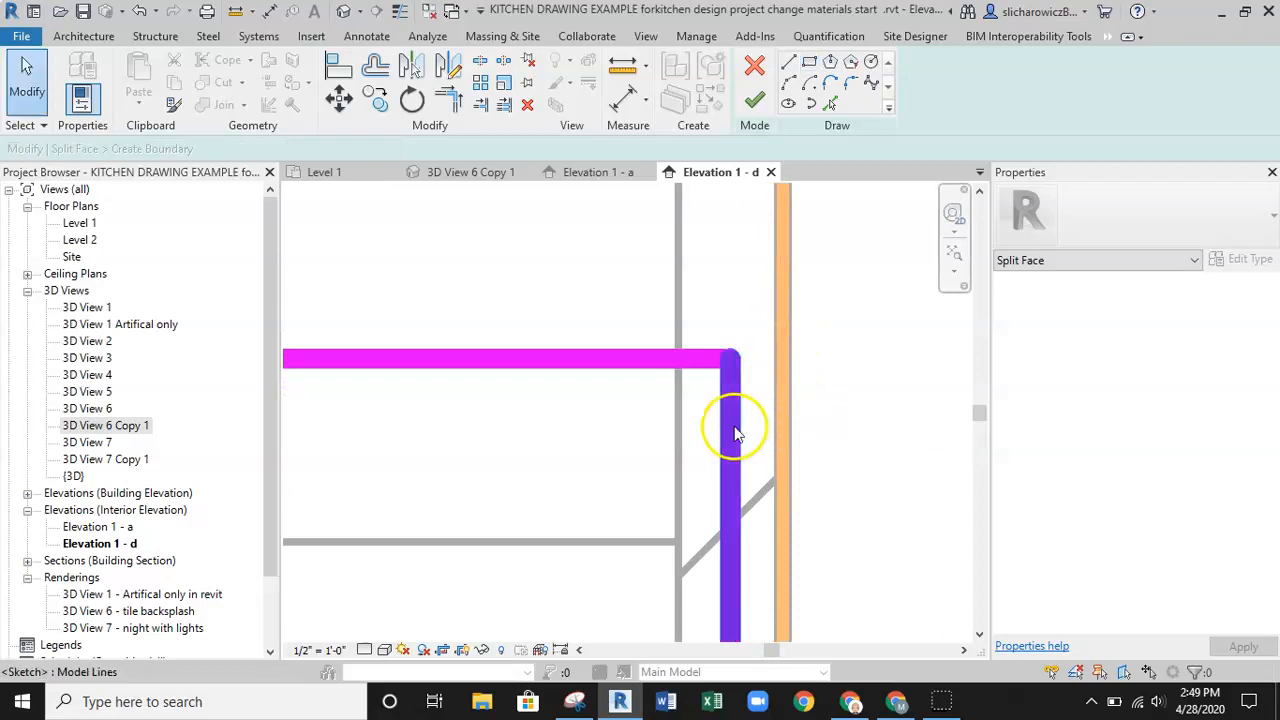
click(733, 426)
scroll(728, 420, up, 2)
drag(725, 407, 787, 402)
scroll(765, 425, down, 6)
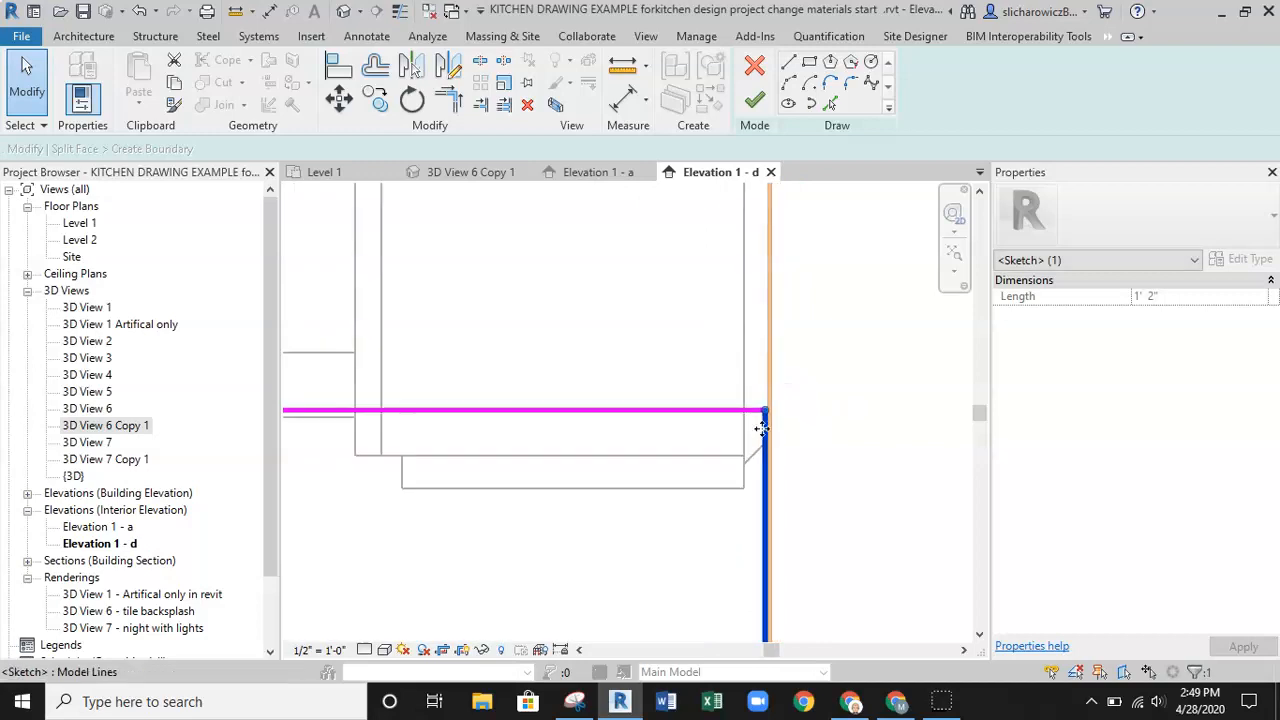
scroll(780, 528, down, 1)
scroll(697, 543, down, 2)
middle_drag(675, 540, 752, 458)
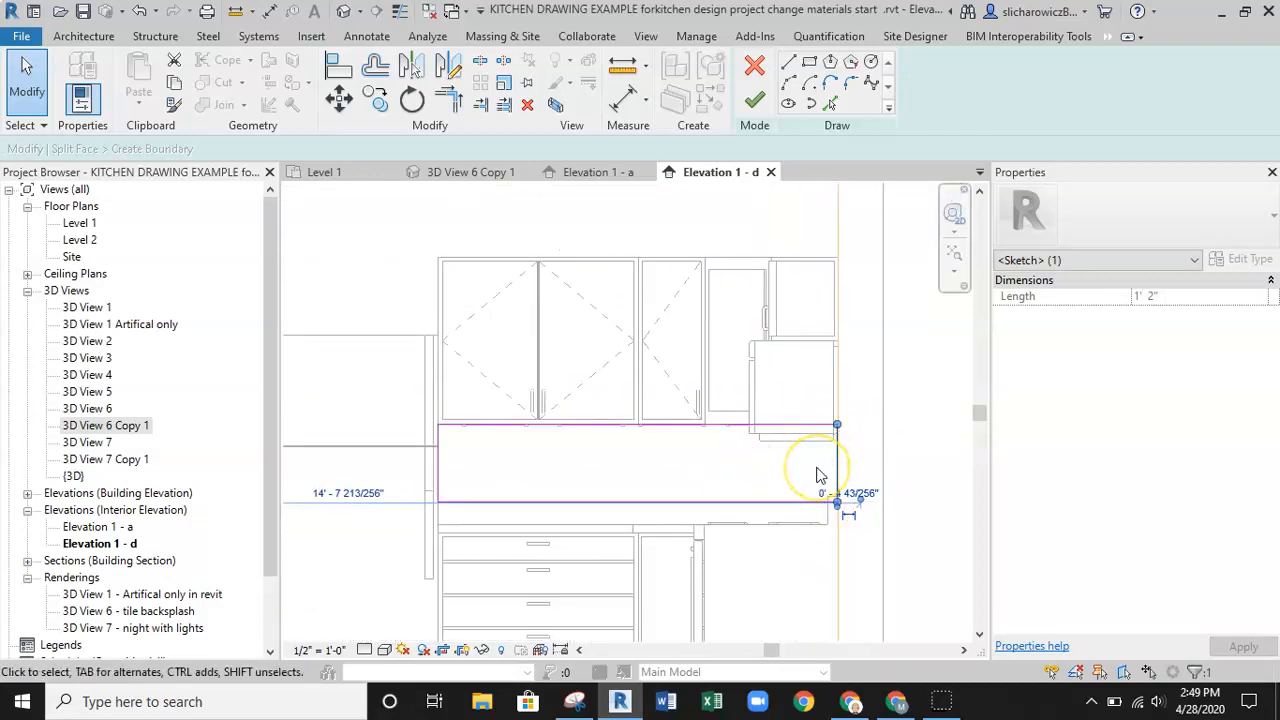
click(752, 102)
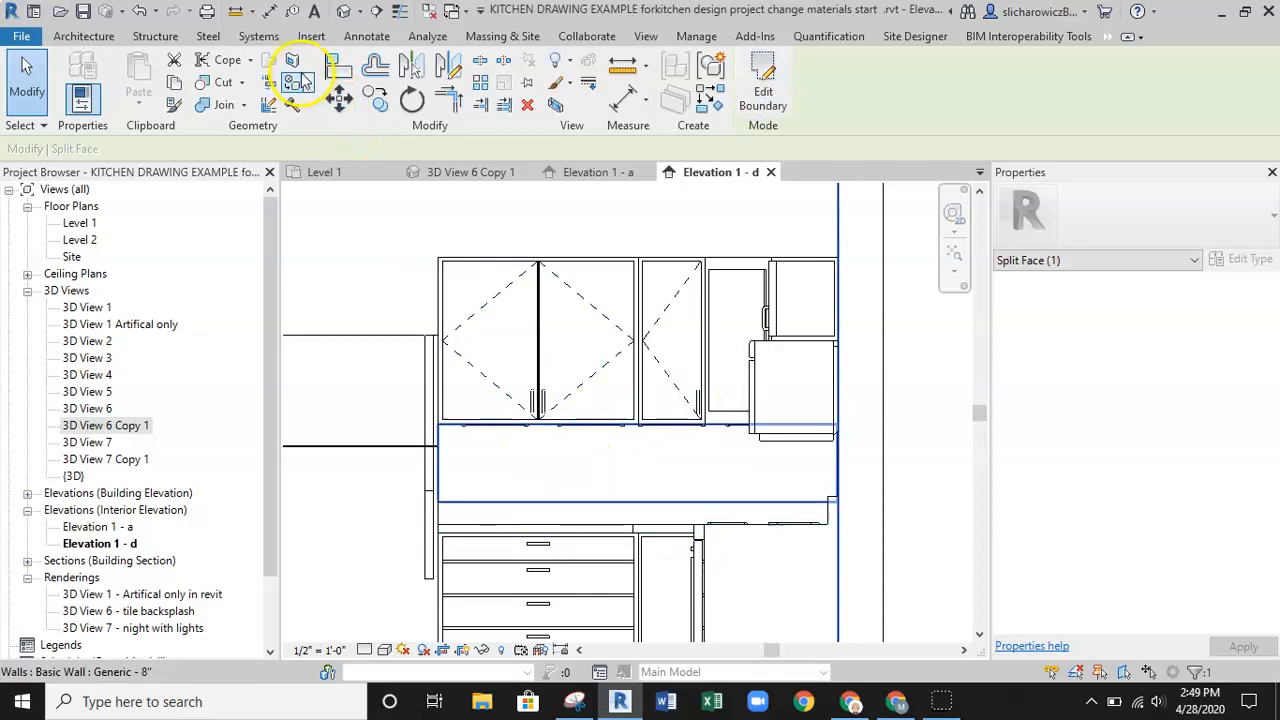
Paint the refrigerator wall's split backsplash face with Tile, Stone and Ceramic mix.
click(293, 85)
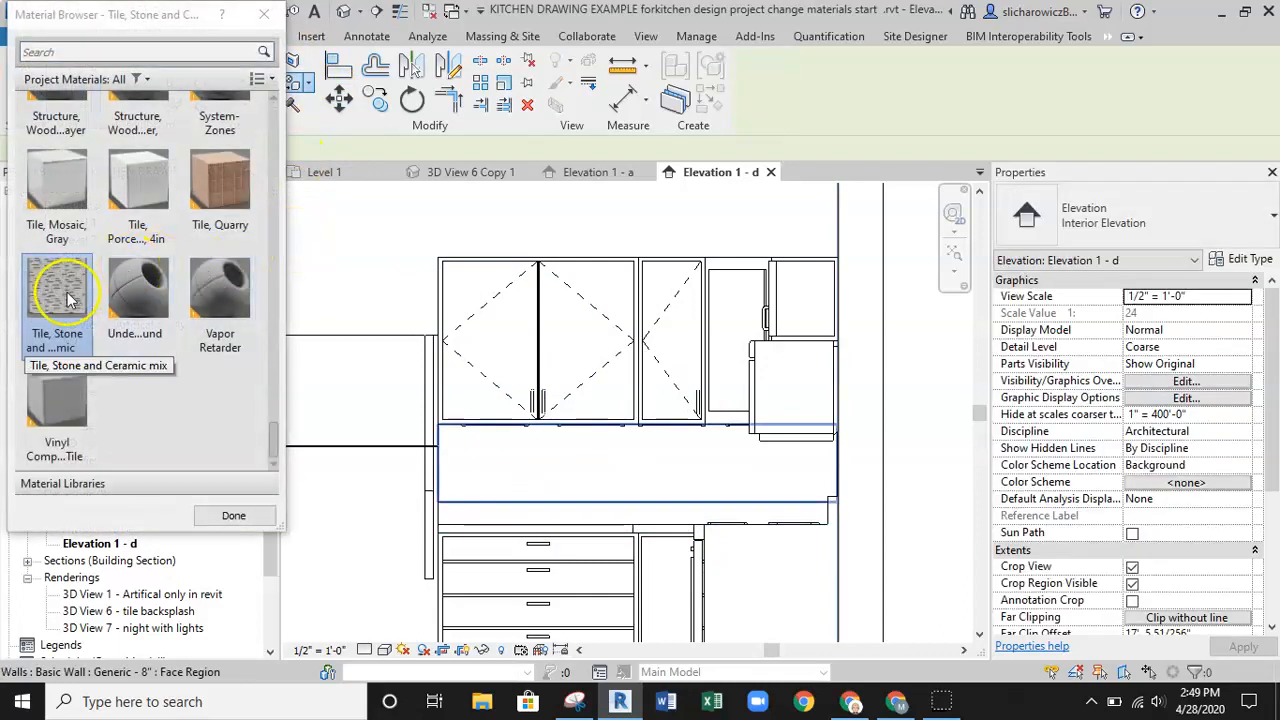
click(42, 302)
click(574, 466)
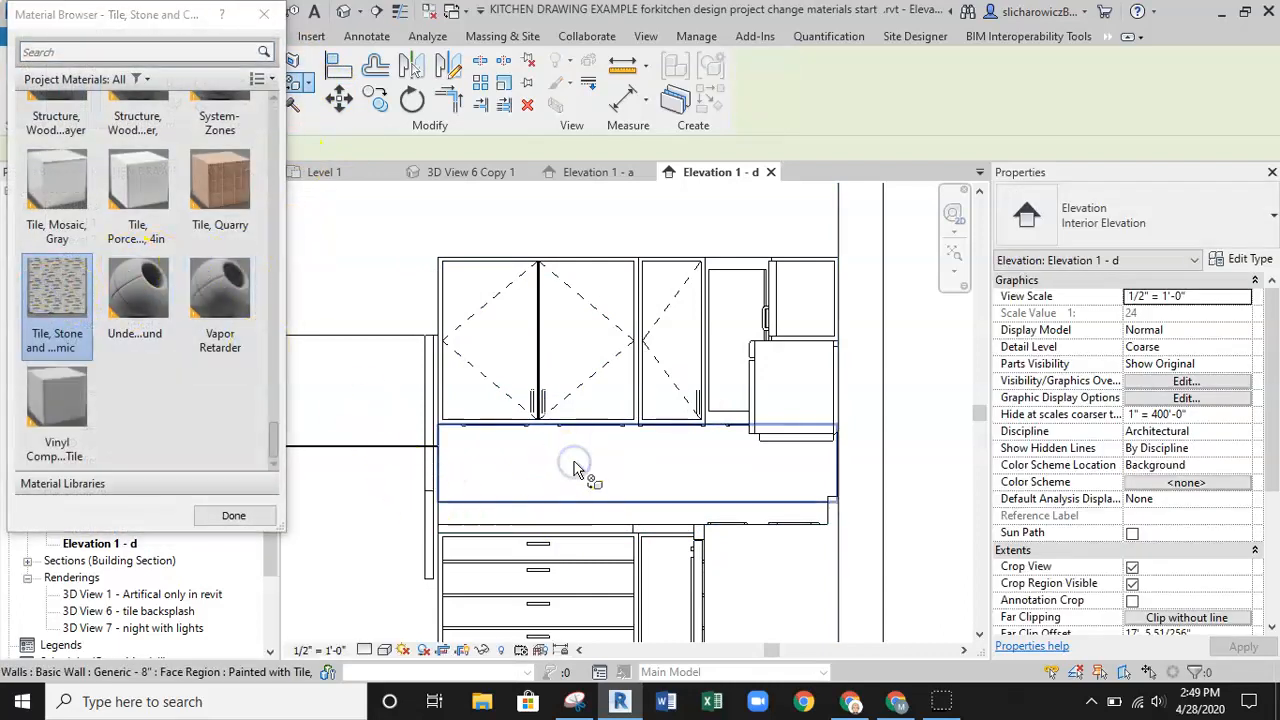
click(238, 515)
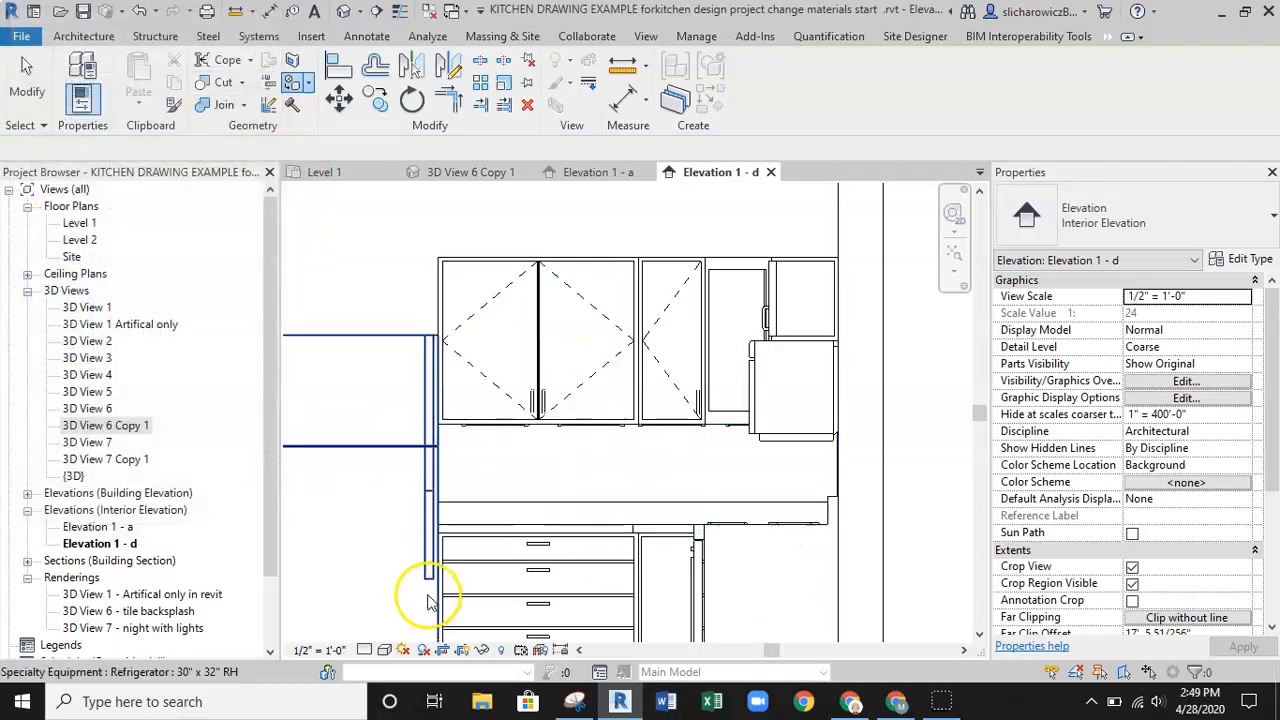
key(Escape)
Set the Elevation 1 - d view to Shaded and open 3D View 6 Copy 1 to check the backsplash.
click(386, 651)
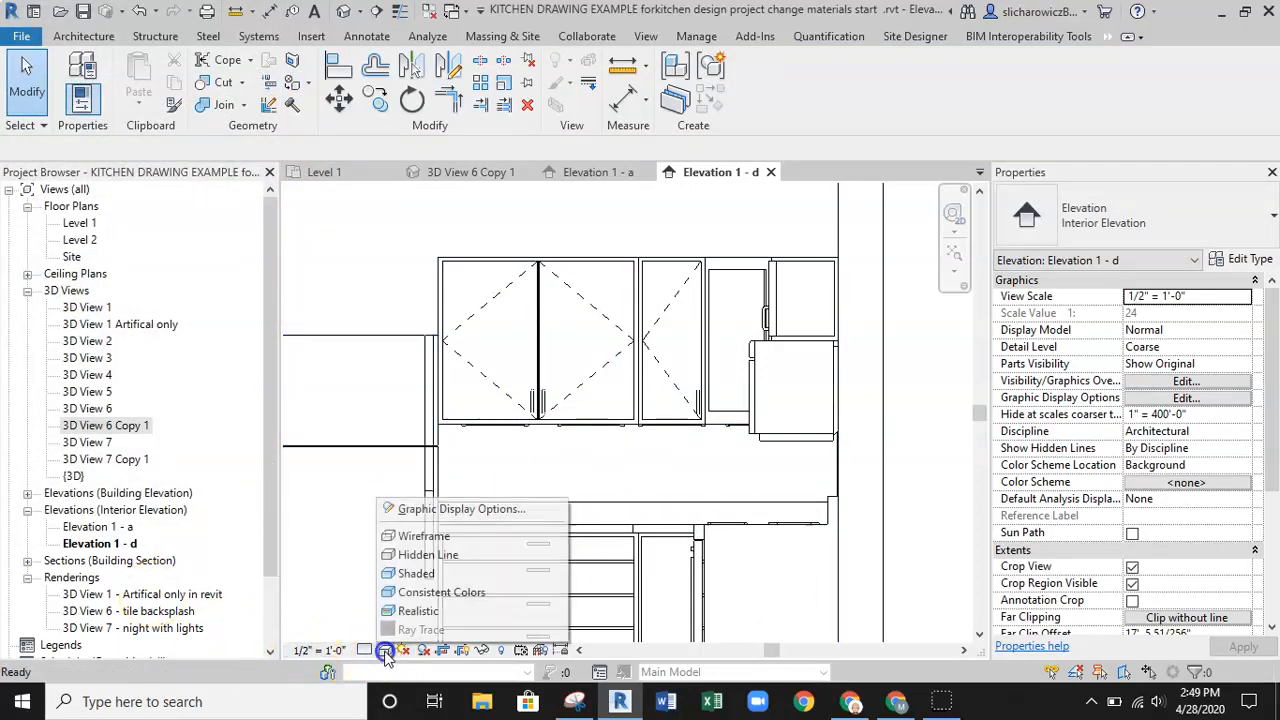
click(400, 576)
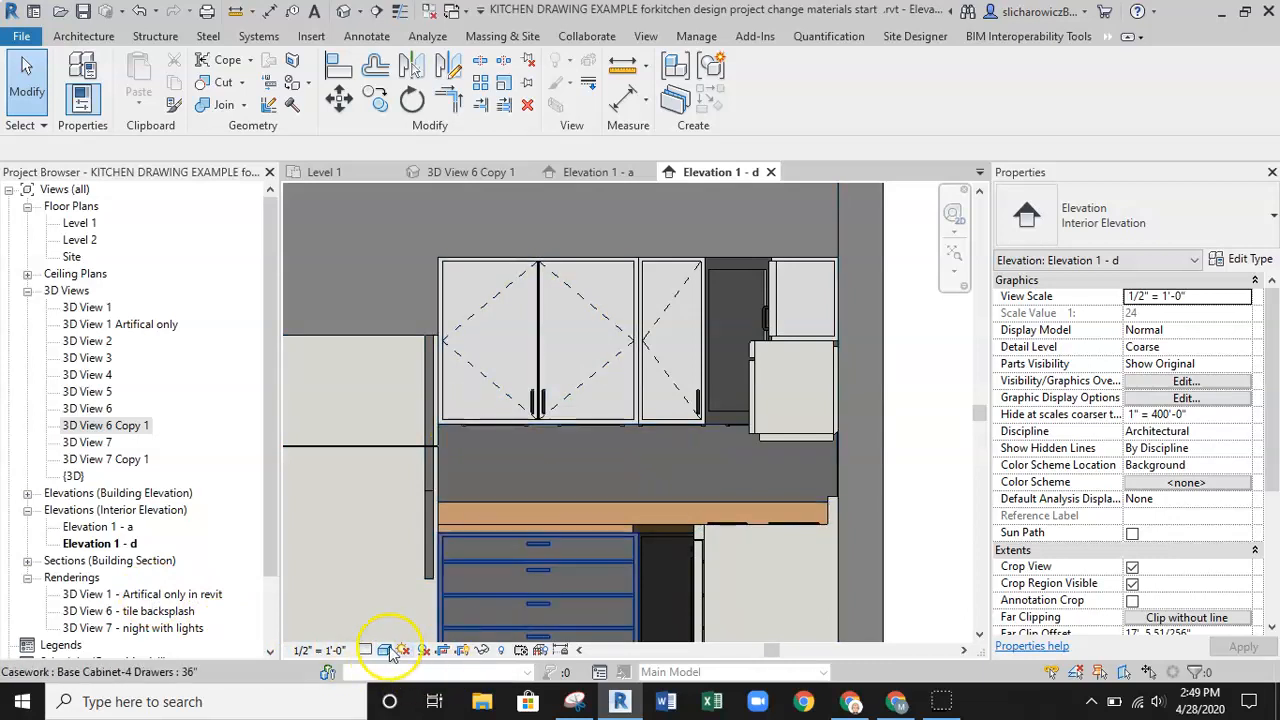
double_click(105, 425)
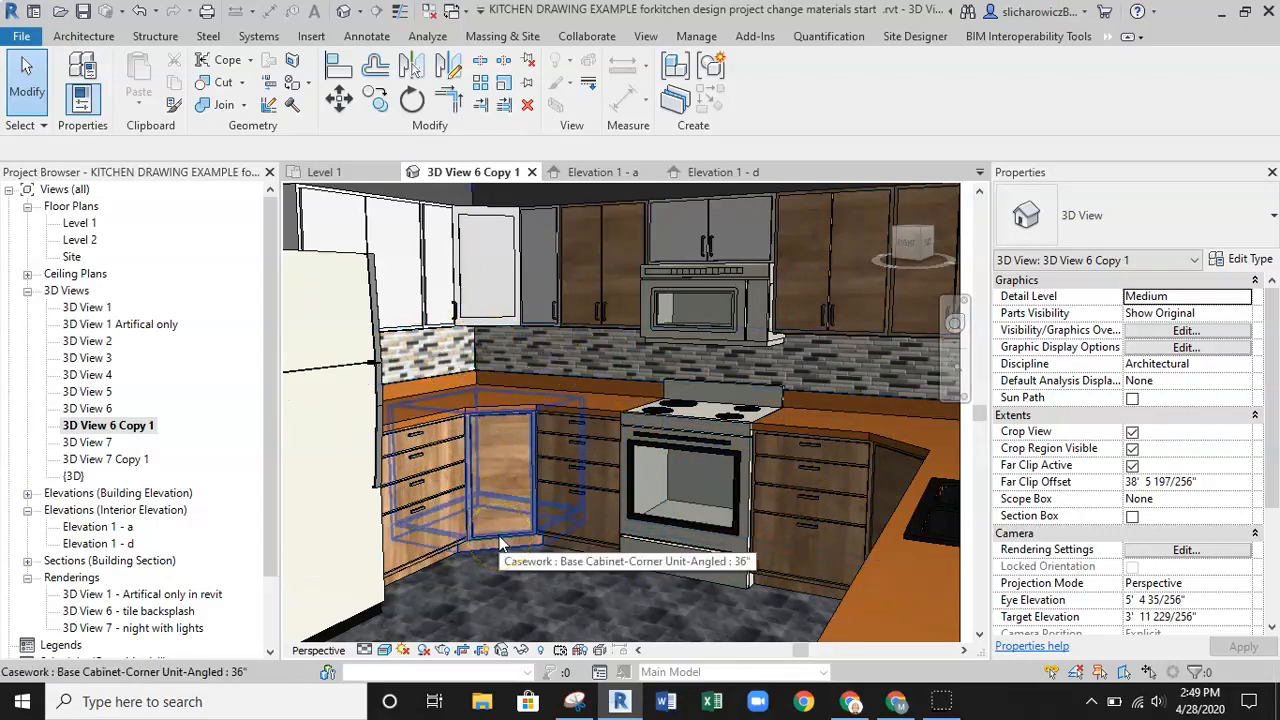
click(567, 378)
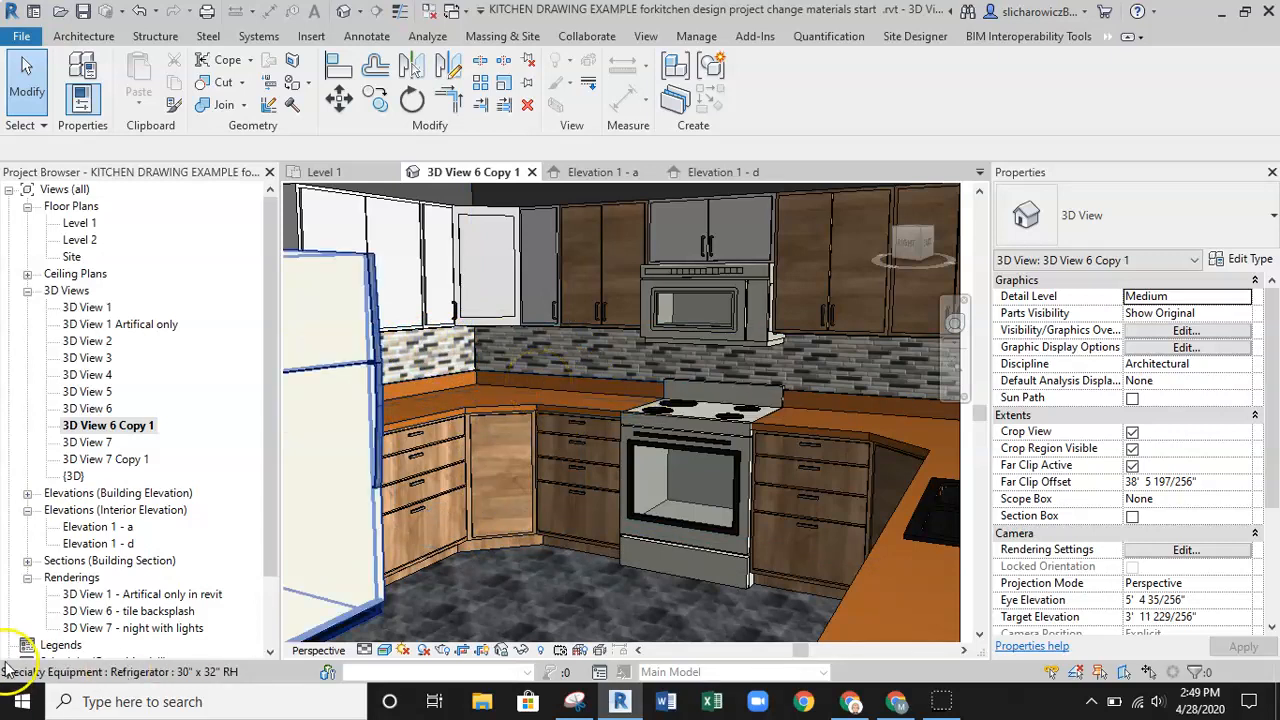
click(49, 670)
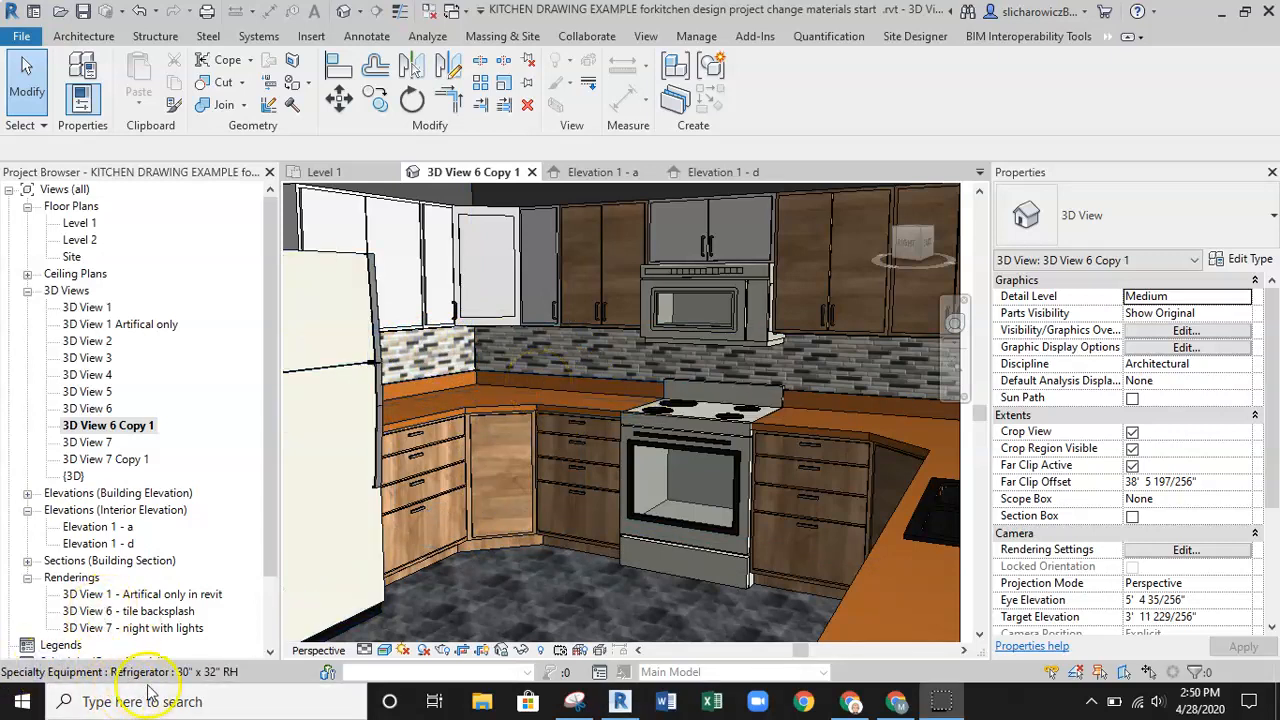
Open the material selection for the Counter Top Material parameter in the L-shaped countertop's type properties.
click(545, 390)
click(1236, 259)
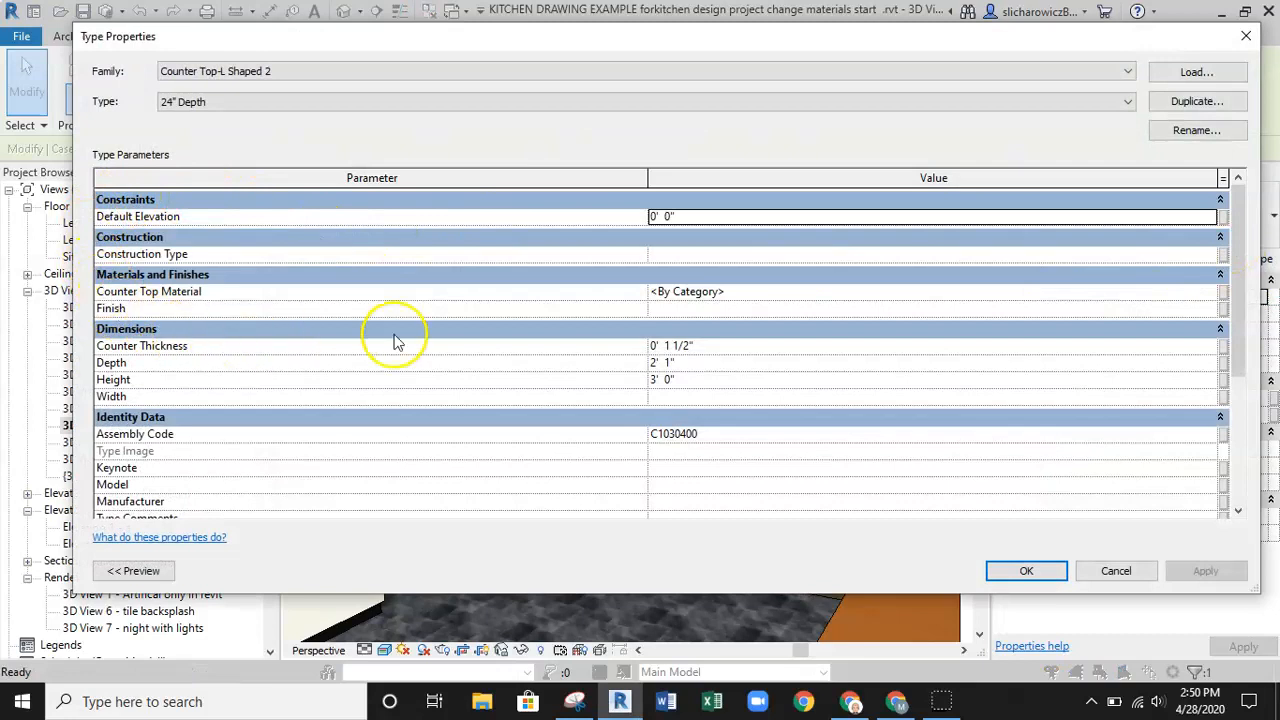
click(702, 291)
click(1213, 292)
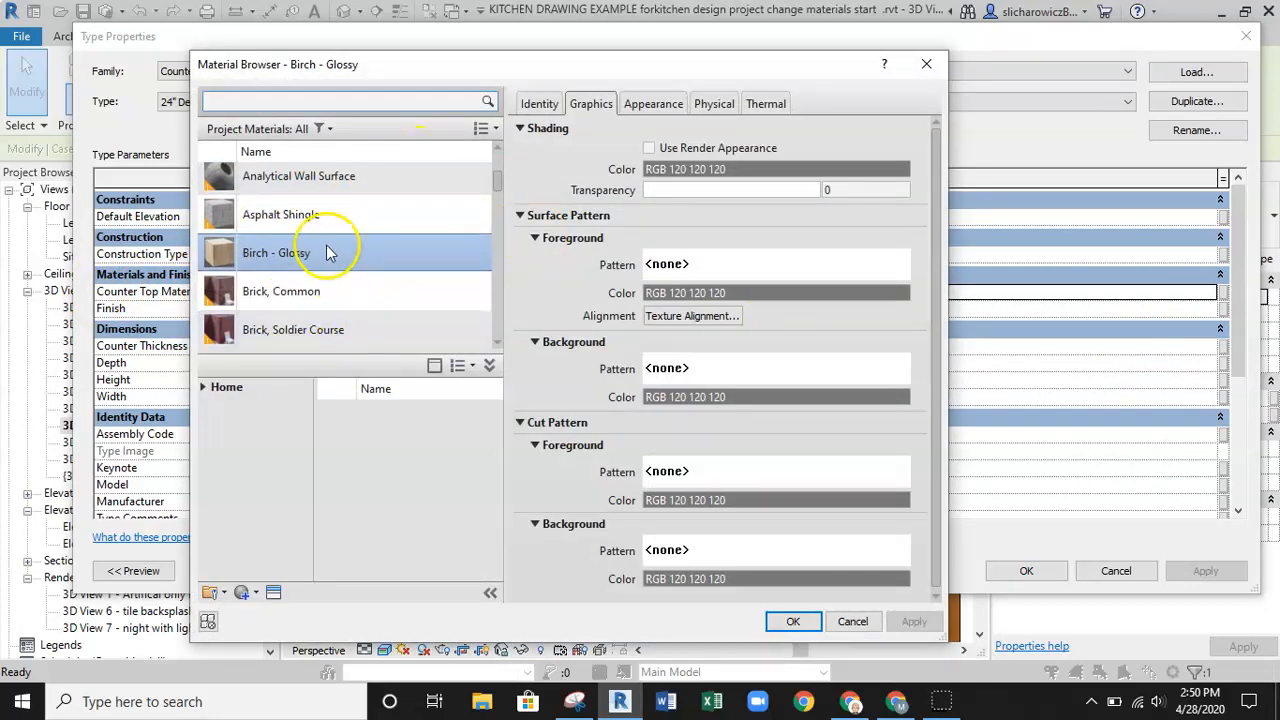
Search the project materials for "counter" and duplicate the Counter Top material.
click(350, 99)
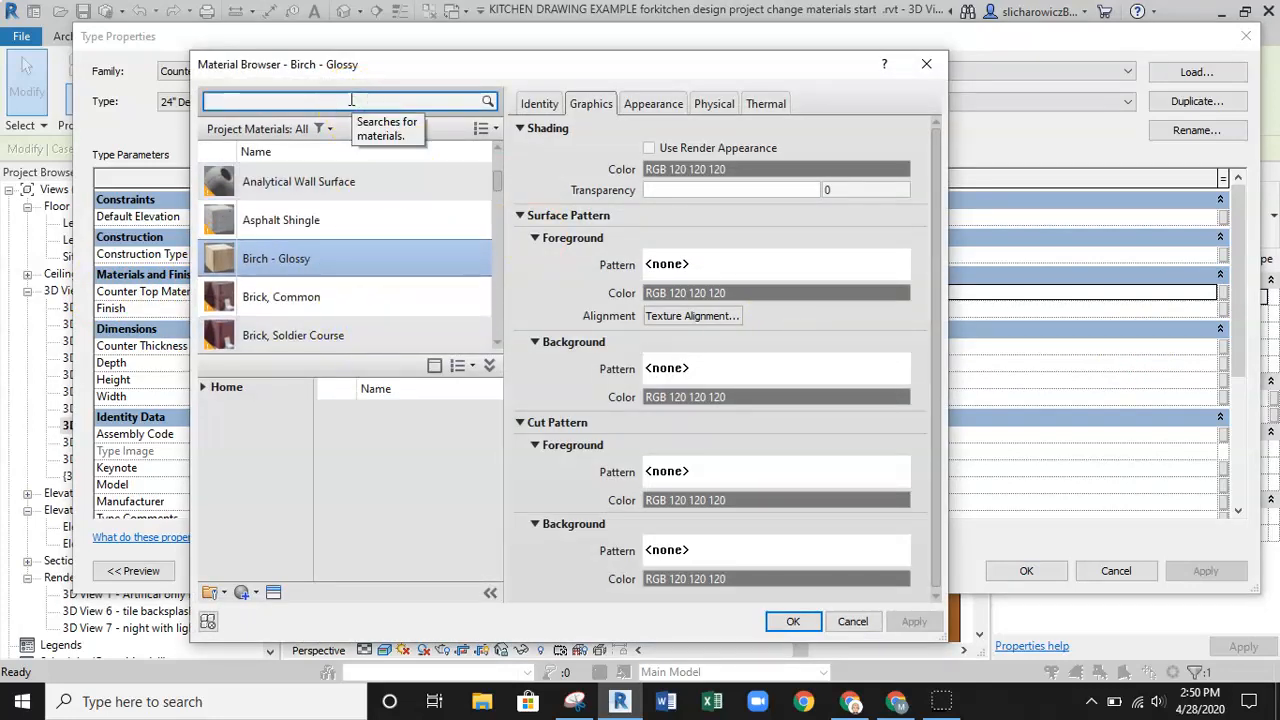
text(counter)
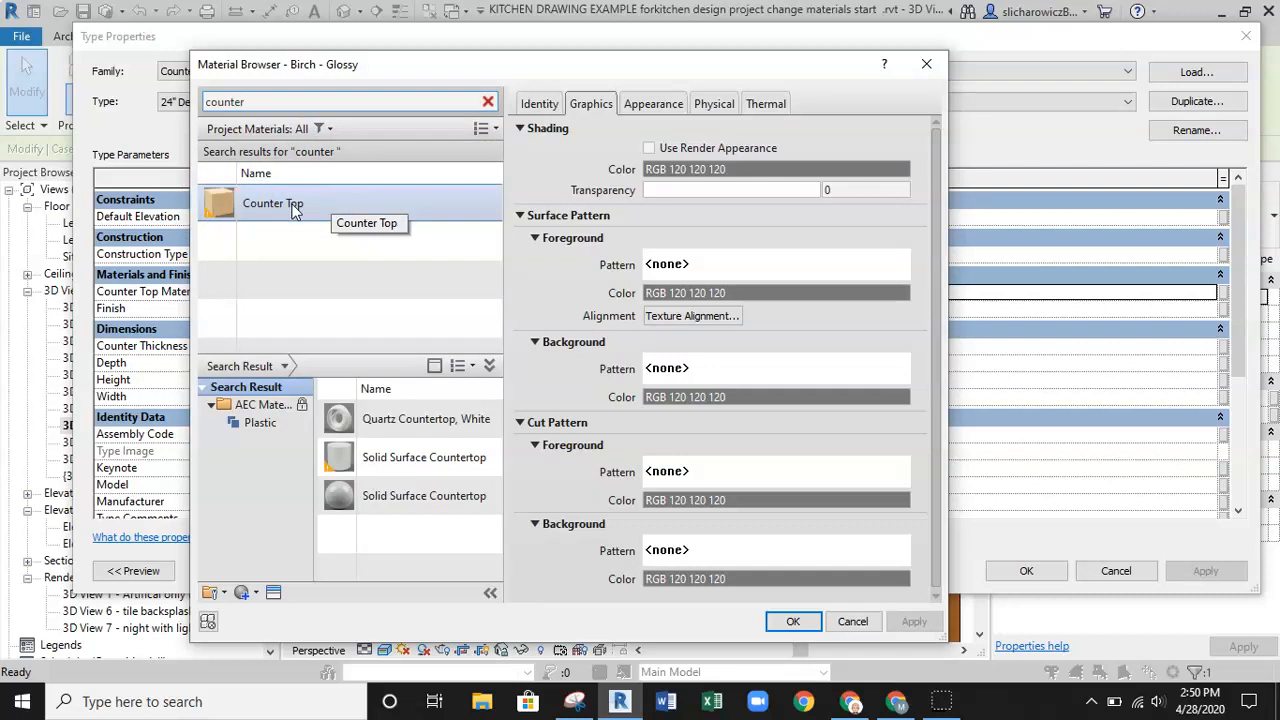
click(295, 210)
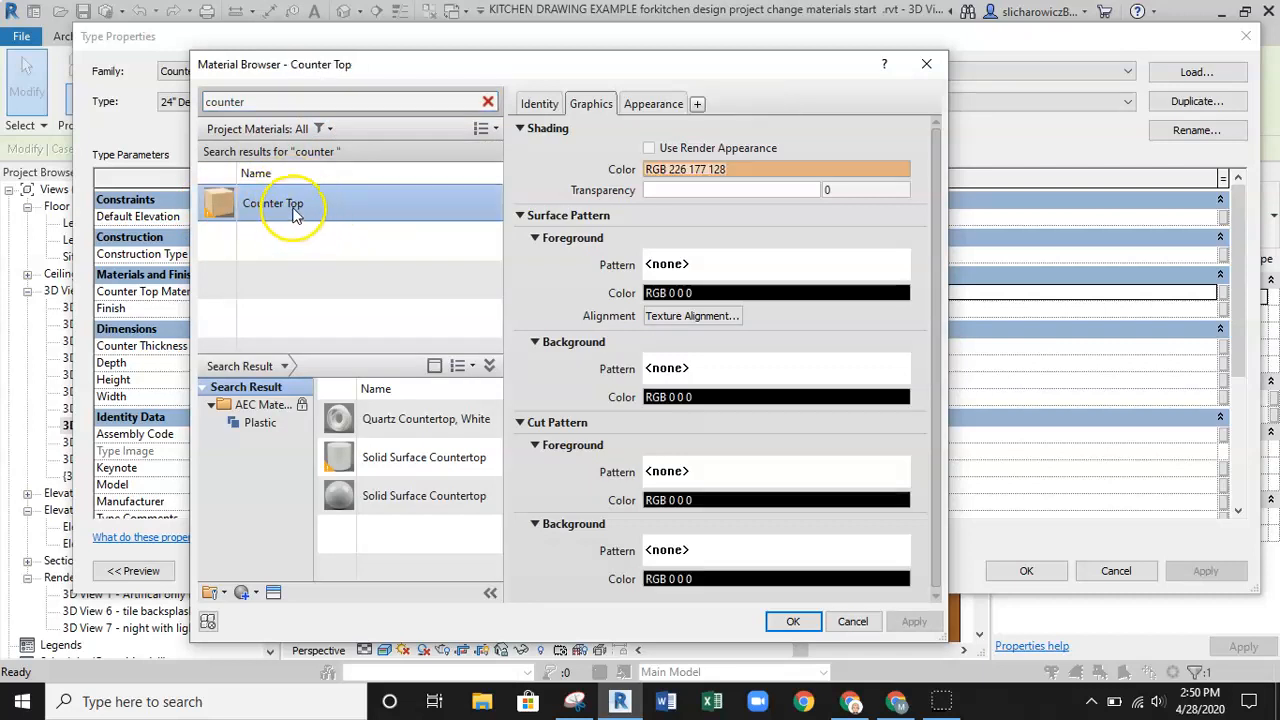
right_click(296, 210)
click(358, 242)
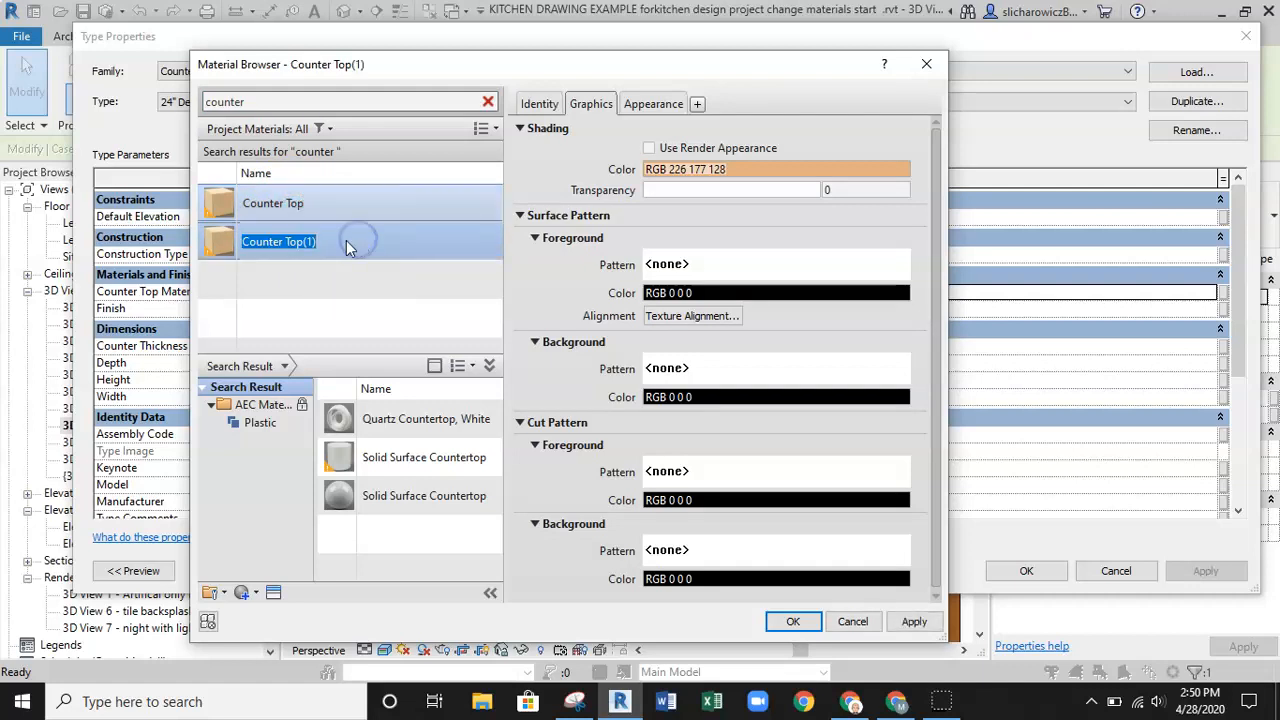
Review the duplicated counter top material's identity and graphics settings and bring up its appearance settings.
click(546, 107)
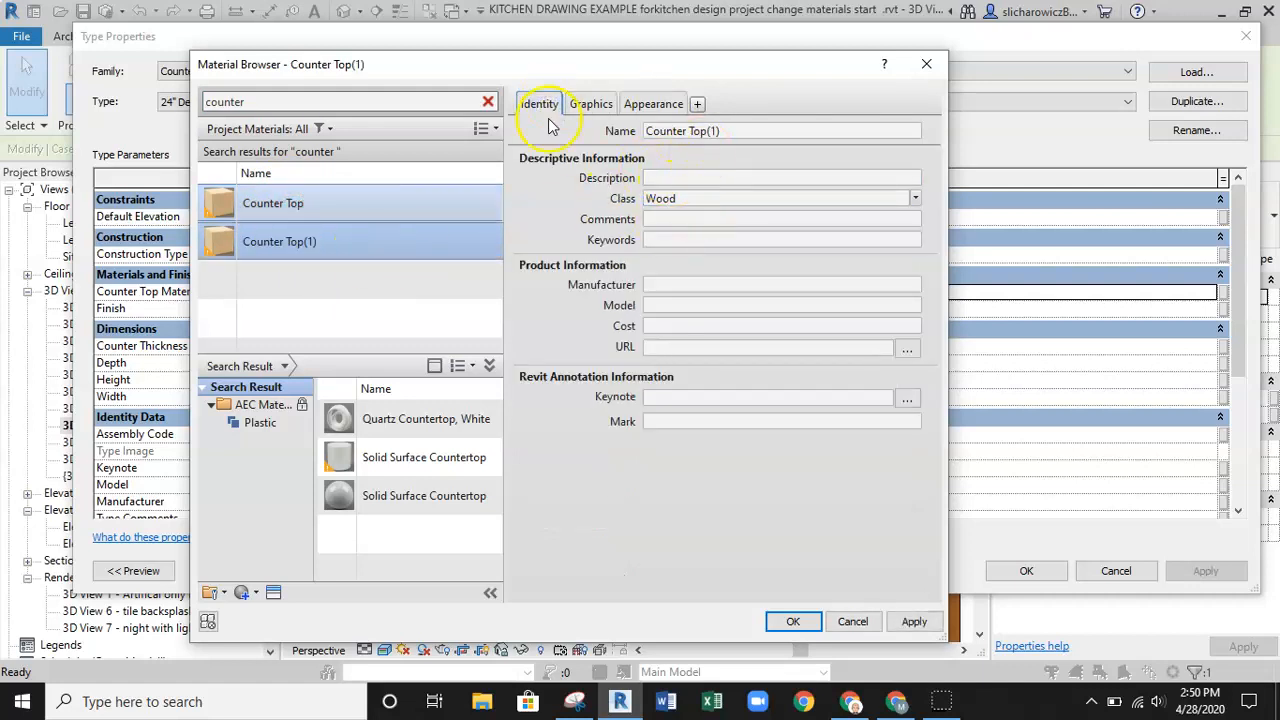
click(591, 104)
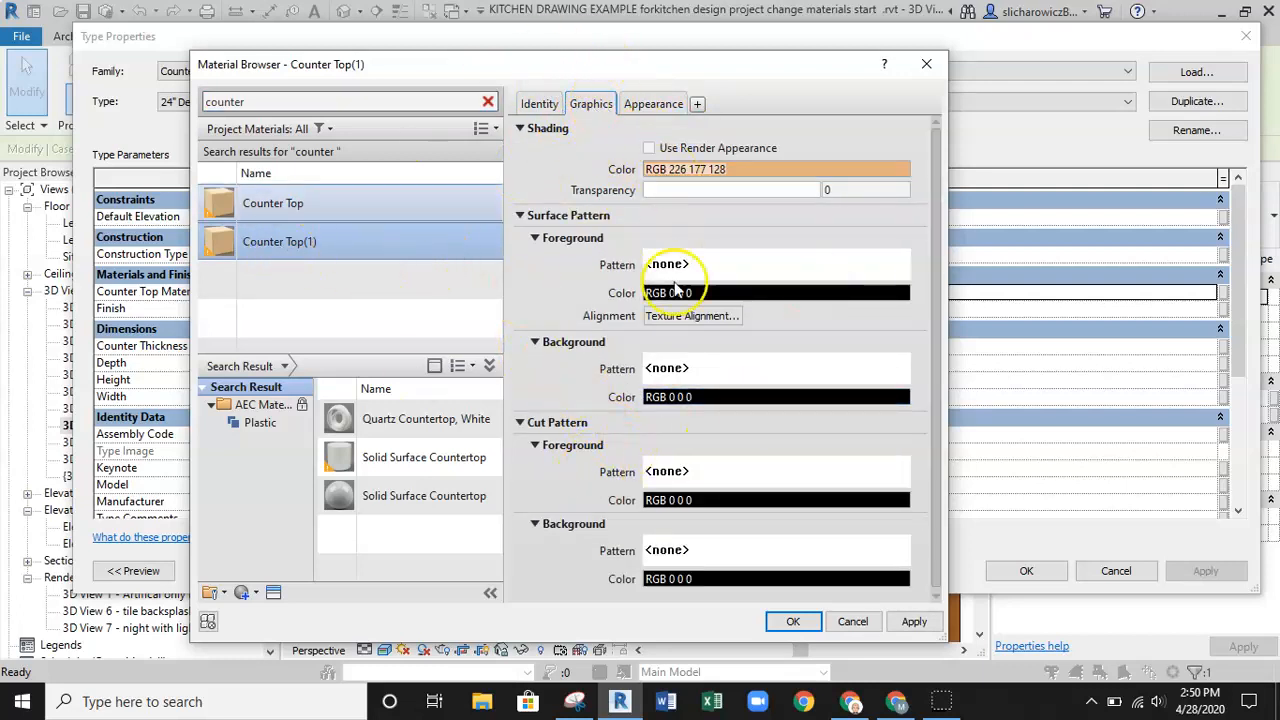
click(650, 106)
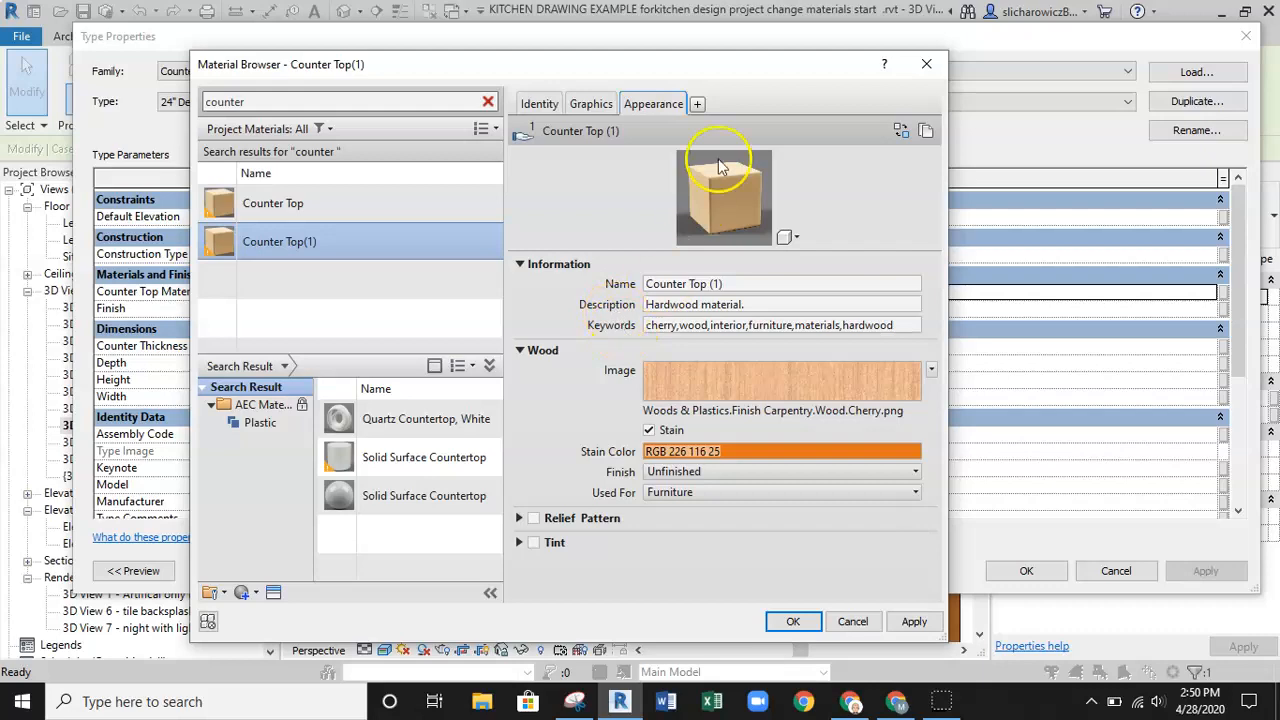
Switch to Chrome and browse the Google image results for "corian images" for countertop textures.
click(855, 703)
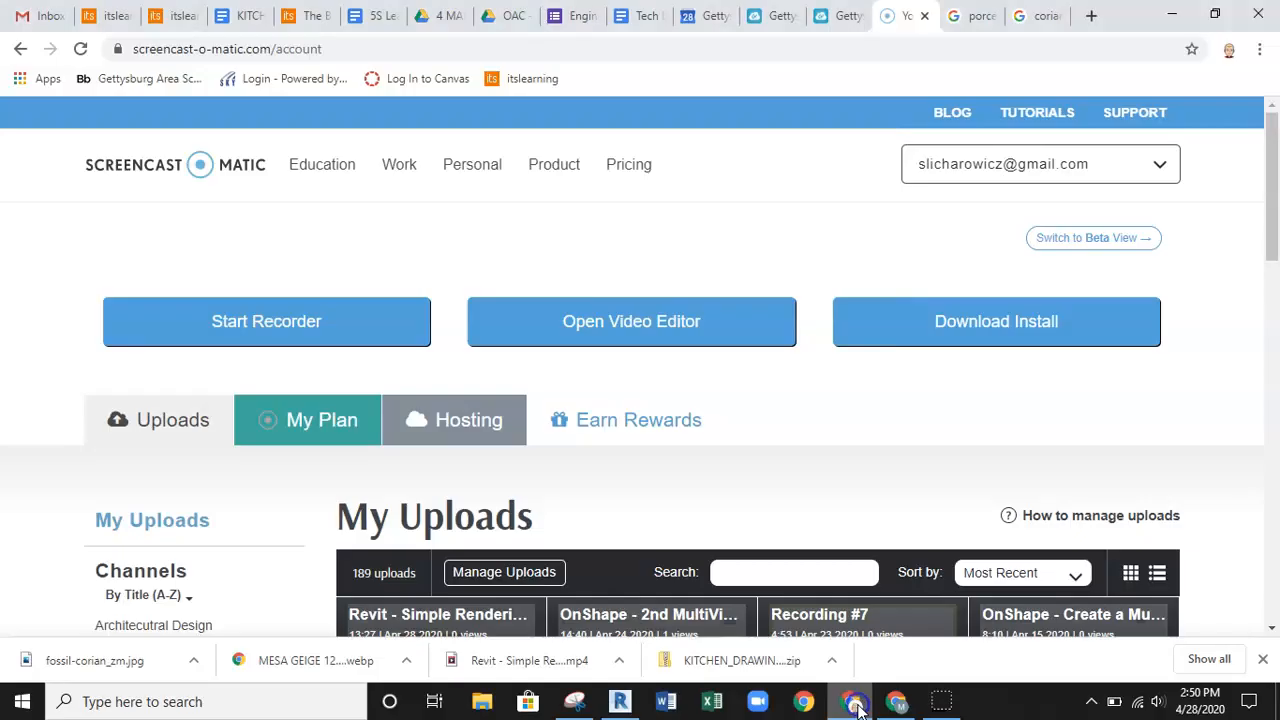
click(1032, 16)
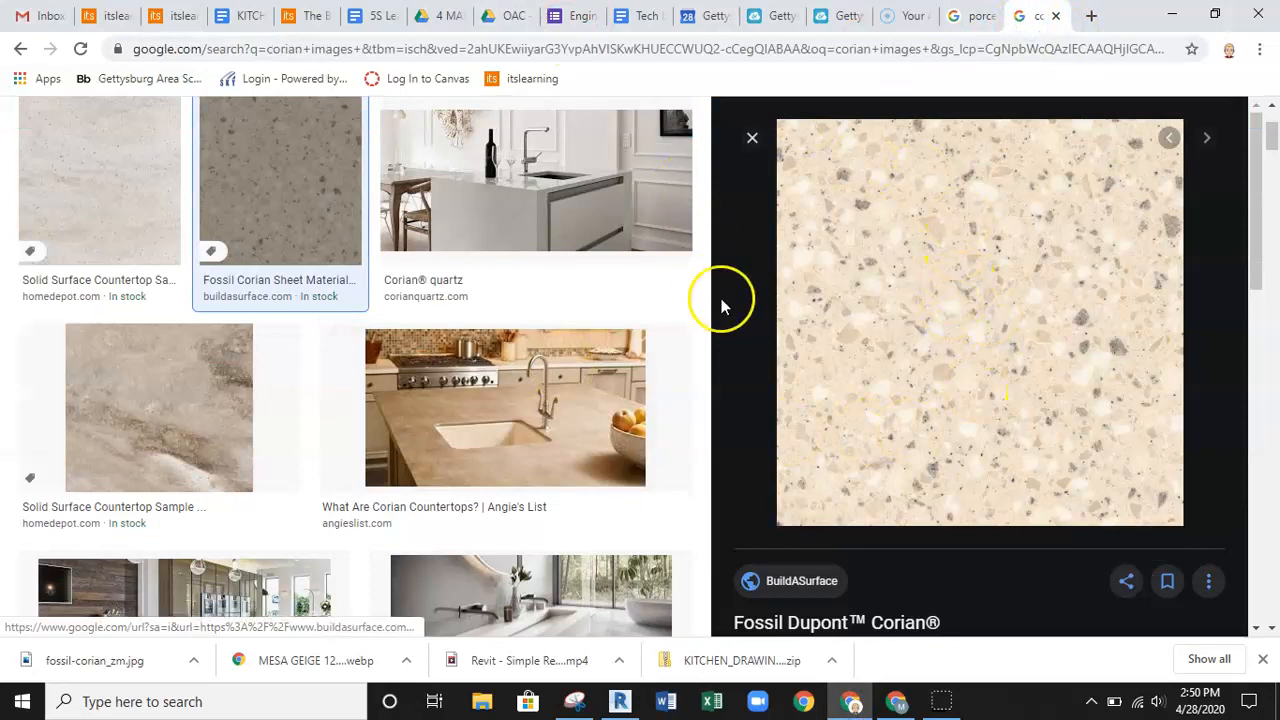
scroll(724, 303, up, 2)
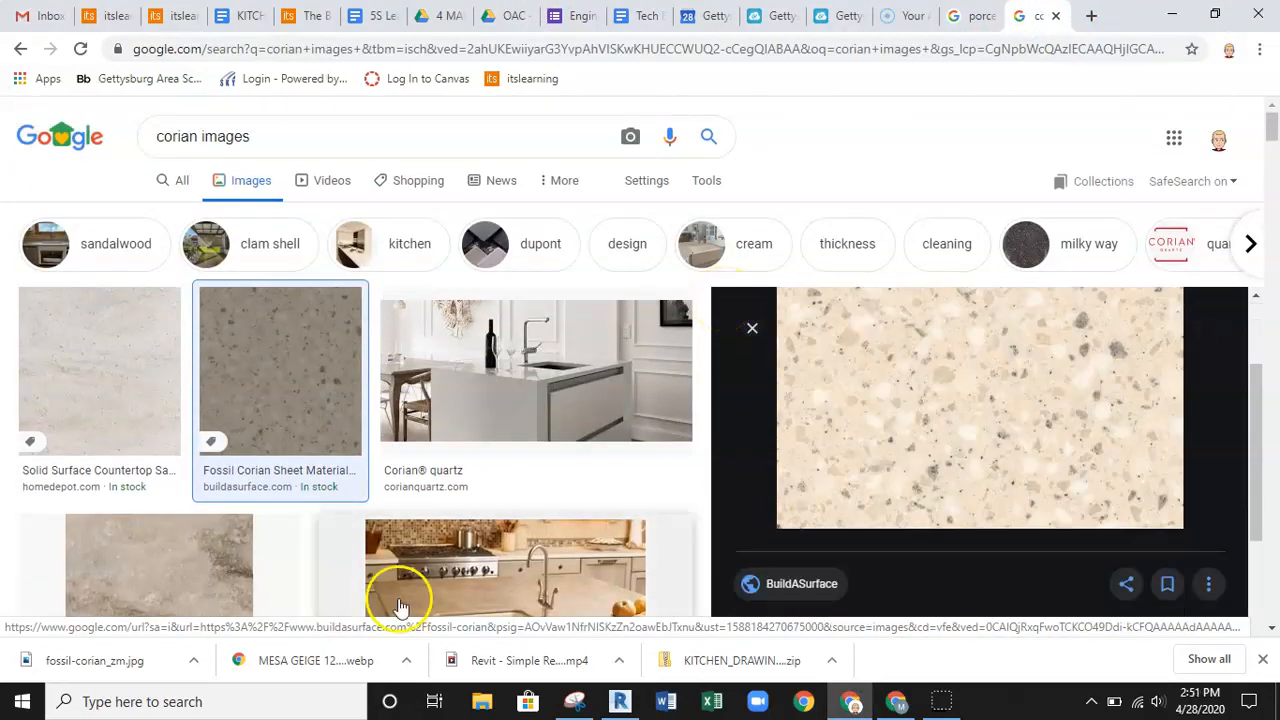
scroll(370, 520, down, 2)
scroll(375, 490, down, 5)
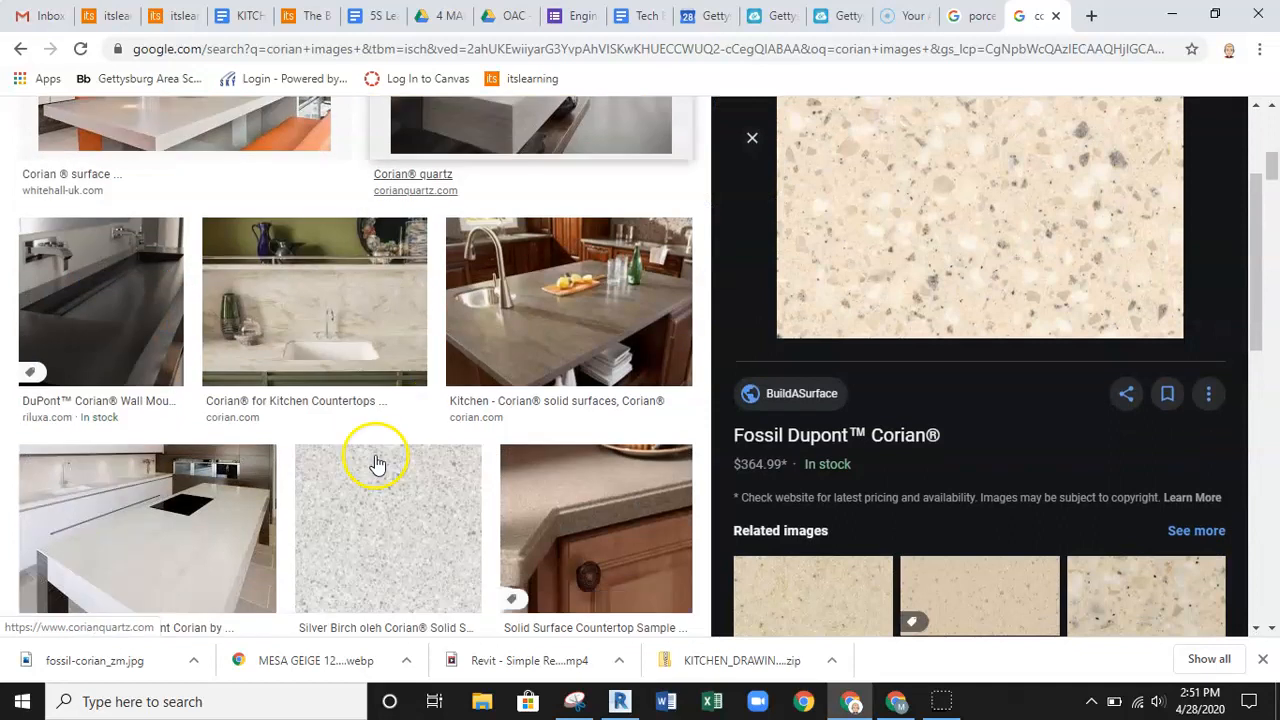
scroll(390, 443, down, 1)
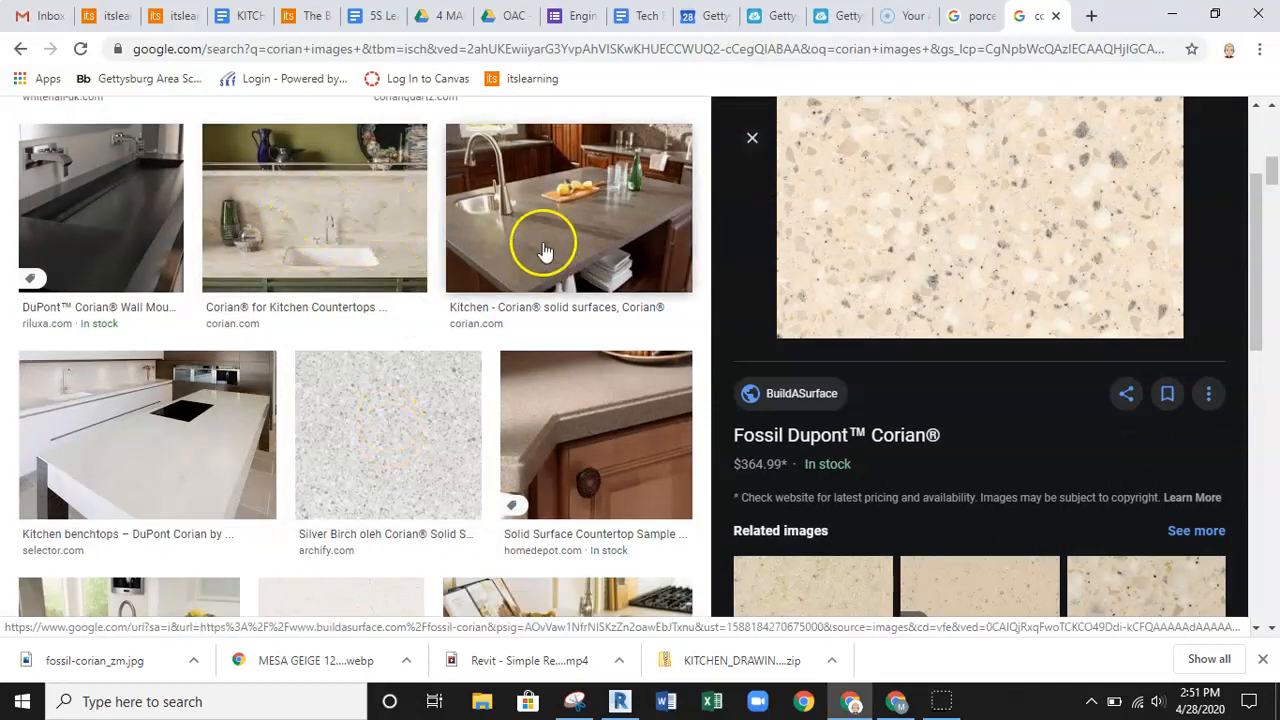
scroll(550, 280, up, 1)
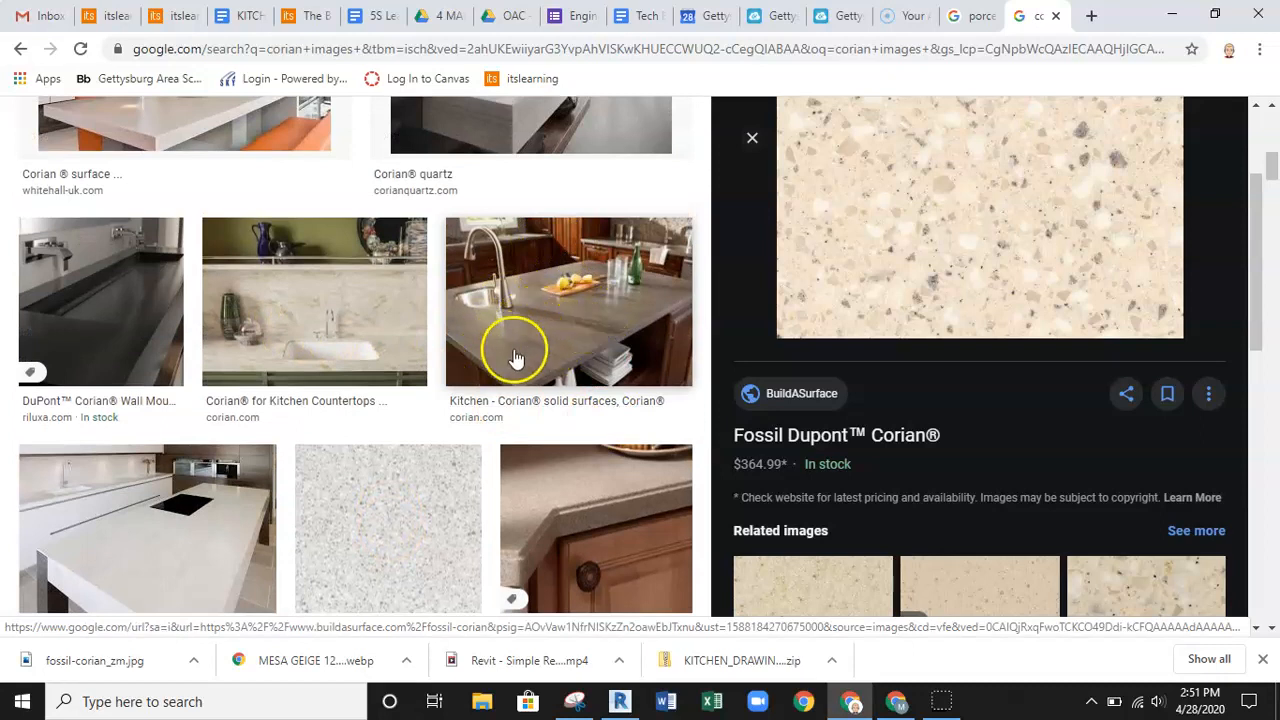
Browse the Corian image results and the related images, and open the Dupont Corian Granola picture.
scroll(530, 341, down, 2)
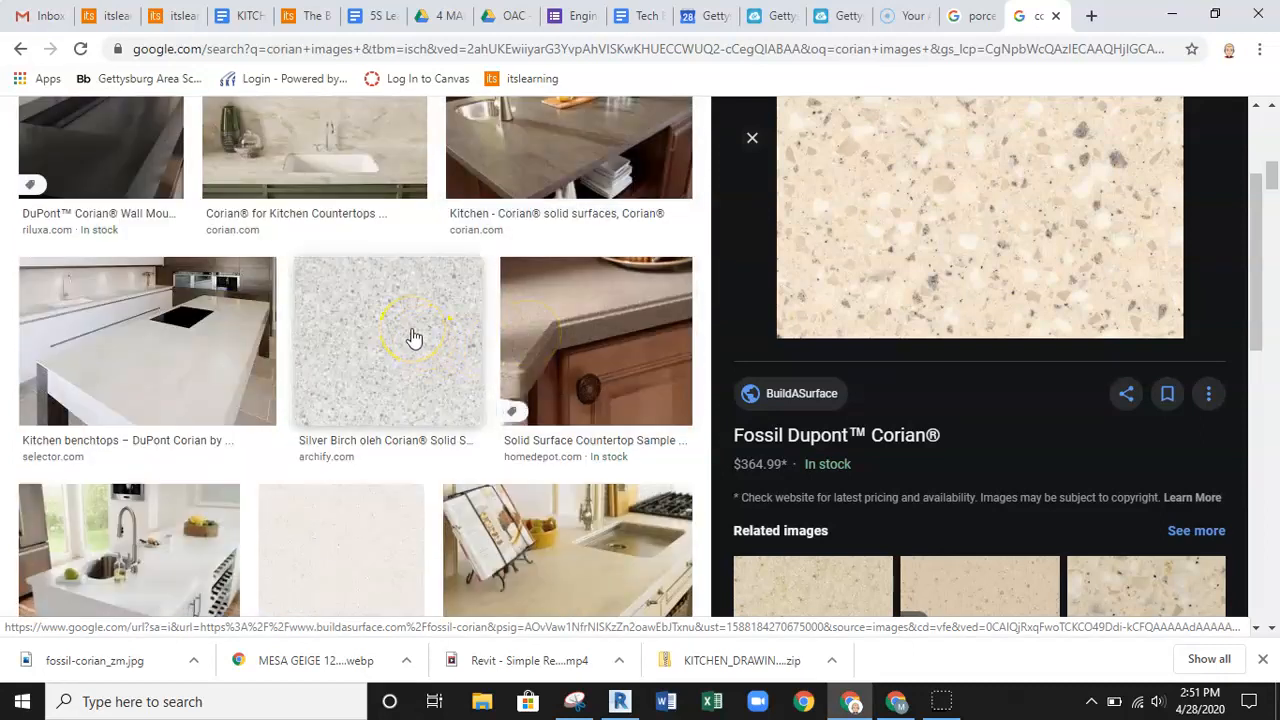
scroll(415, 349, down, 2)
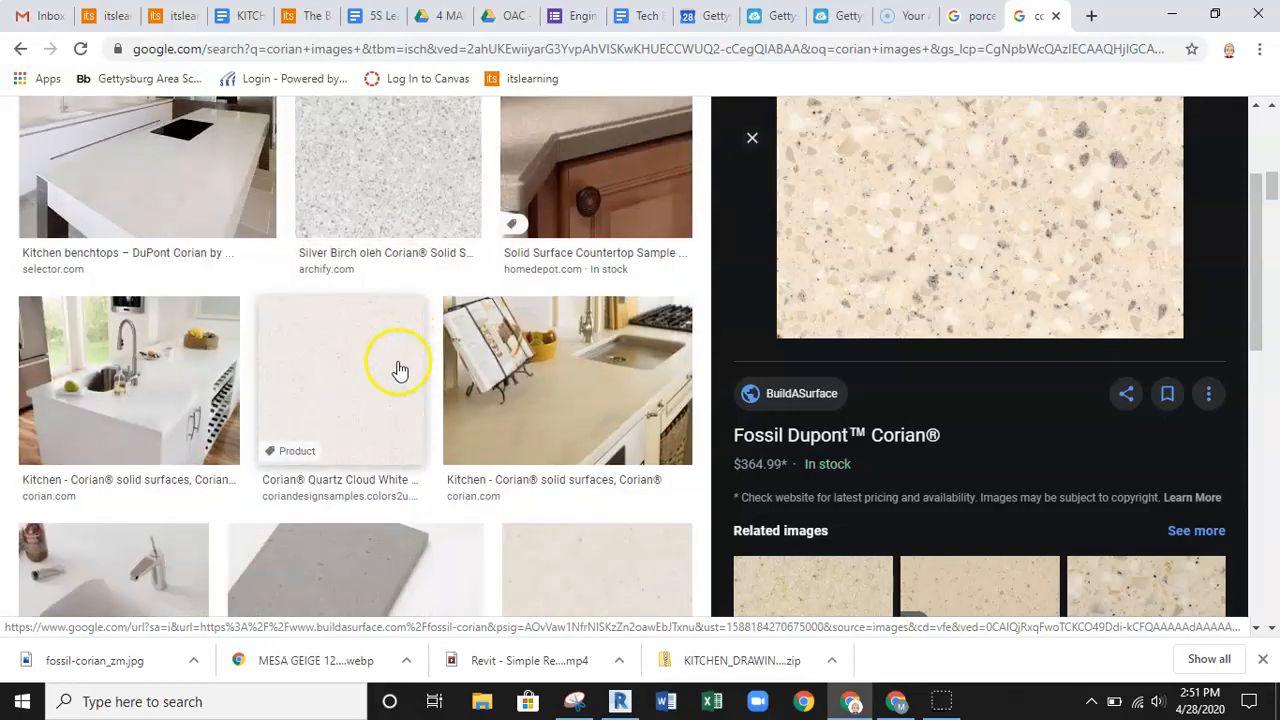
scroll(399, 370, down, 3)
scroll(990, 505, down, 2)
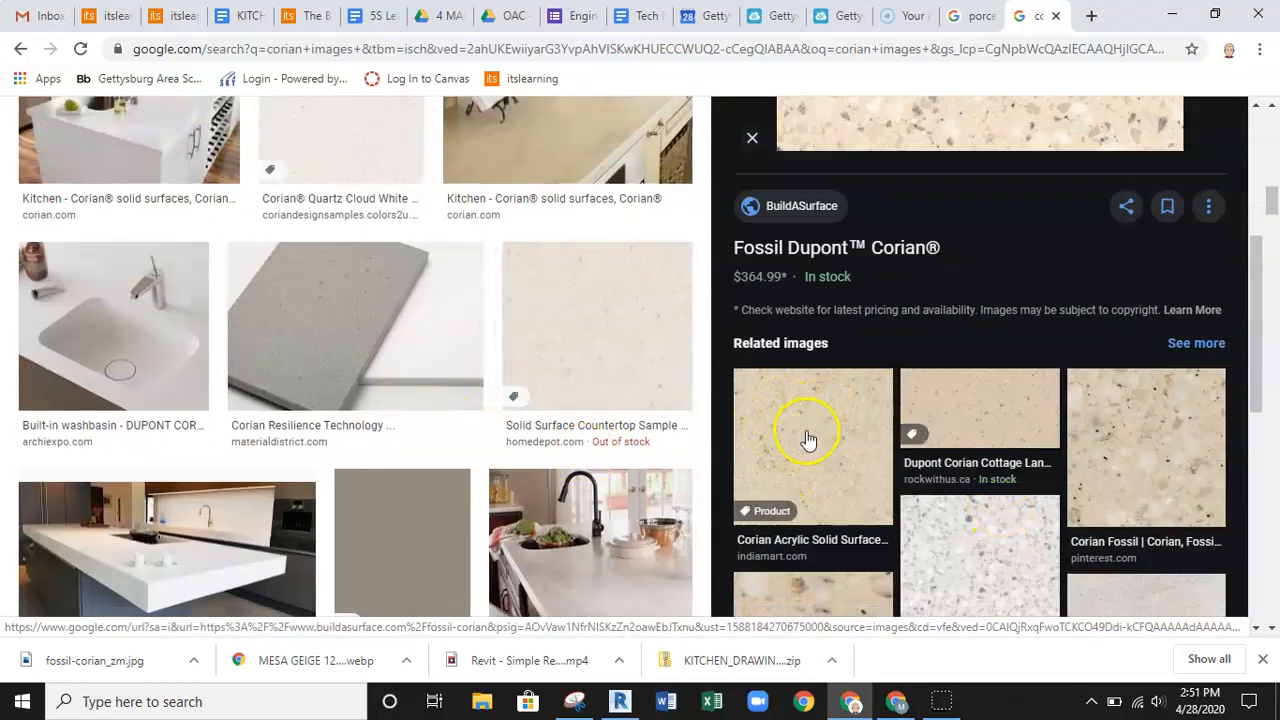
scroll(808, 440, down, 3)
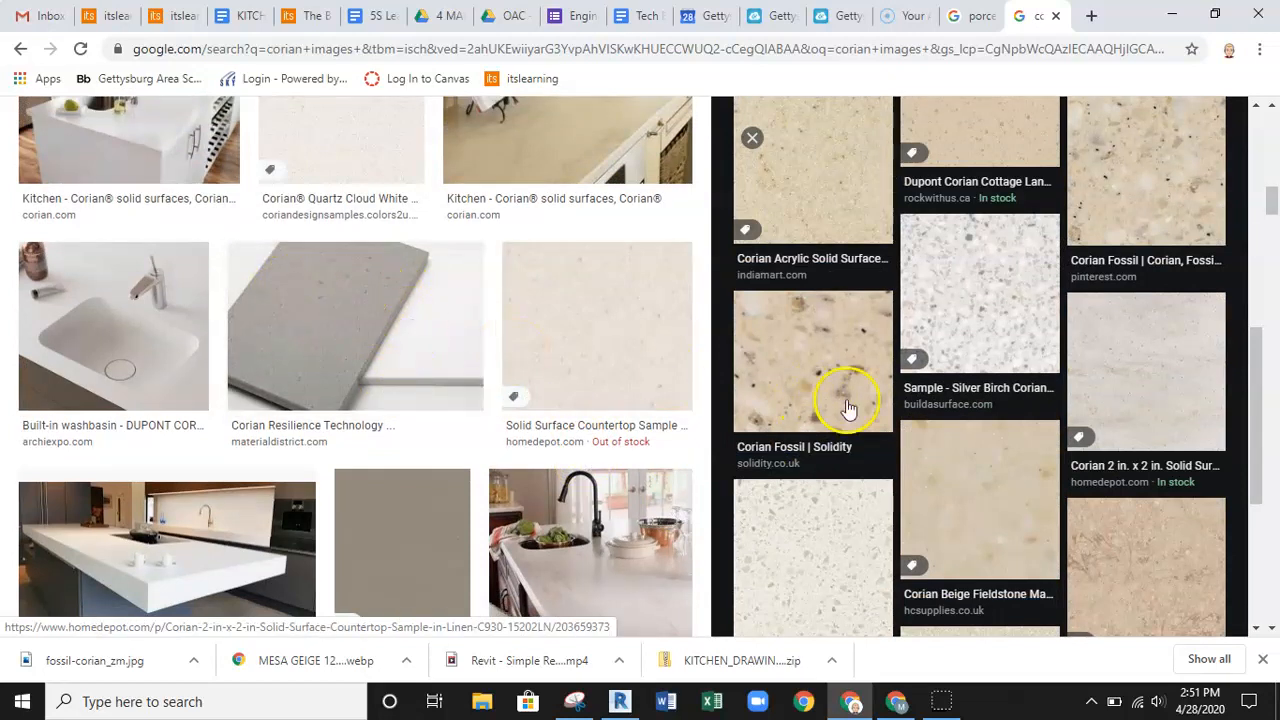
scroll(991, 280, down, 2)
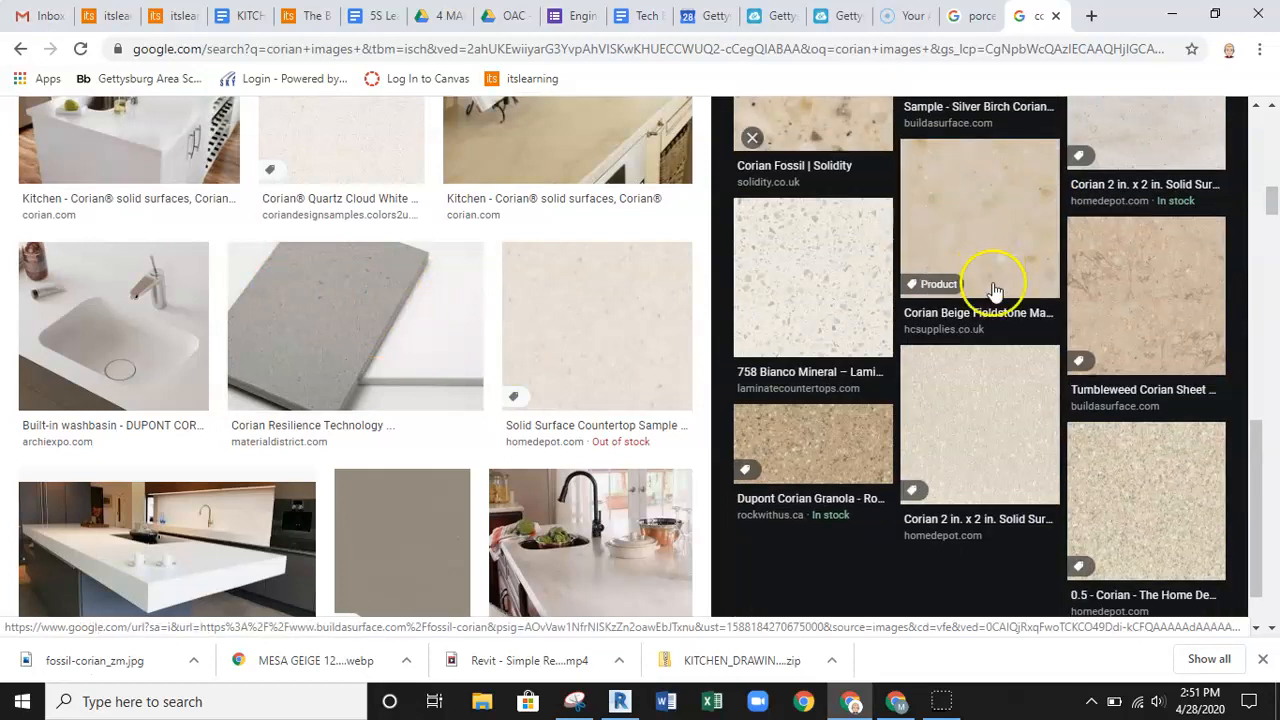
scroll(994, 300, down, 1)
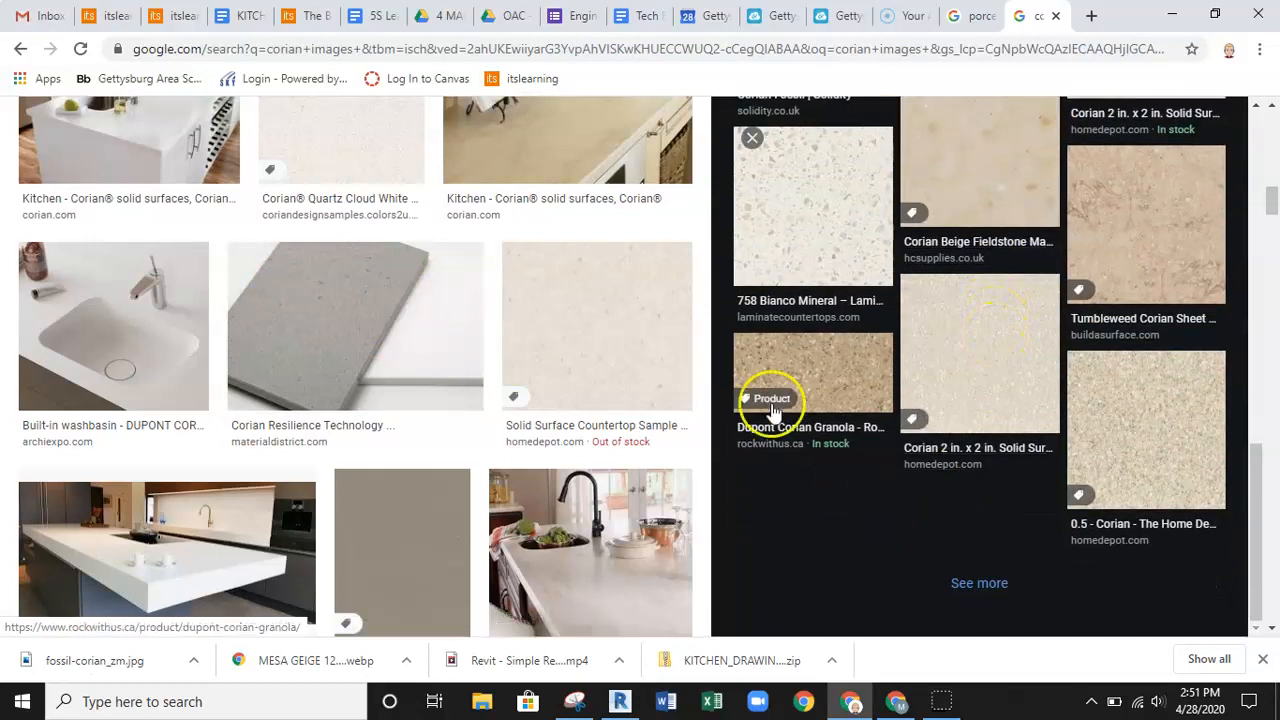
click(815, 375)
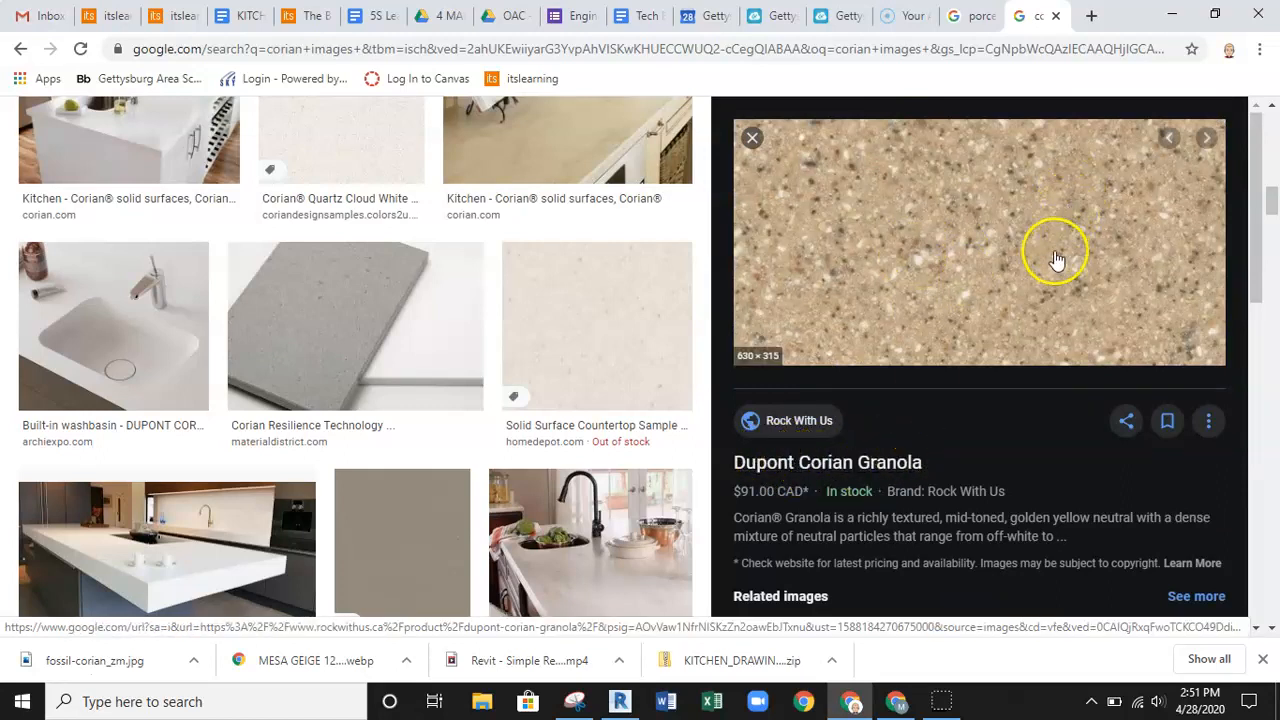
Save the Dupont Corian Granola image to the Downloads folder as Corian_Granola.jpg.
scroll(986, 254, down, 1)
scroll(993, 263, up, 1)
right_click(914, 288)
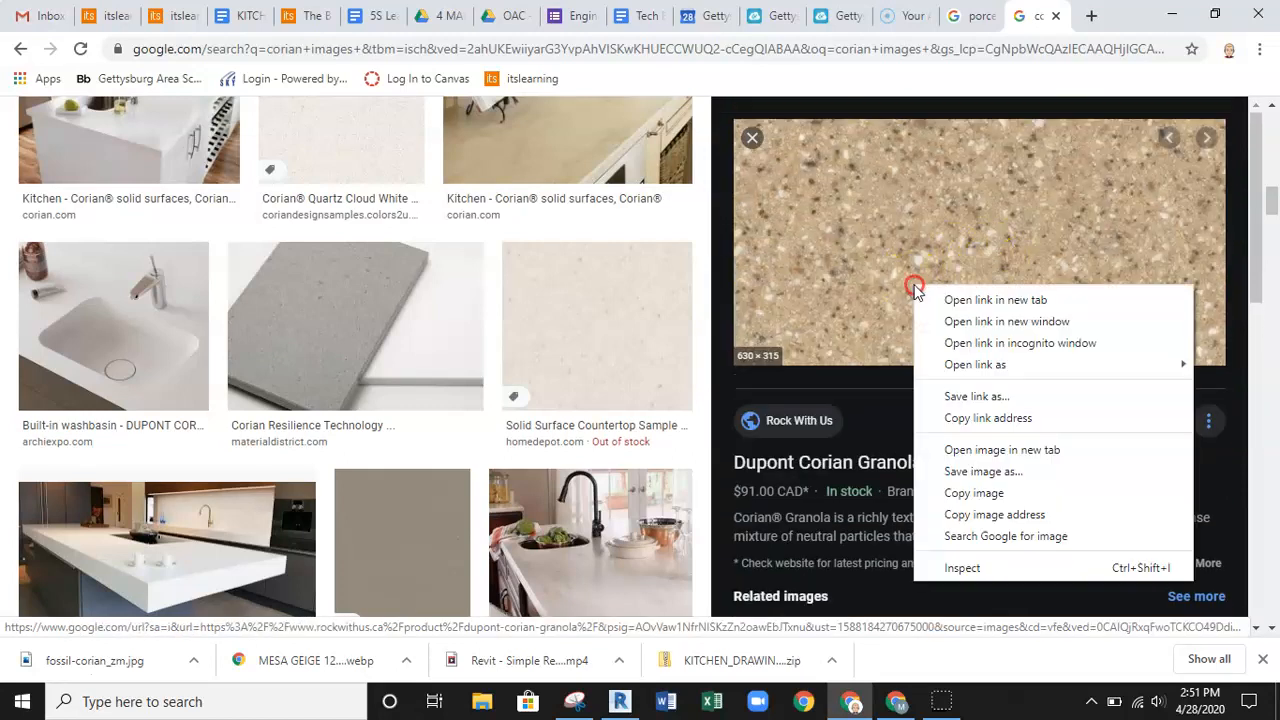
click(904, 226)
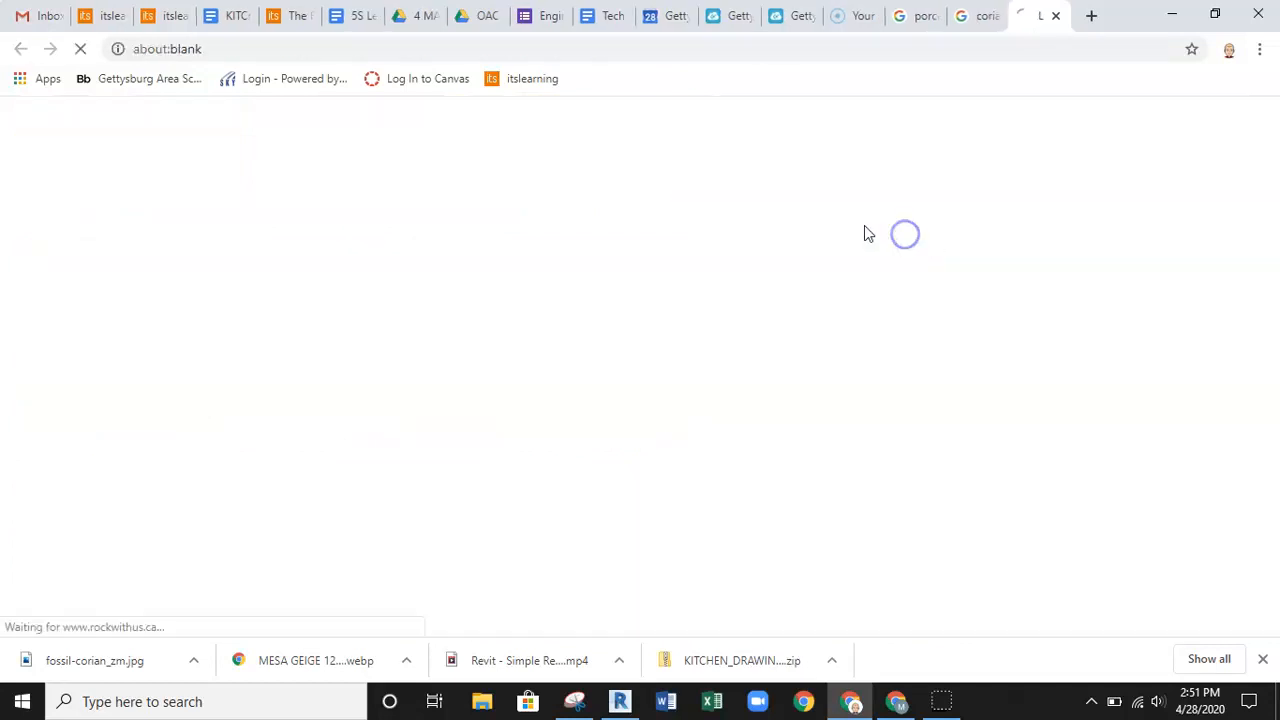
click(966, 22)
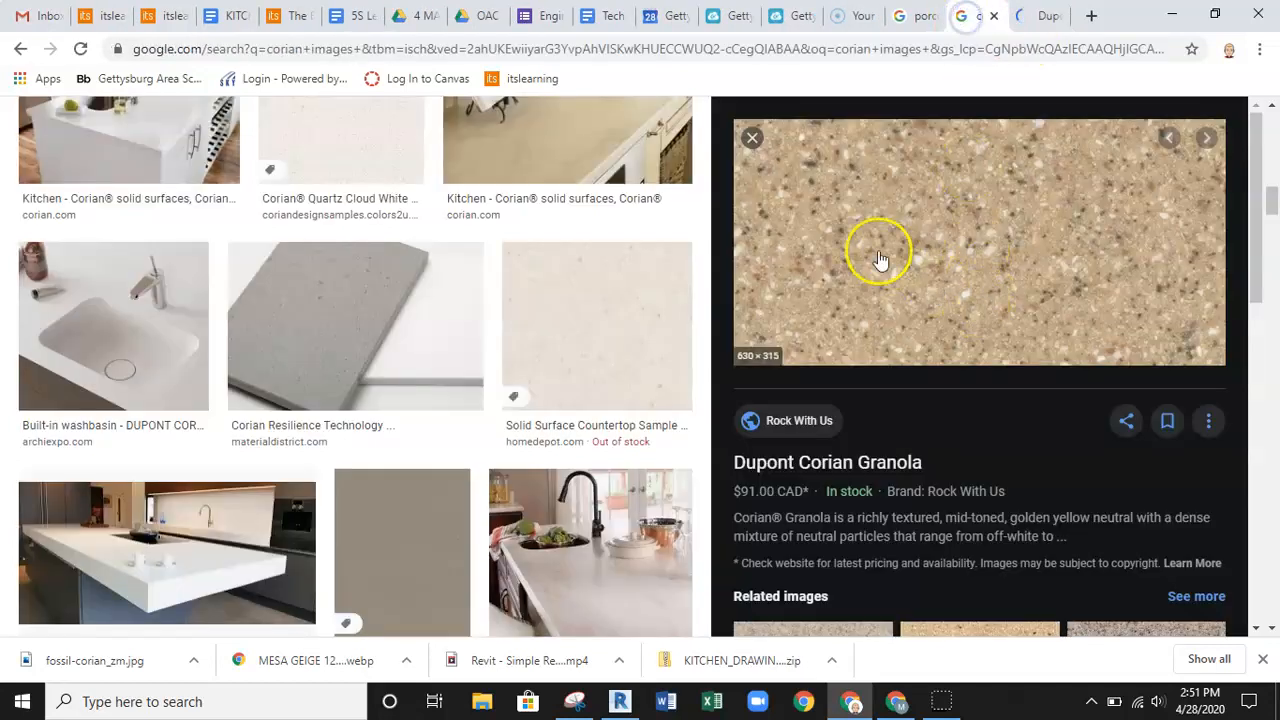
right_click(897, 236)
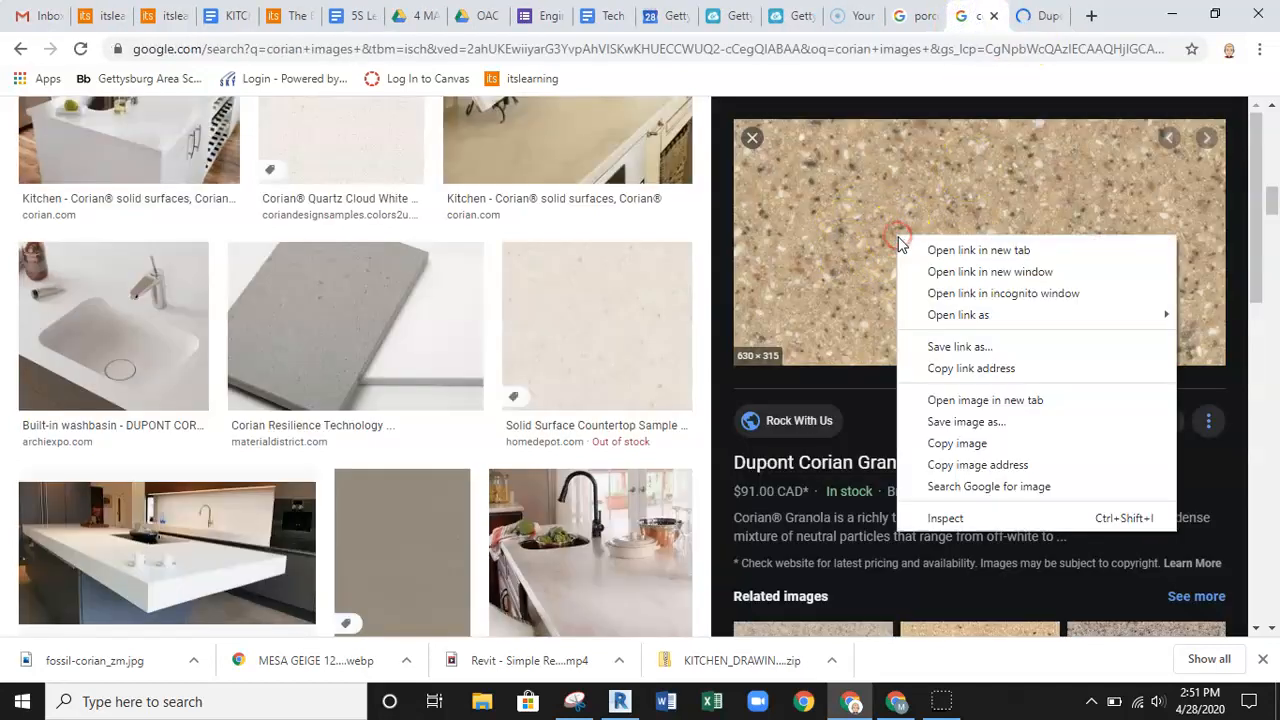
click(988, 424)
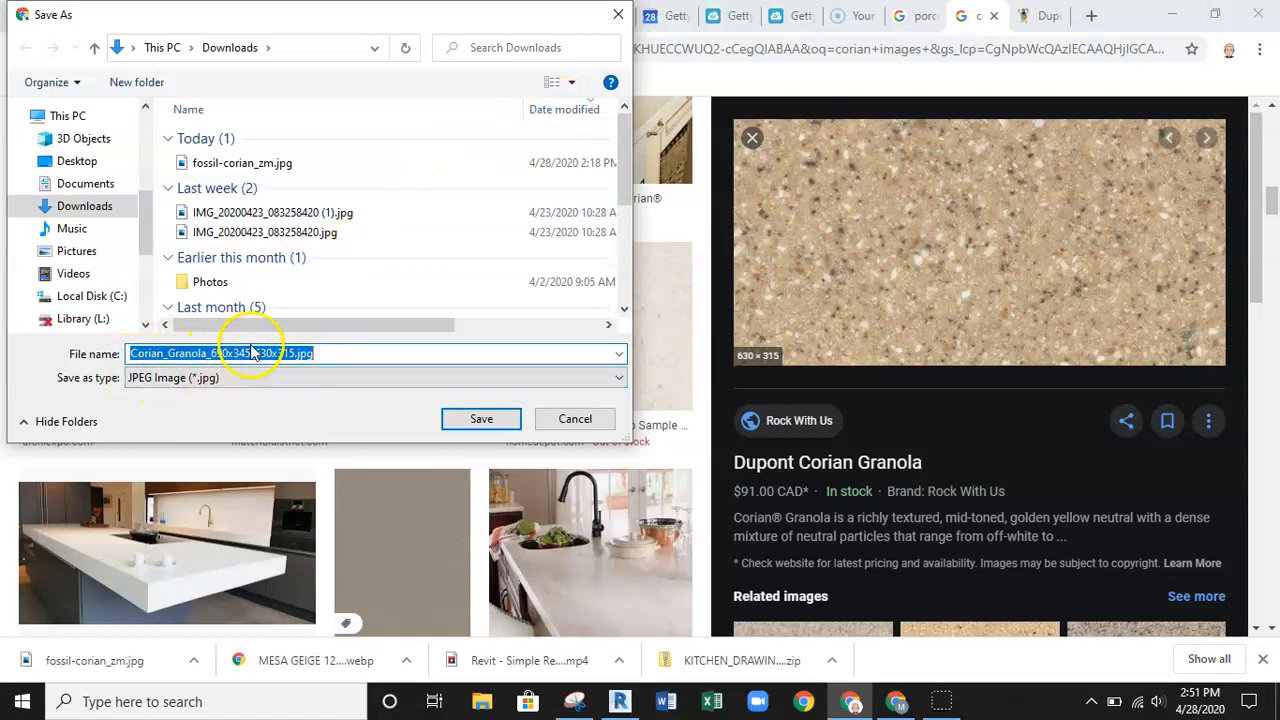
click(294, 354)
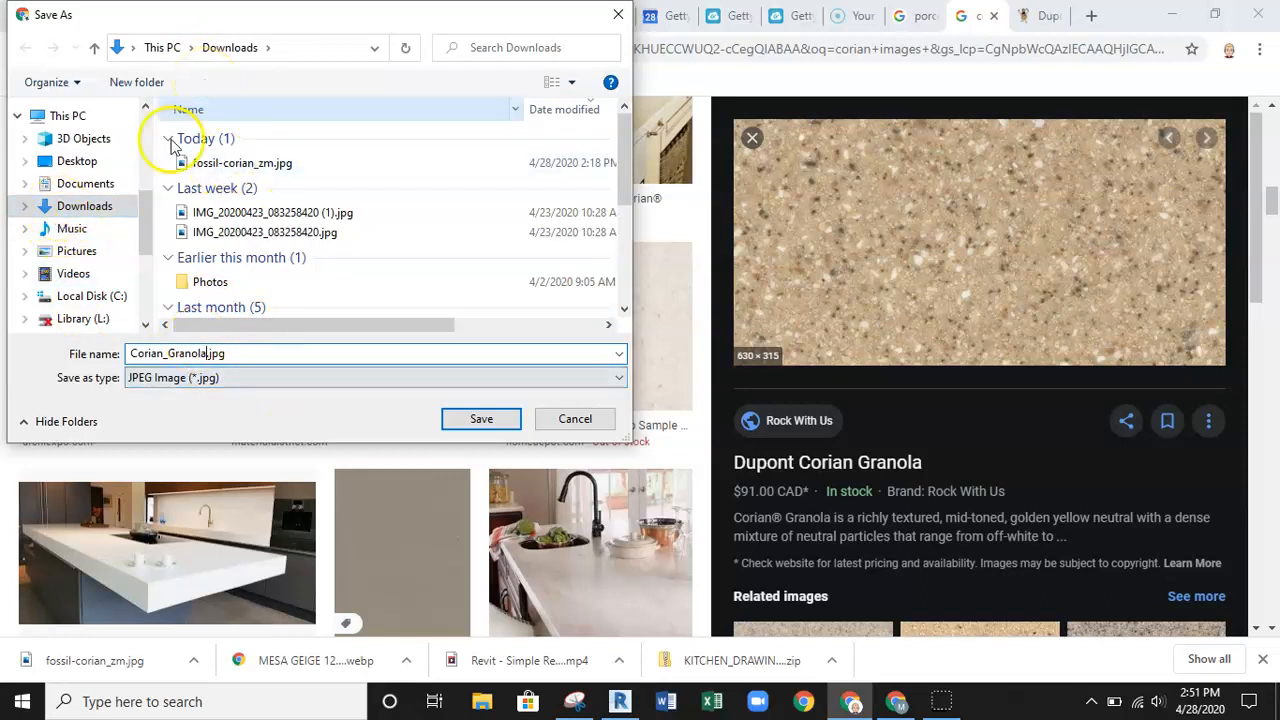
click(473, 418)
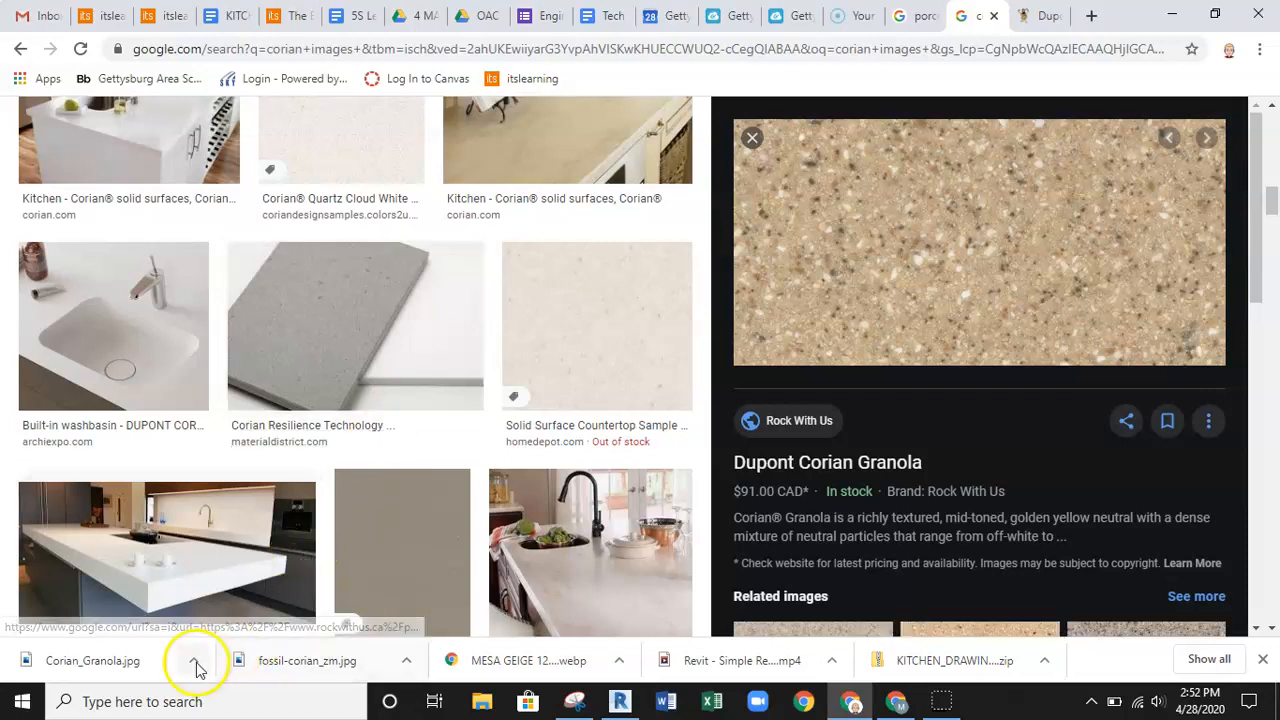
Switch to Revit and replace the duplicated counter top material's wood appearance image with Corian_Granola.jpg from the Downloads folder.
click(620, 701)
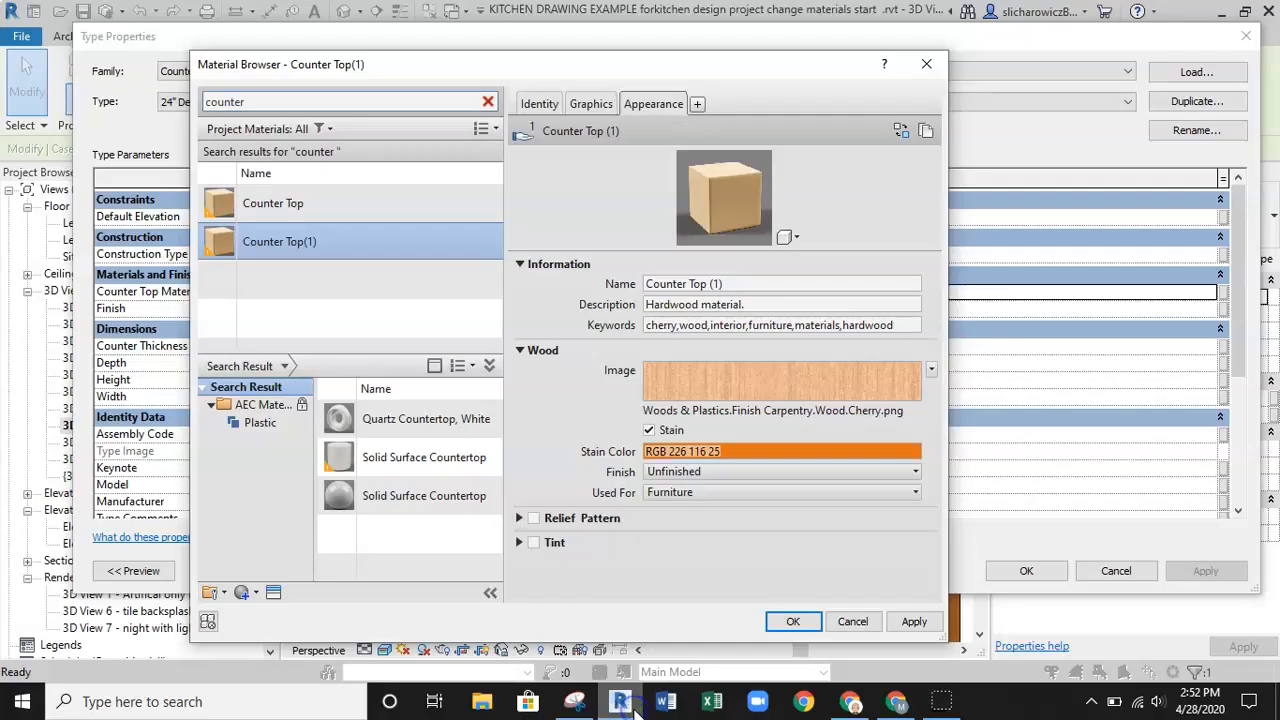
click(771, 451)
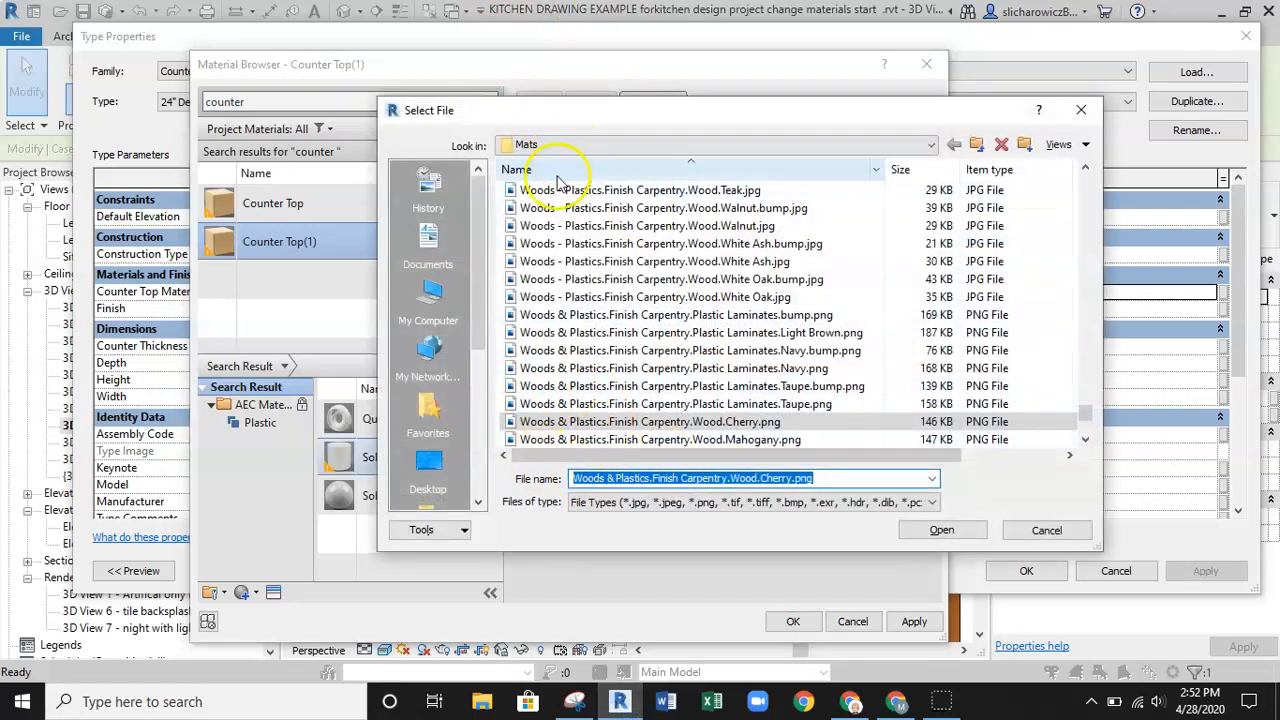
drag(466, 234, 472, 188)
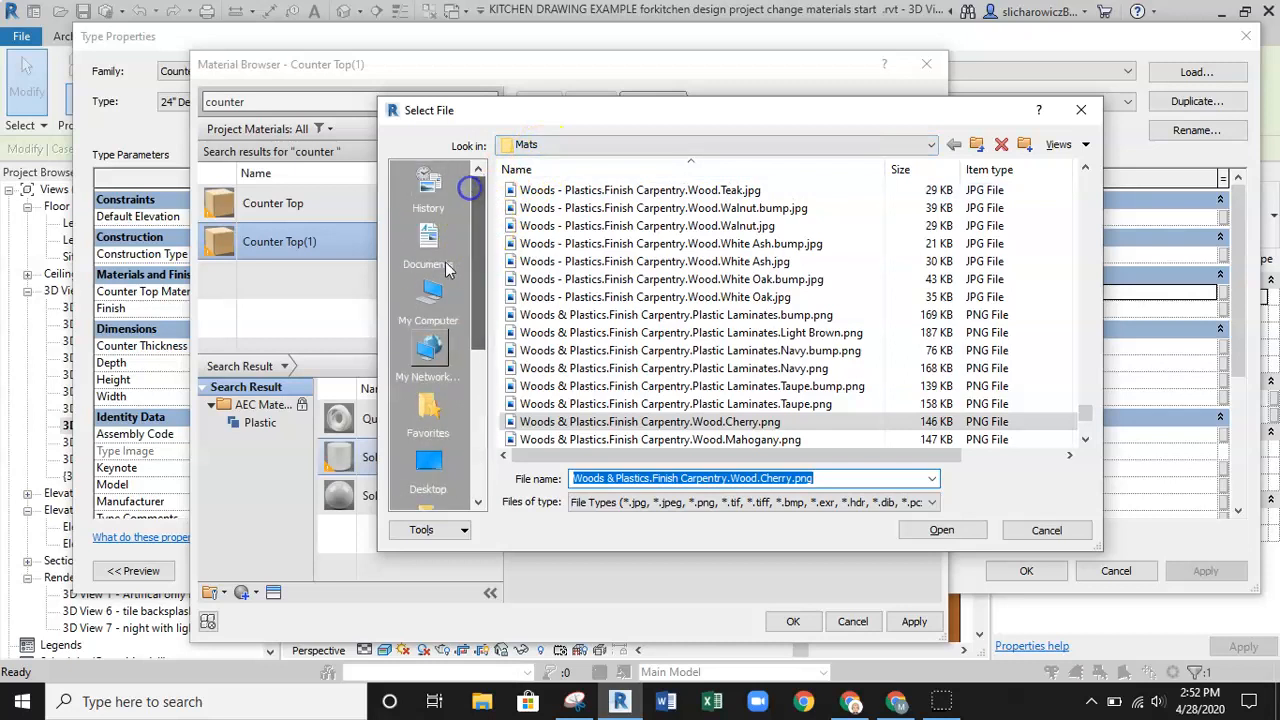
drag(473, 240, 470, 334)
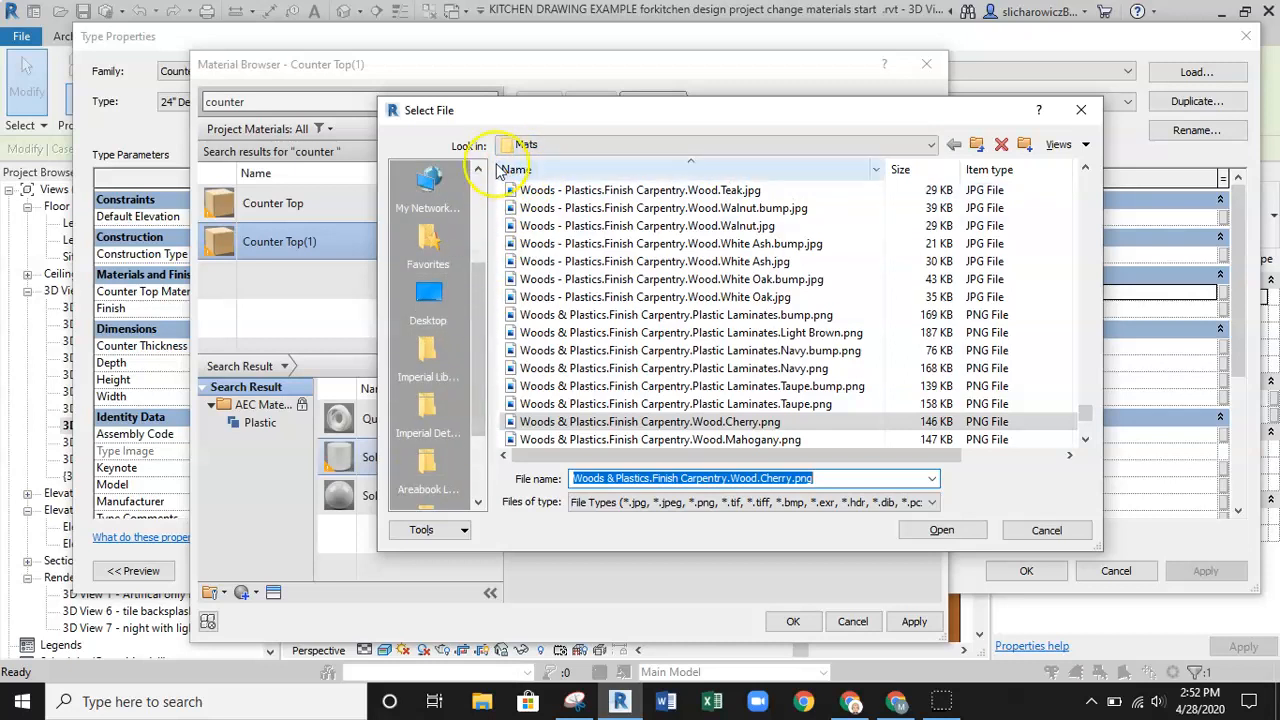
click(666, 145)
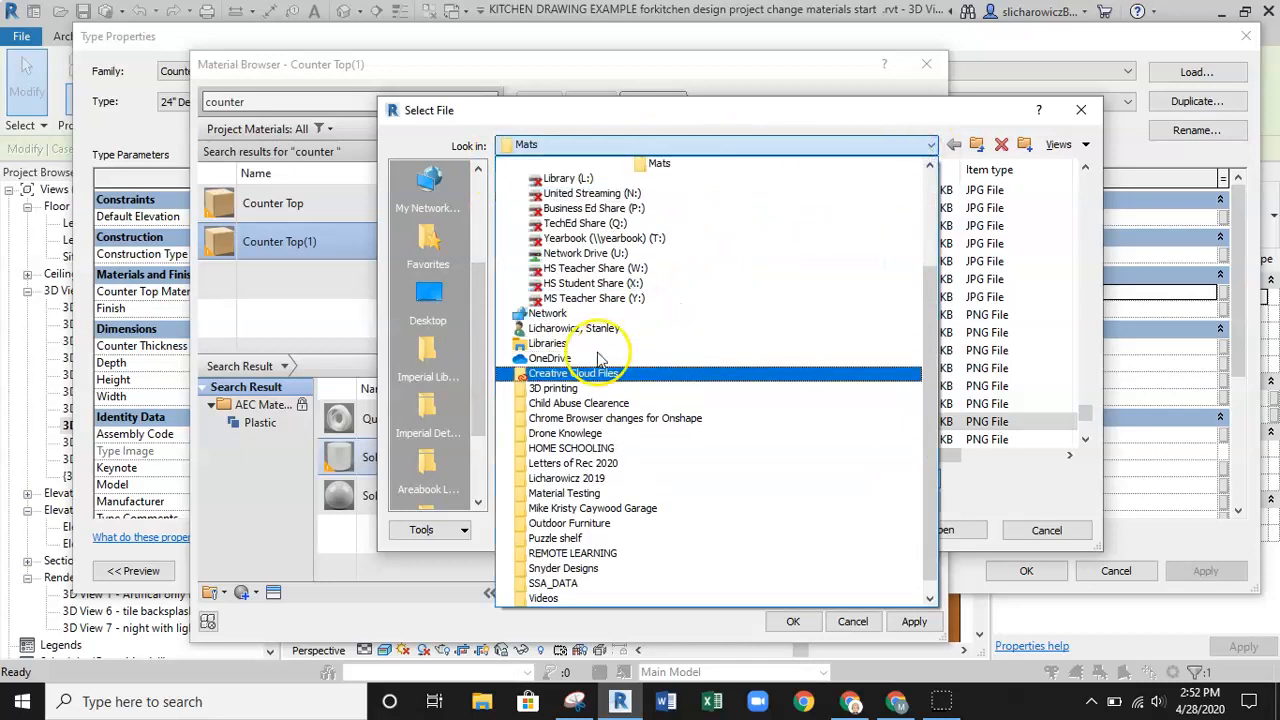
click(16, 682)
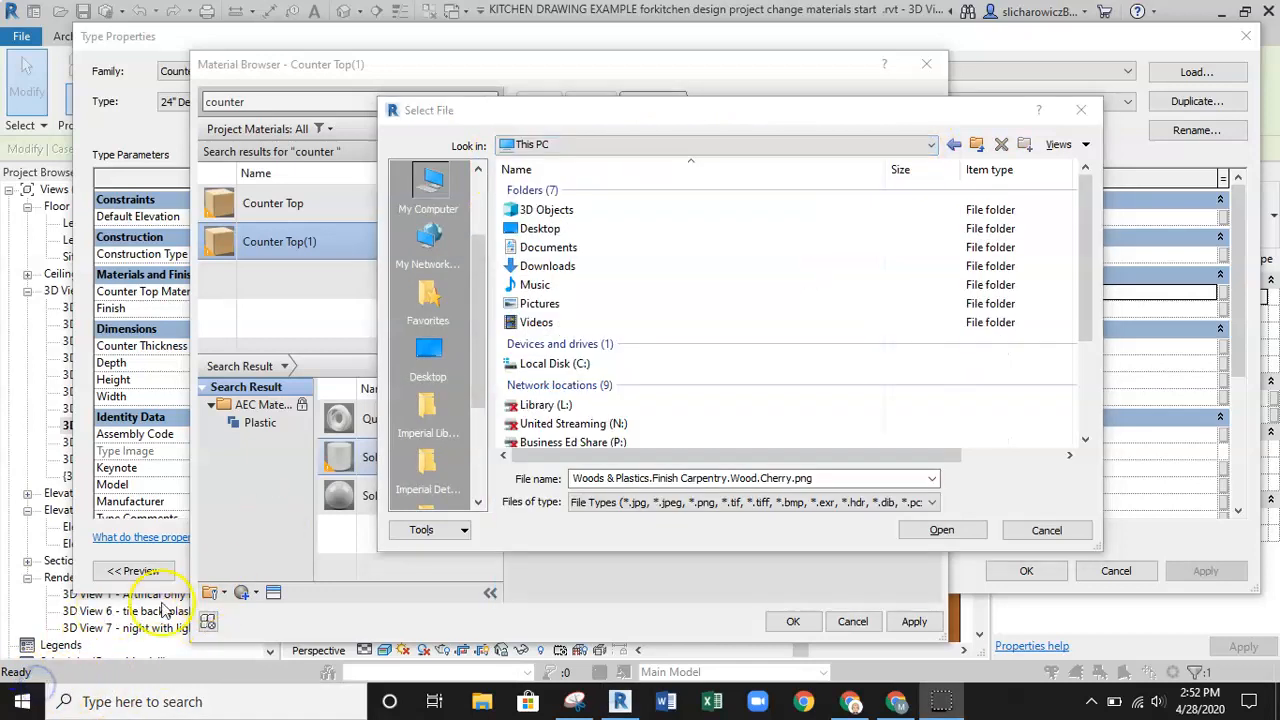
click(931, 145)
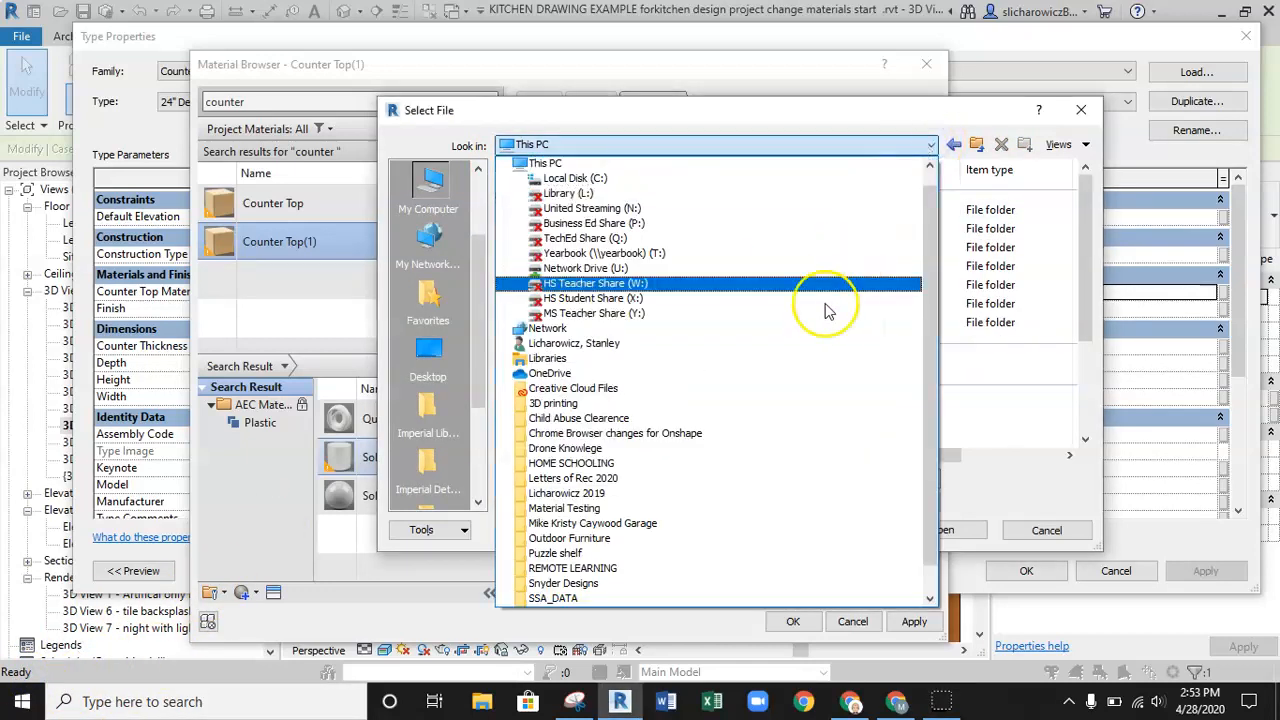
click(568, 179)
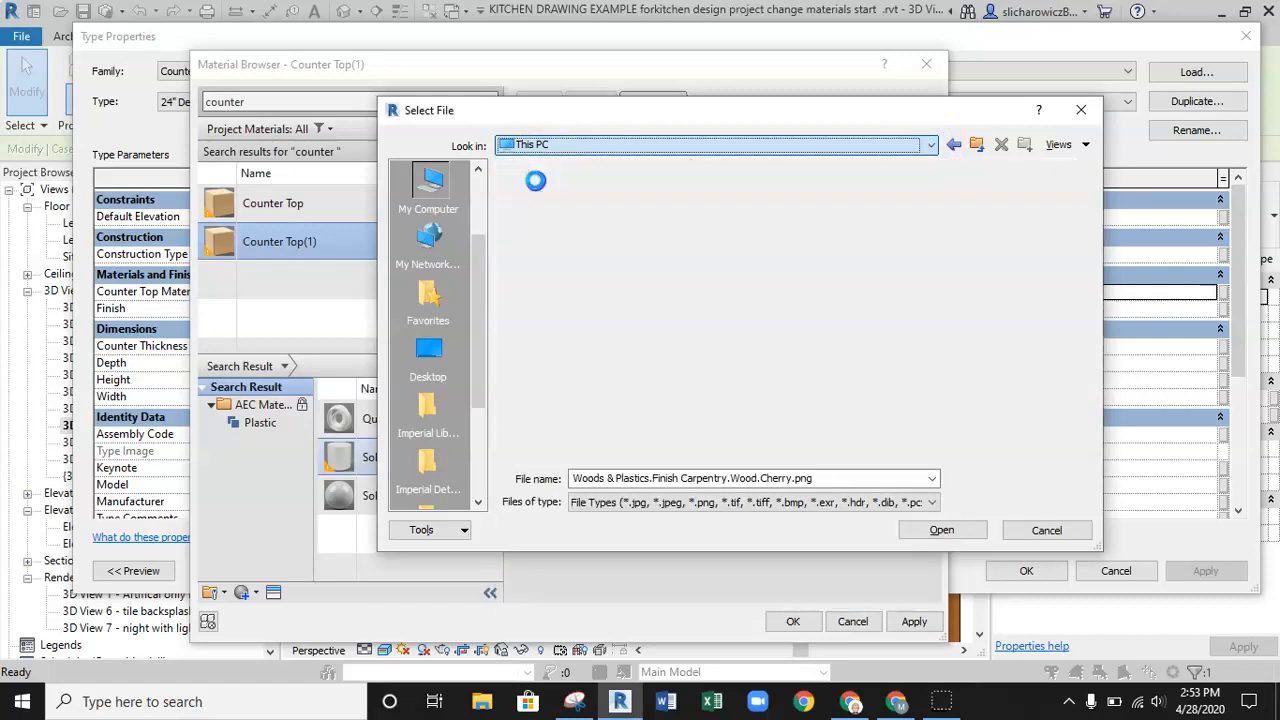
click(545, 266)
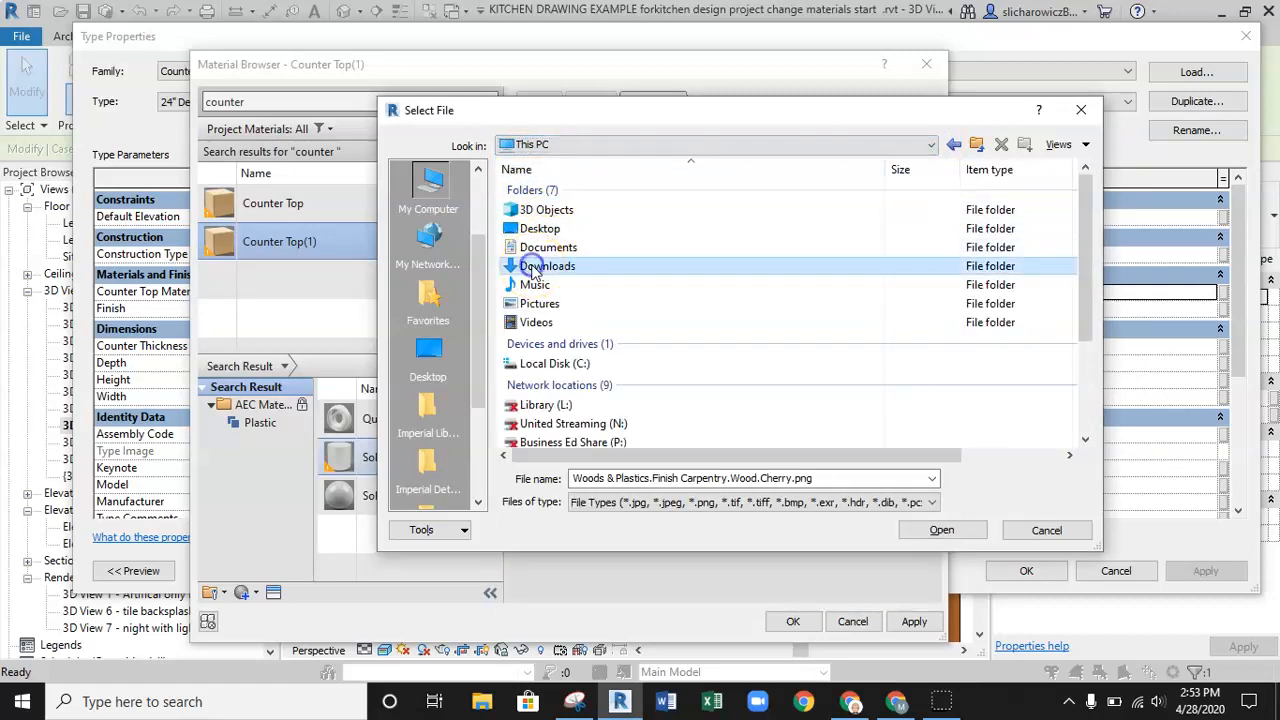
double_click(512, 266)
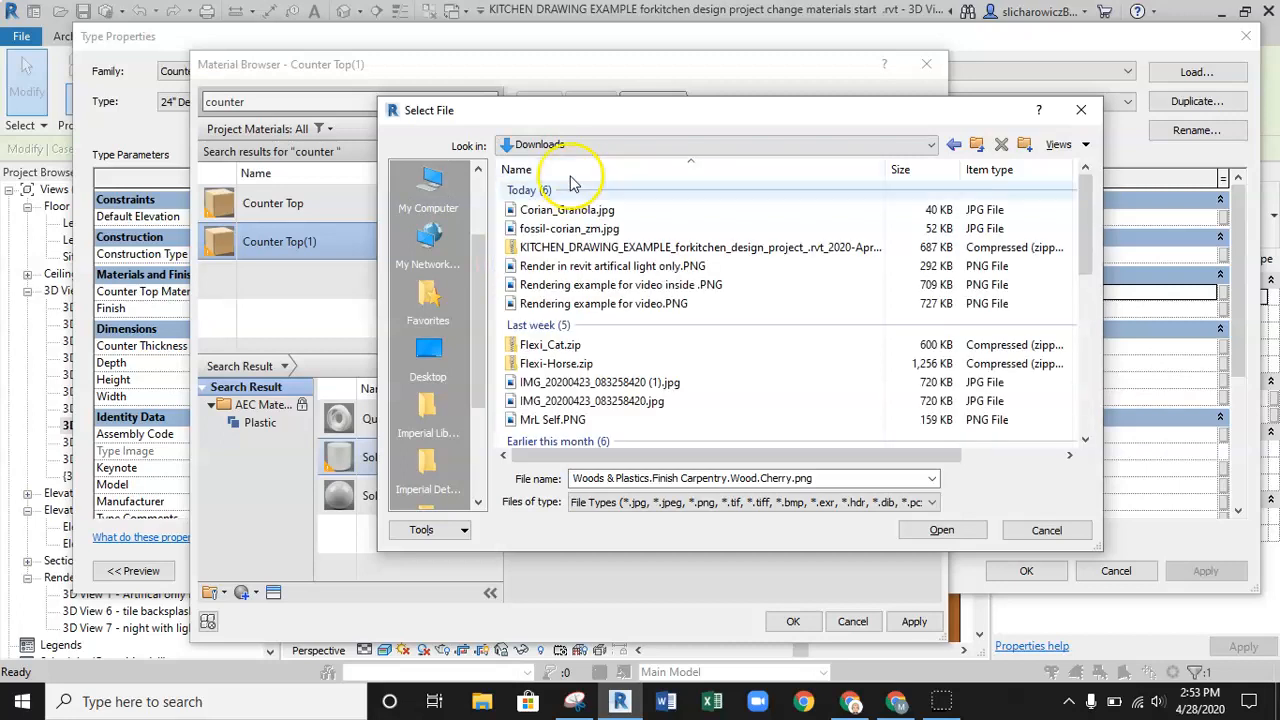
click(566, 212)
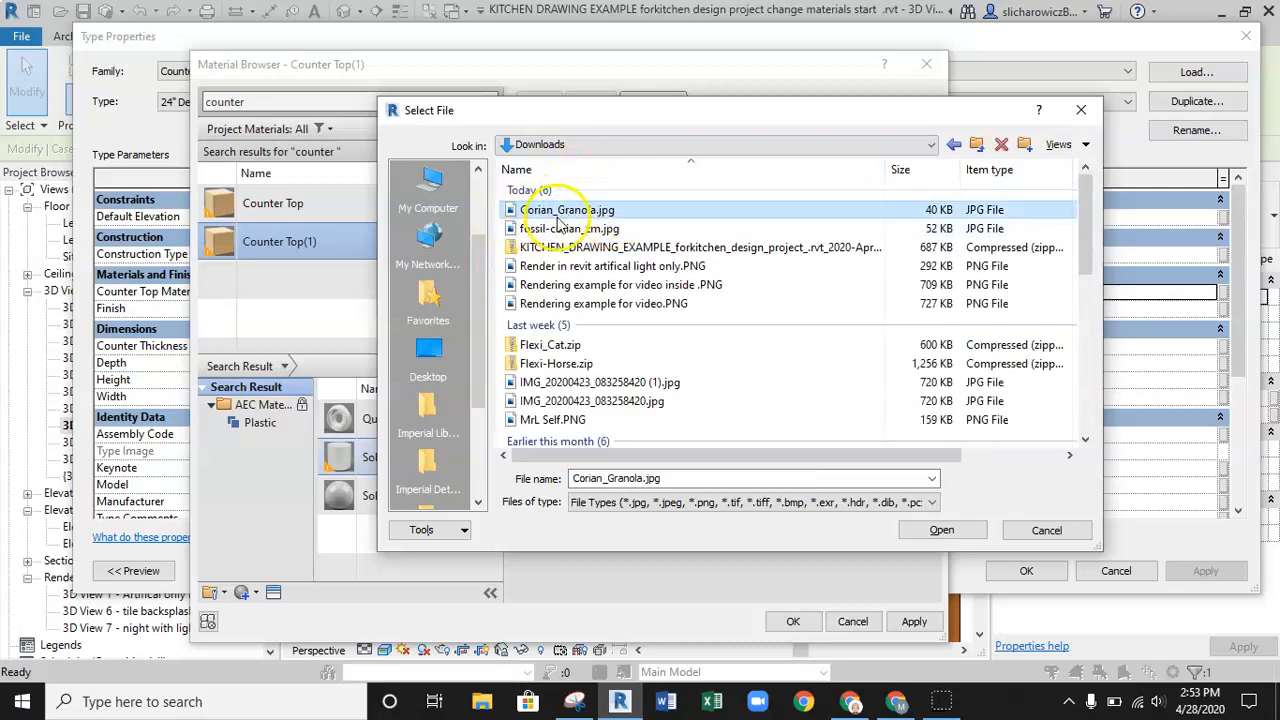
click(945, 531)
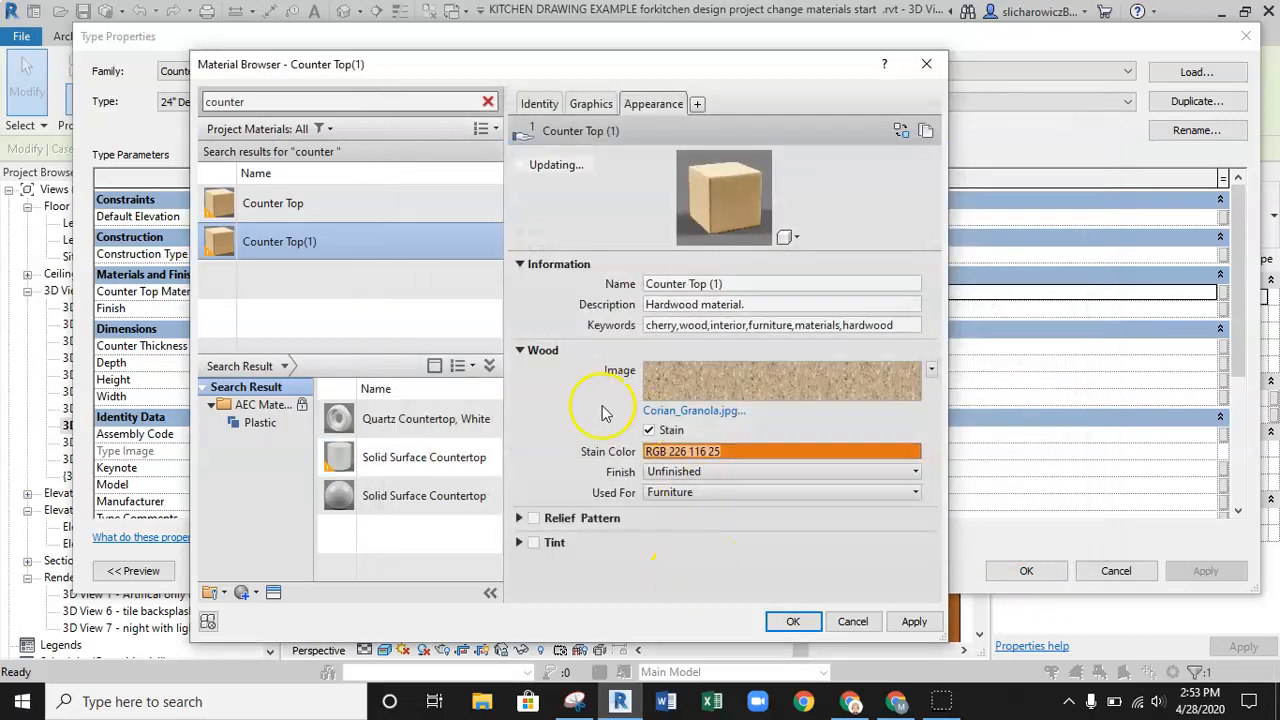
Turn off the stain in the duplicated material's appearance and make its shading use the render appearance.
mouse_move(866, 372)
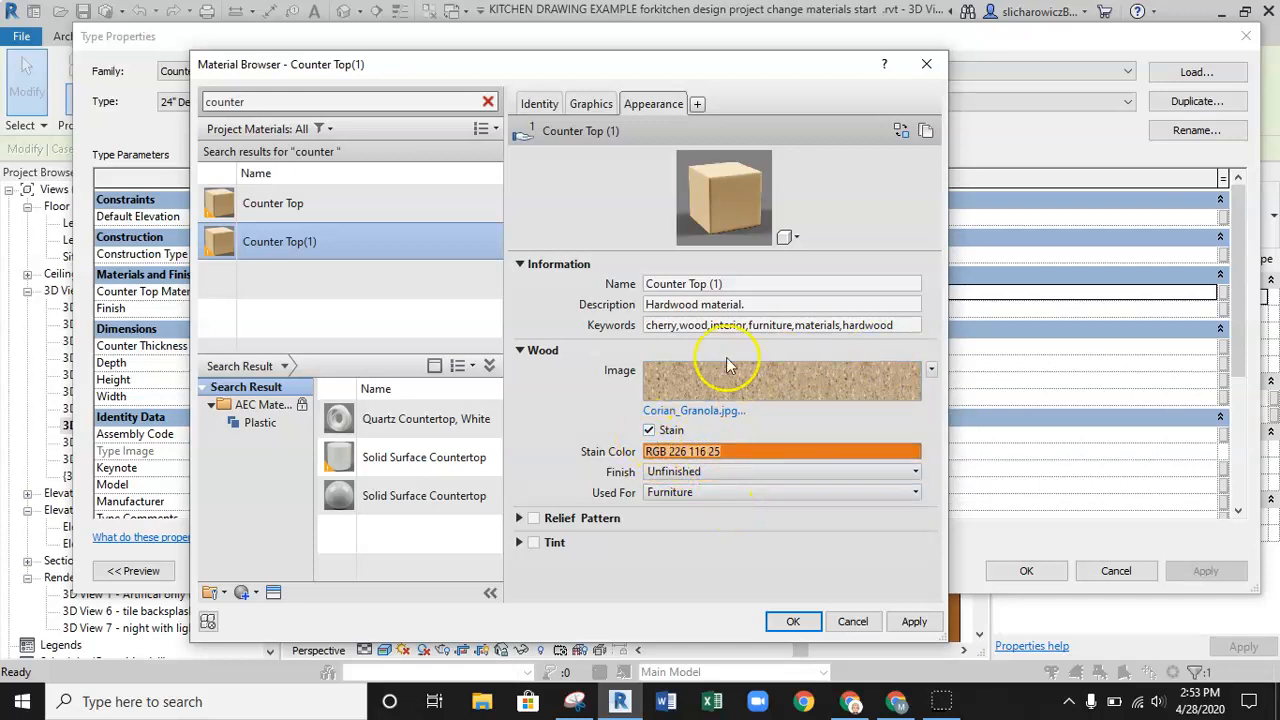
click(650, 429)
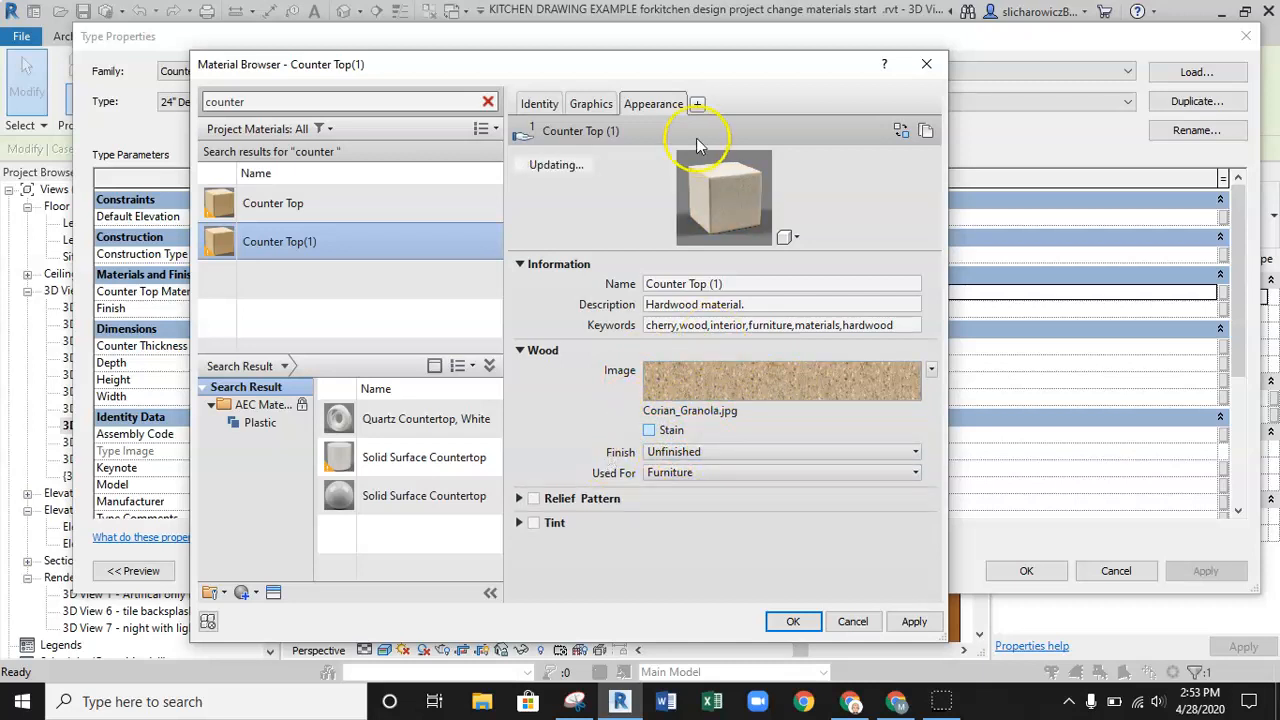
click(591, 104)
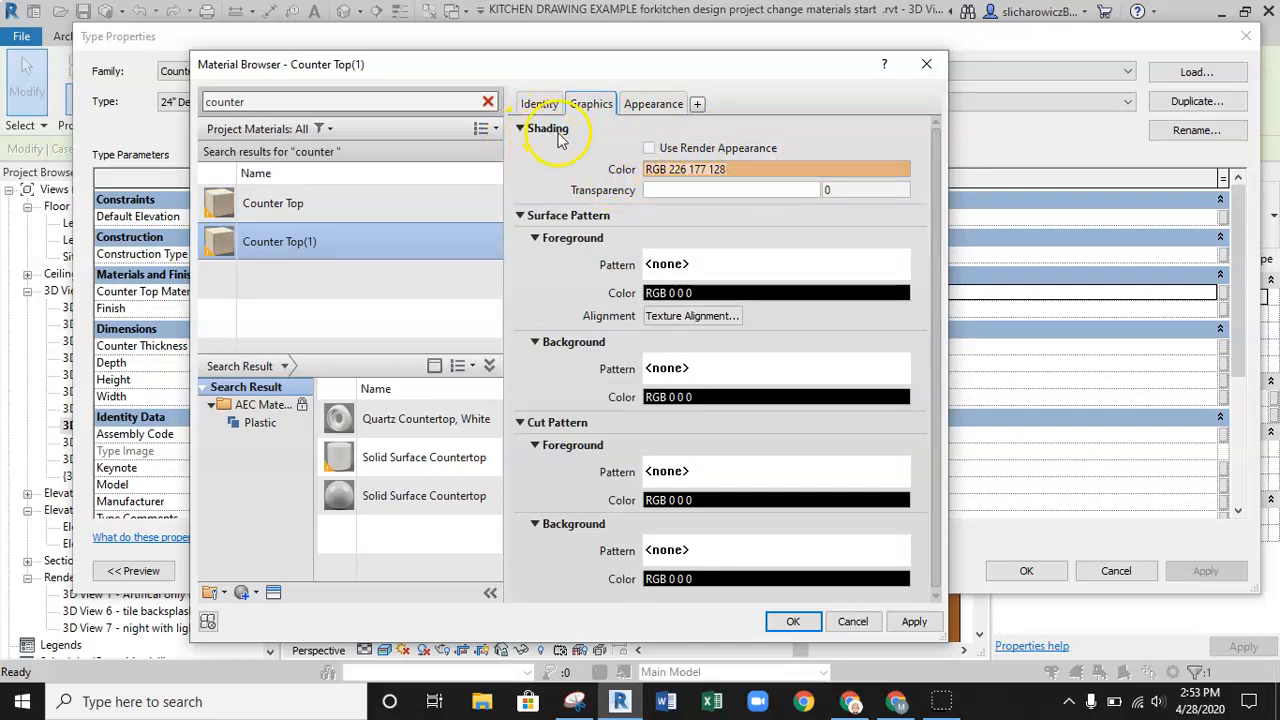
click(650, 149)
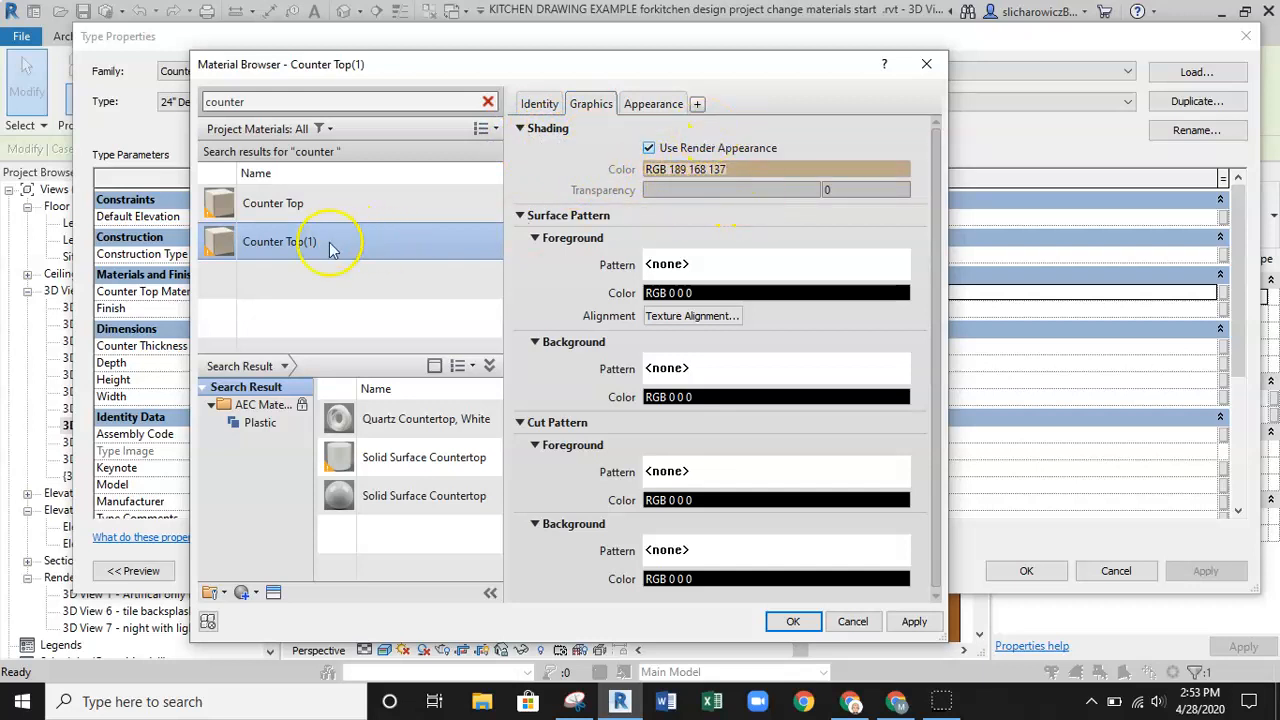
Rename the duplicated counter top material as Corian Granola, checking the spelling against the product title in Chrome.
click(539, 103)
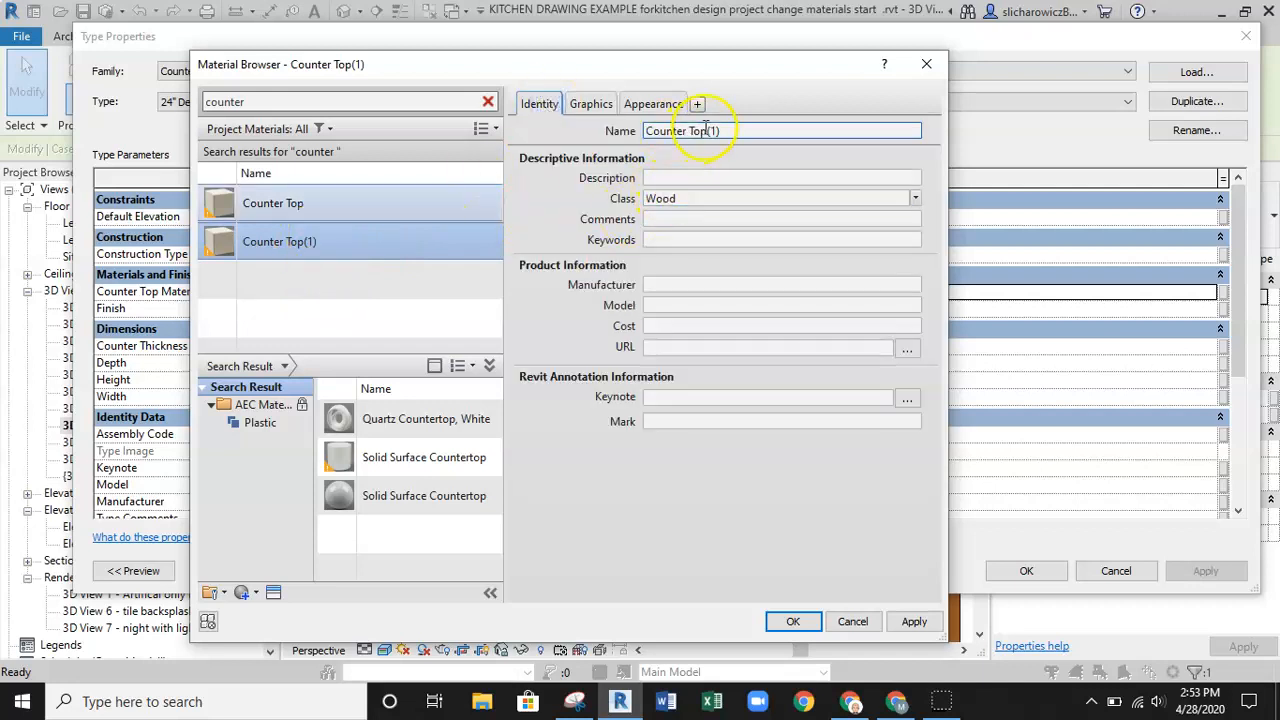
drag(728, 130, 641, 131)
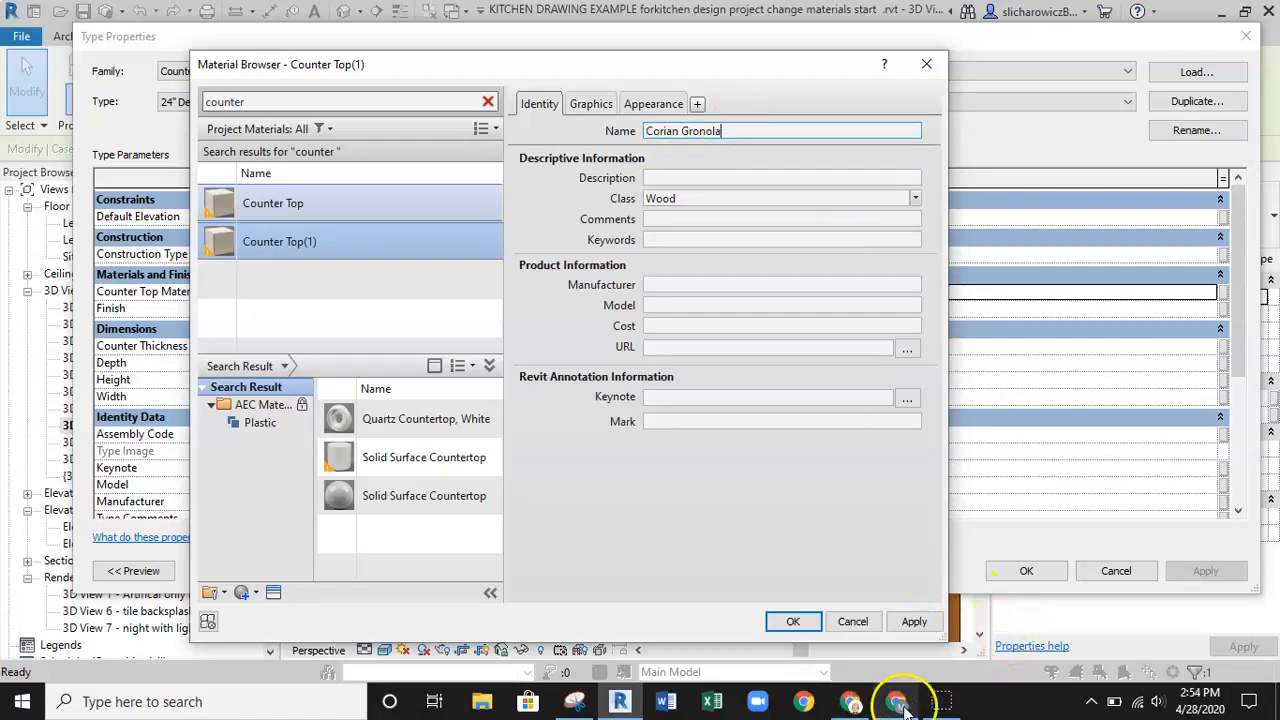
click(855, 706)
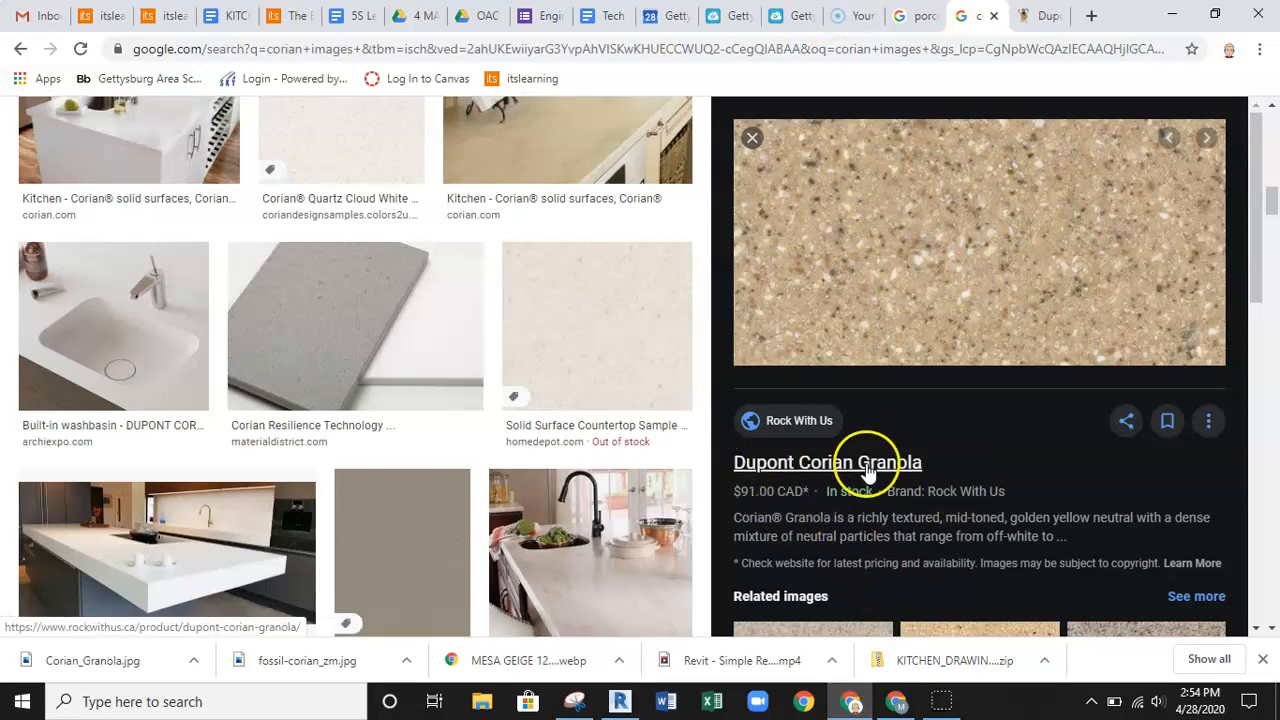
click(622, 702)
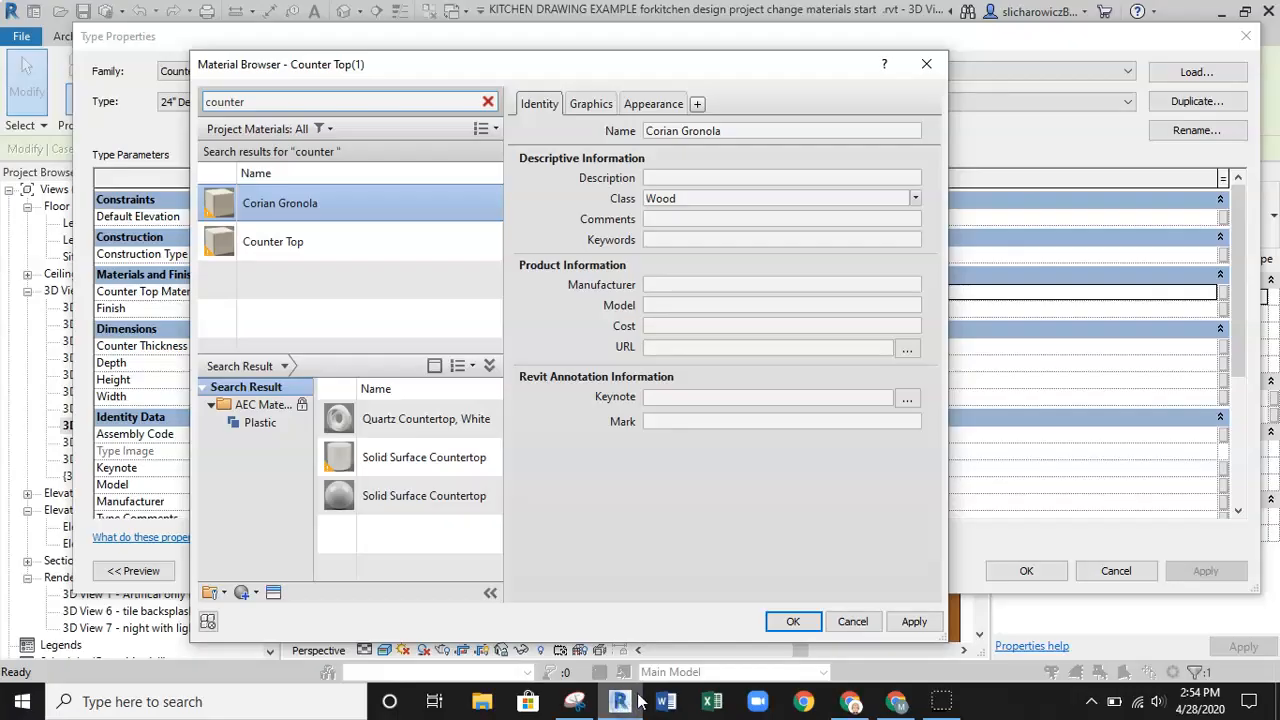
triple_click(697, 131)
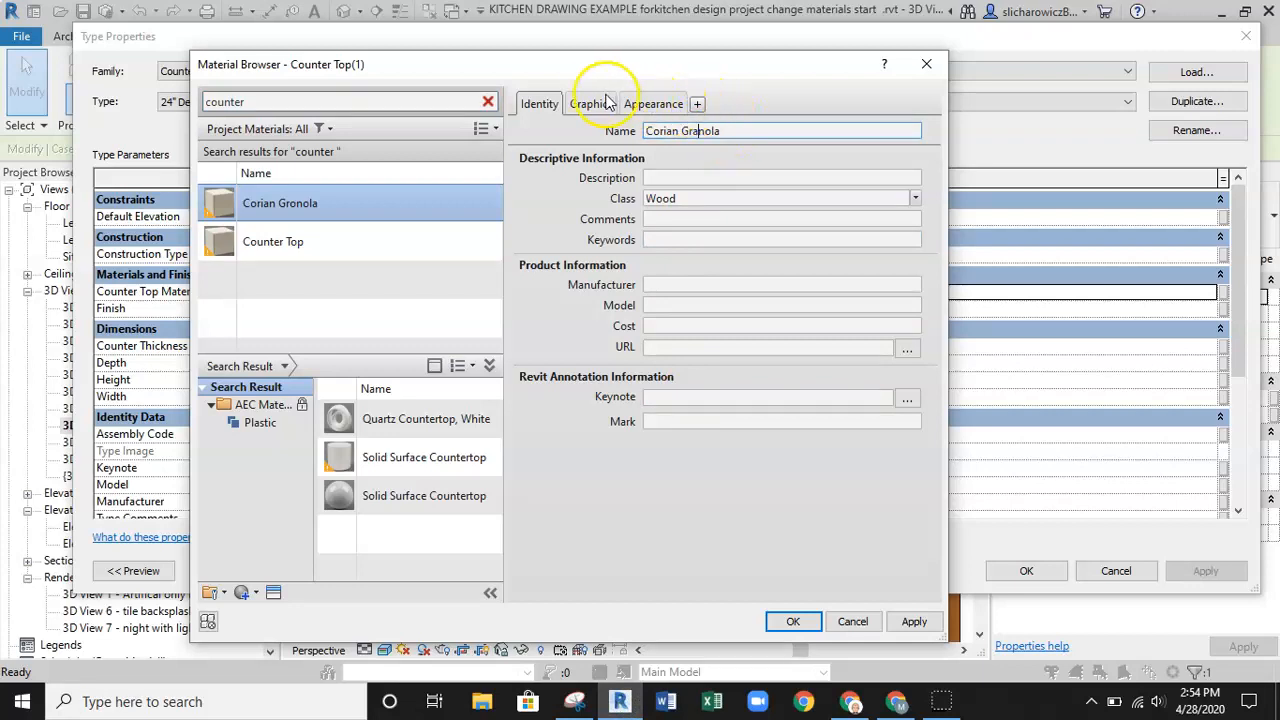
Copy the material's name, Corian Granola, into its description and apply the material changes.
double_click(731, 130)
double_click(656, 130)
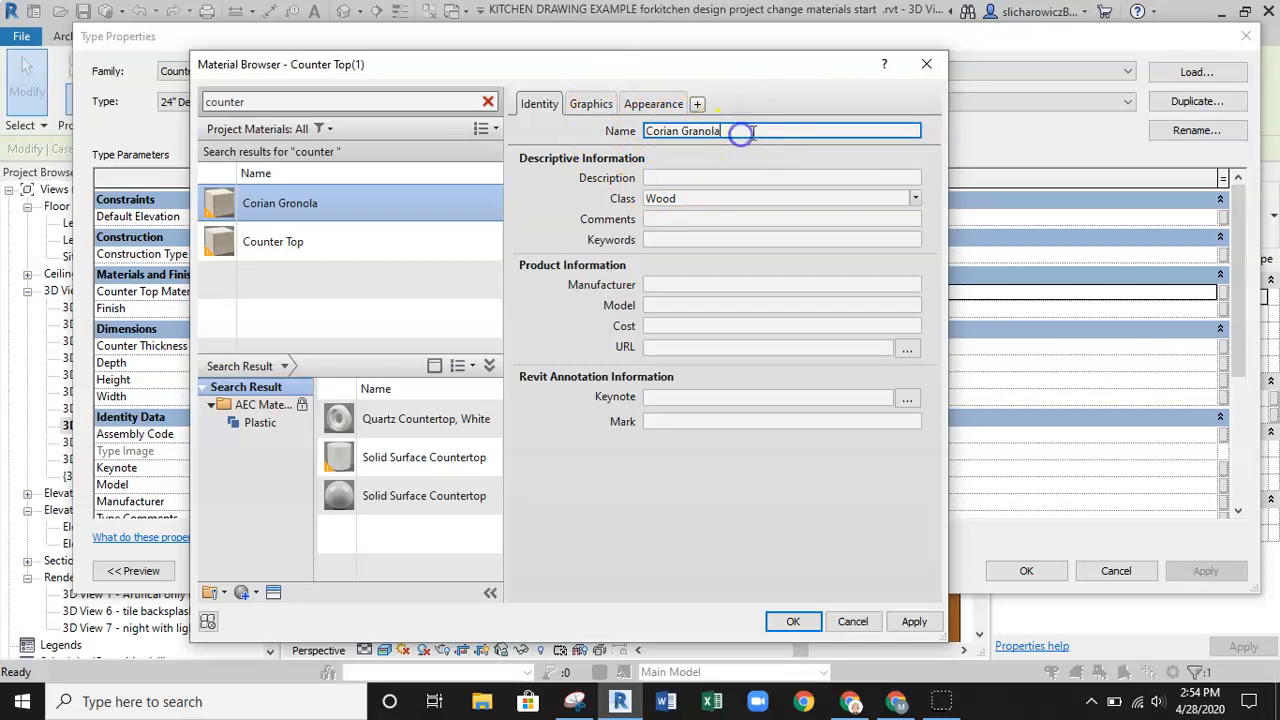
drag(741, 133, 622, 118)
click(668, 178)
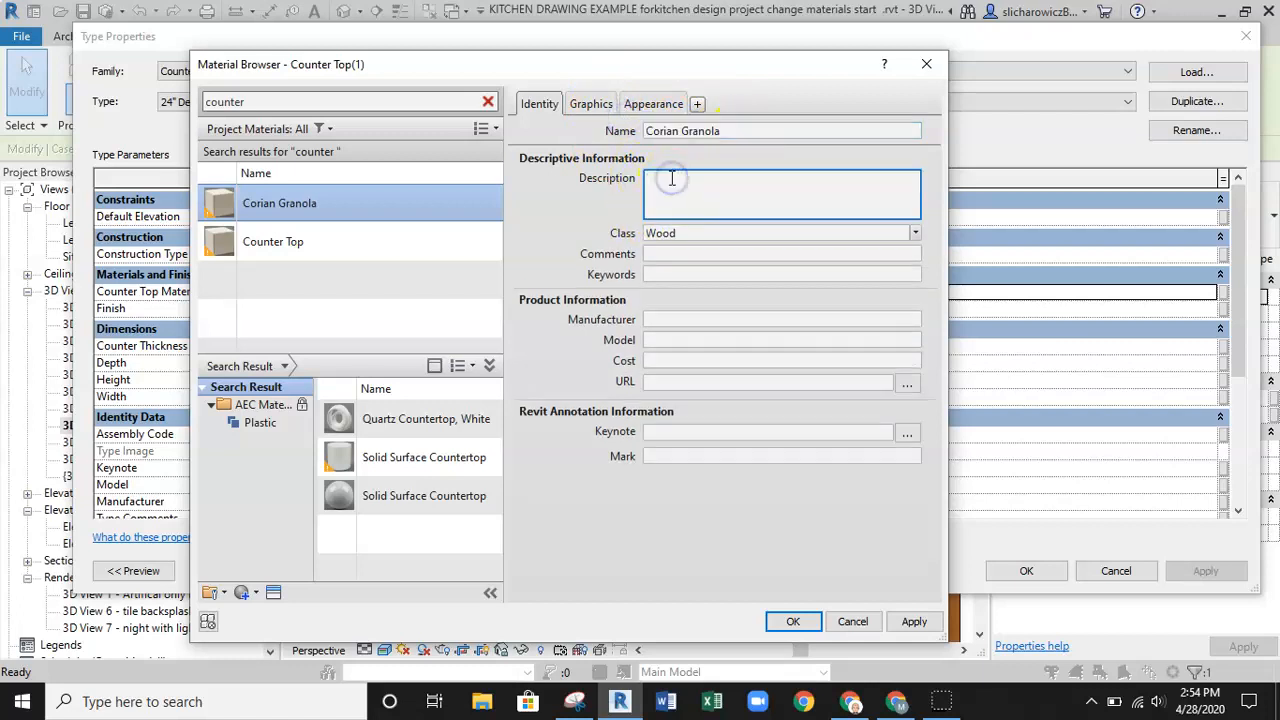
click(912, 621)
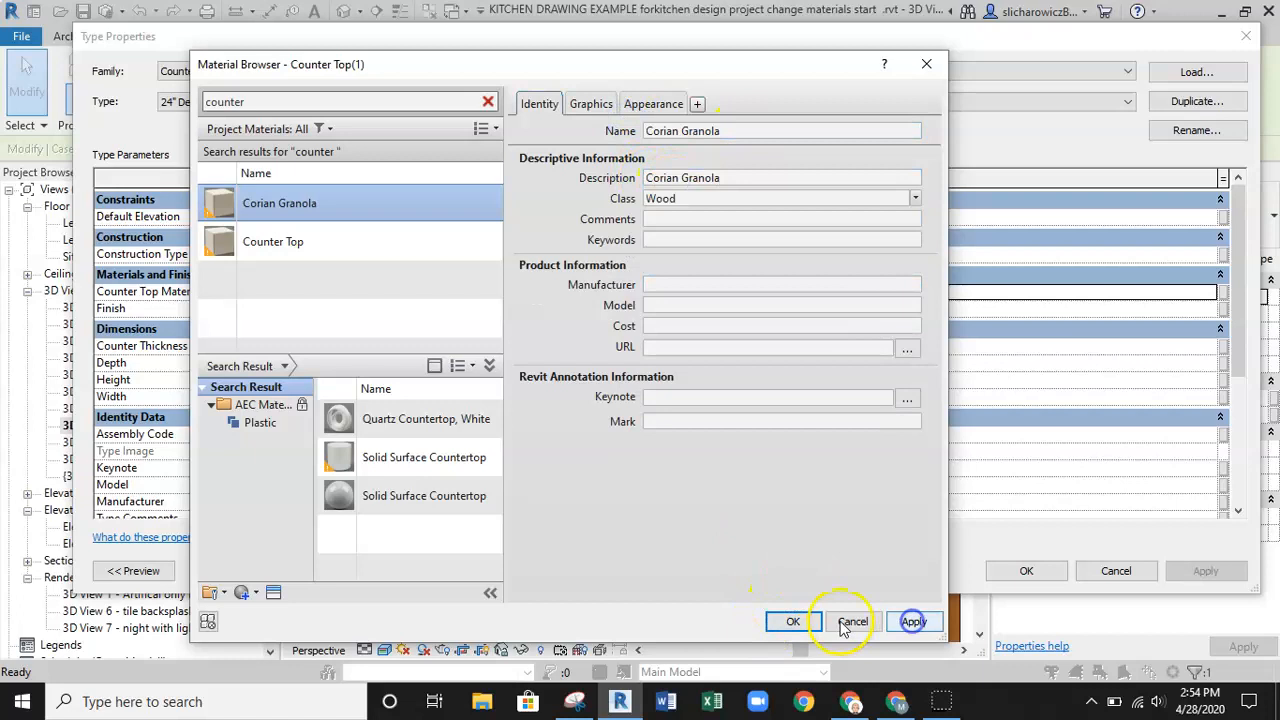
Assign the Corian Granola material to the L-shaped counter top's 24" Depth type and apply the type properties.
click(795, 622)
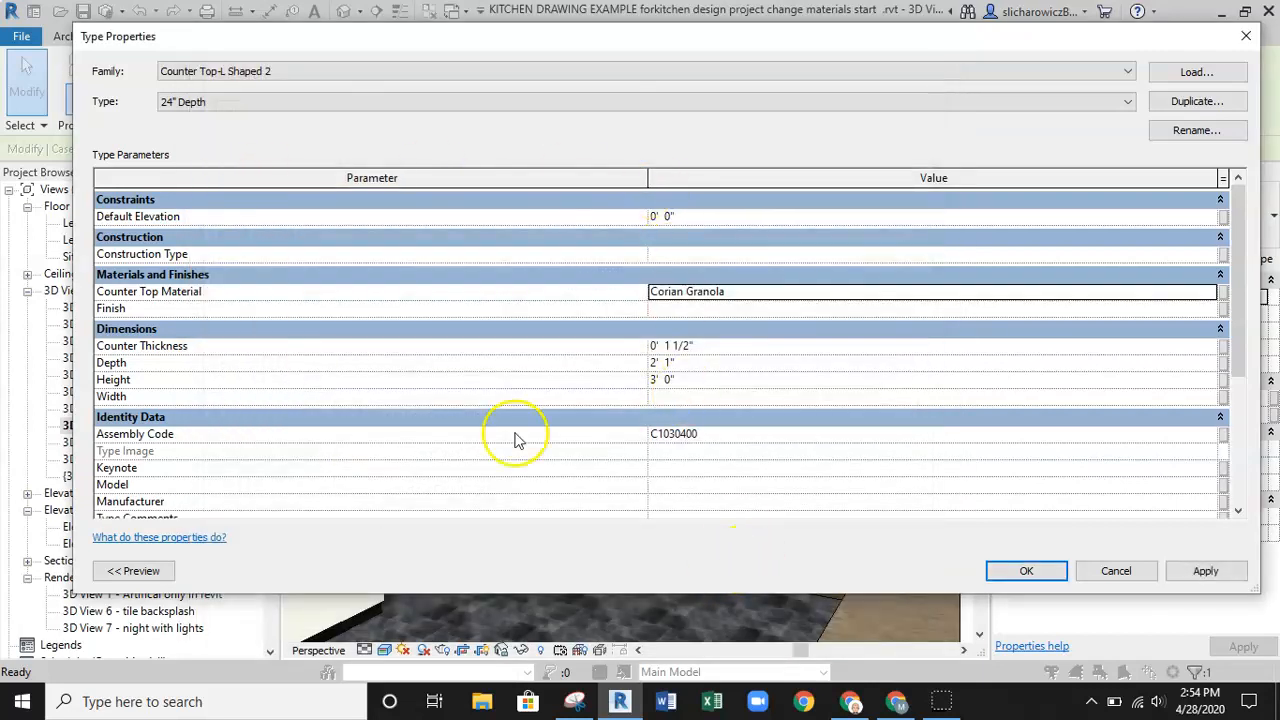
click(1205, 570)
click(1026, 570)
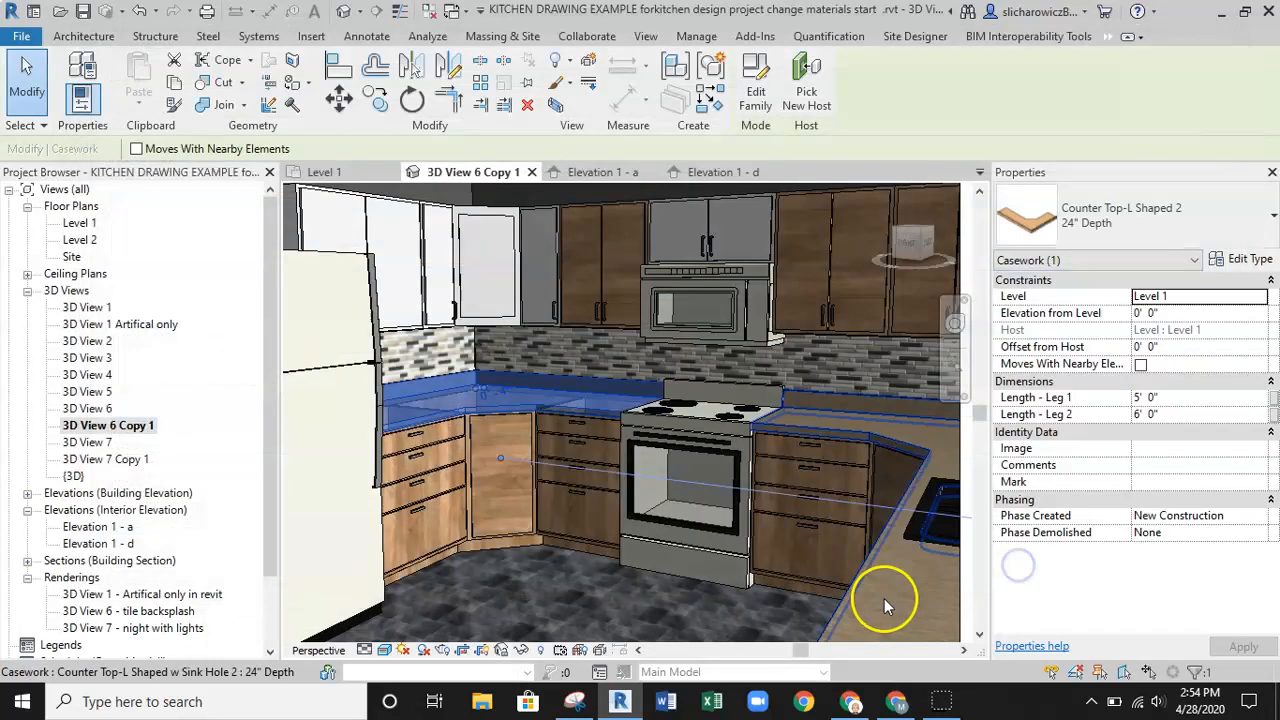
Examine the new countertop texture up close and across the whole kitchen in 3D View 6 Copy 1.
click(494, 195)
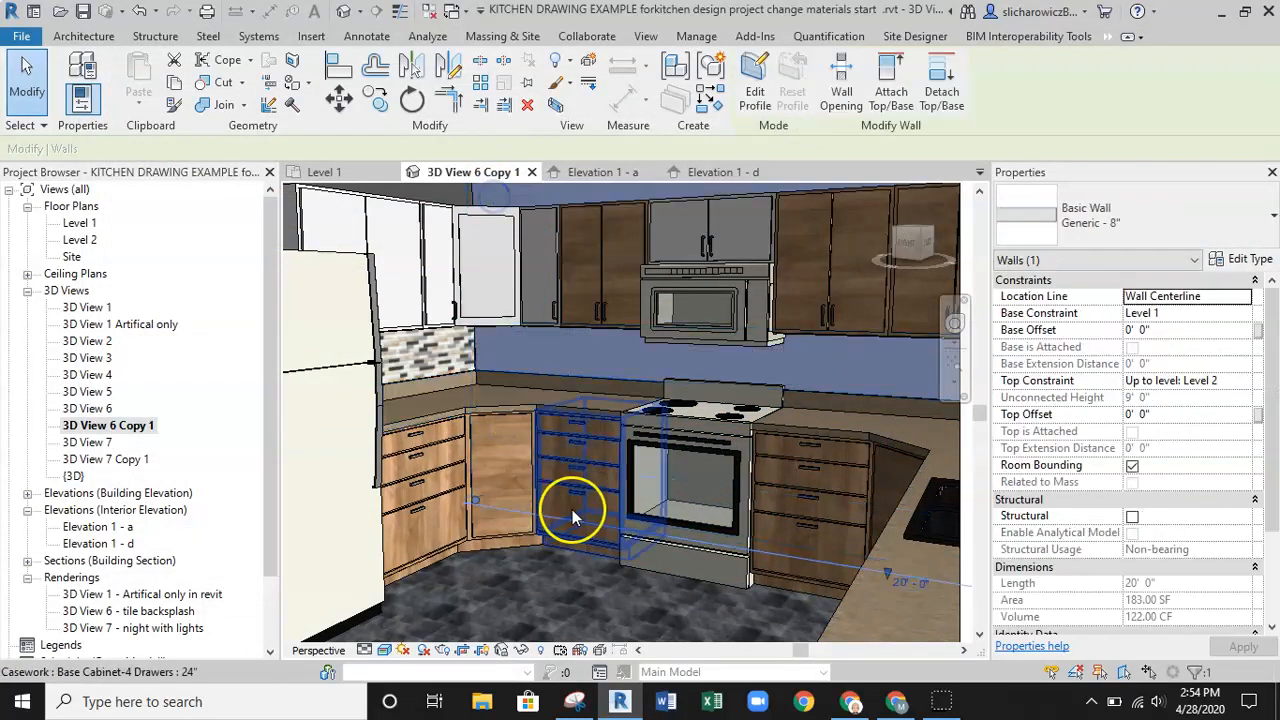
scroll(582, 394, up, 2)
scroll(581, 393, up, 5)
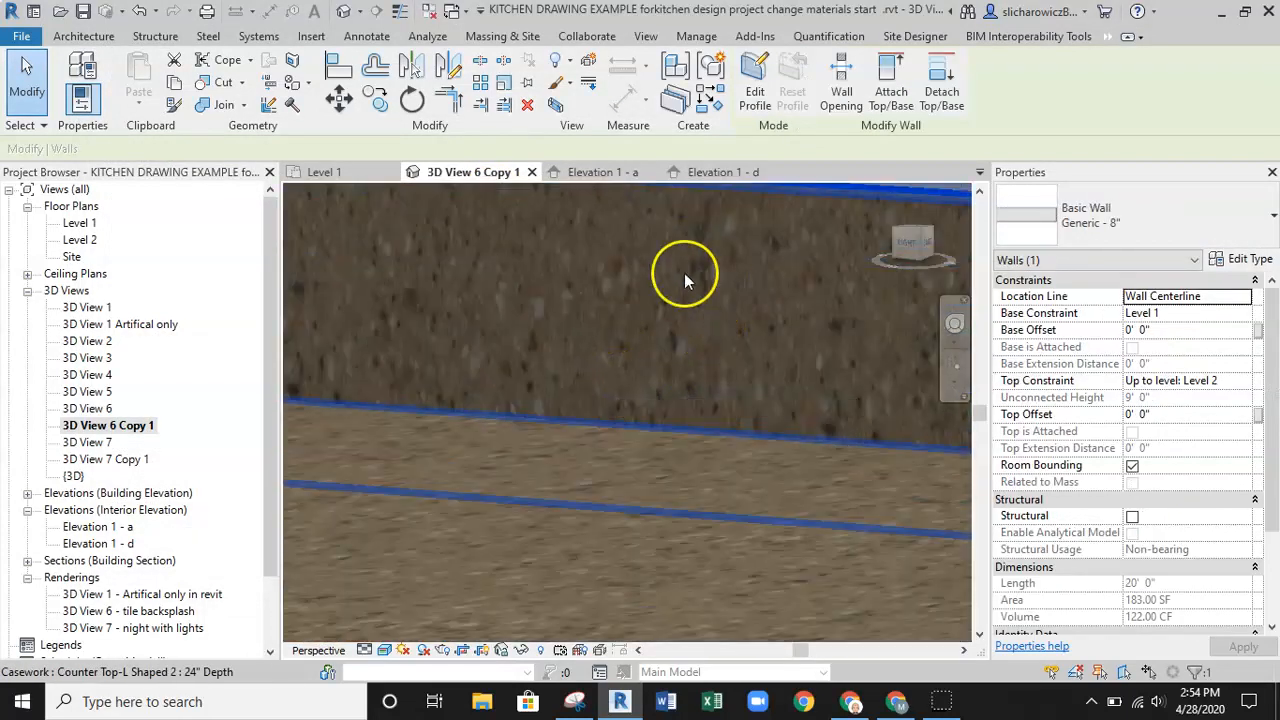
scroll(566, 350, down, 5)
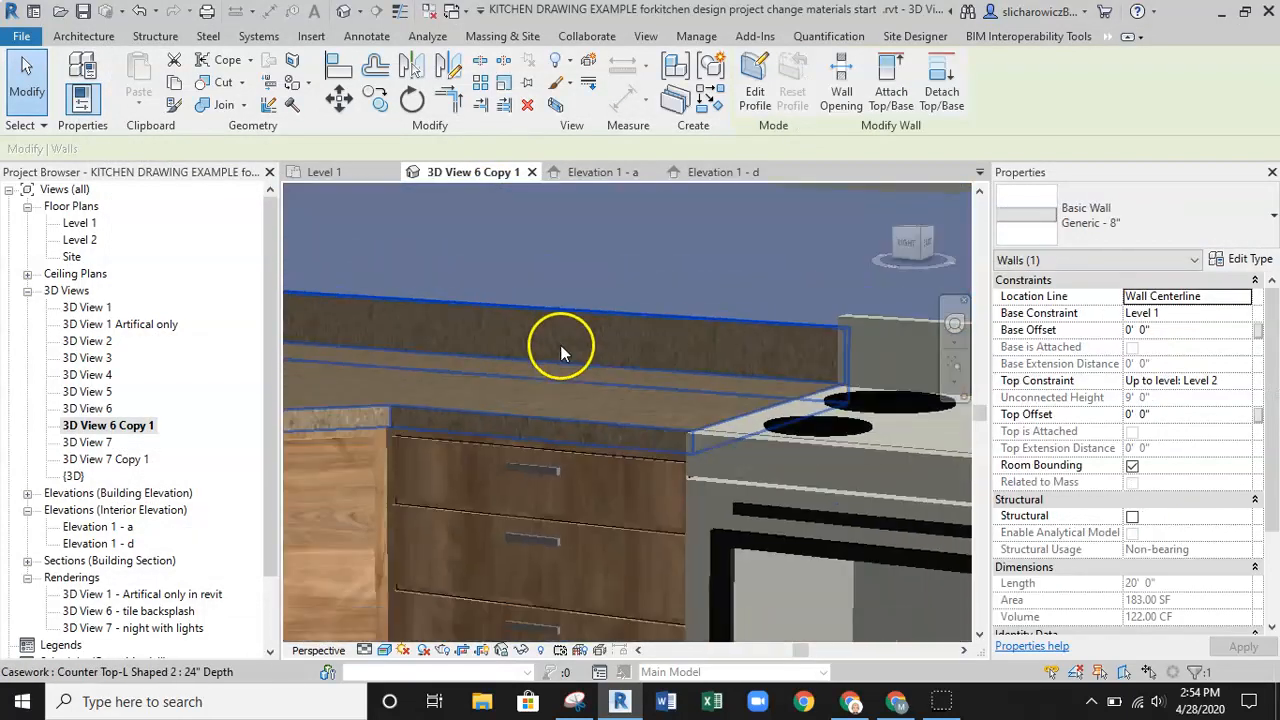
scroll(605, 355, down, 4)
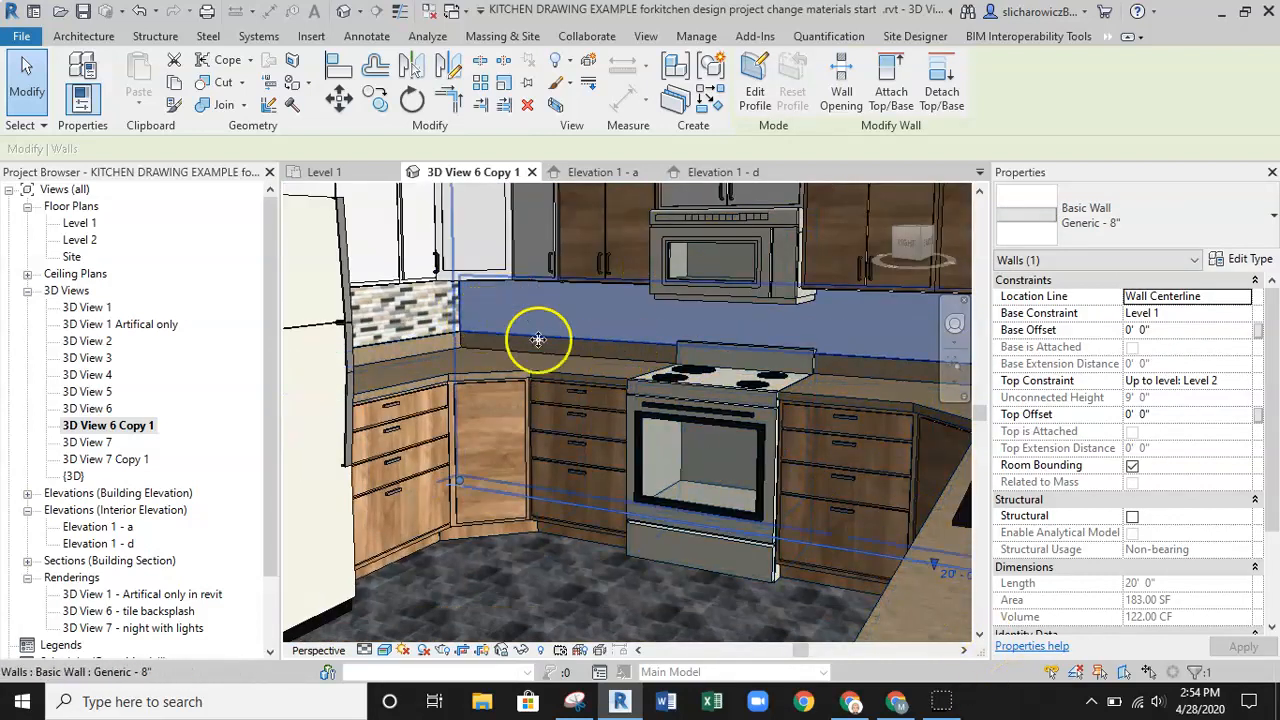
scroll(589, 417, down, 4)
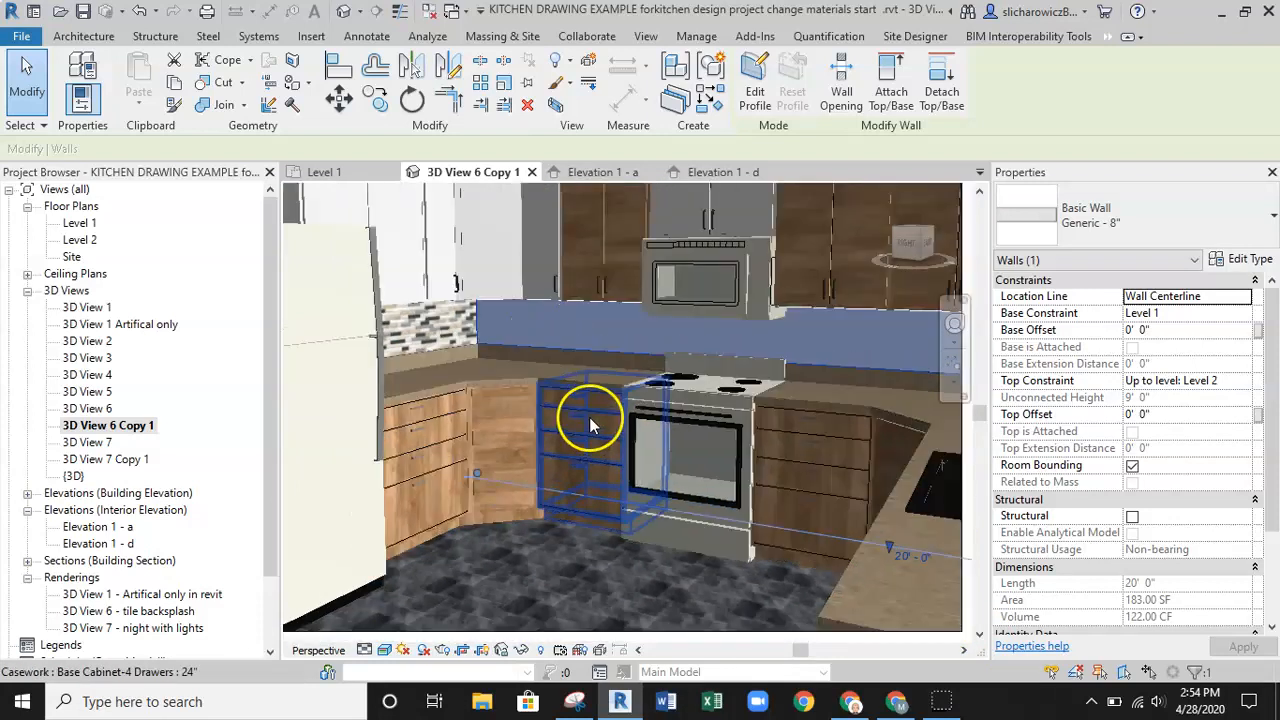
scroll(574, 556, up, 1)
middle_drag(573, 546, 558, 576)
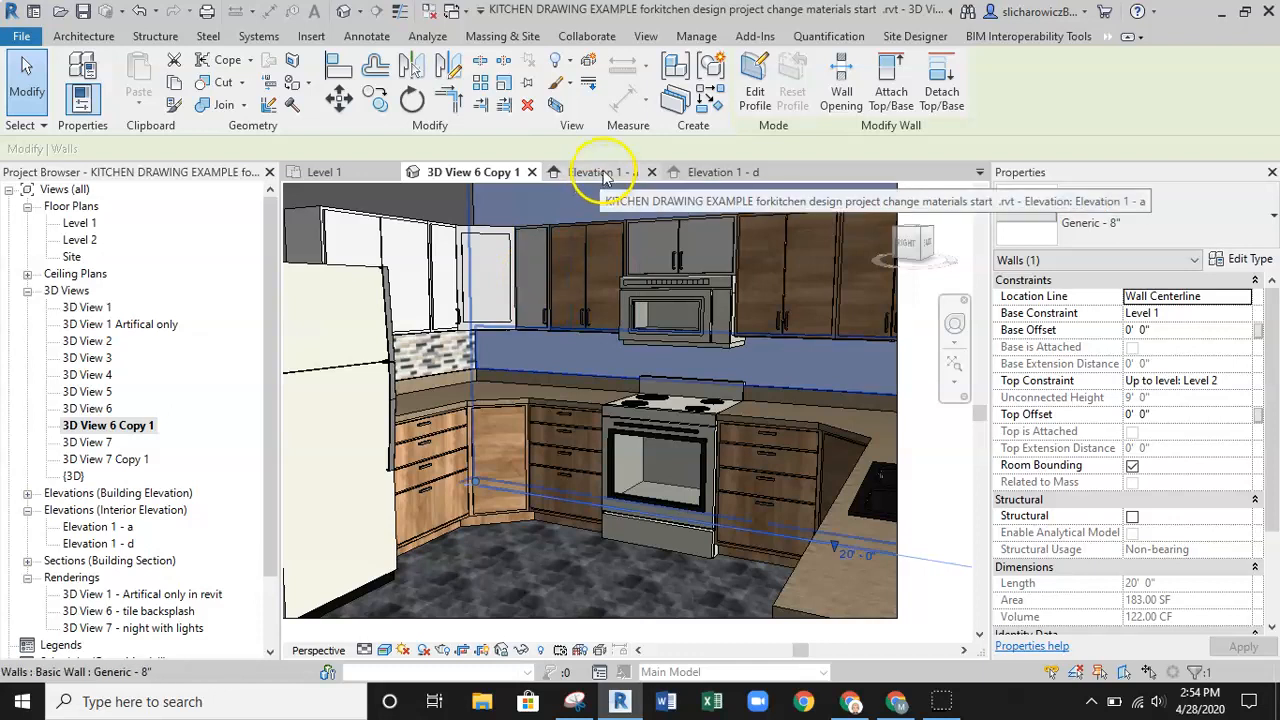
Render 3D View 6 Copy 1 at Medium quality with the Interior: Artificial only lighting scheme.
click(645, 36)
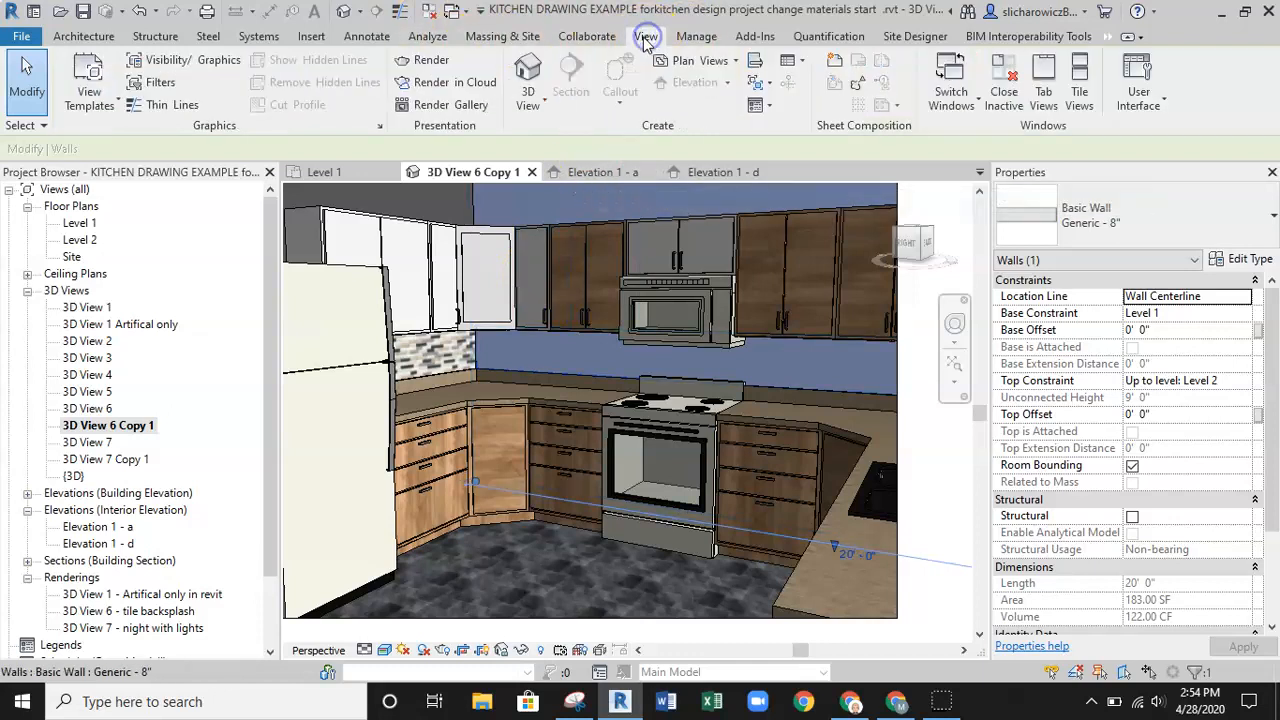
click(433, 62)
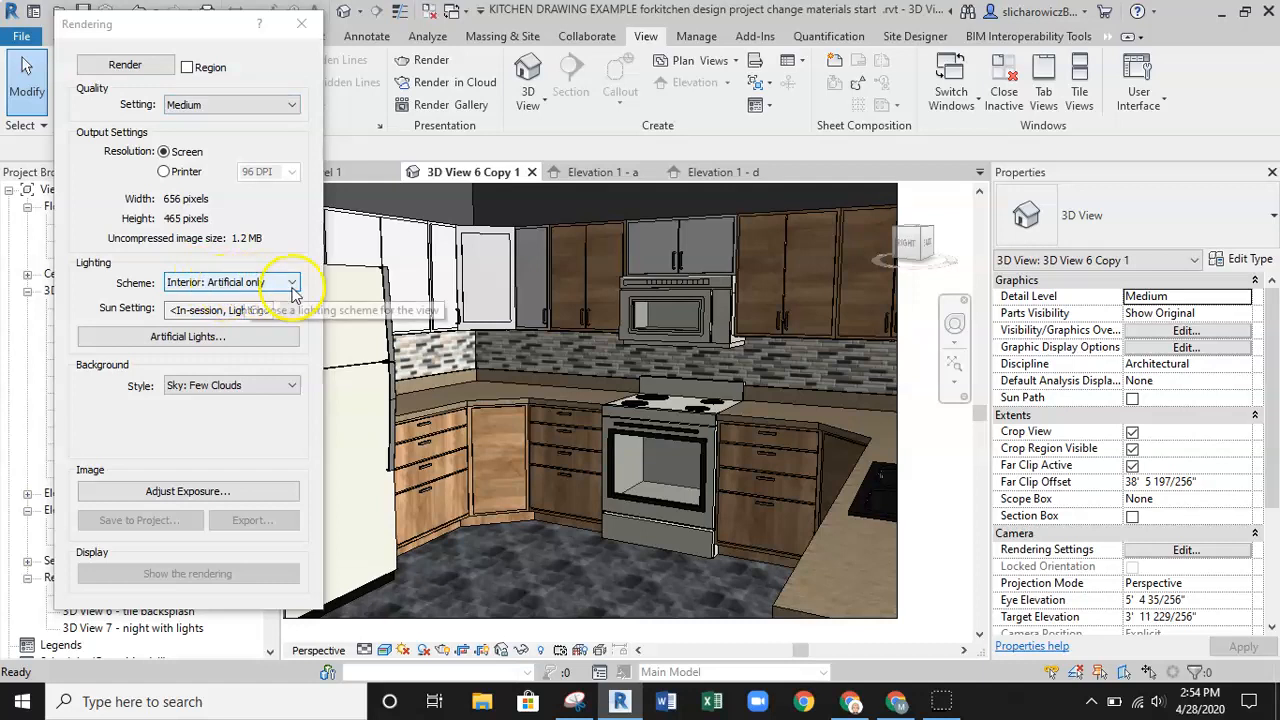
click(140, 66)
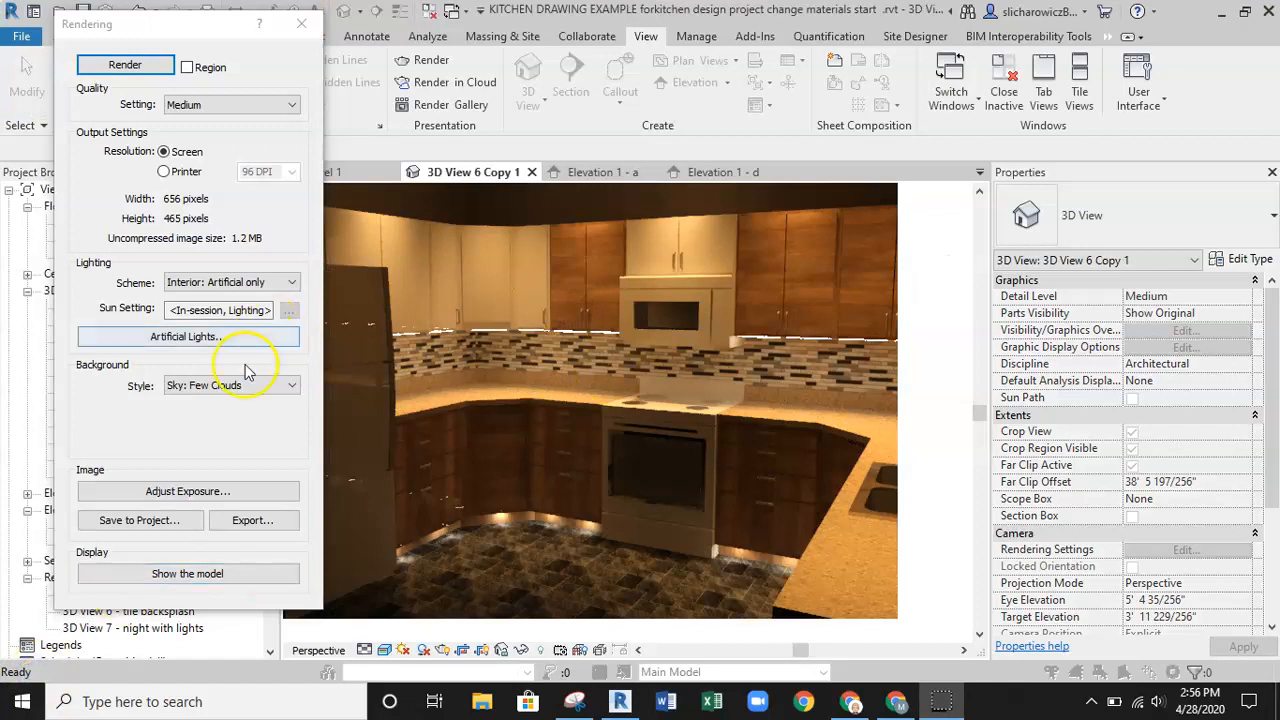
Save the rendering to the project as 3D View 6 Copy materials 2 and close the rendering settings.
click(163, 526)
click(705, 345)
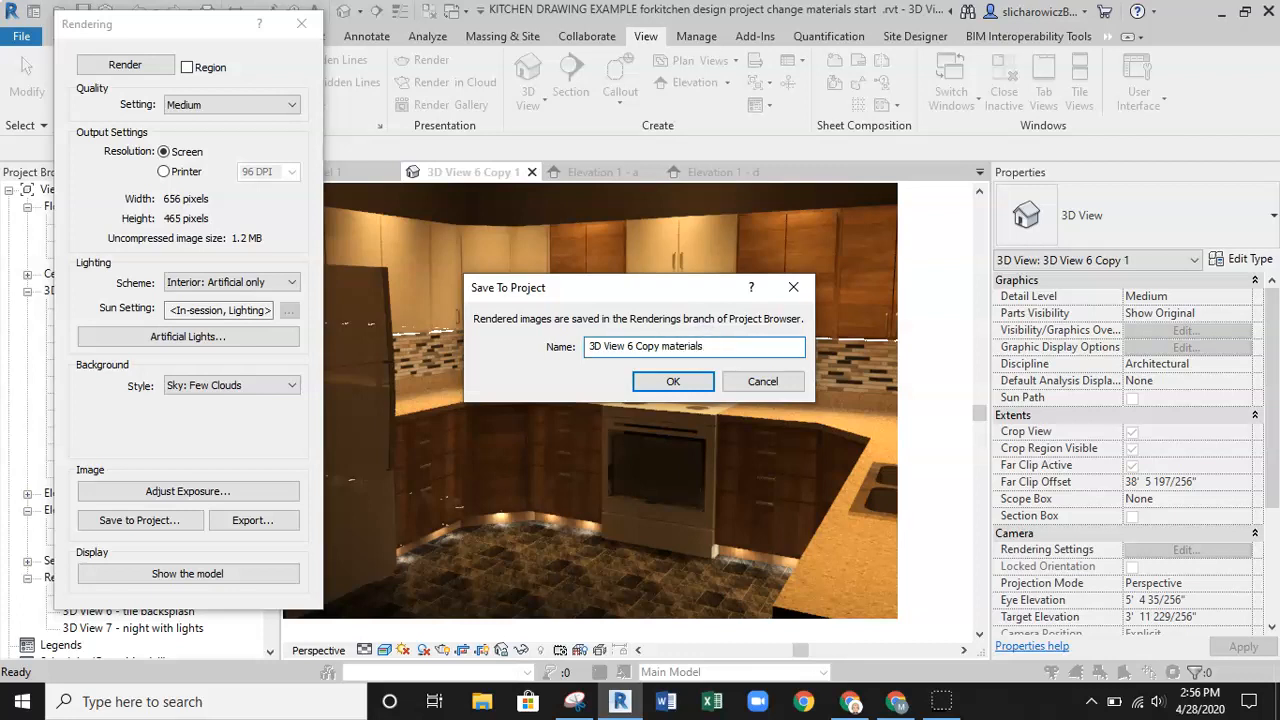
click(680, 381)
click(299, 22)
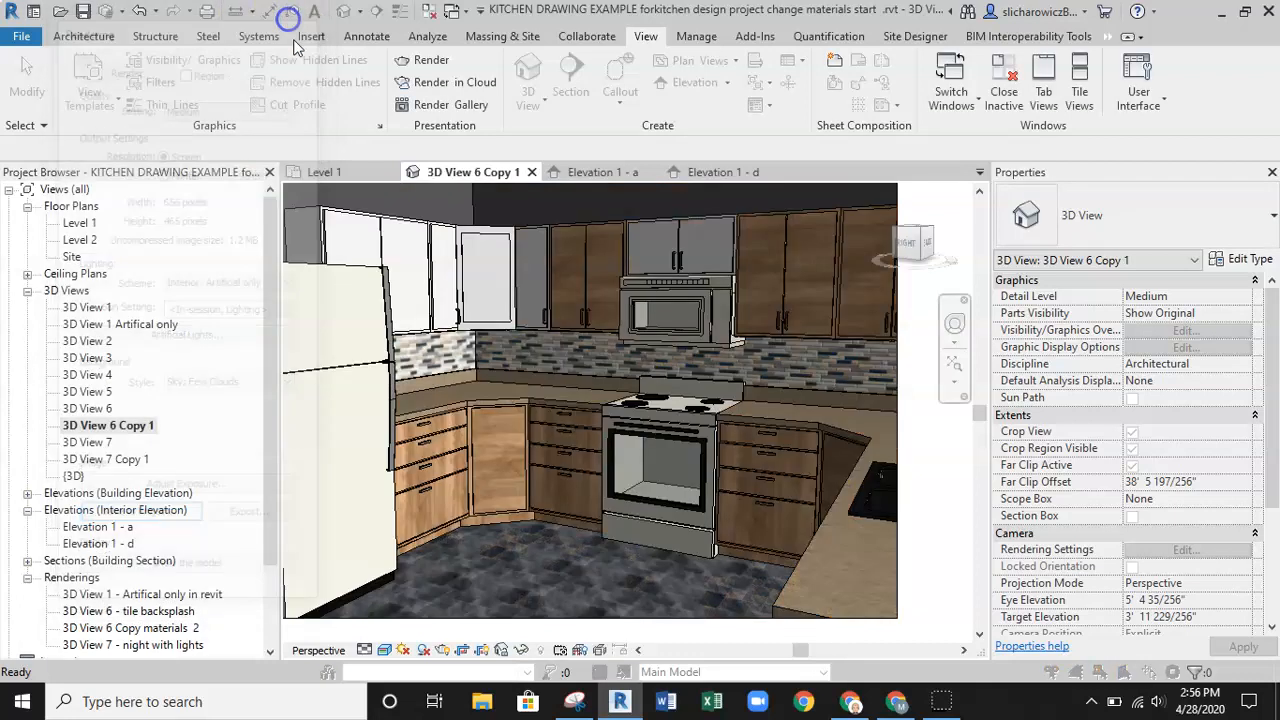
Compare the 3D View 6 Copy materials 2 rendering with the night with lights, tile backsplash and artificial-only renderings.
scroll(95, 566, down, 1)
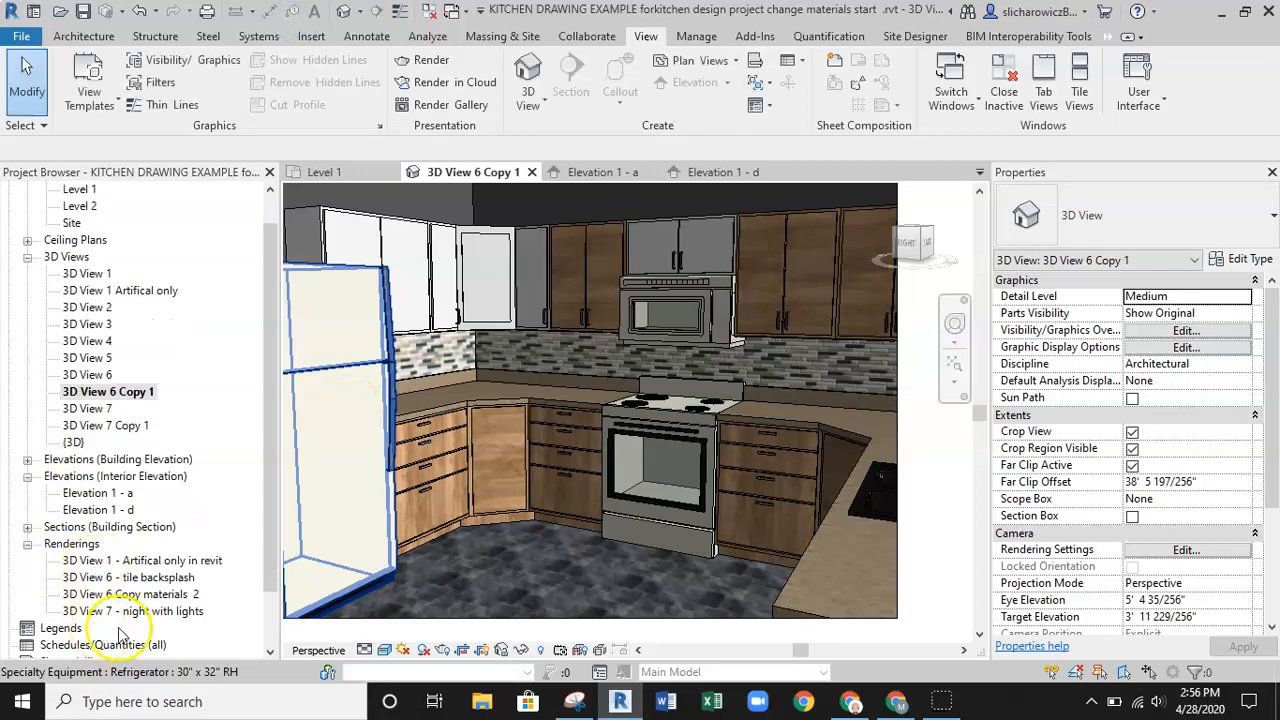
click(118, 596)
double_click(118, 596)
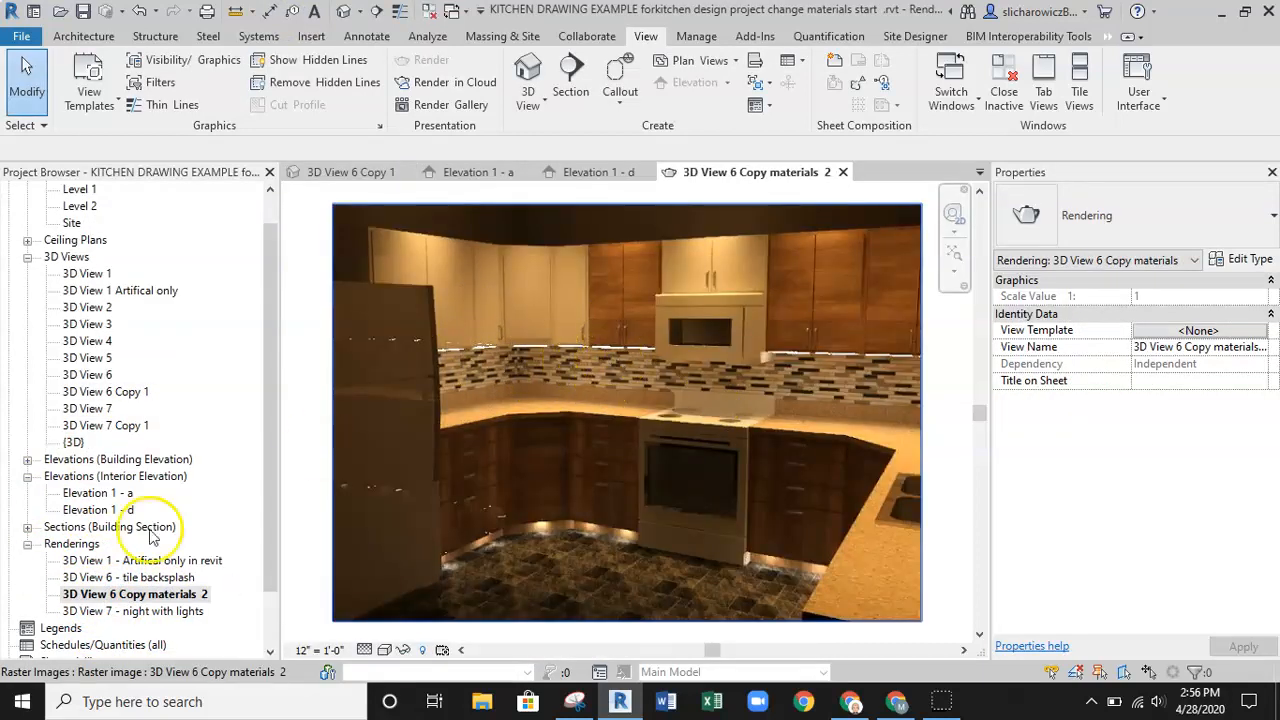
double_click(130, 611)
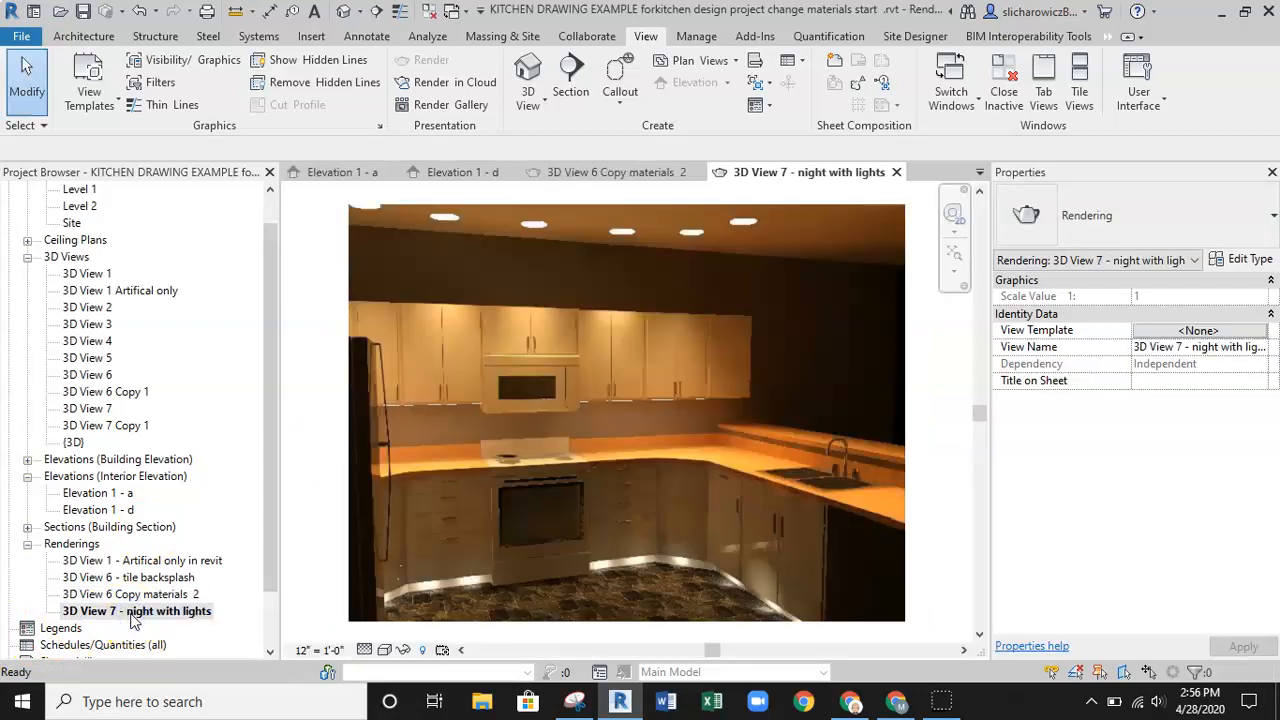
double_click(127, 578)
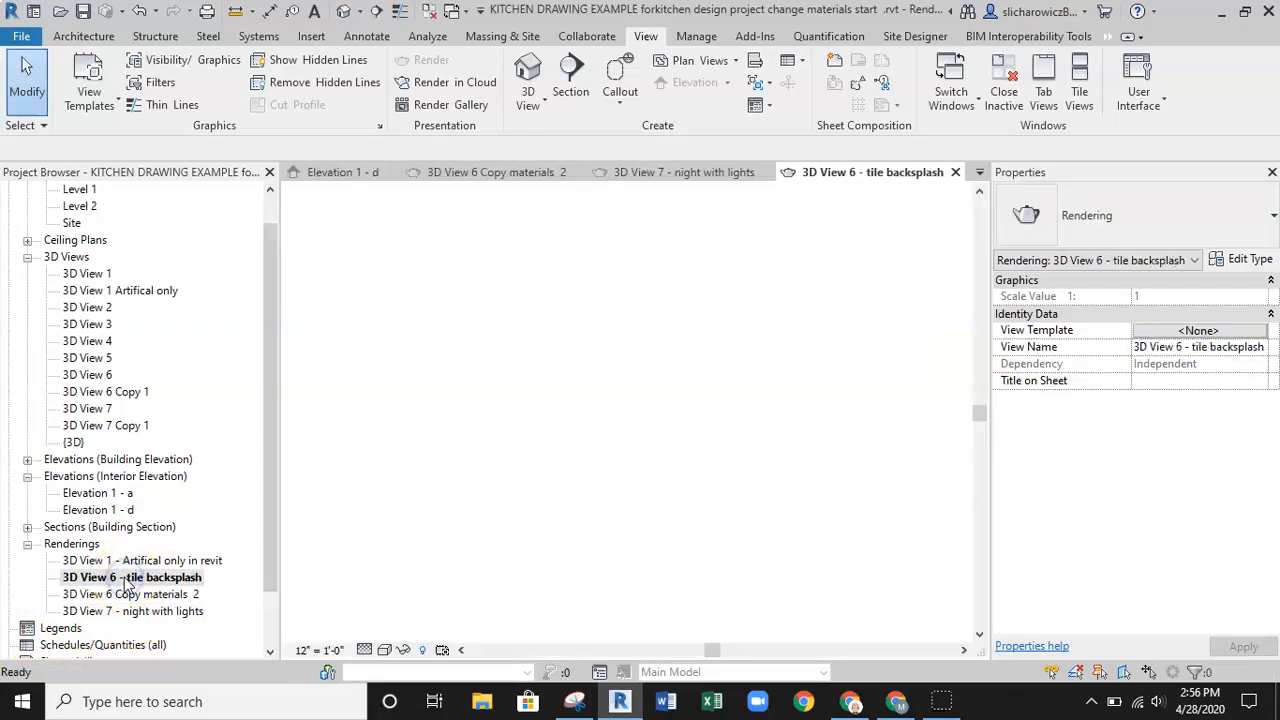
click(468, 302)
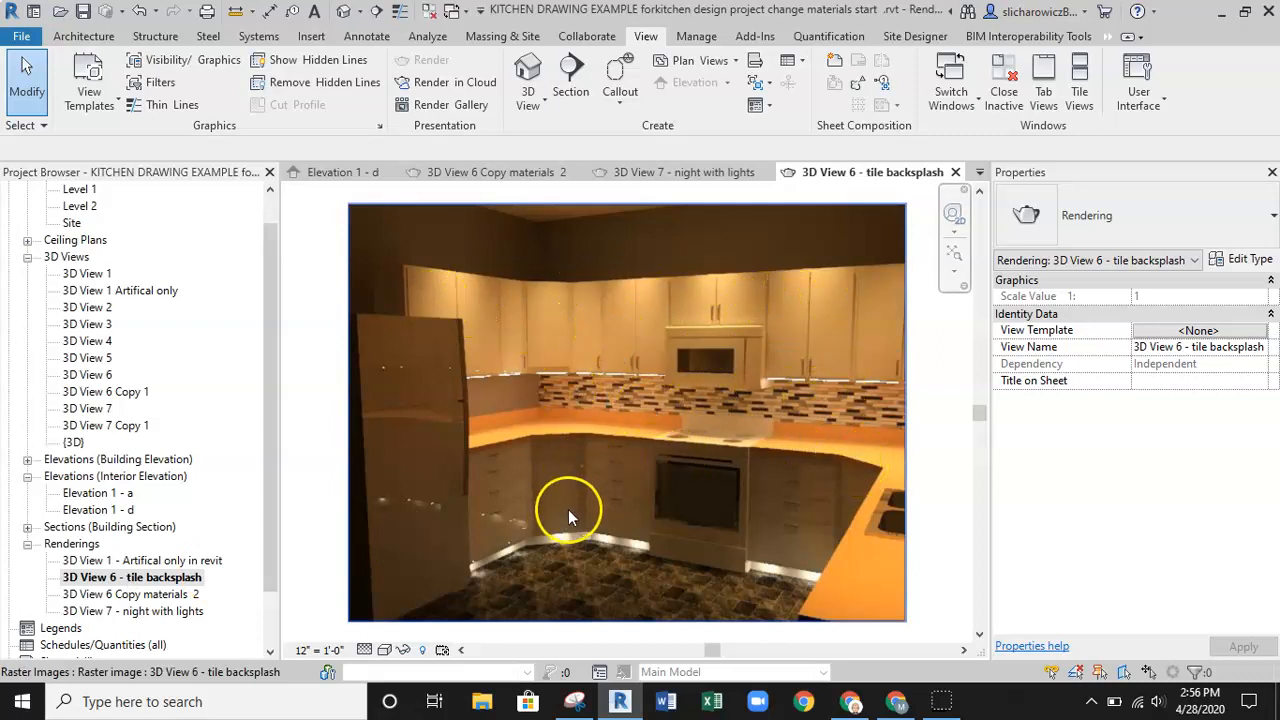
double_click(140, 560)
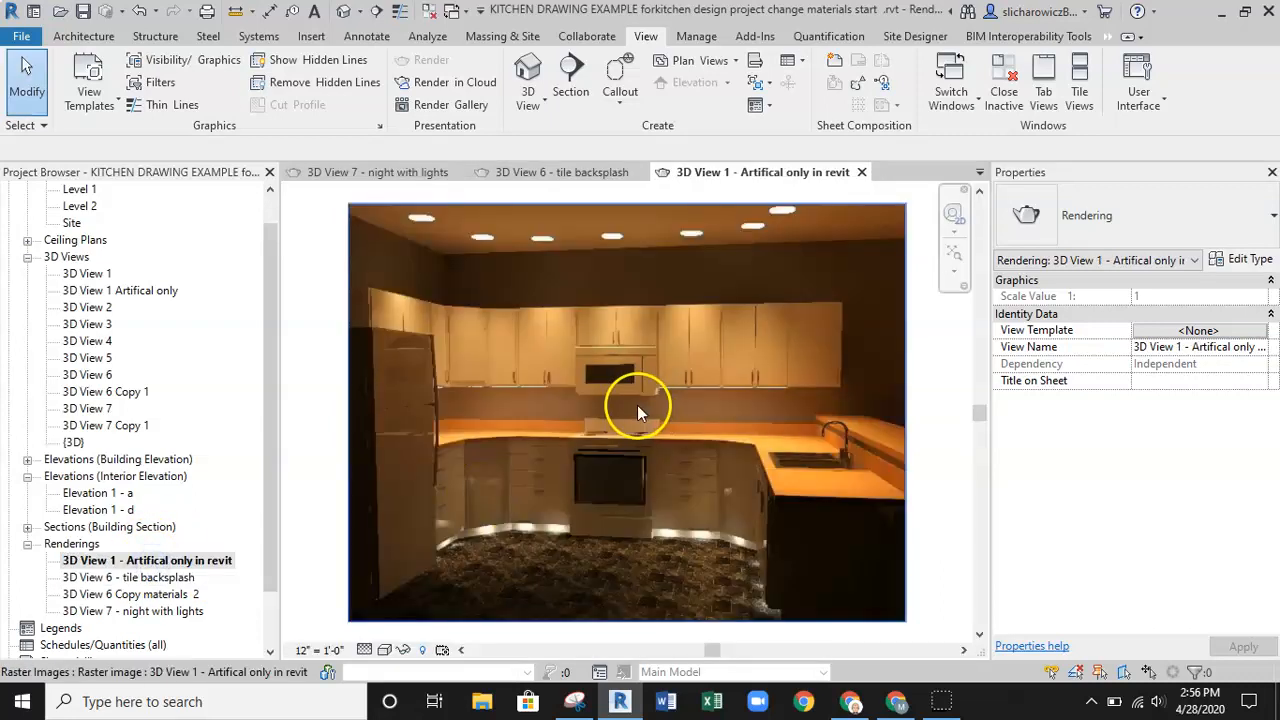
double_click(165, 594)
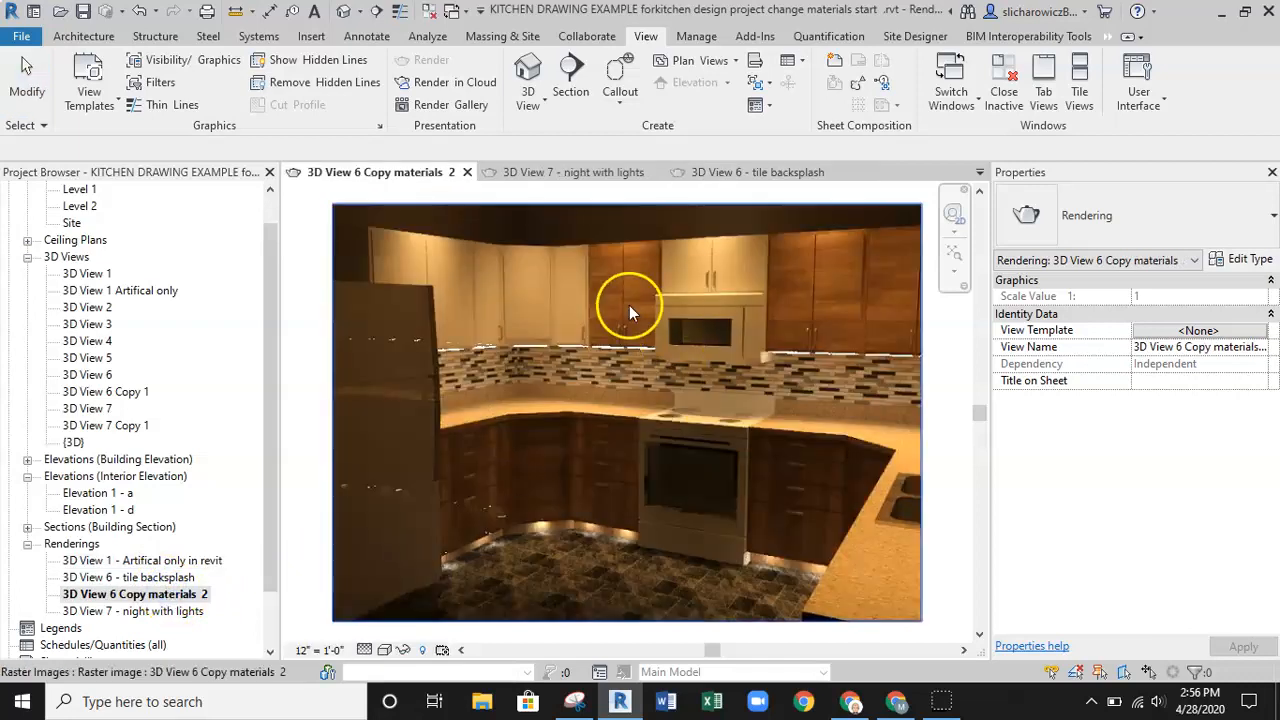
click(670, 410)
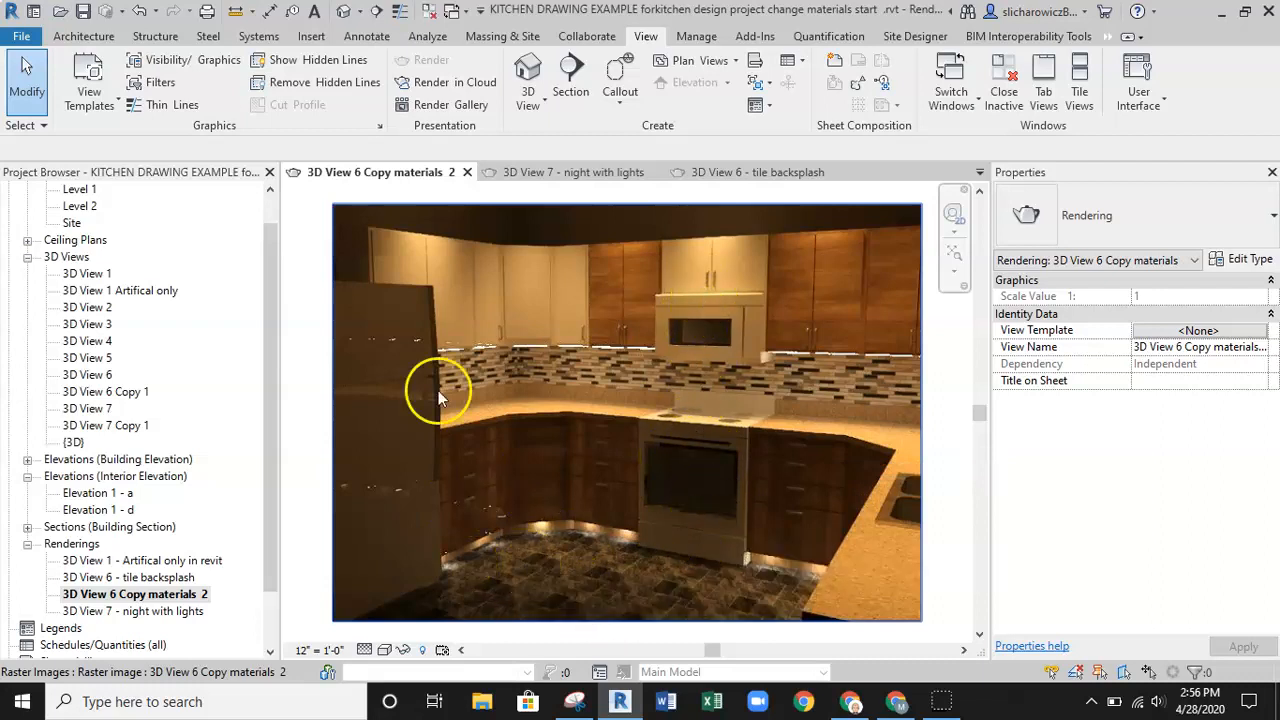
scroll(277, 283, up, 2)
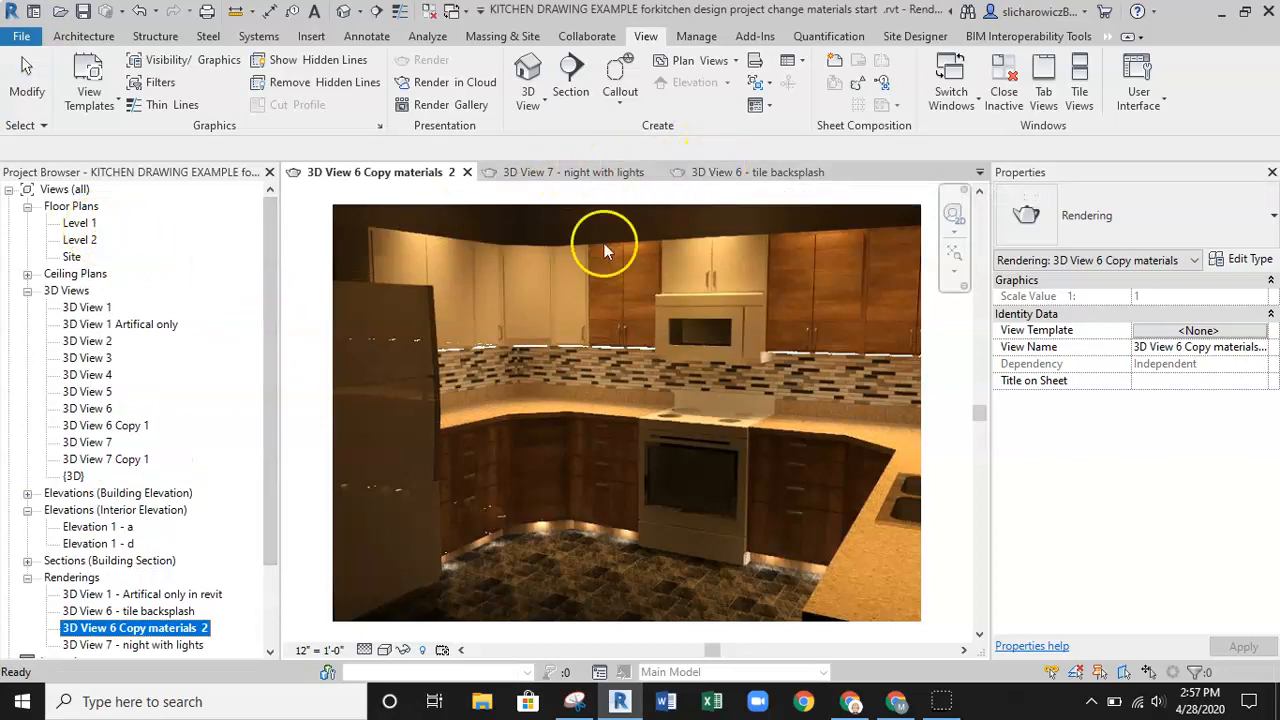
Return to 3D View 6 Copy 1 and open the material selection for the Slate layer in the floor type's structure.
scroll(135, 450, down, 1)
double_click(130, 391)
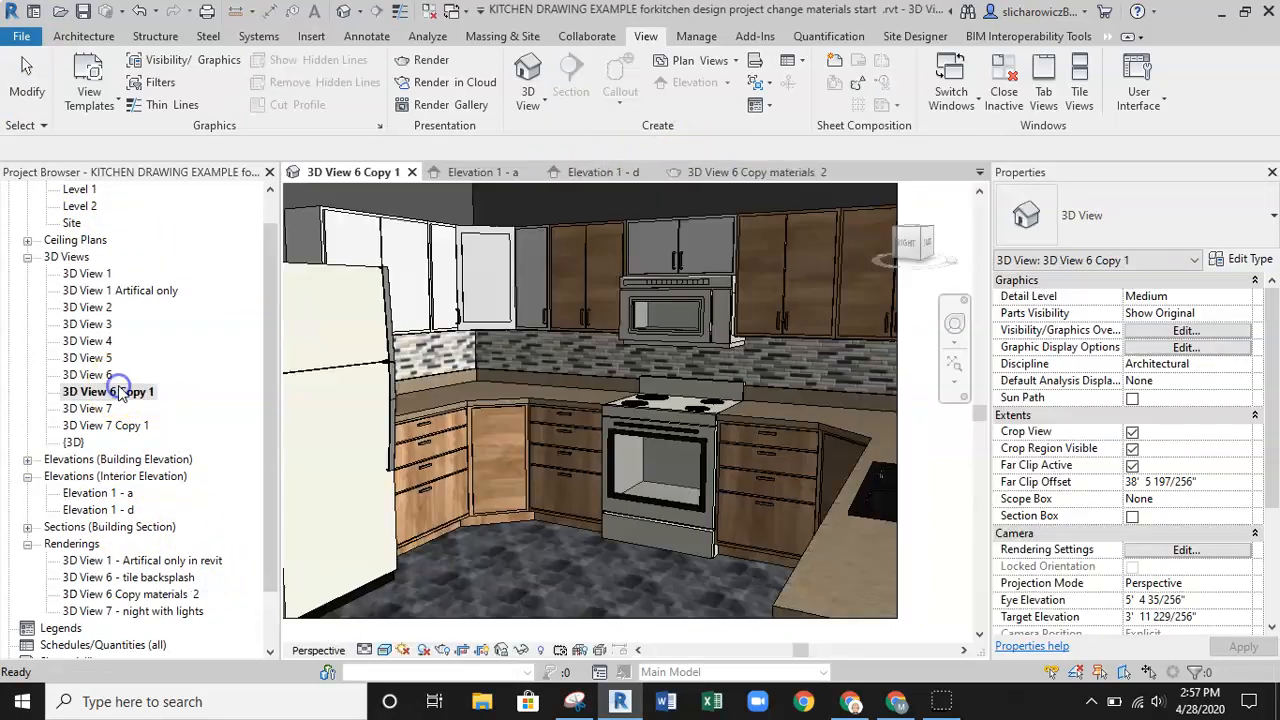
click(585, 588)
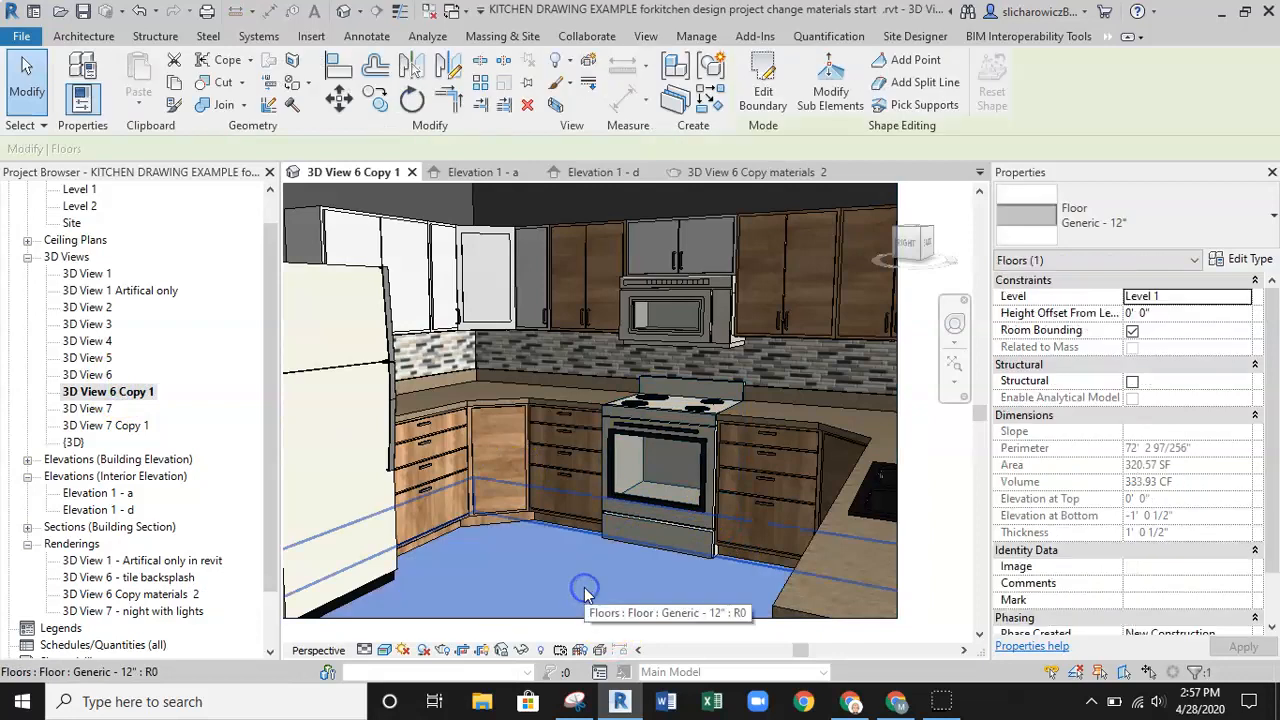
click(1247, 261)
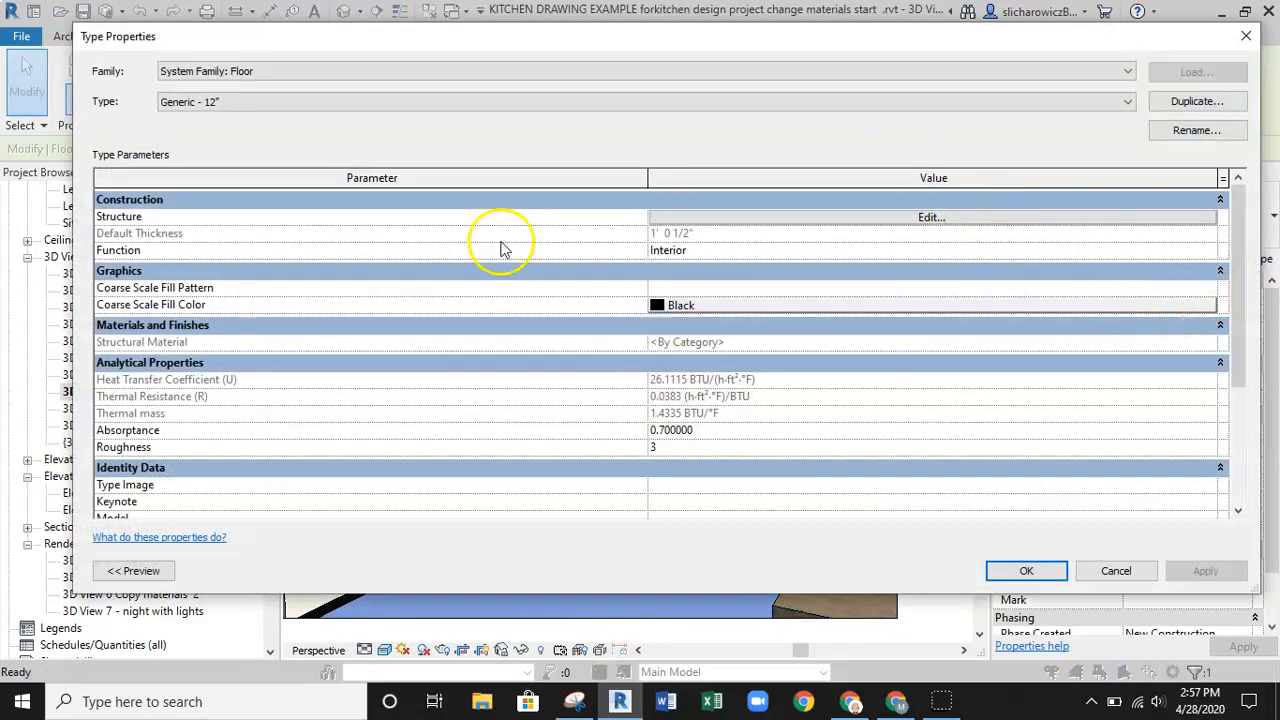
click(674, 216)
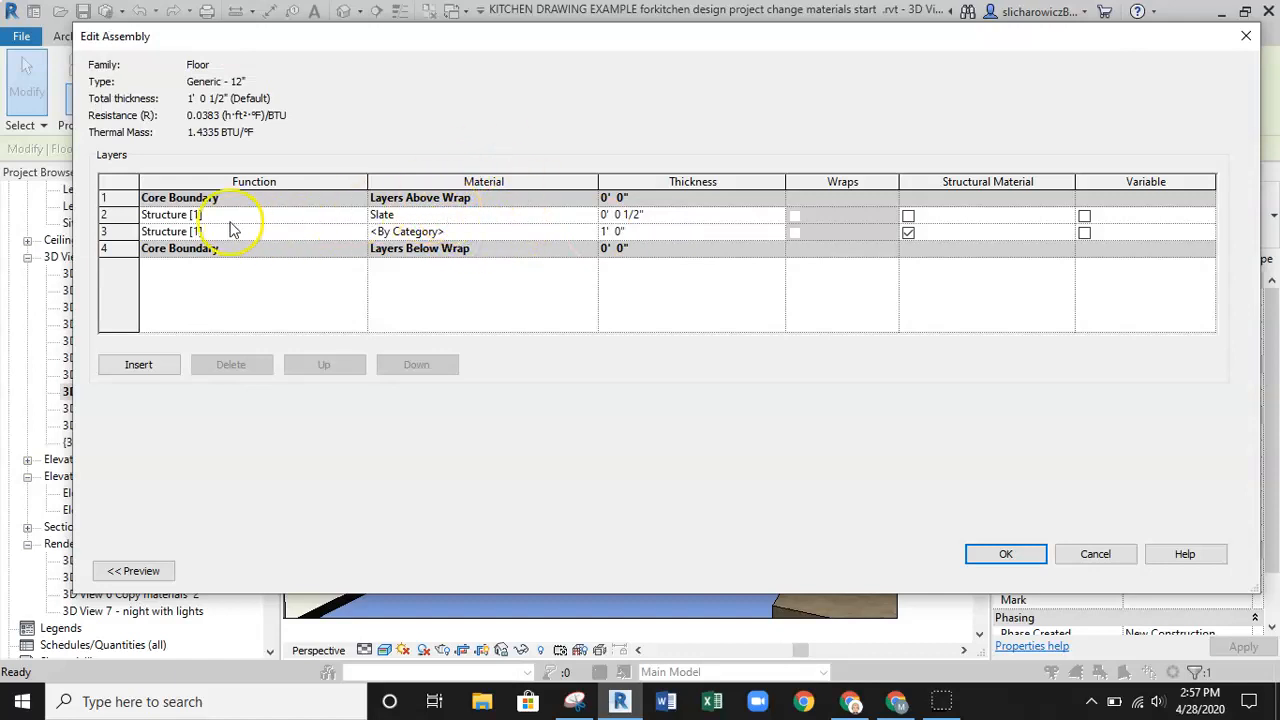
click(523, 214)
click(590, 215)
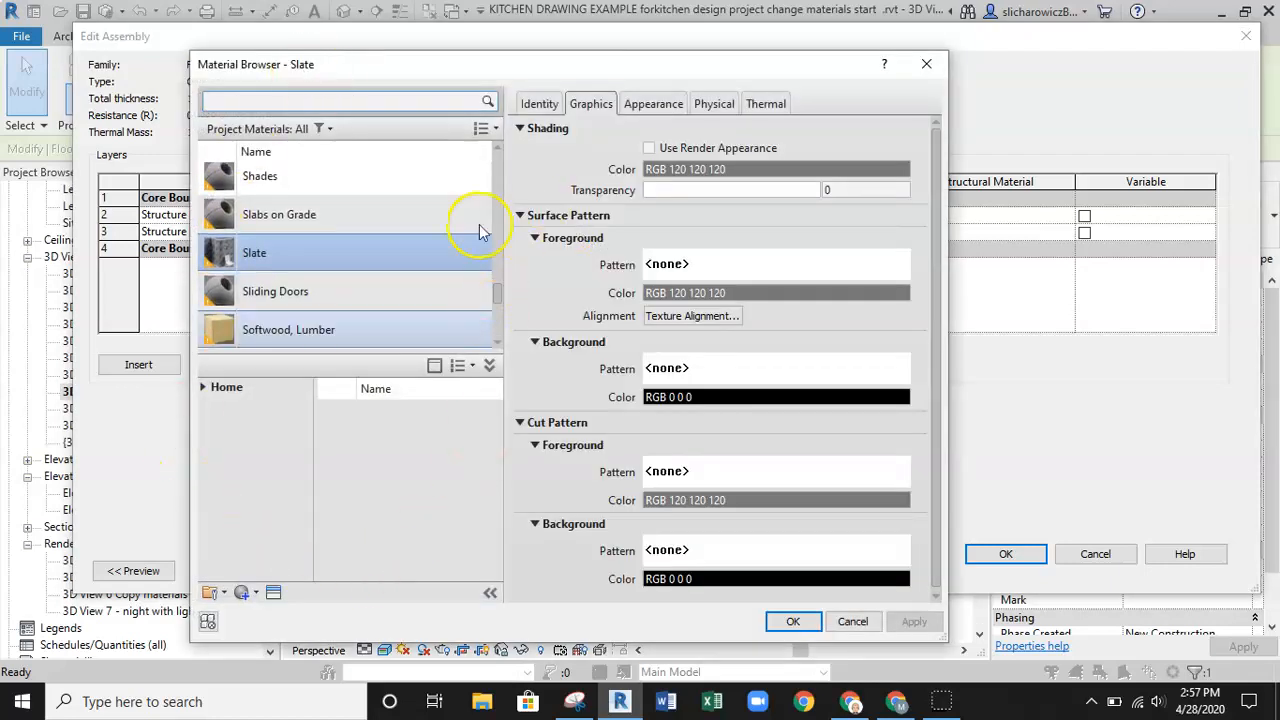
Browse the project materials available for the floor layer, cancel out of the floor type settings and deselect the floor.
scroll(363, 256, down, 5)
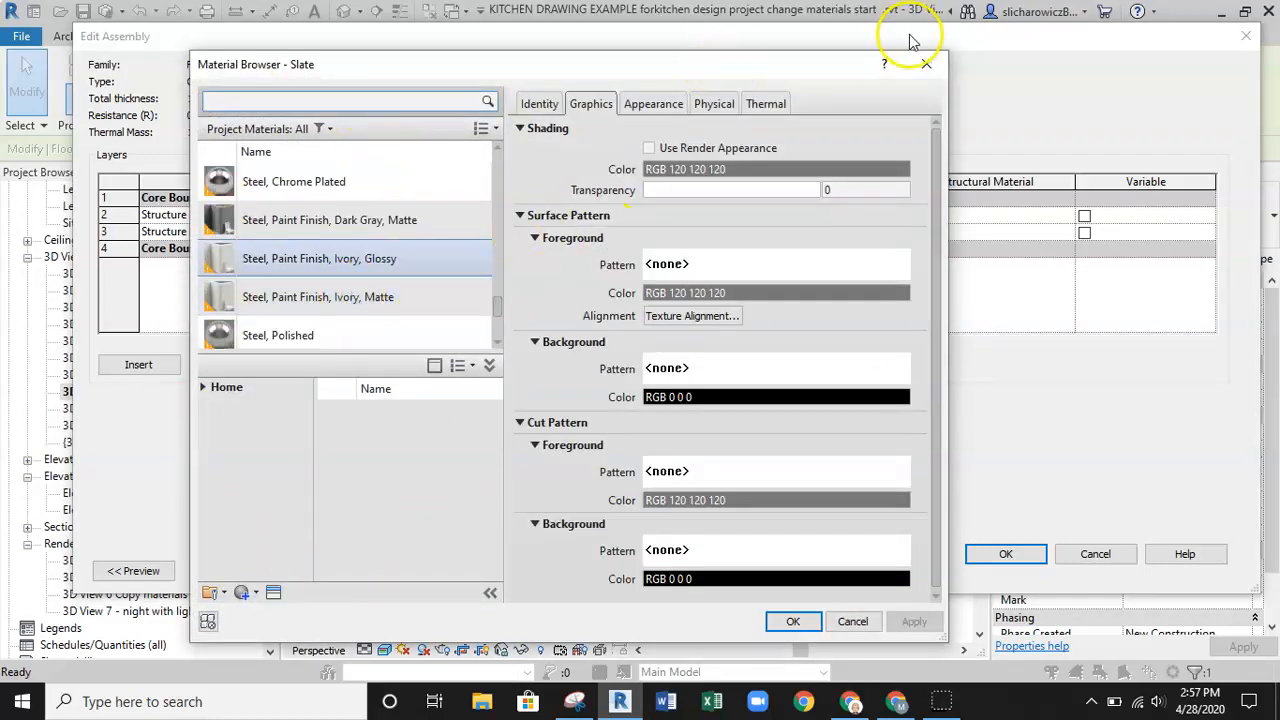
drag(800, 66, 827, 89)
click(955, 88)
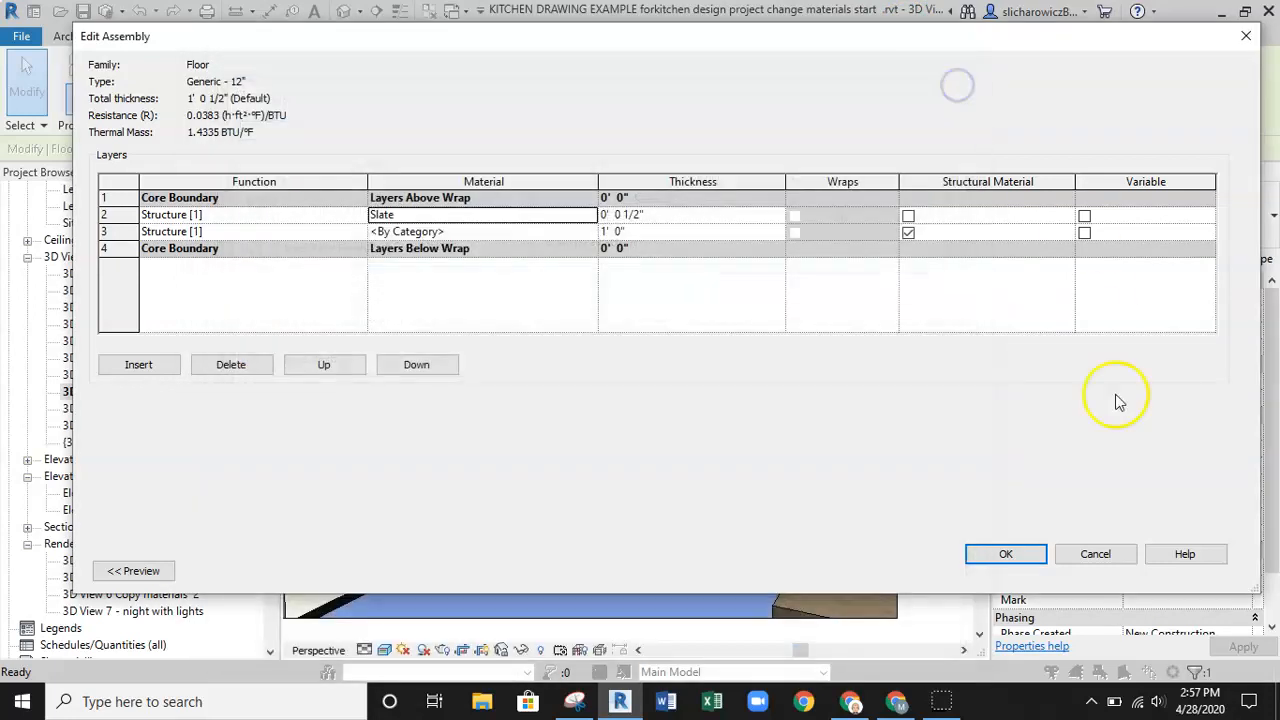
click(1115, 555)
click(1116, 570)
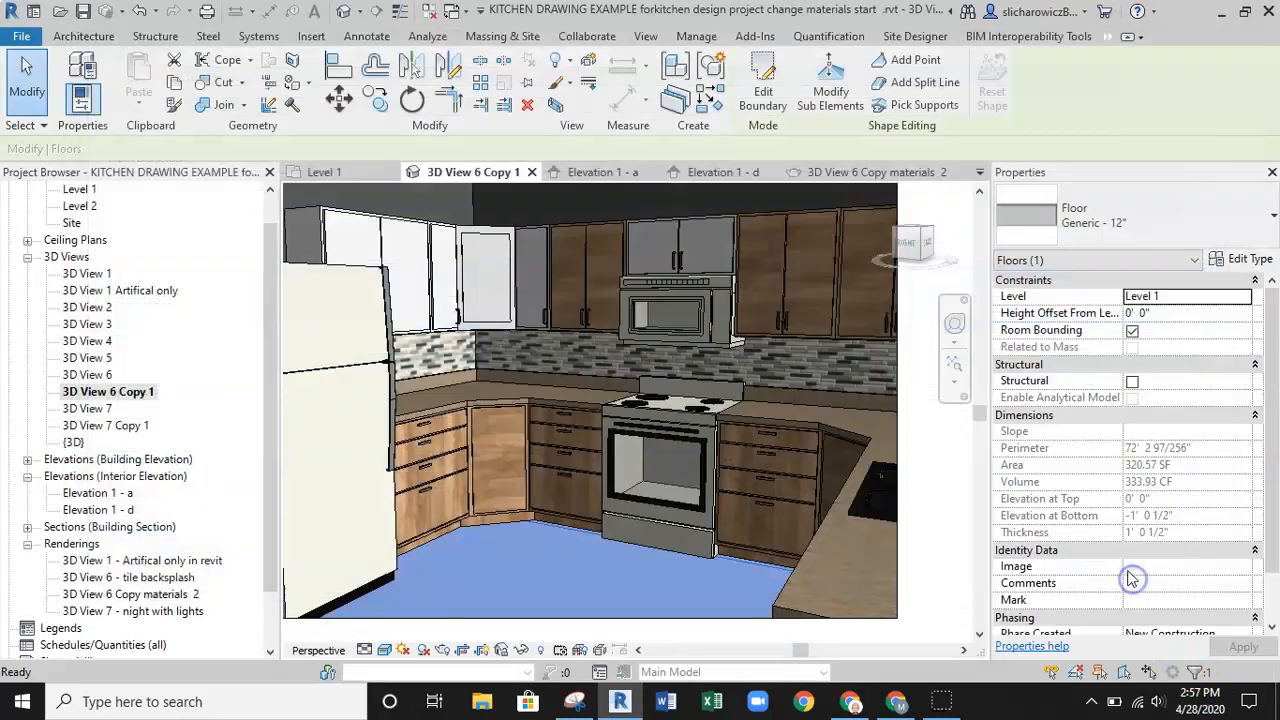
click(948, 572)
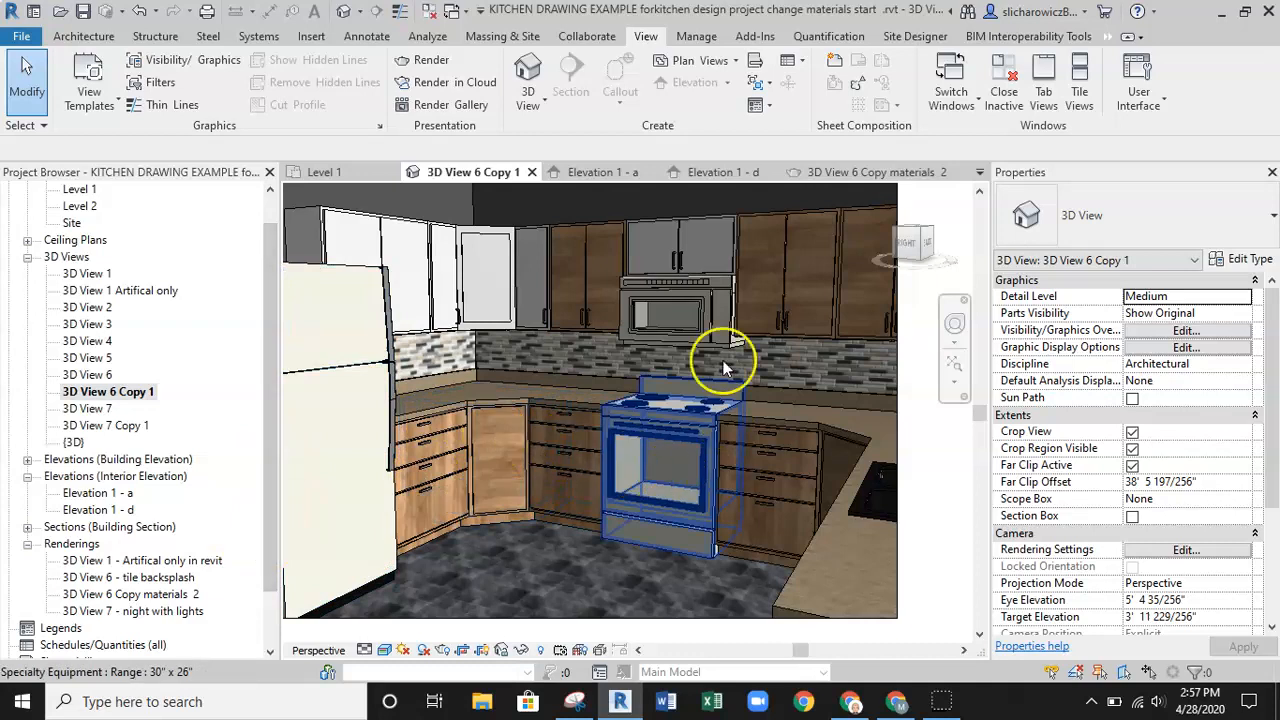
scroll(689, 367, down, 1)
scroll(686, 367, up, 1)
scroll(635, 367, down, 2)
middle_drag(600, 365, 598, 364)
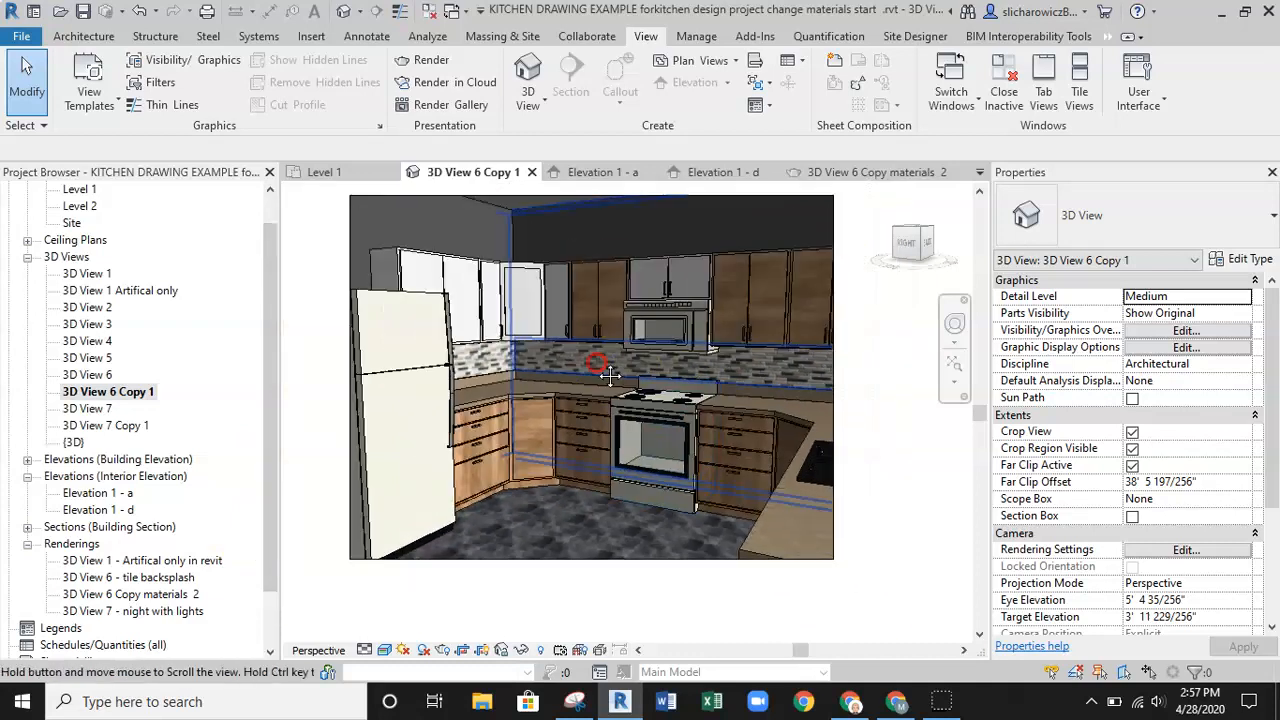
scroll(605, 385, up, 3)
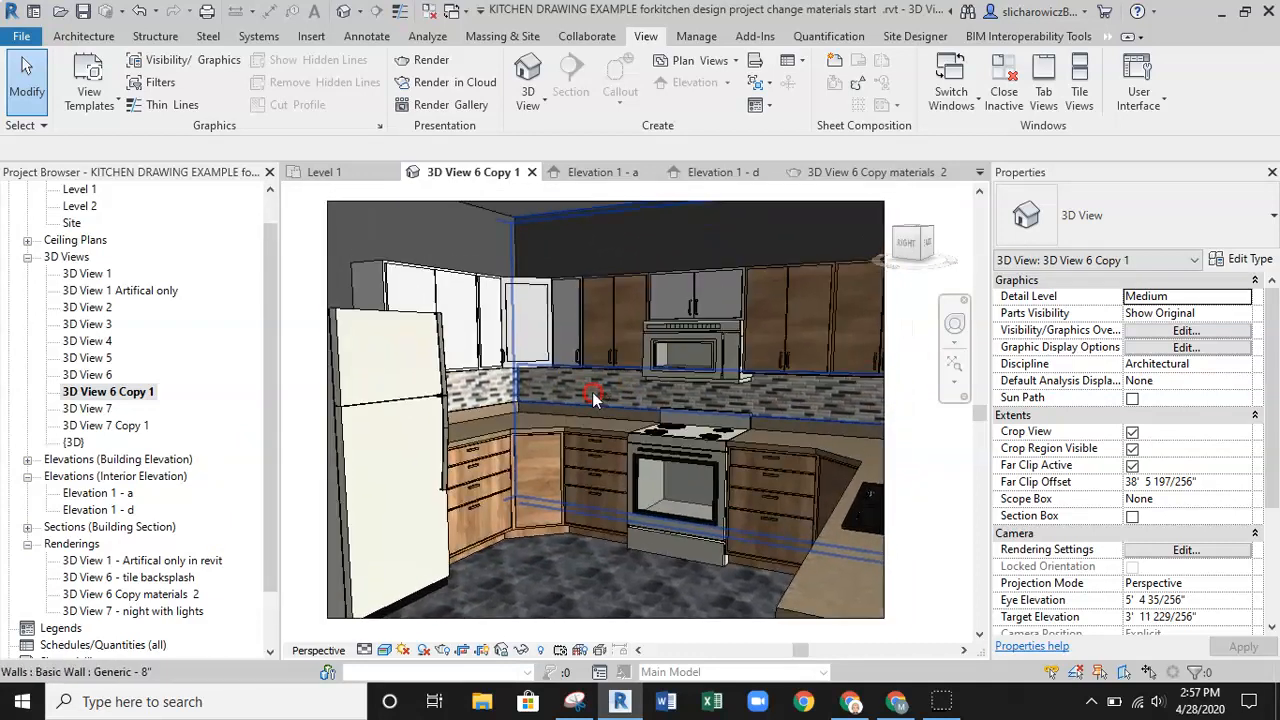